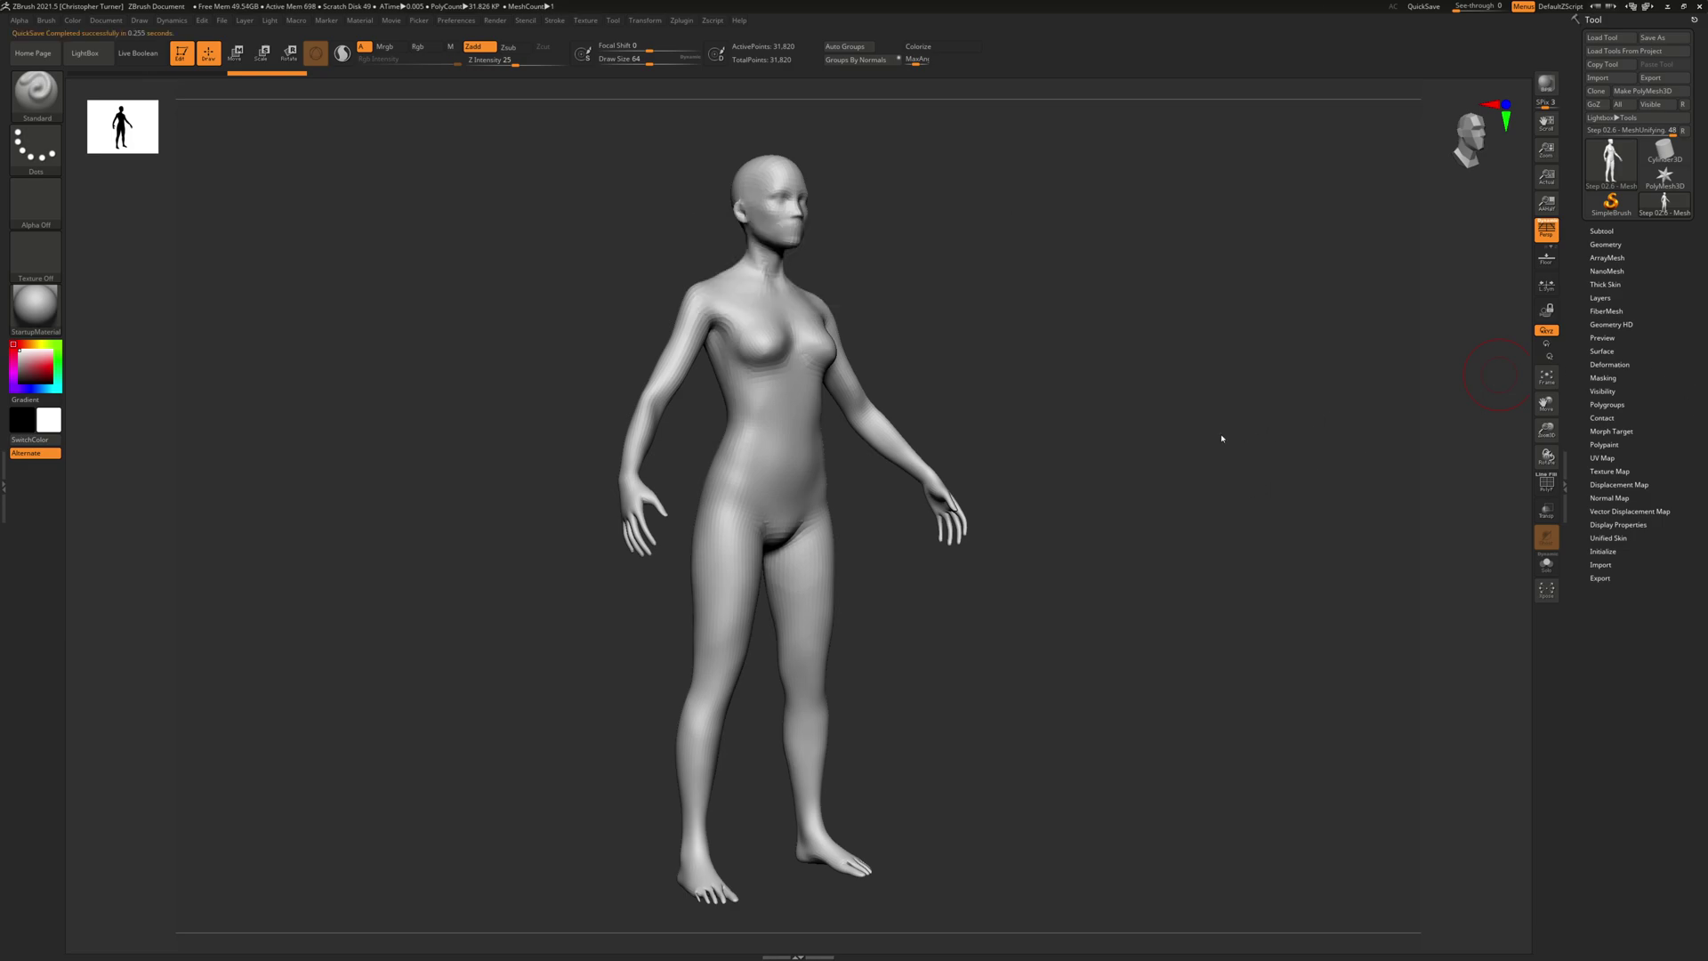
Open the Polypaint settings for the female body mesh.
mouse_move(1207, 380)
left_mouse_down("shift")
mouse_move(1205, 358)
mouse_move(1158, 374)
mouse_move(420, 272)
left_mouse_up("shift")
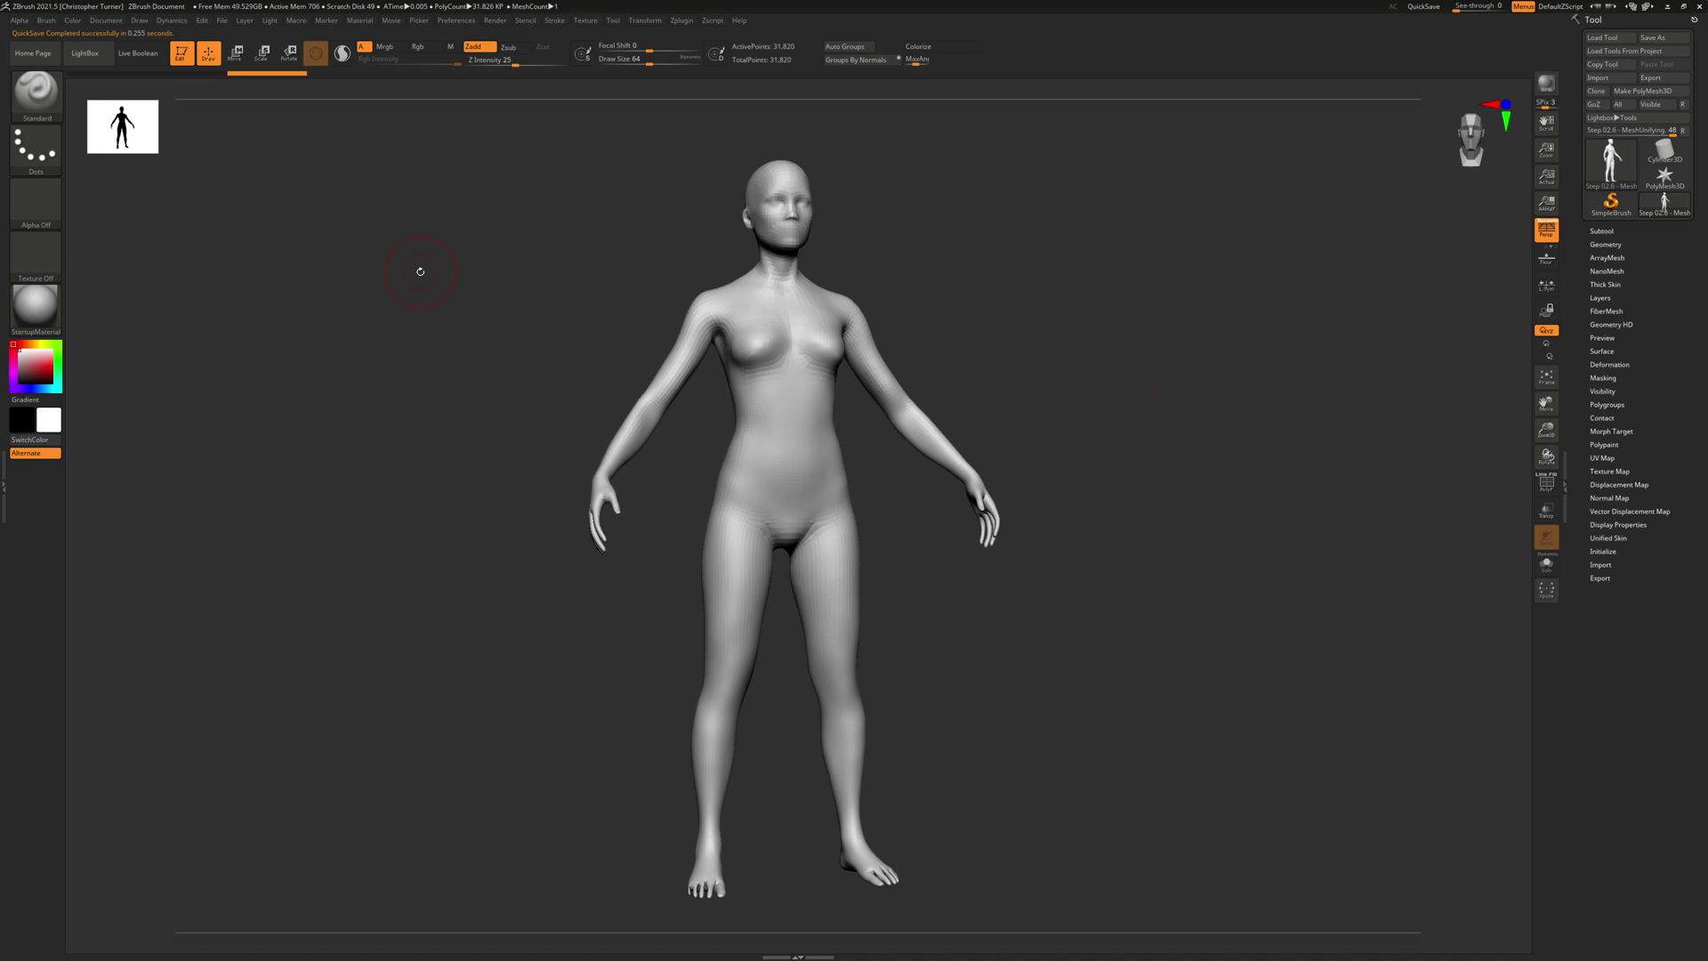
left_click_drag(1245, 483, 1162, 448)
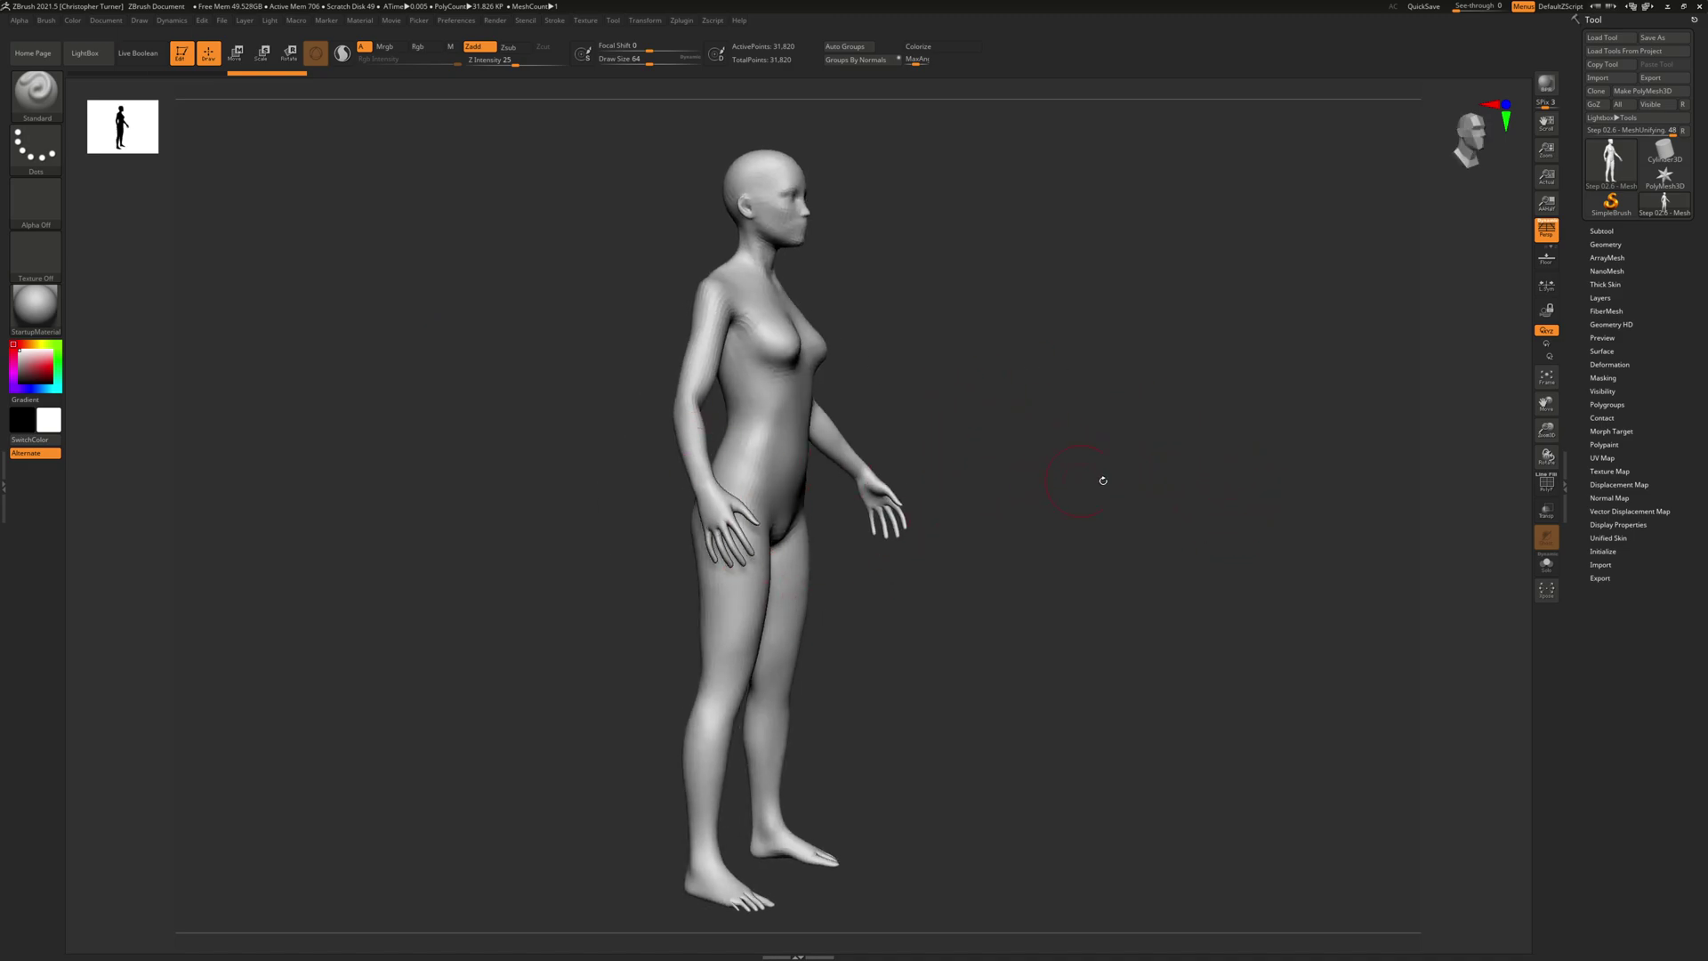
mouse_move(1103, 480)
left_mouse_down()
mouse_move(1041, 410)
mouse_move(1002, 271)
left_mouse_up()
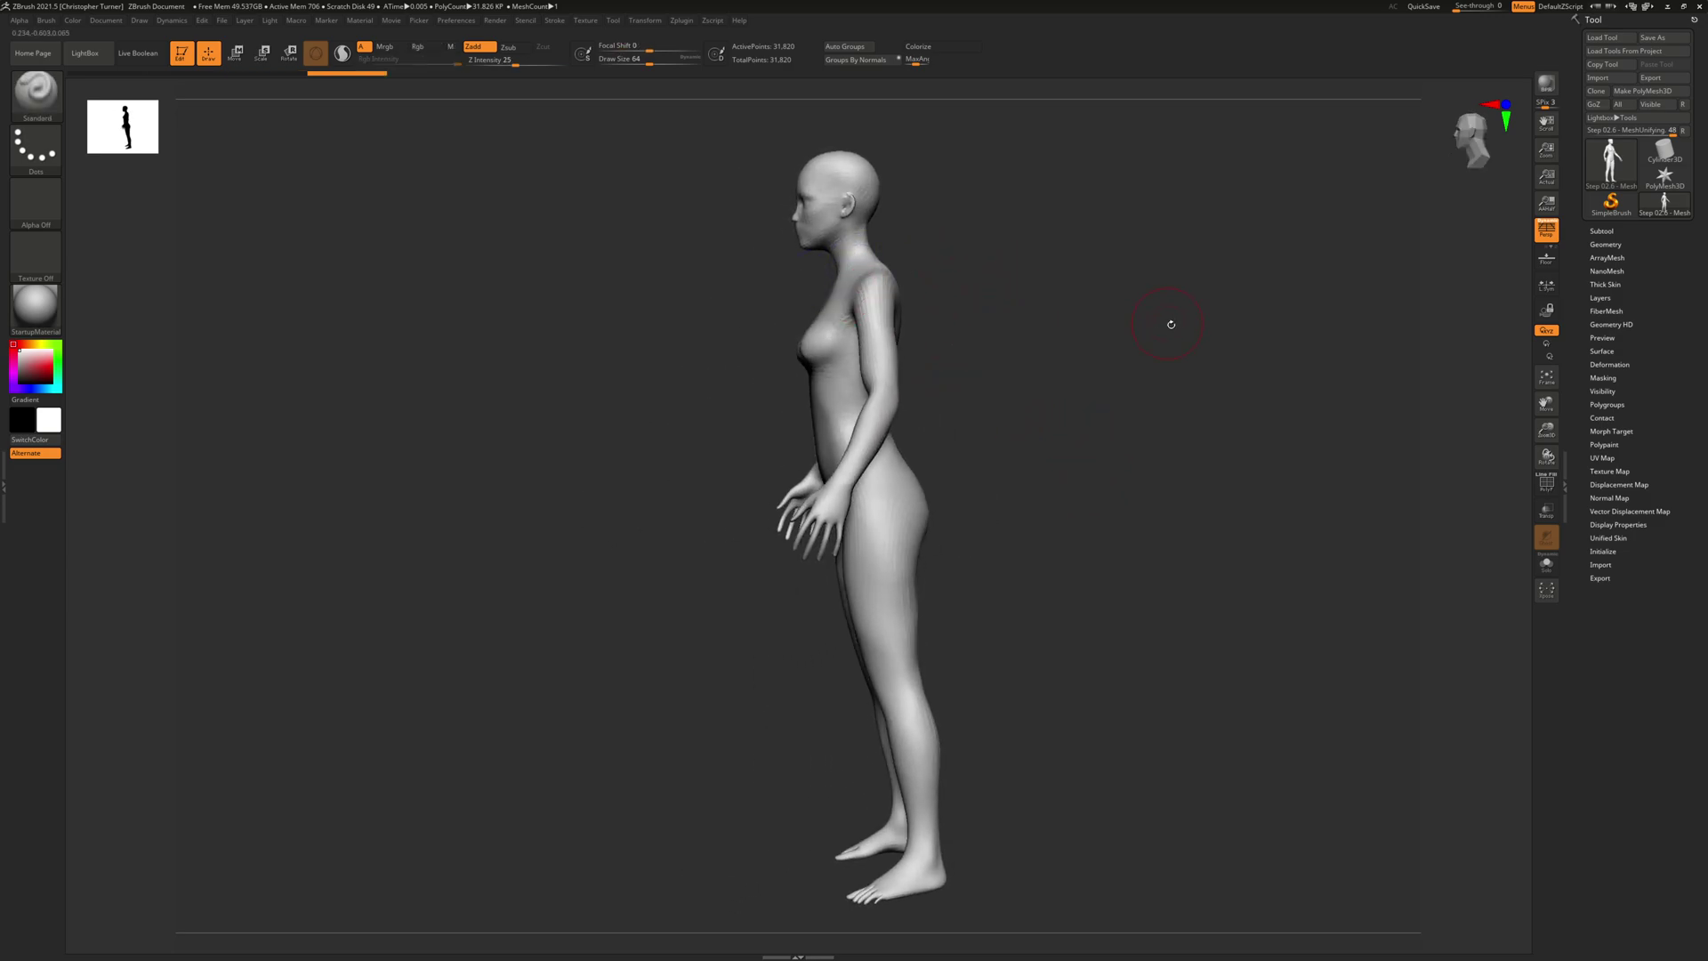
mouse_move(1171, 320)
left_mouse_down()
mouse_move(1110, 427)
mouse_move(1143, 397)
mouse_move(1273, 404)
mouse_move(1288, 419)
mouse_move(1209, 446)
mouse_move(1216, 474)
left_mouse_up()
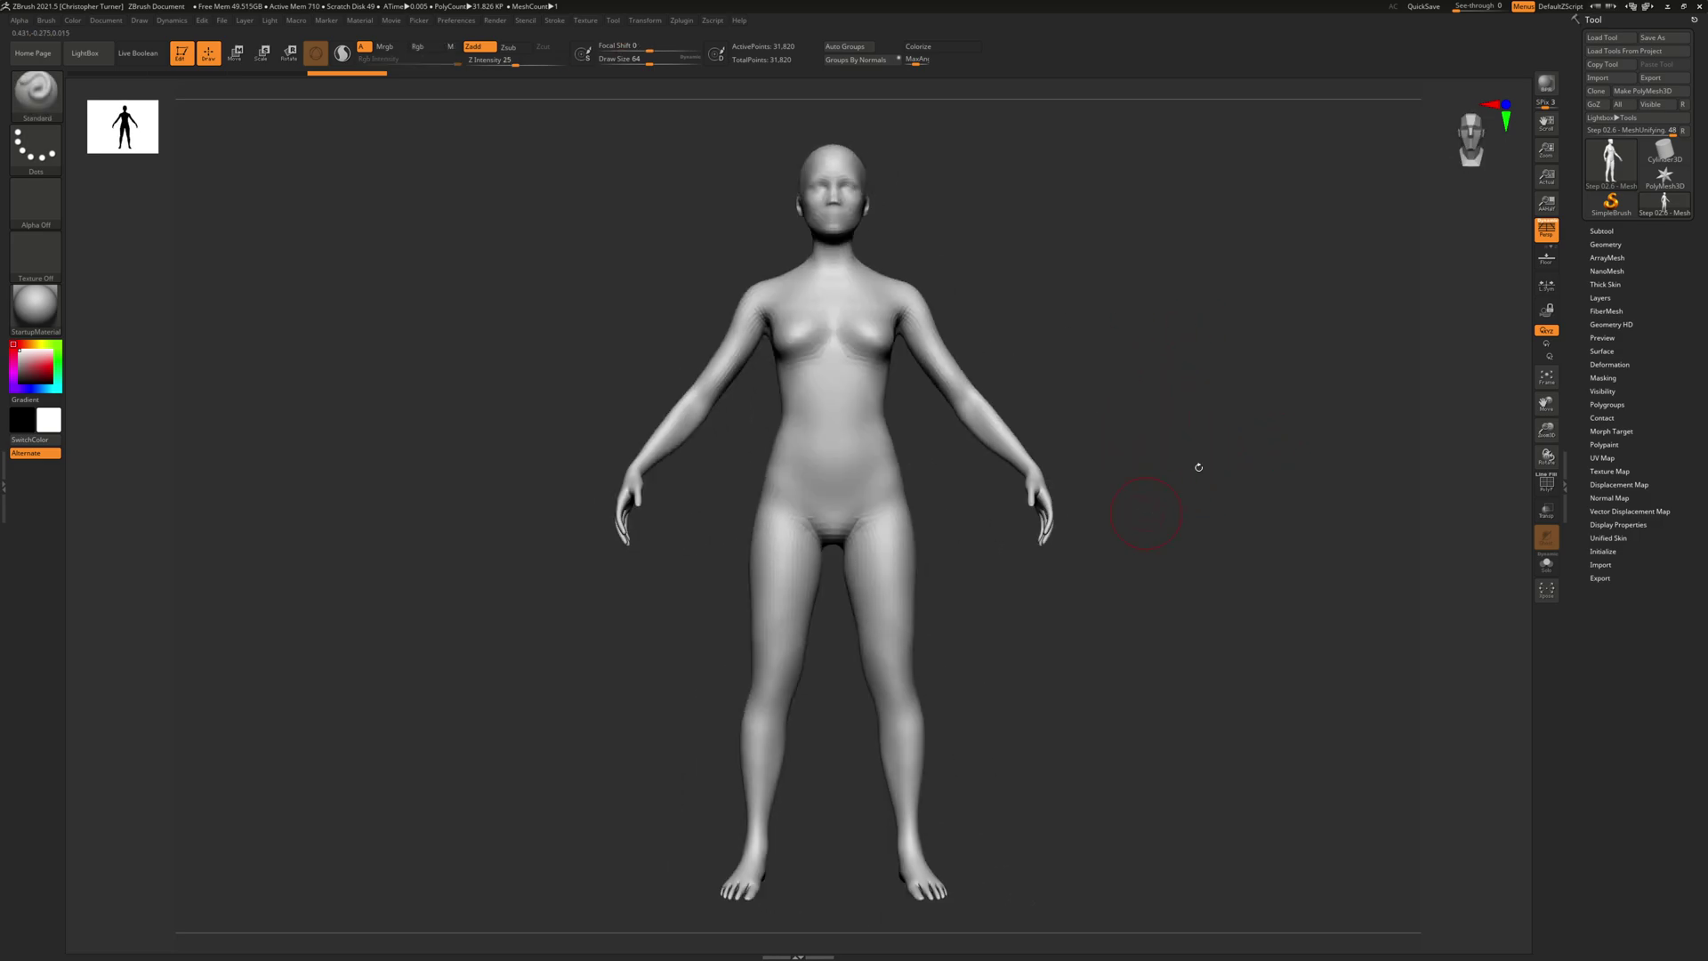
mouse_move(1167, 395)
left_mouse_down()
mouse_move(1240, 393)
mouse_move(1152, 450)
mouse_move(1169, 439)
left_mouse_up()
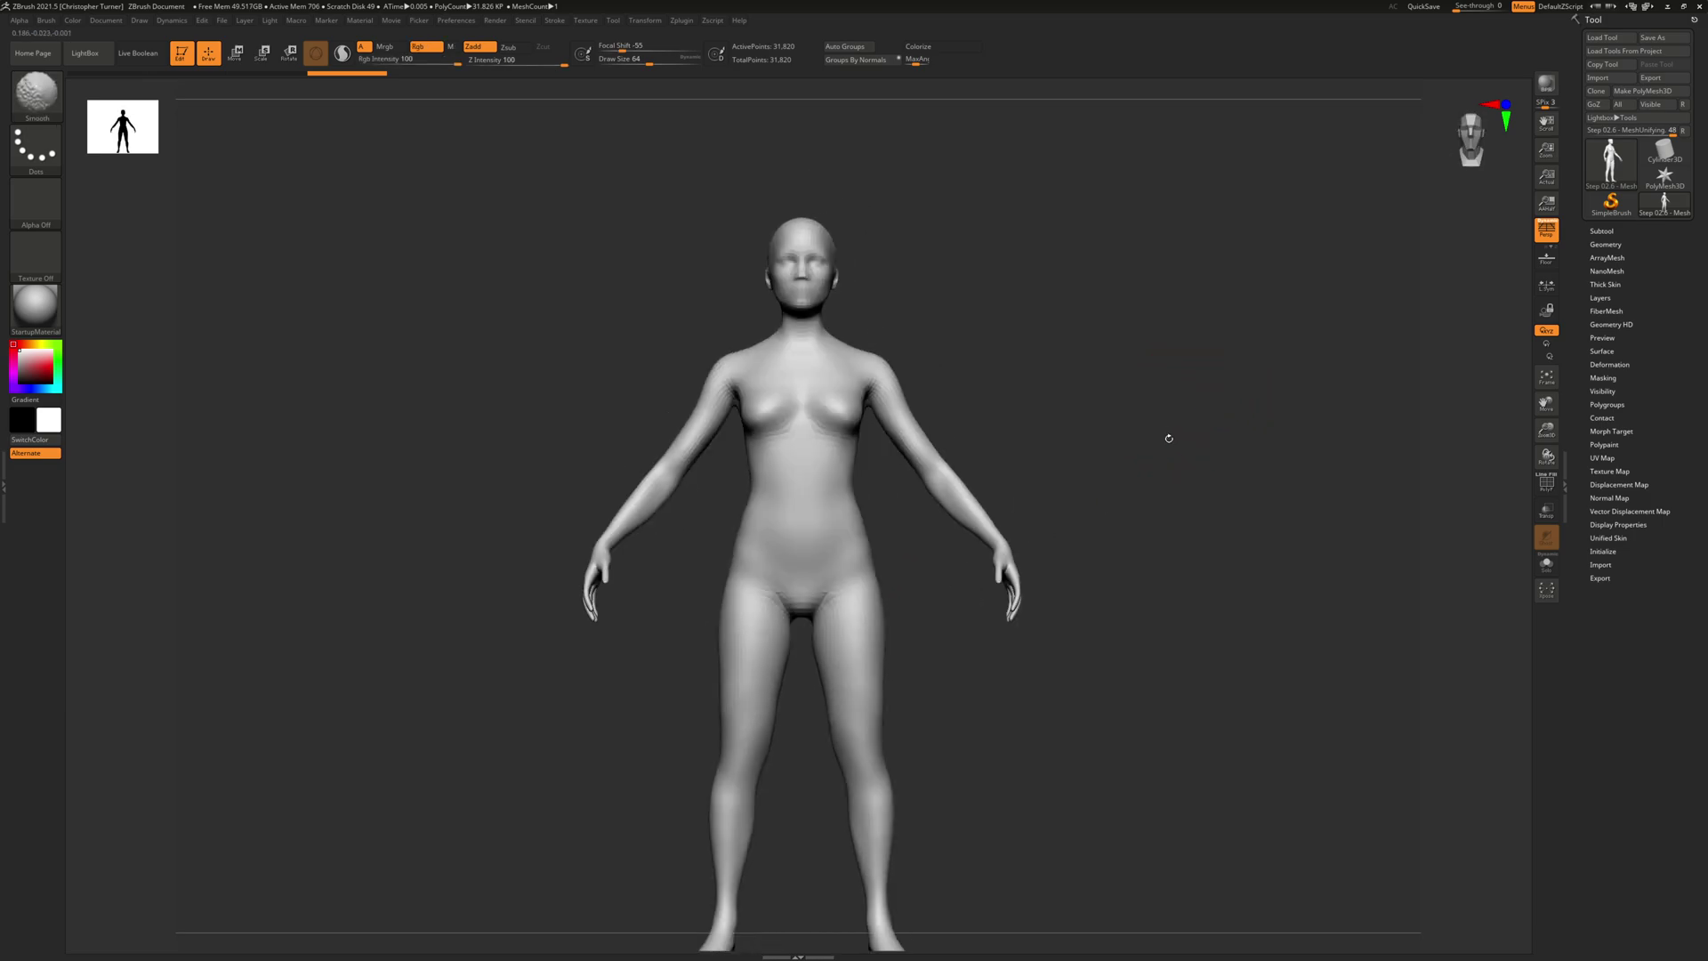
left_click(1605, 444)
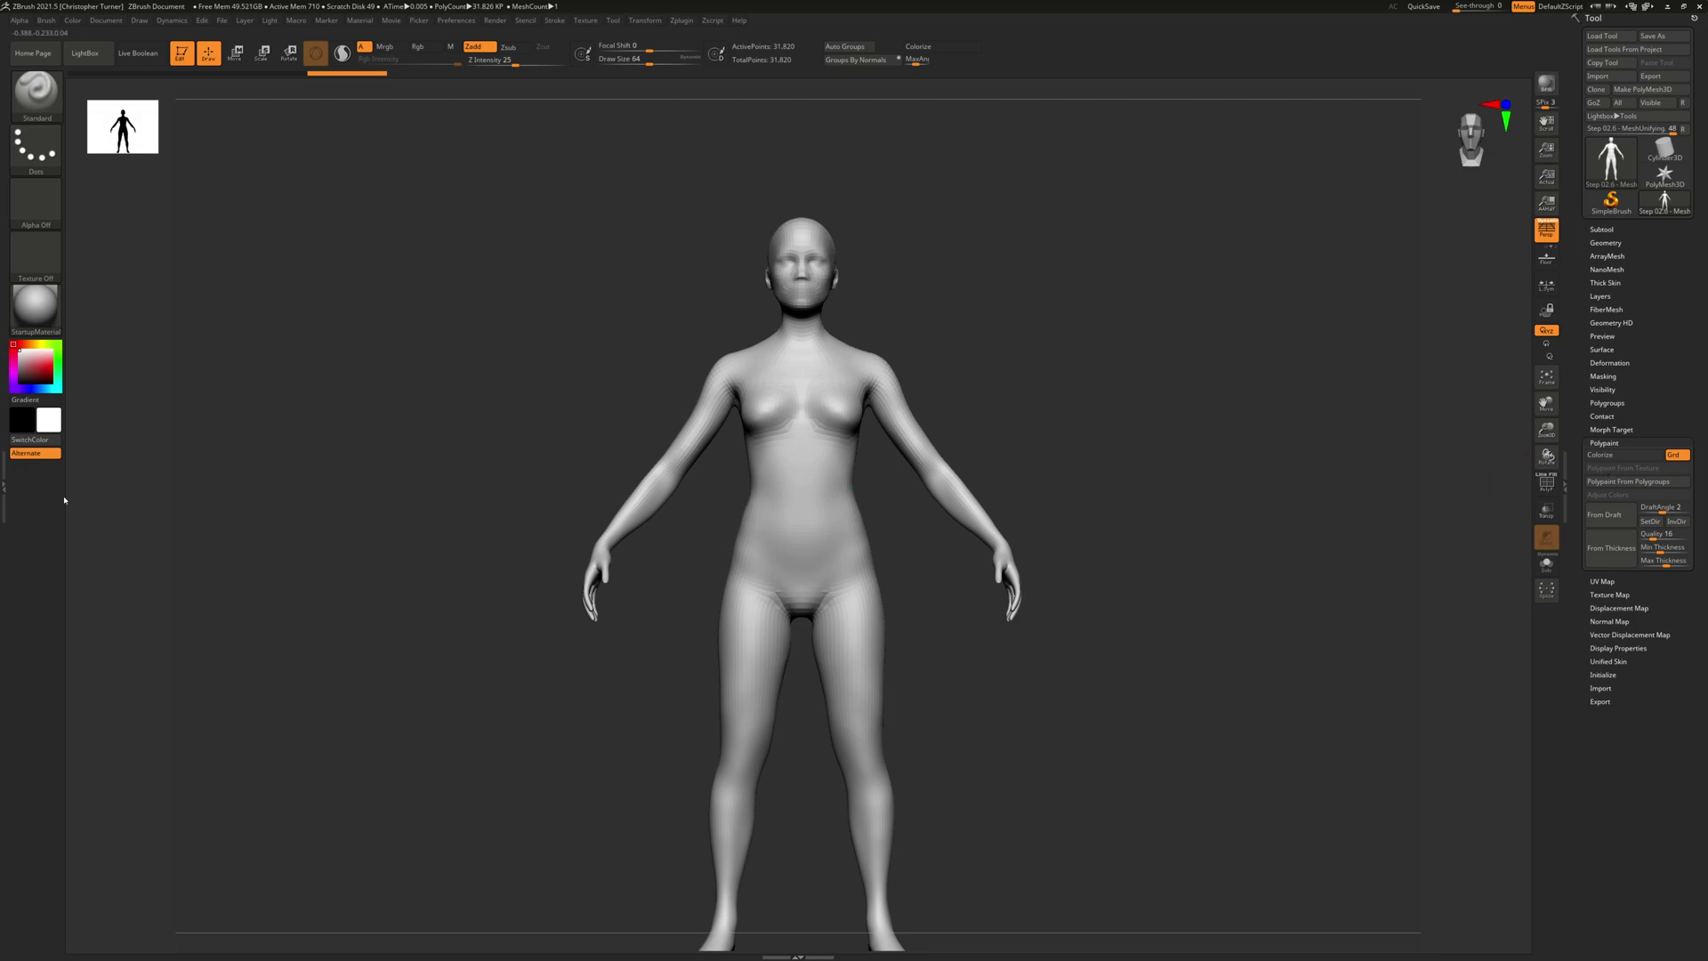
Swap the main and secondary colours back and forth to preview the whole body in black and white.
left_click_drag(602, 450, 1184, 391)
key("shift+f")
key("shift+f")
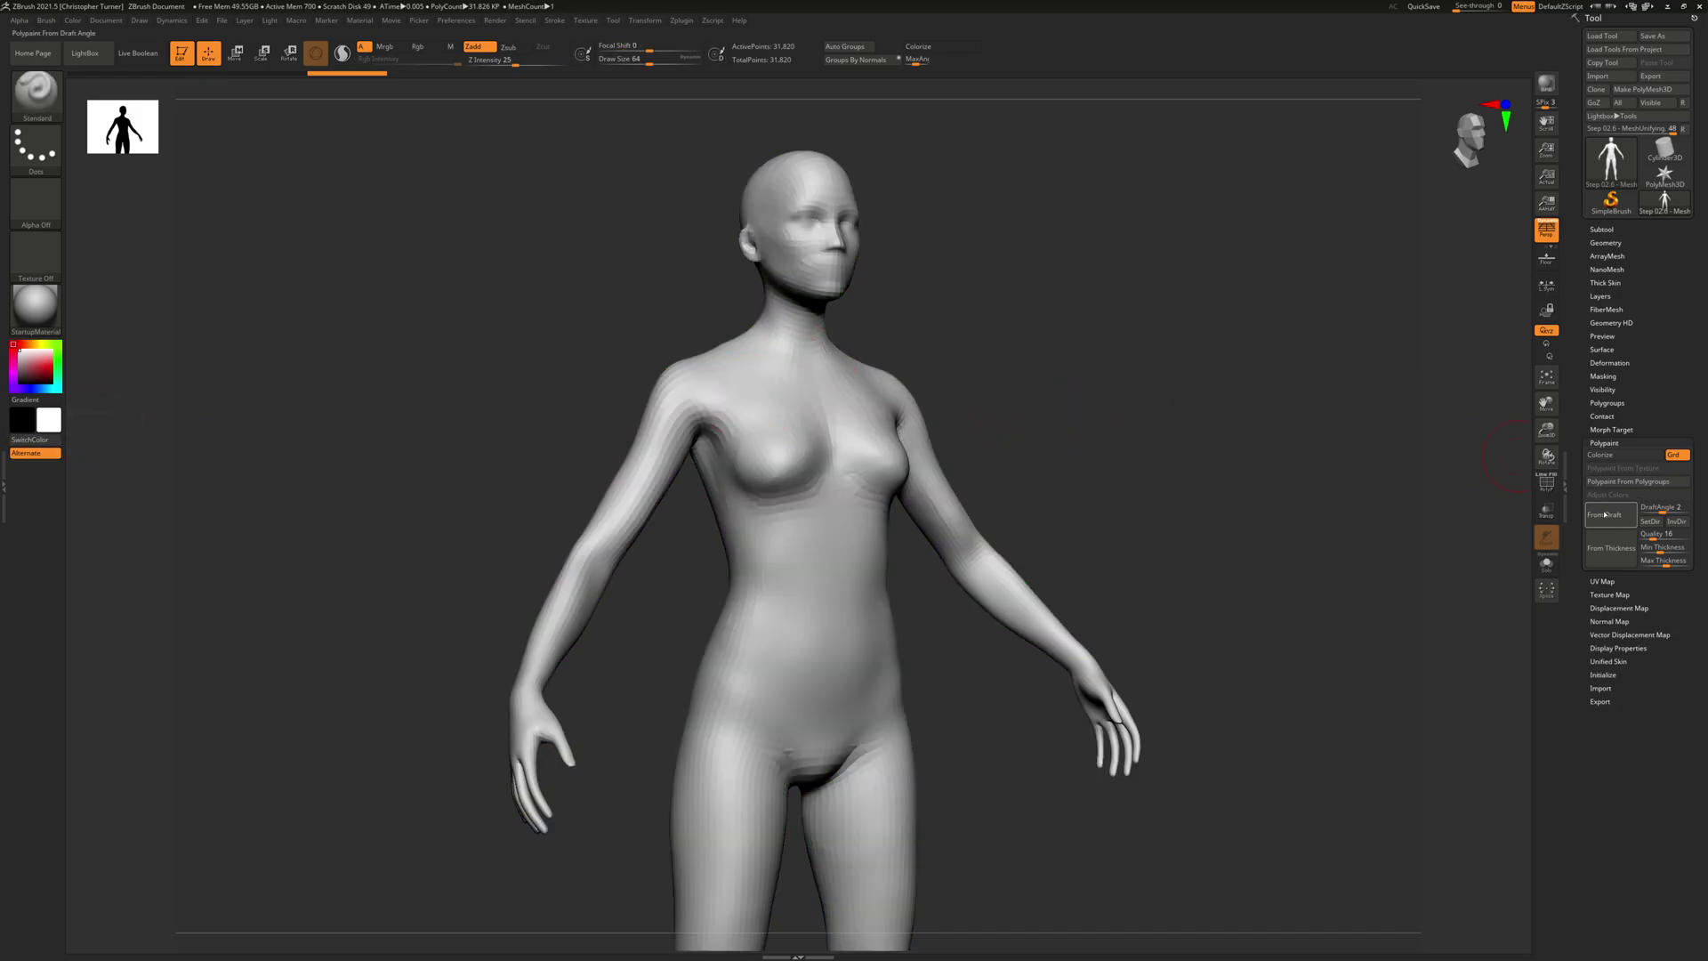
left_click(32, 439)
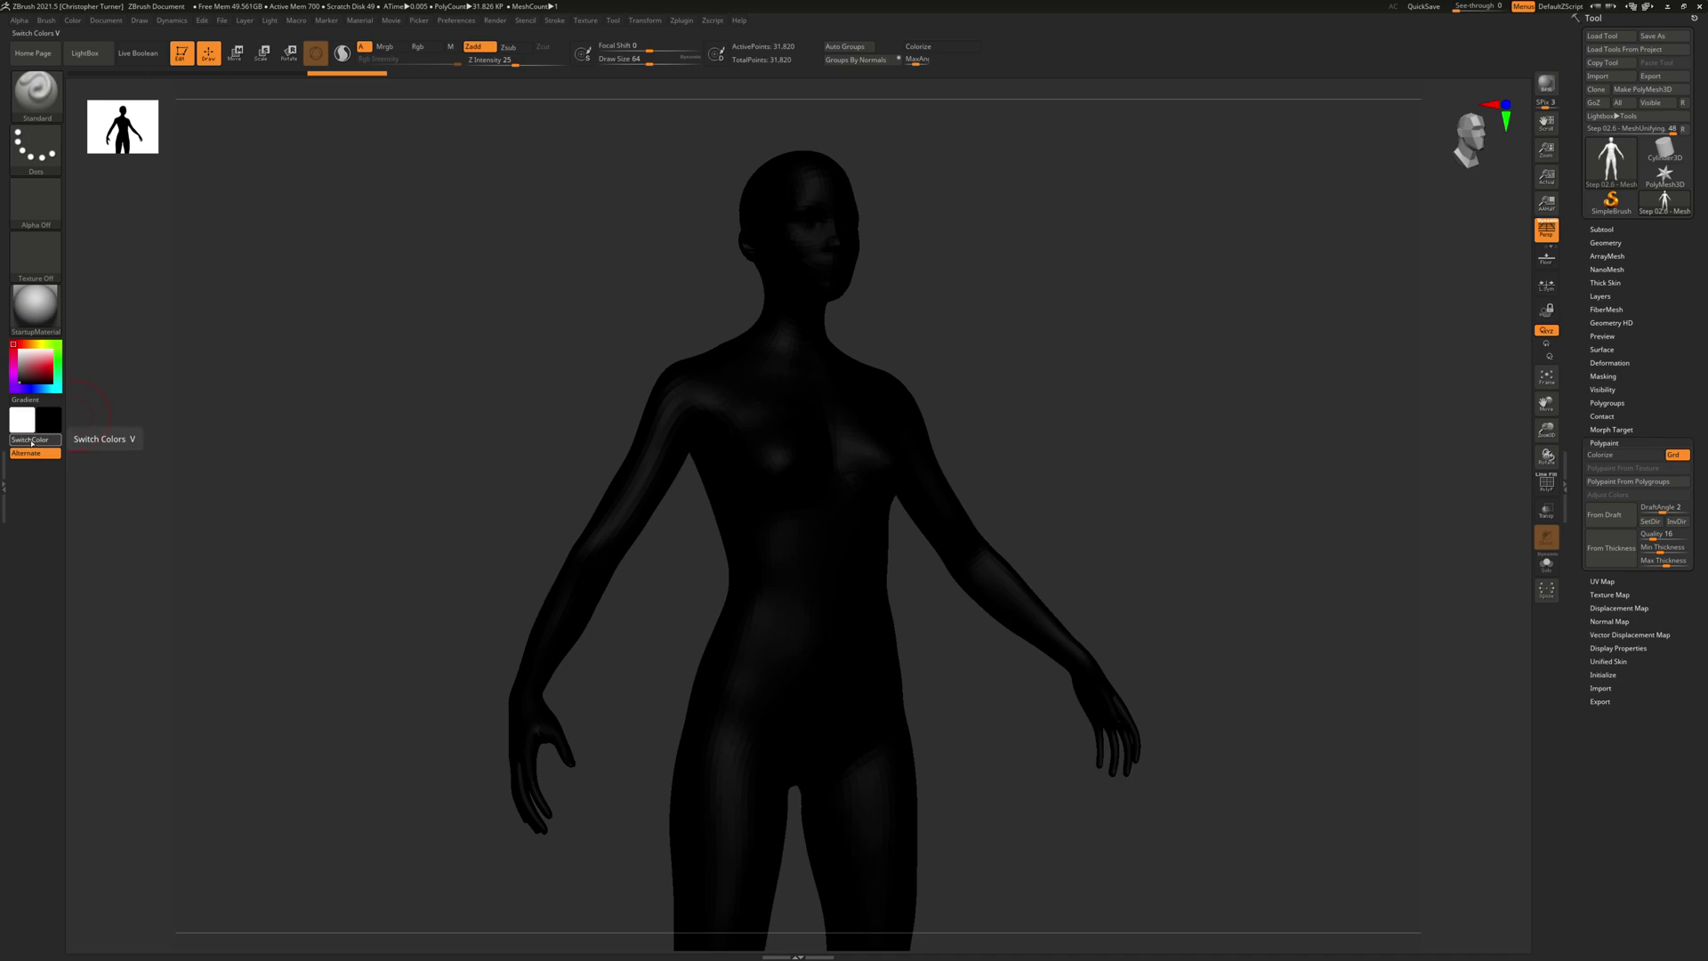
left_click(32, 440)
left_click(32, 440)
left_click(32, 439)
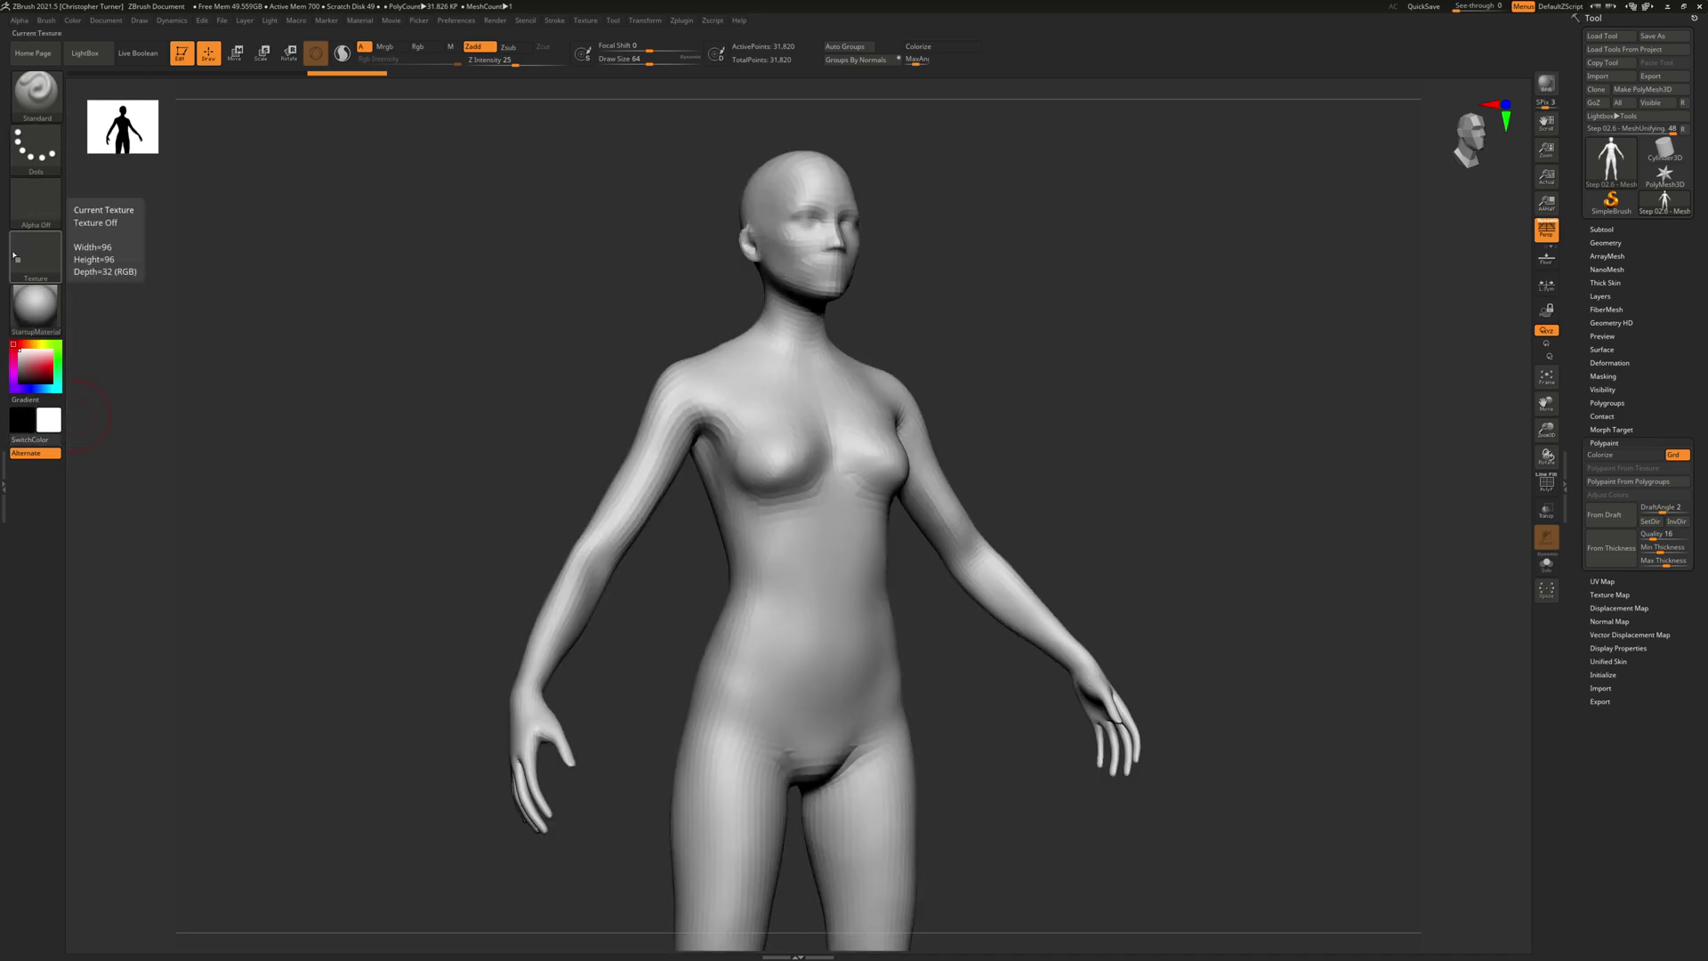
left_click(40, 440)
left_click(40, 439)
left_click(40, 440)
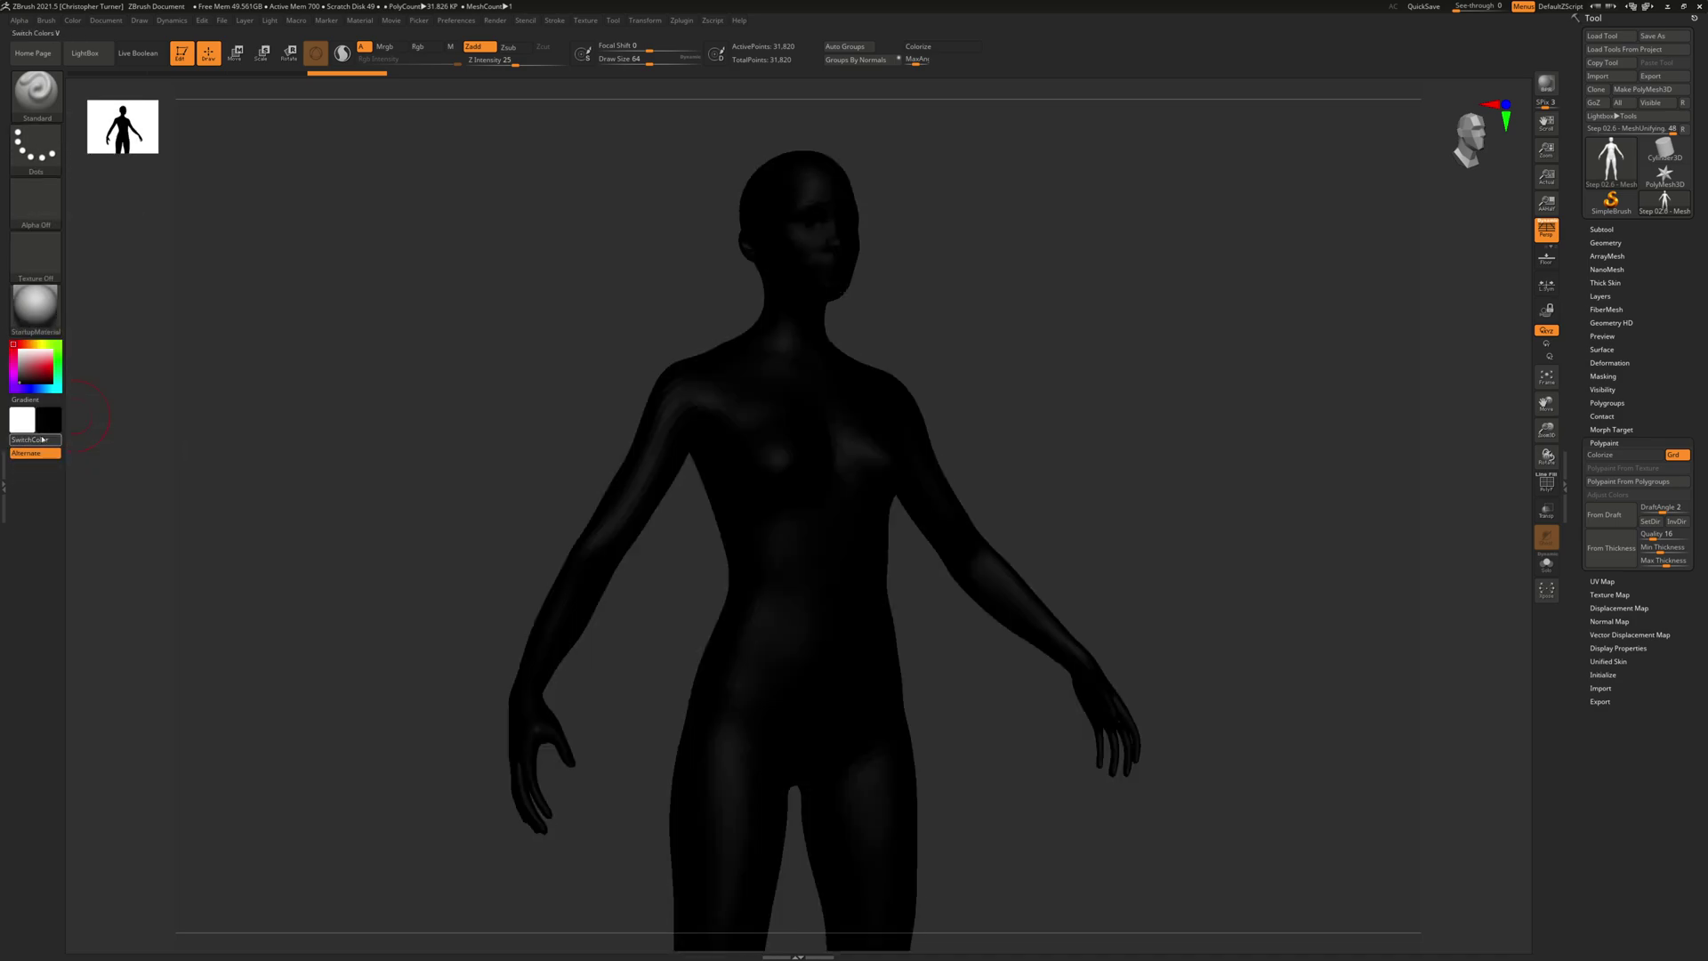
left_click(40, 439)
left_click(40, 440)
left_click(40, 440)
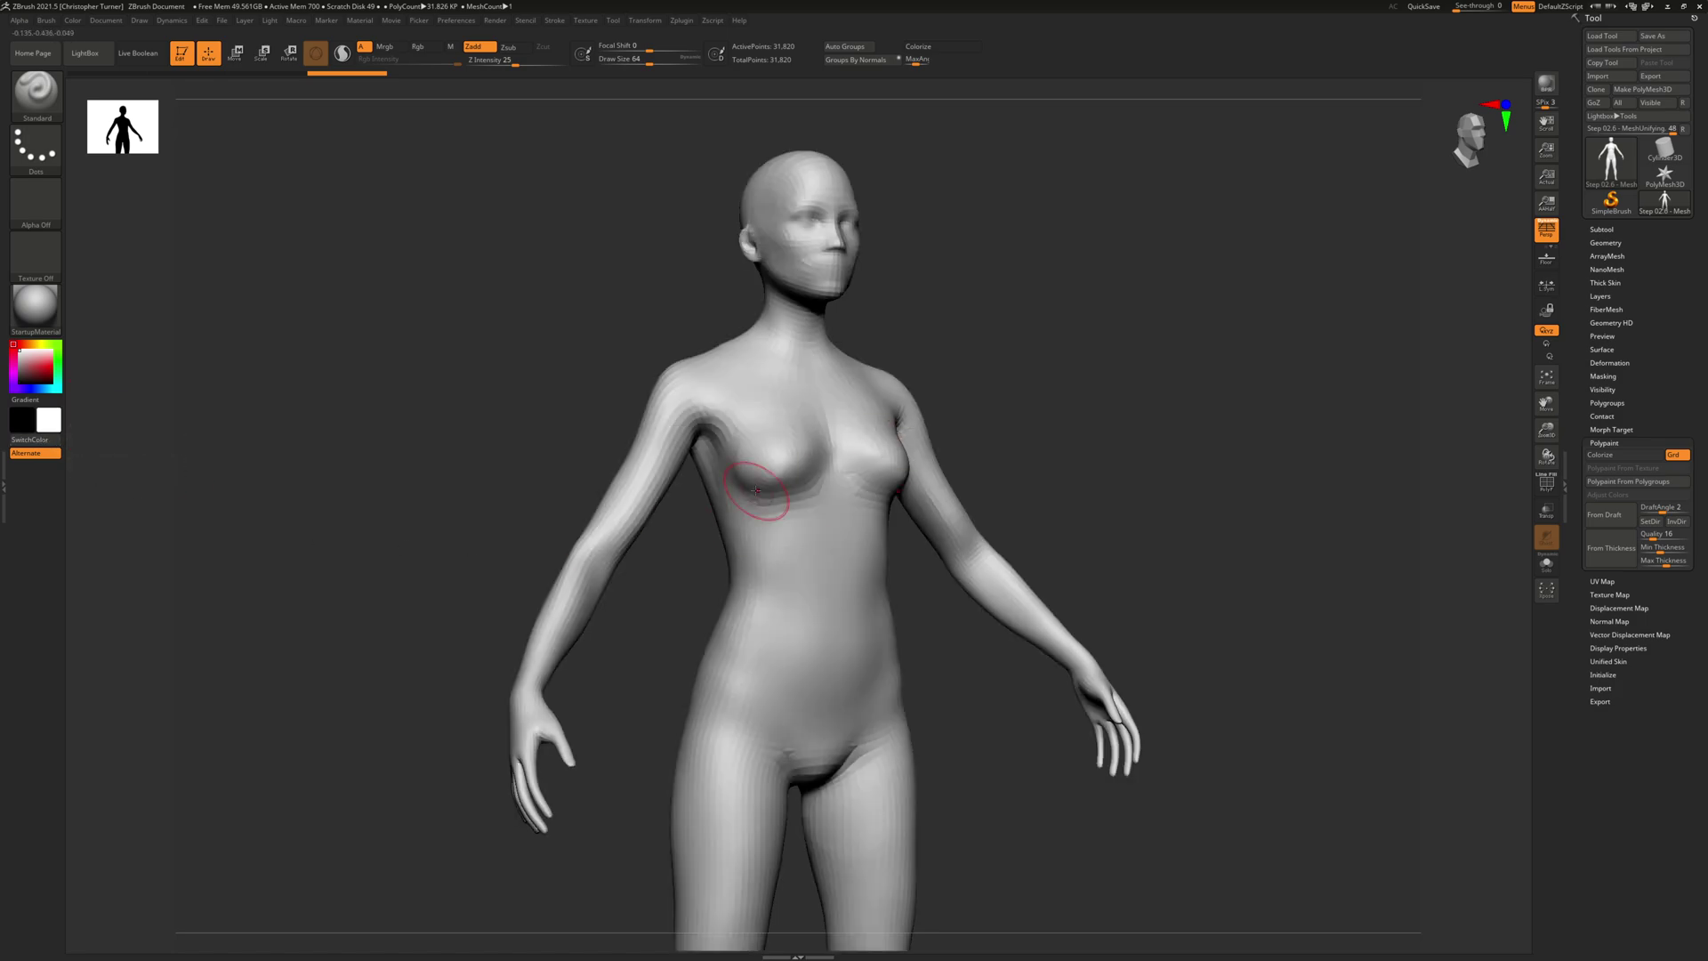
Try Colorize on the body mesh while swapping the main and secondary colours, and undo the trial.
left_click(1613, 454)
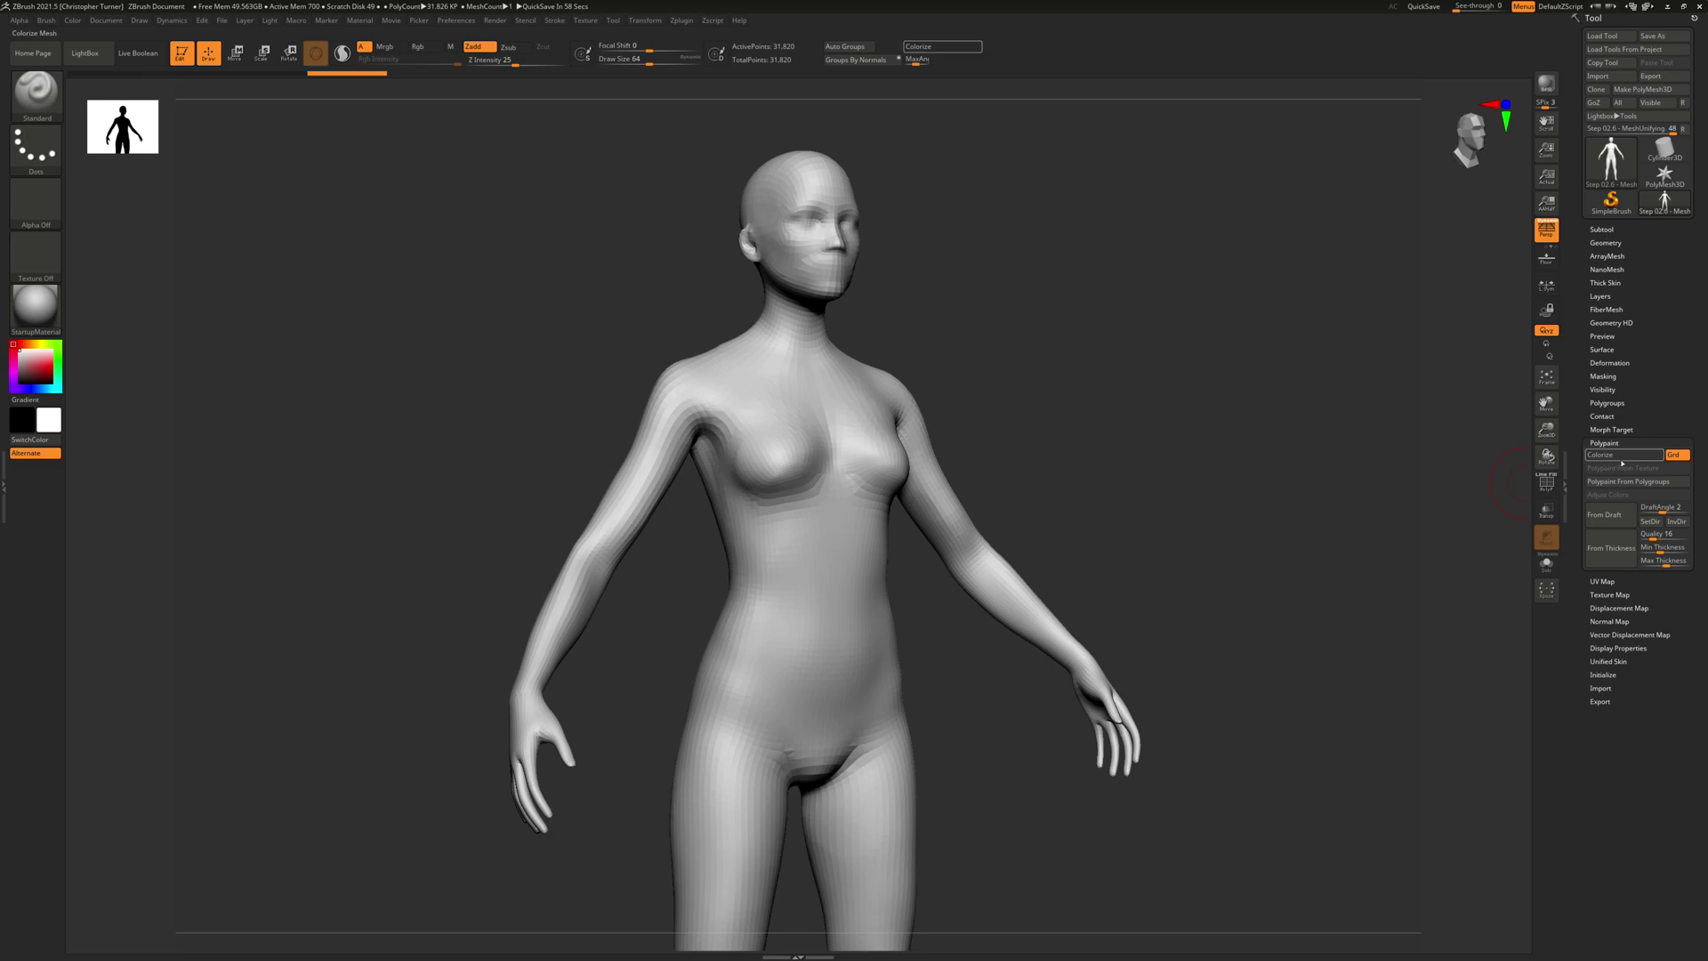
left_click(47, 441)
left_click(46, 441)
left_click(46, 441)
left_click(46, 440)
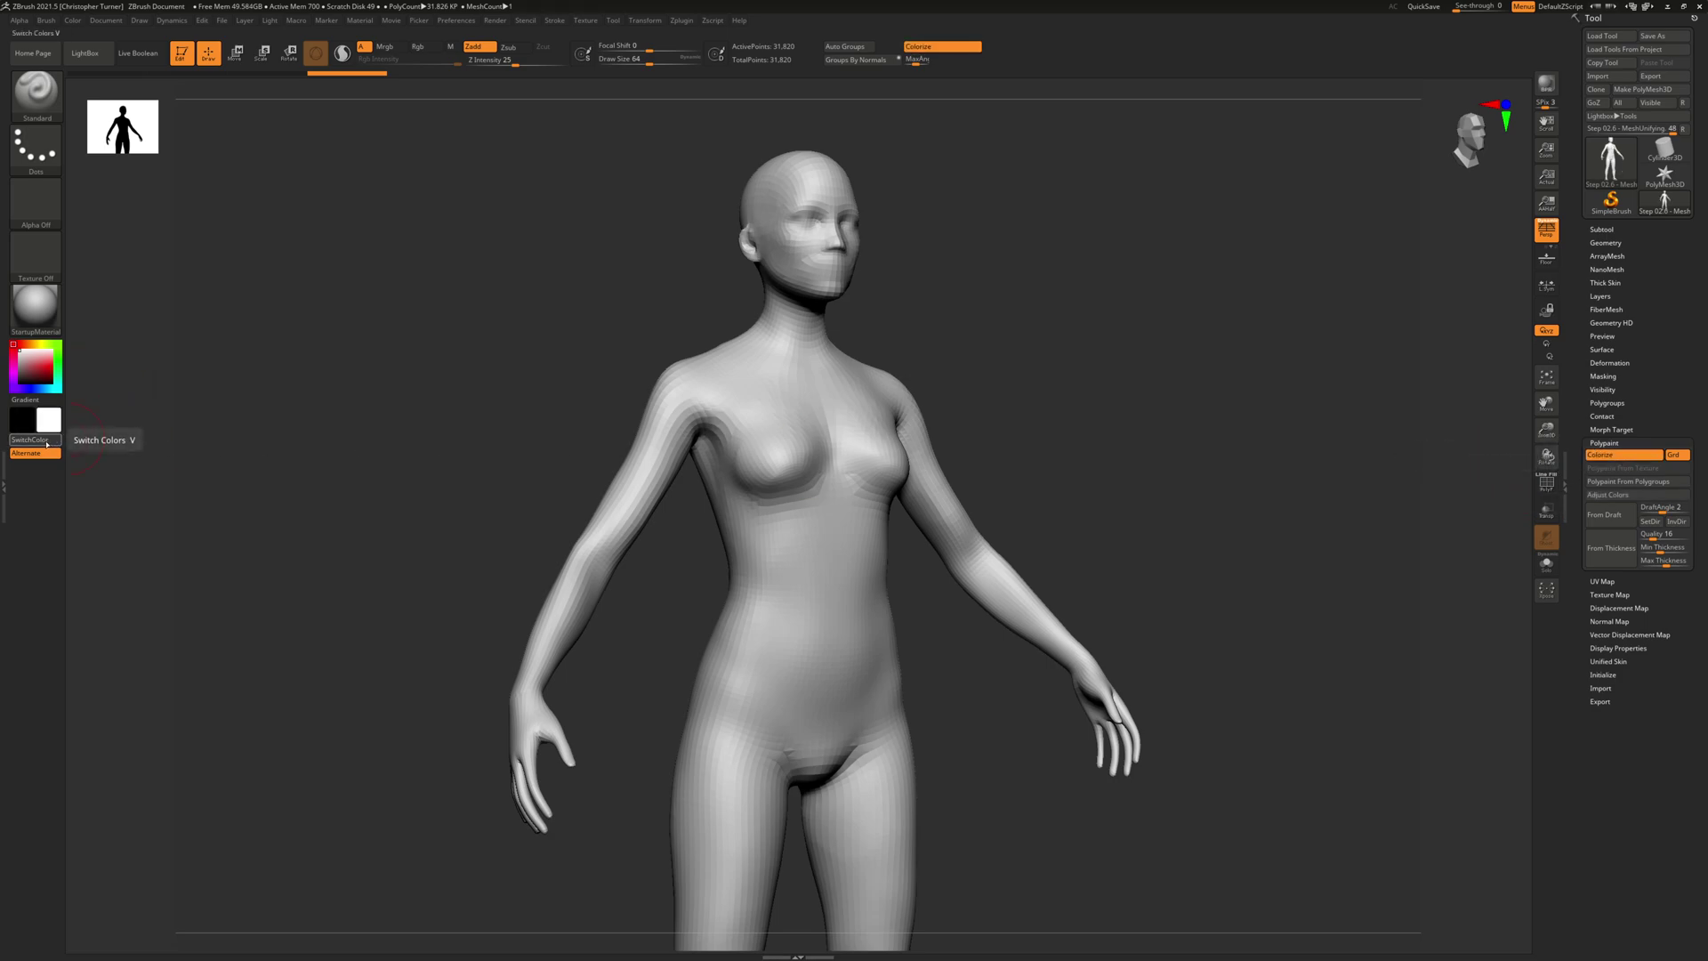
left_click(46, 441)
left_click(14, 442)
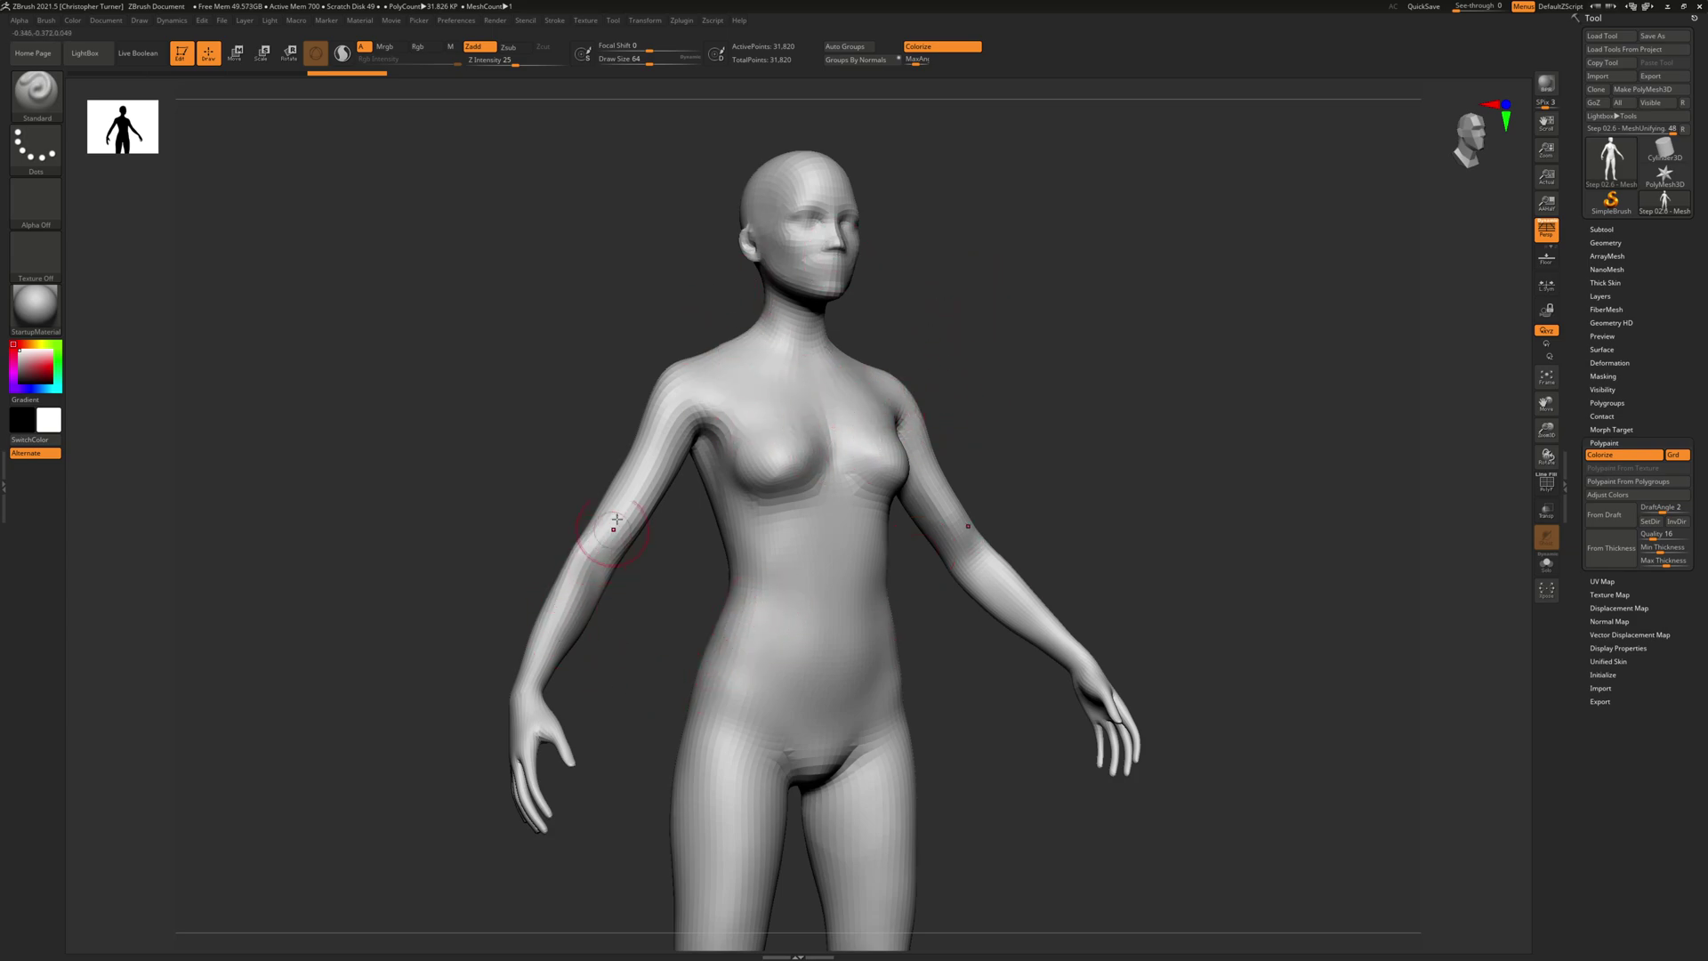
mouse_move(617, 519)
left_mouse_down()
mouse_move(627, 500)
mouse_move(619, 521)
left_mouse_up()
key("ctrl+z")
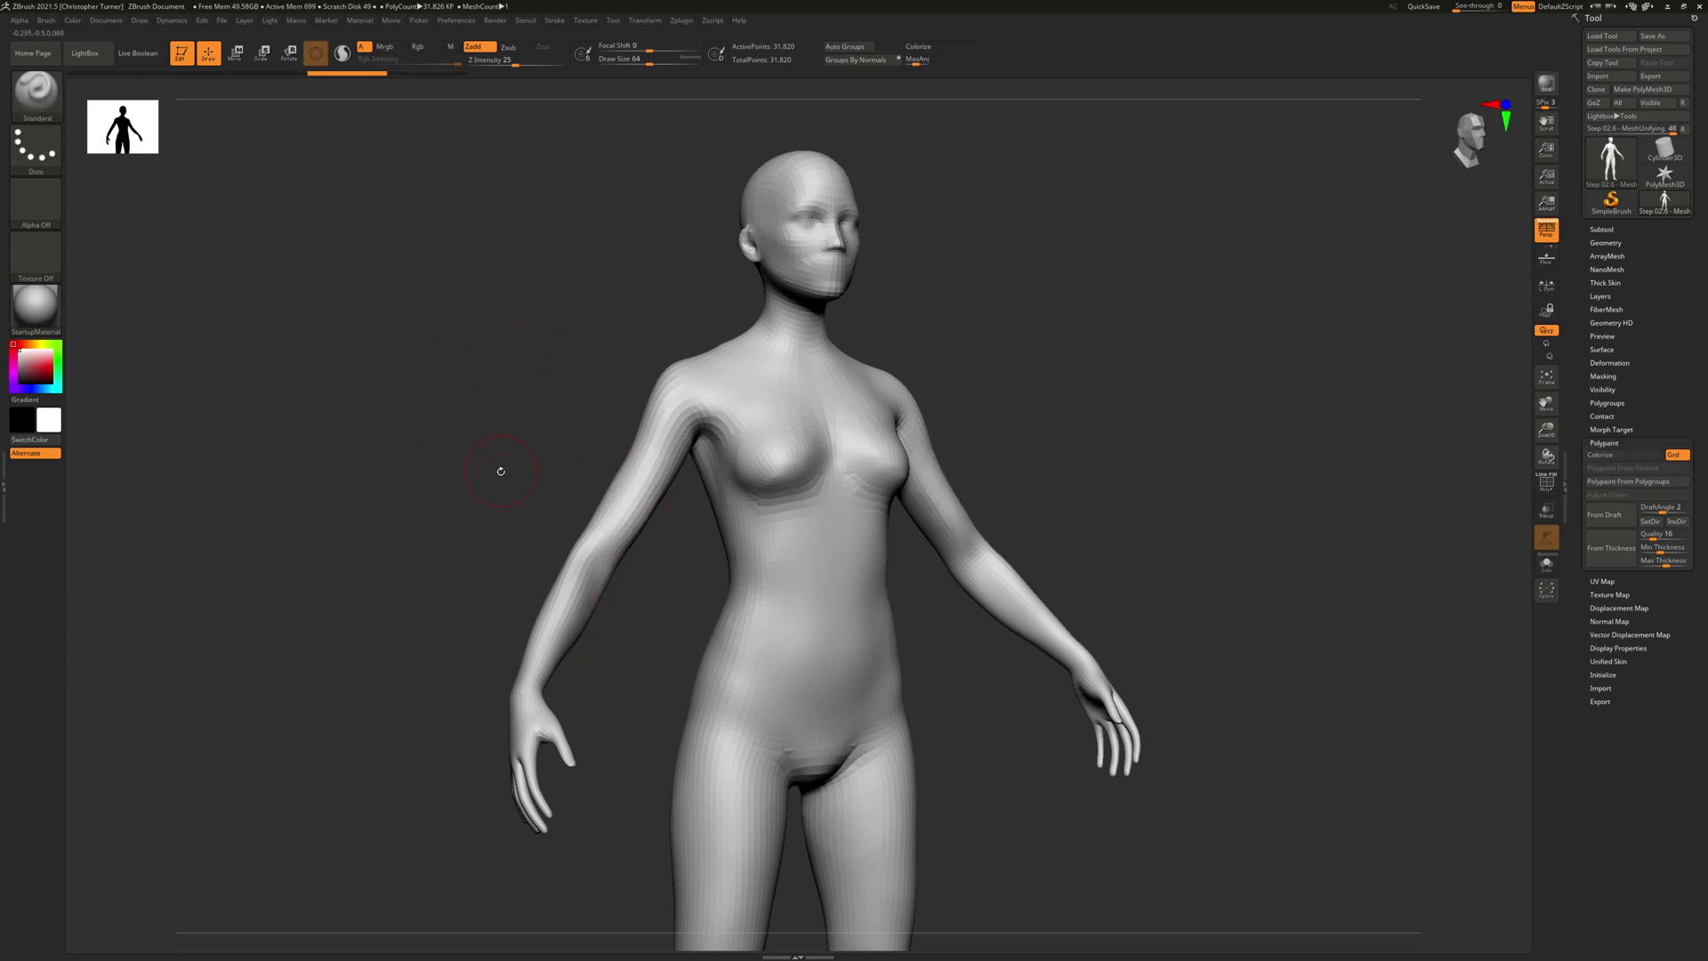
Choose the Paint brush and paint a white stroke down the upper arm.
key("b")
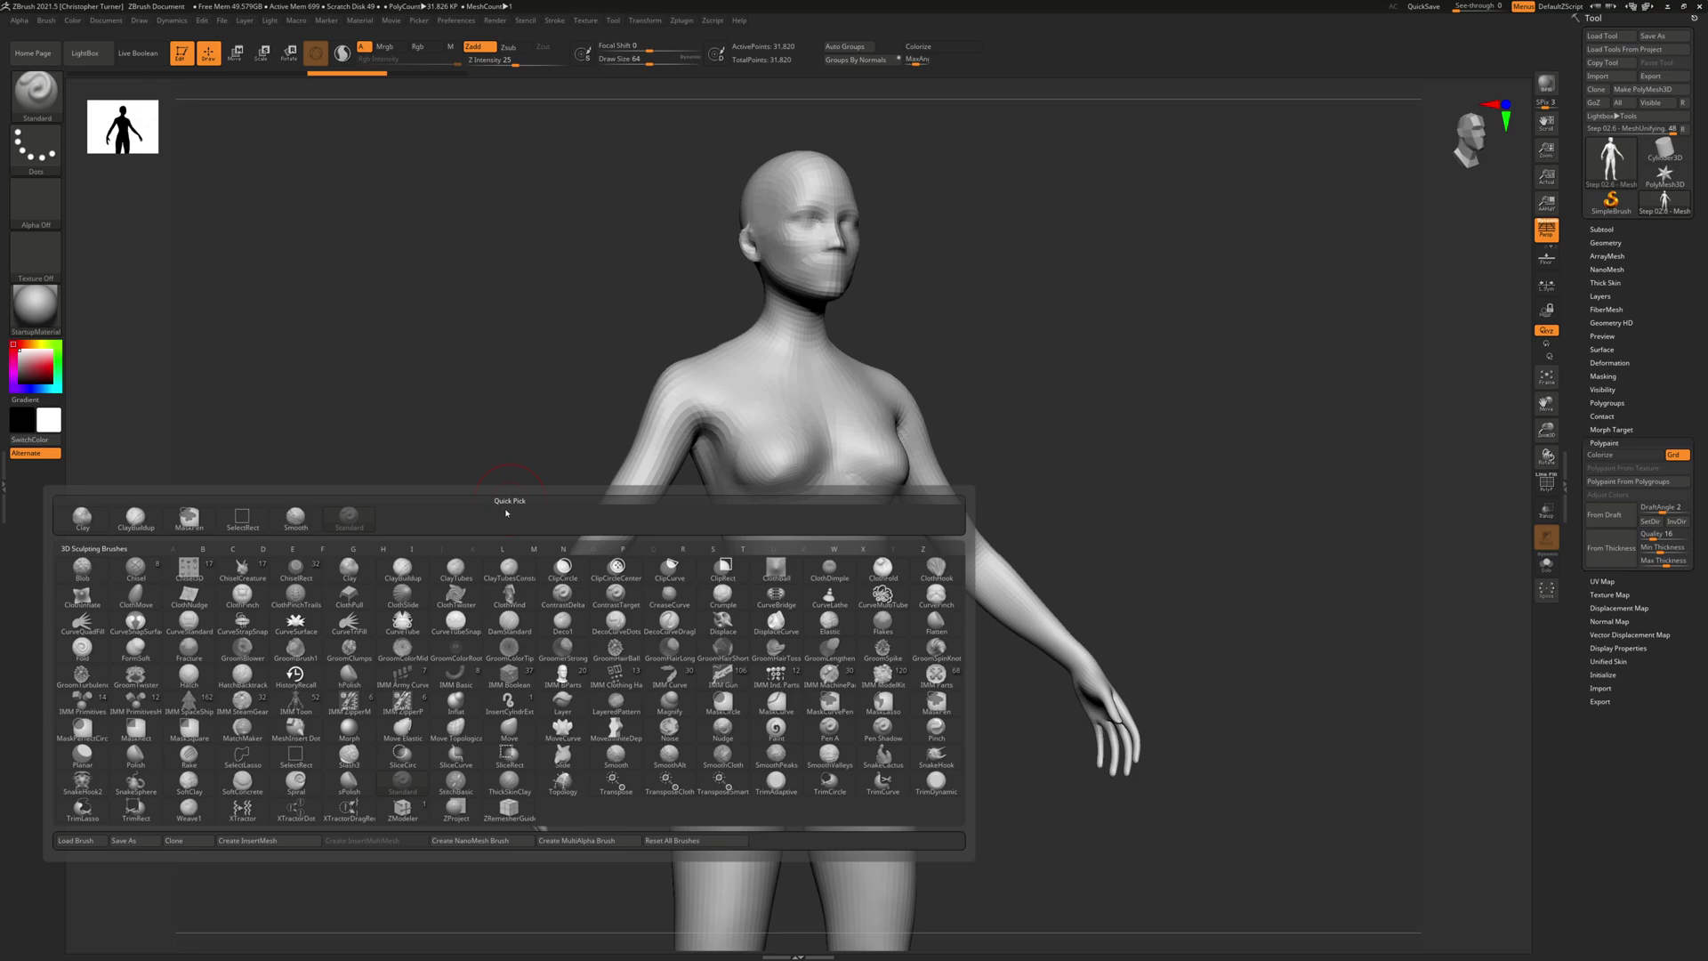
key("p")
key("a")
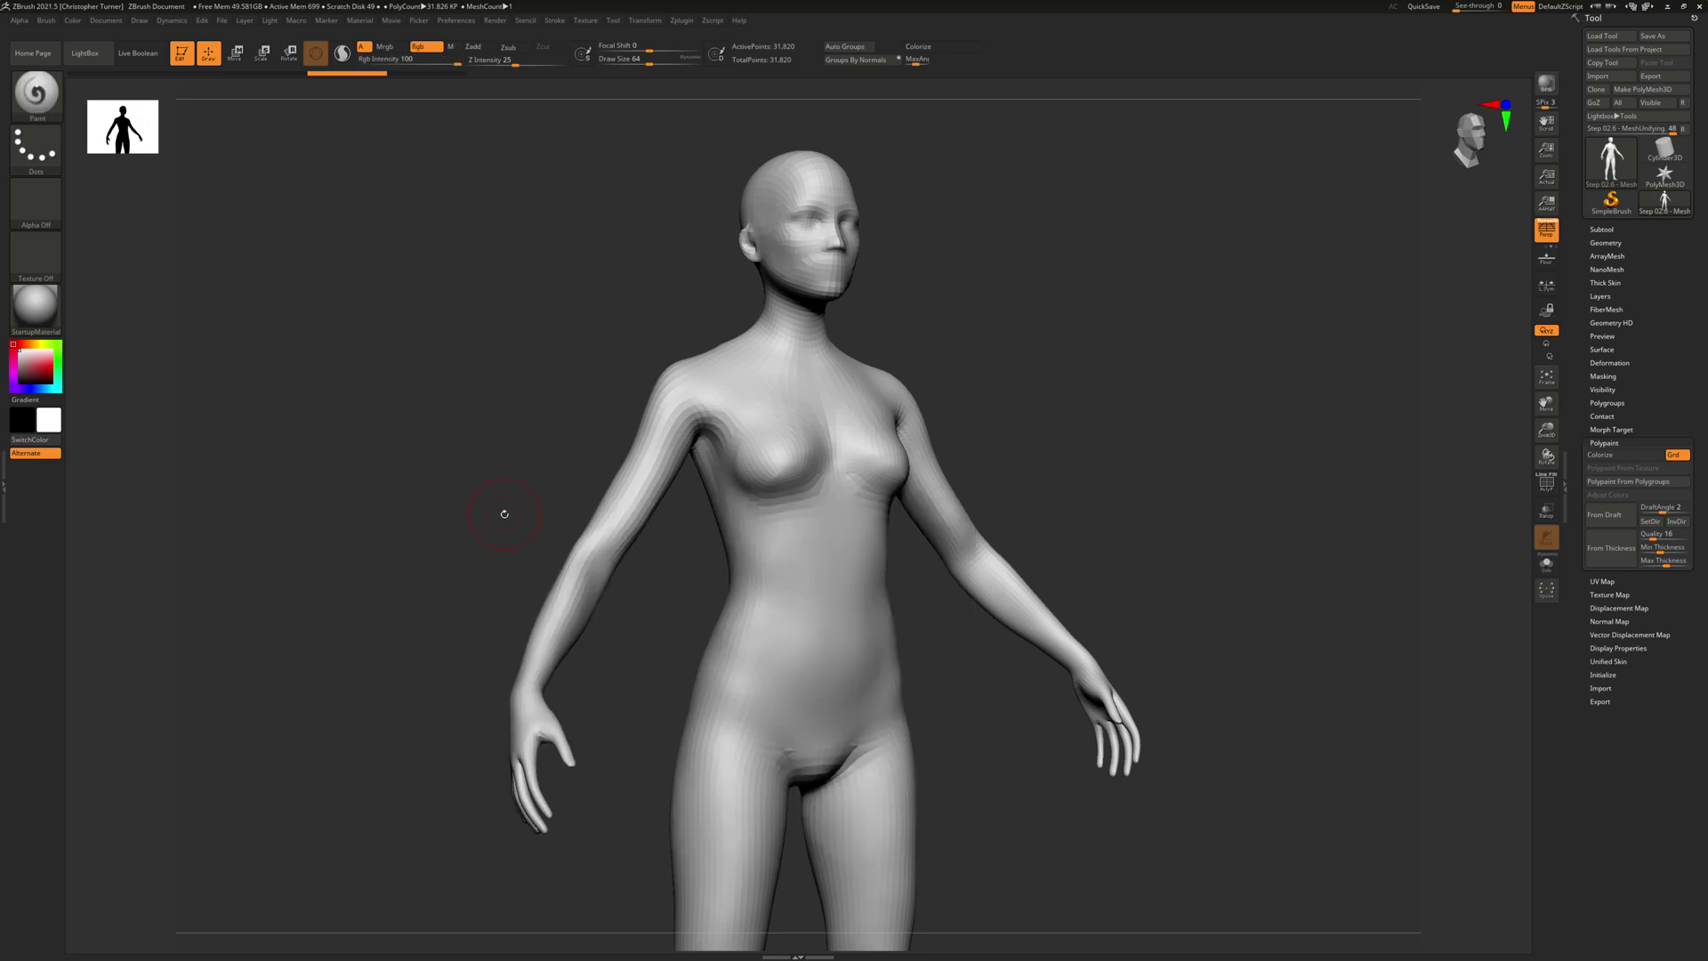
left_click_drag(685, 405, 614, 491)
left_click_drag(499, 452, 392, 453)
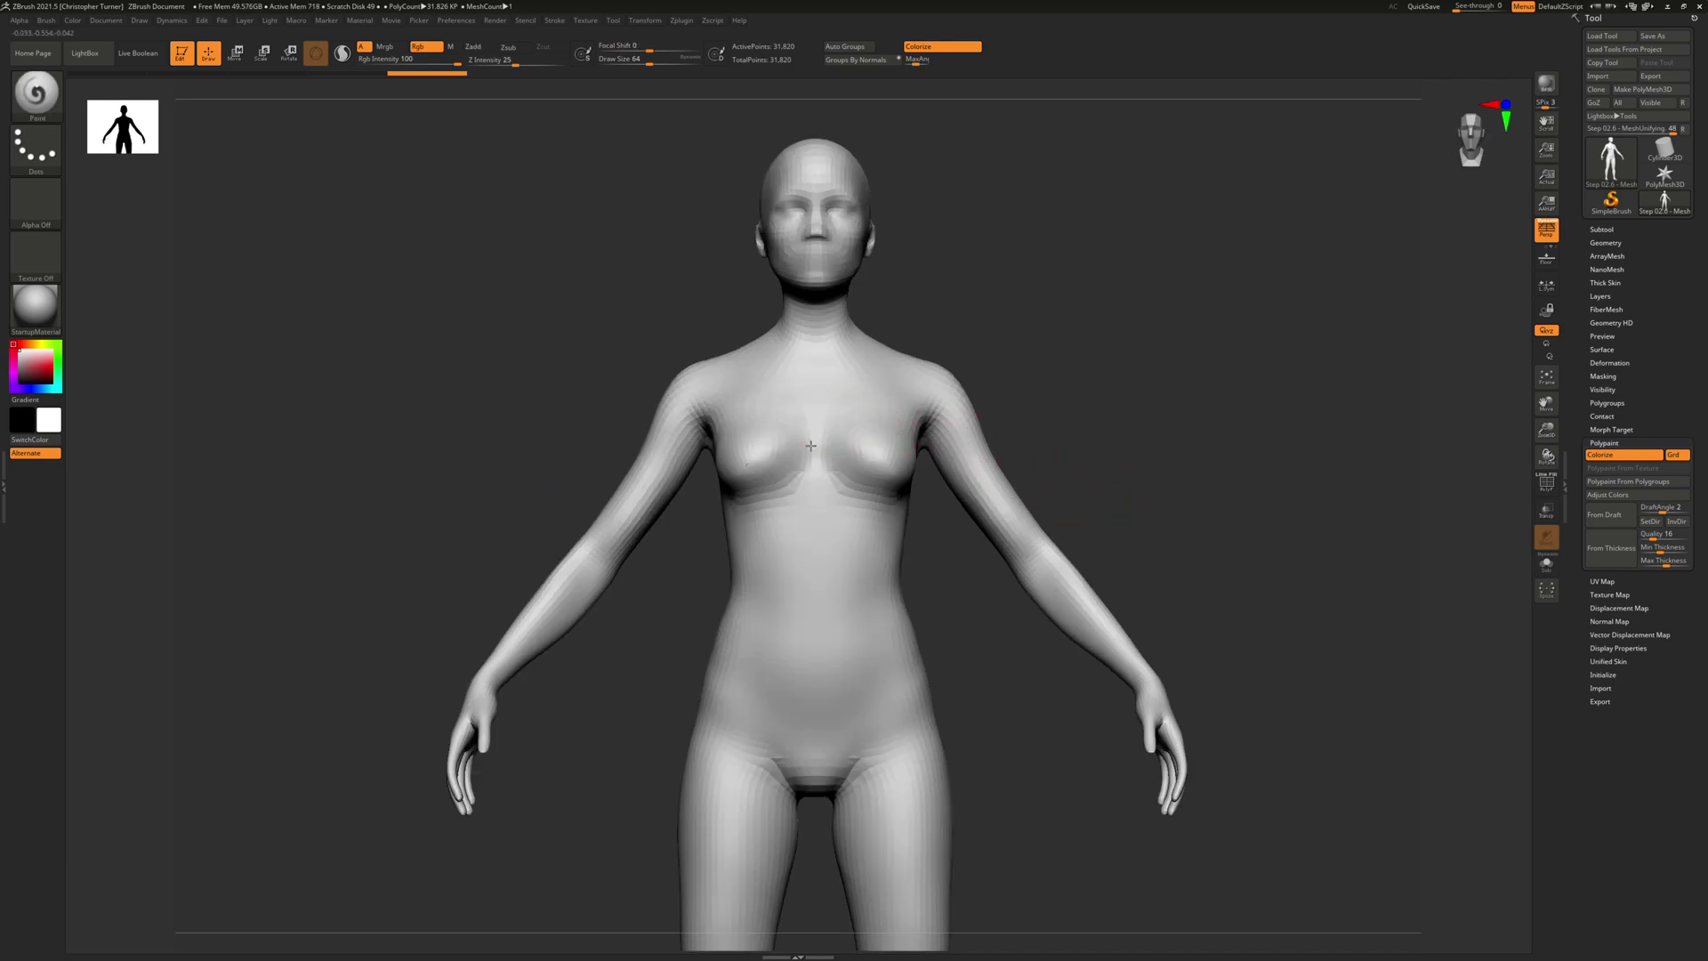
Set the brush's draw size to about 13, make black the painting colour and paint a stroke over the shoulder and upper arm.
right_click_drag(1206, 525, 1056, 530)
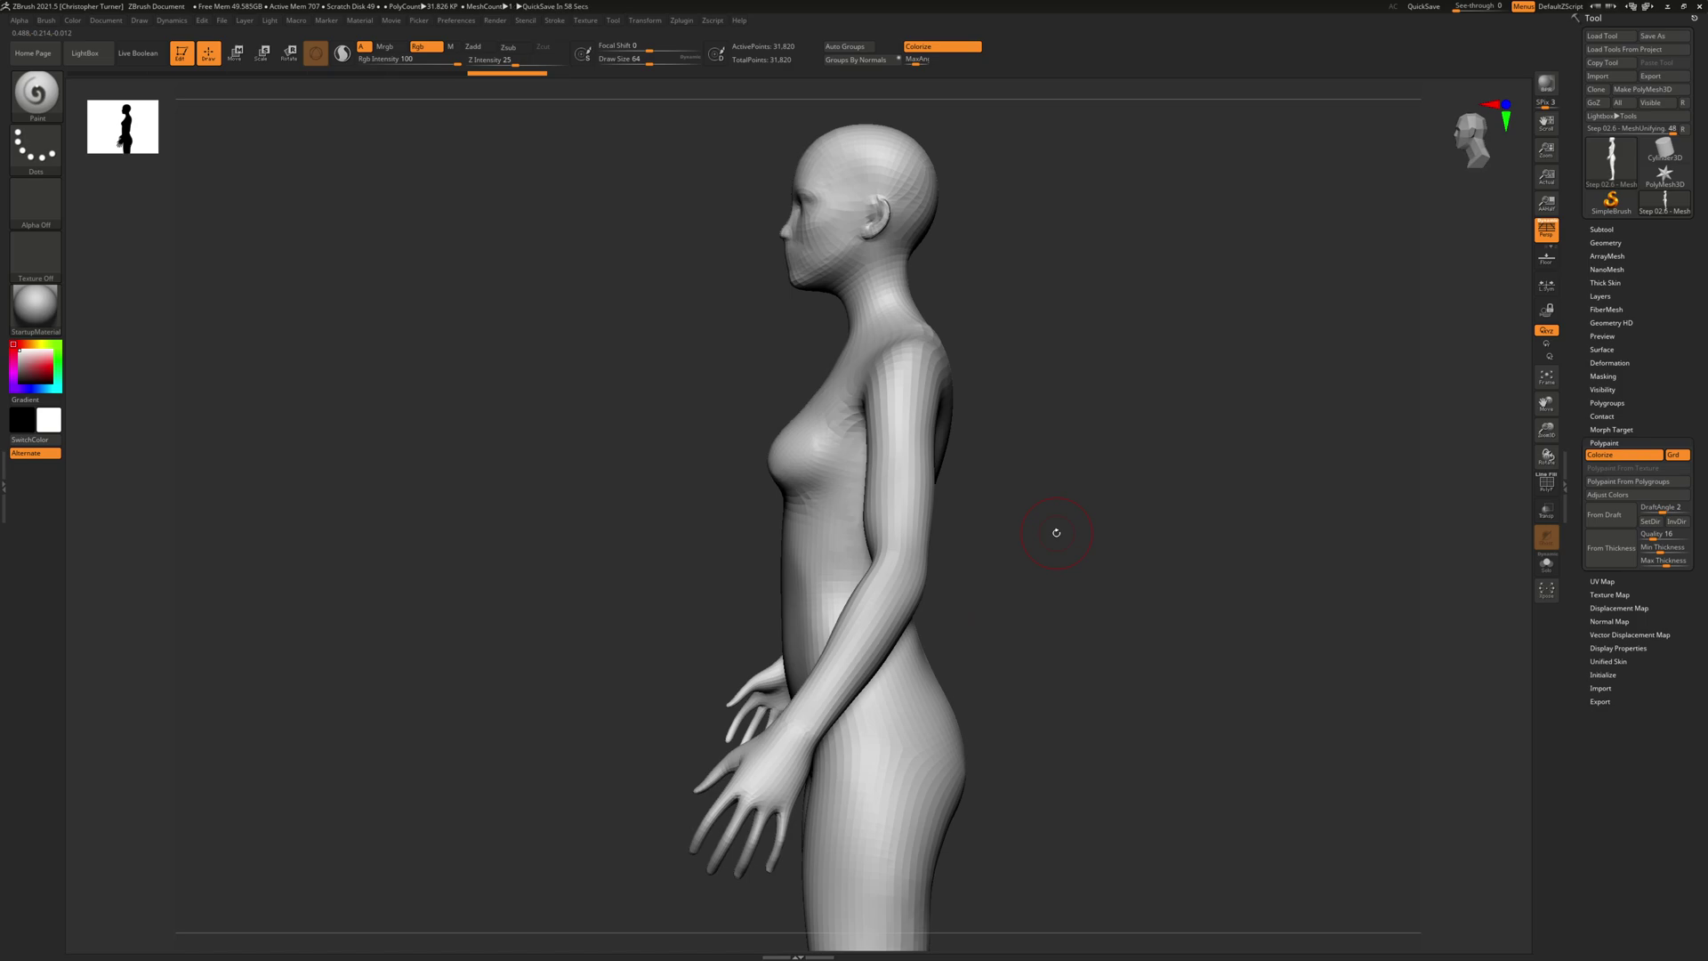
right_click_drag(1110, 440, 1338, 378)
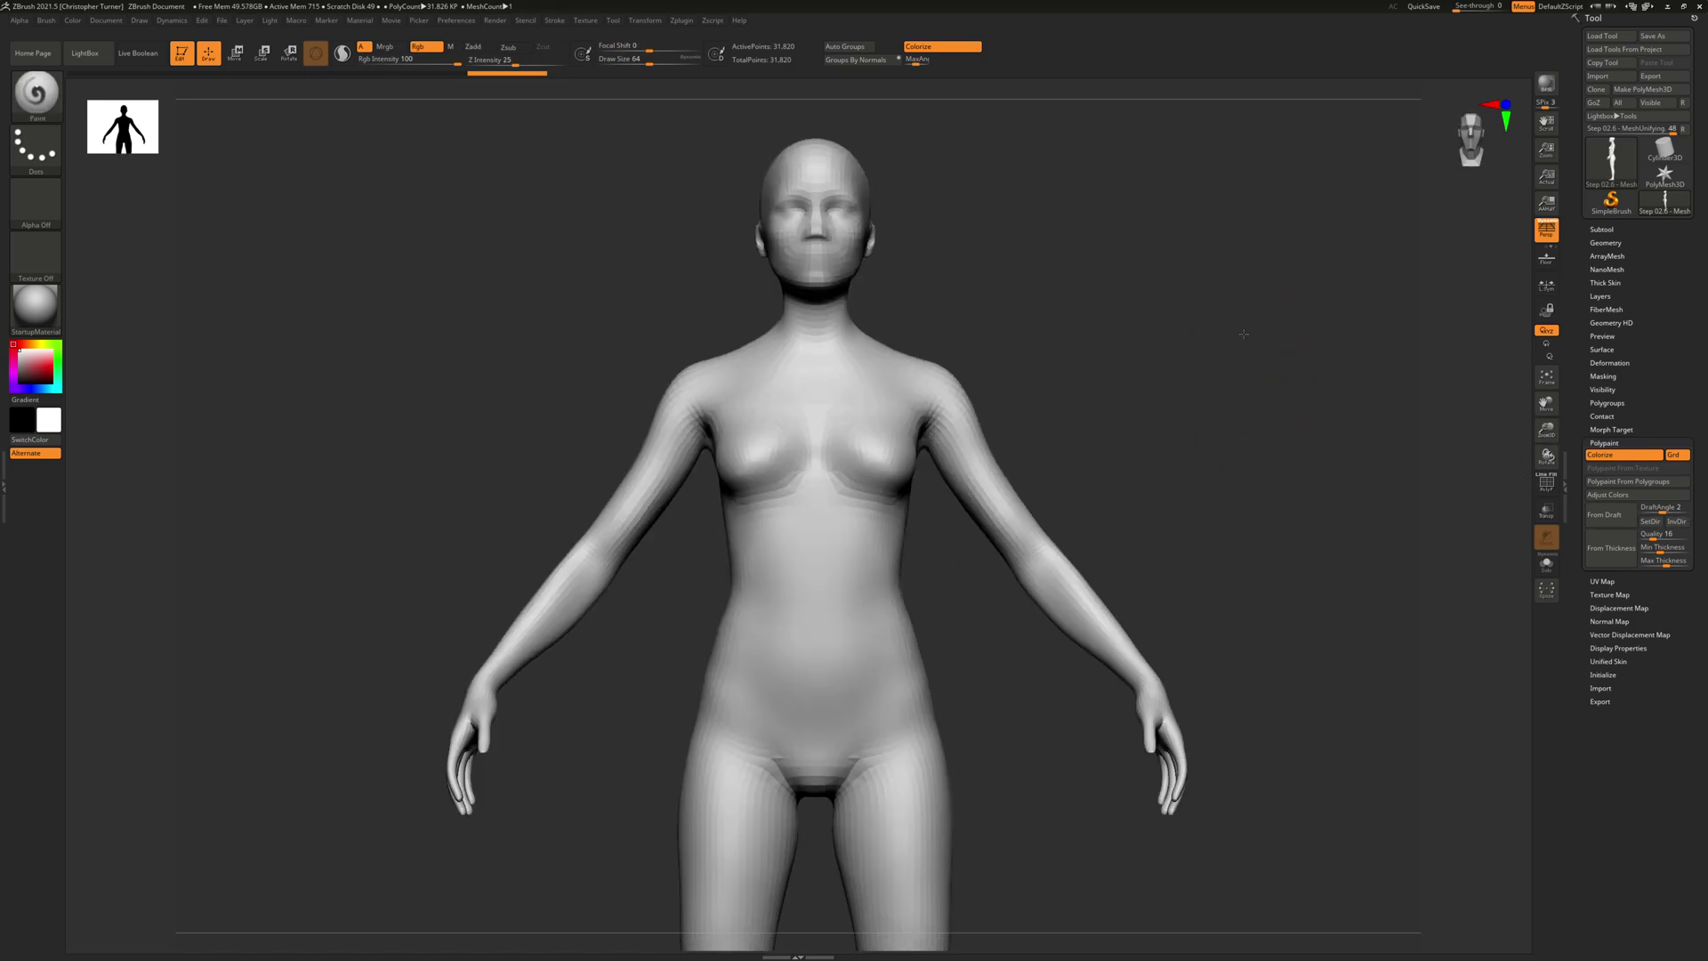
right_click_drag(1244, 334, 1244, 436, "ctrl")
right_click_drag(1244, 436, 1050, 551, "alt")
right_click_drag(1050, 551, 1179, 434)
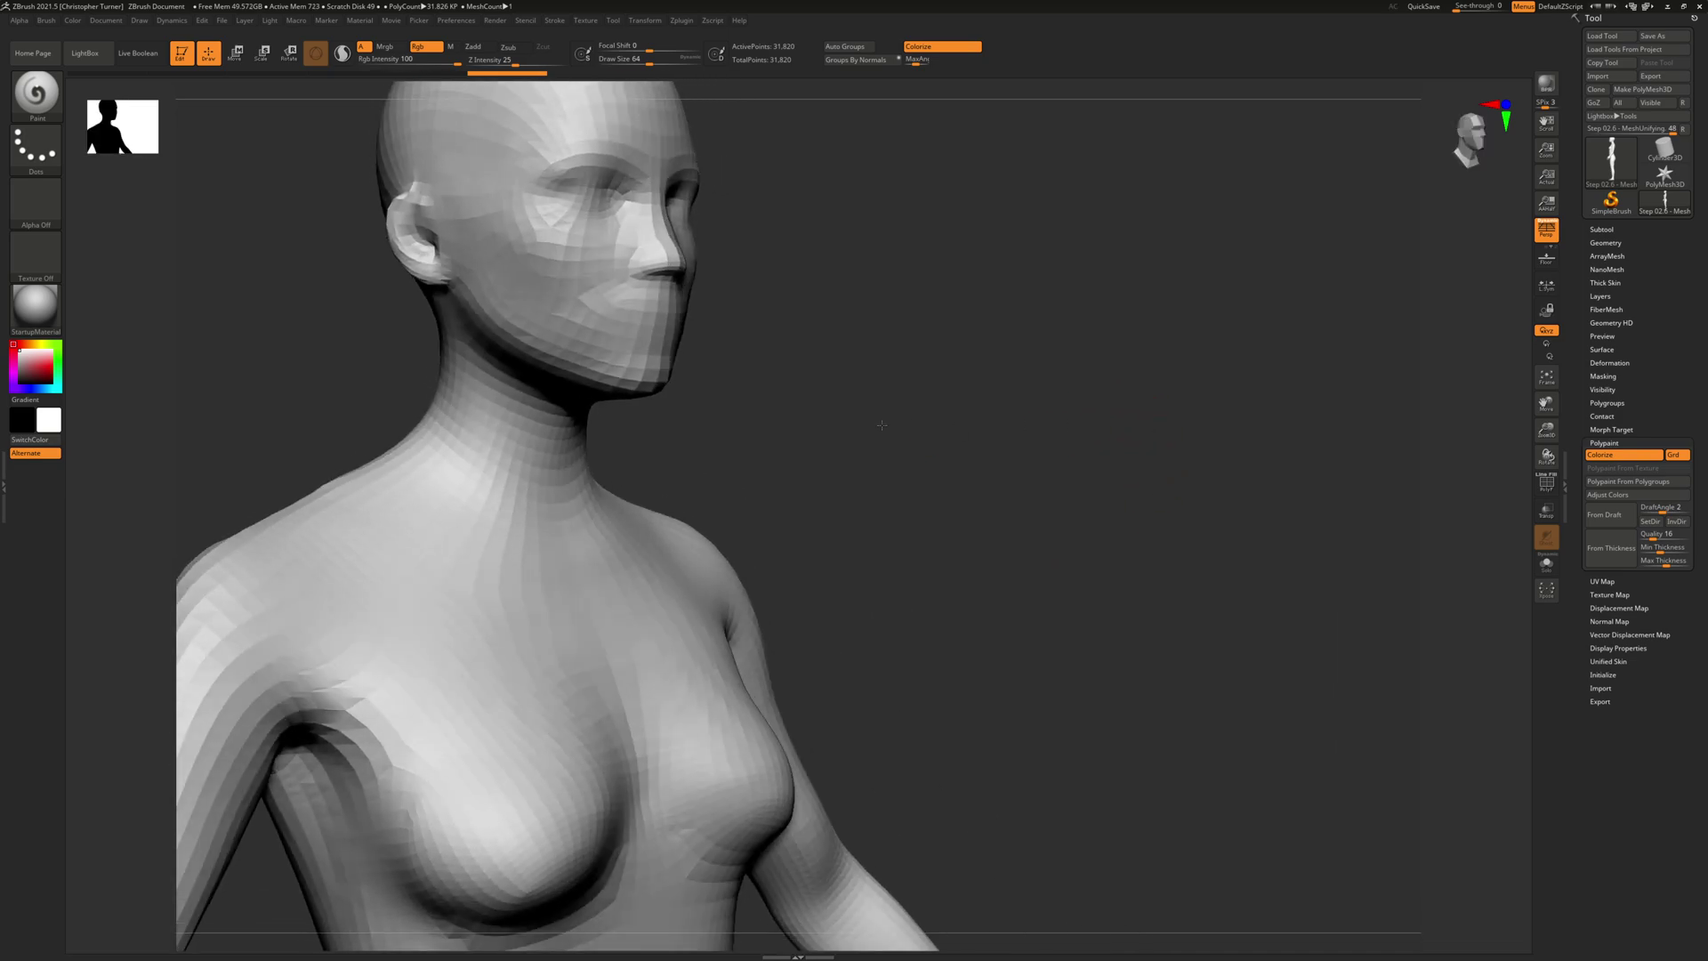
right_click_drag(882, 425, 1268, 352, "alt")
right_click_drag(450, 408, 427, 283, "alt")
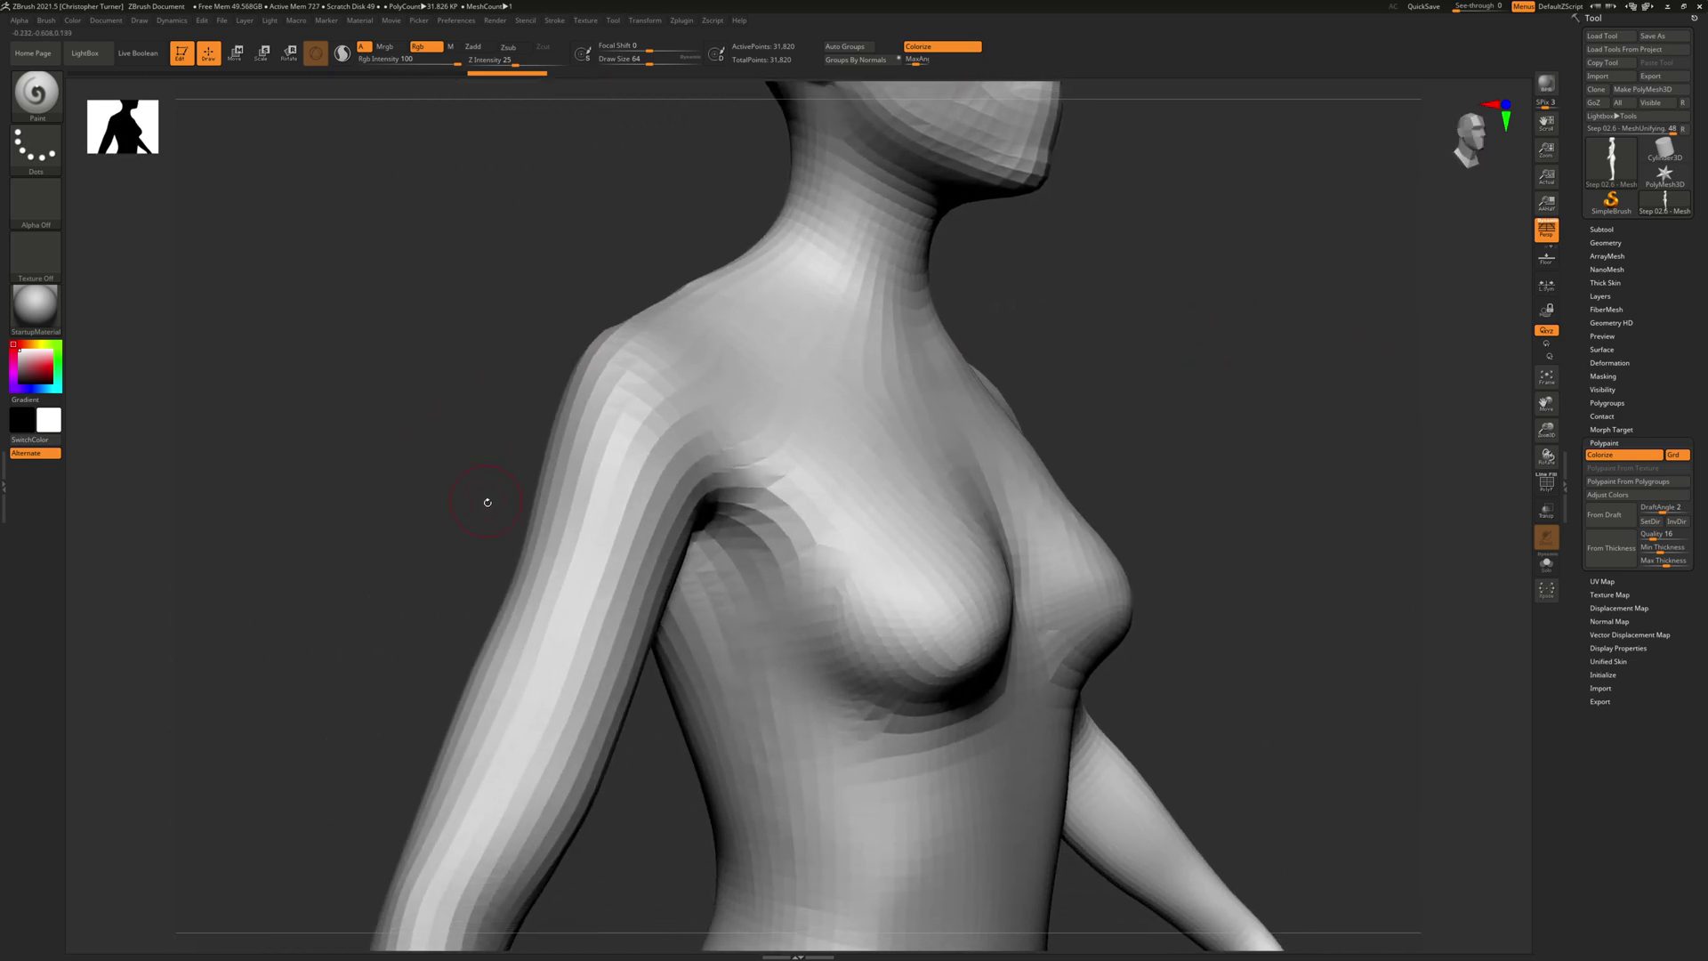
key("space")
left_click_drag(534, 488, 532, 488)
left_click(38, 440)
mouse_move(694, 382)
left_mouse_down()
mouse_move(595, 454)
mouse_move(576, 521)
left_mouse_up()
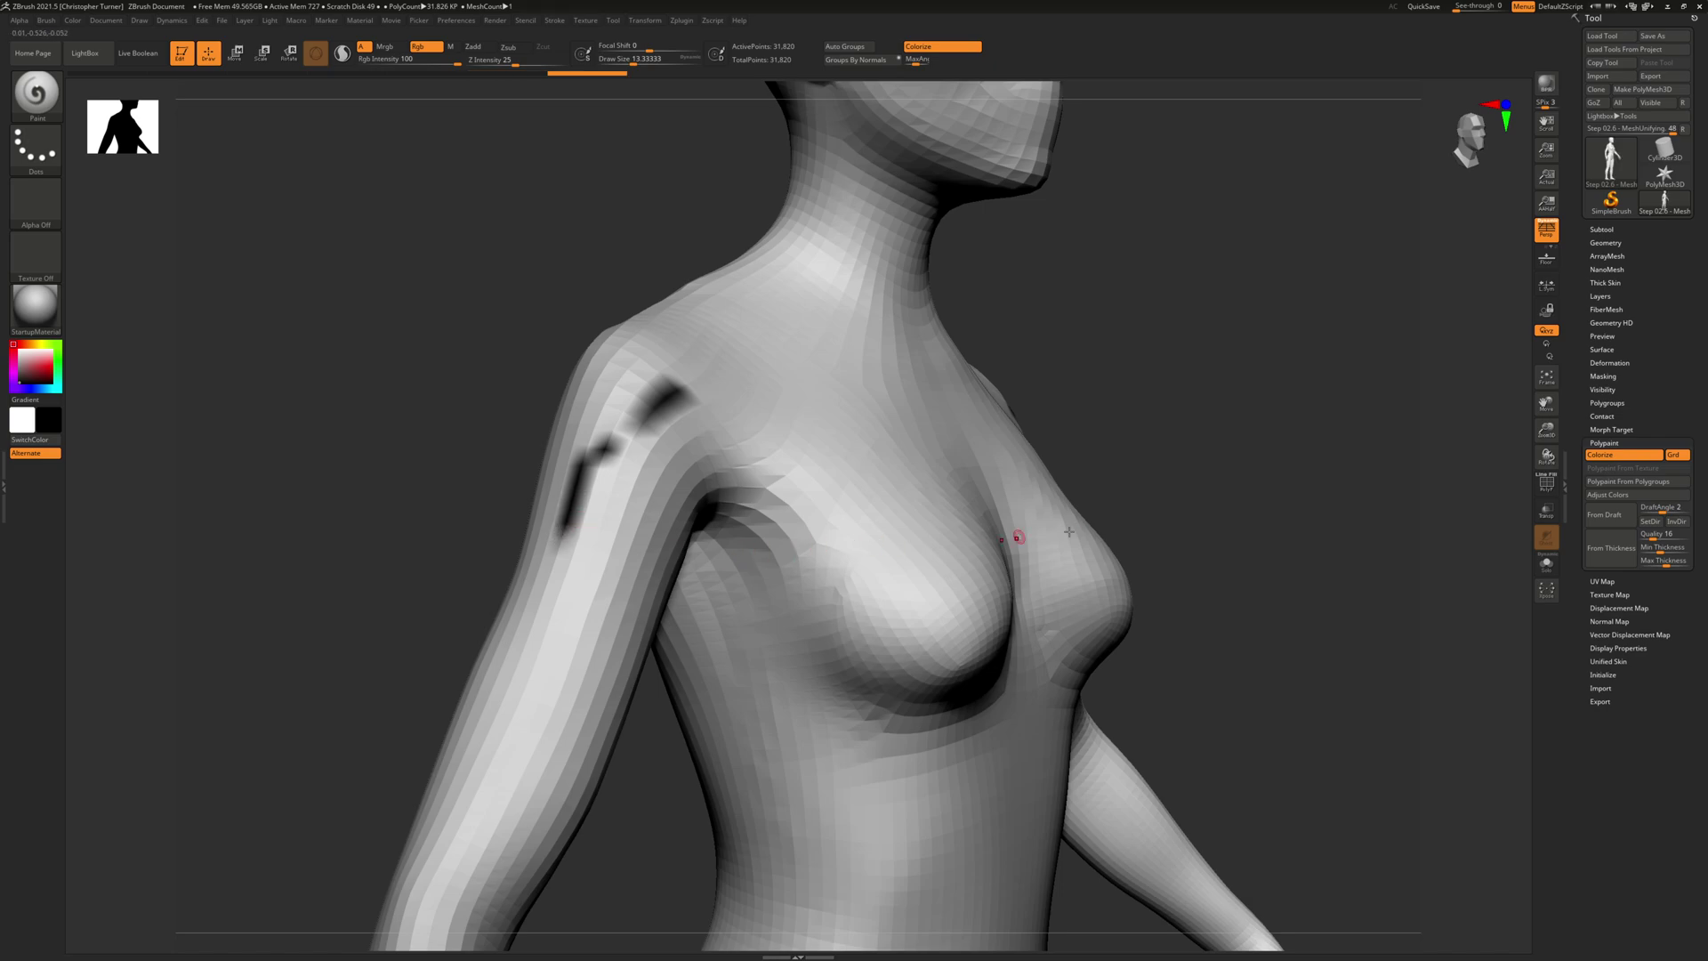
Set the draw size to about 24, try a black stroke down the abdomen and undo it.
left_click_drag(1273, 512, 1196, 525)
left_click_drag(383, 467, 457, 456)
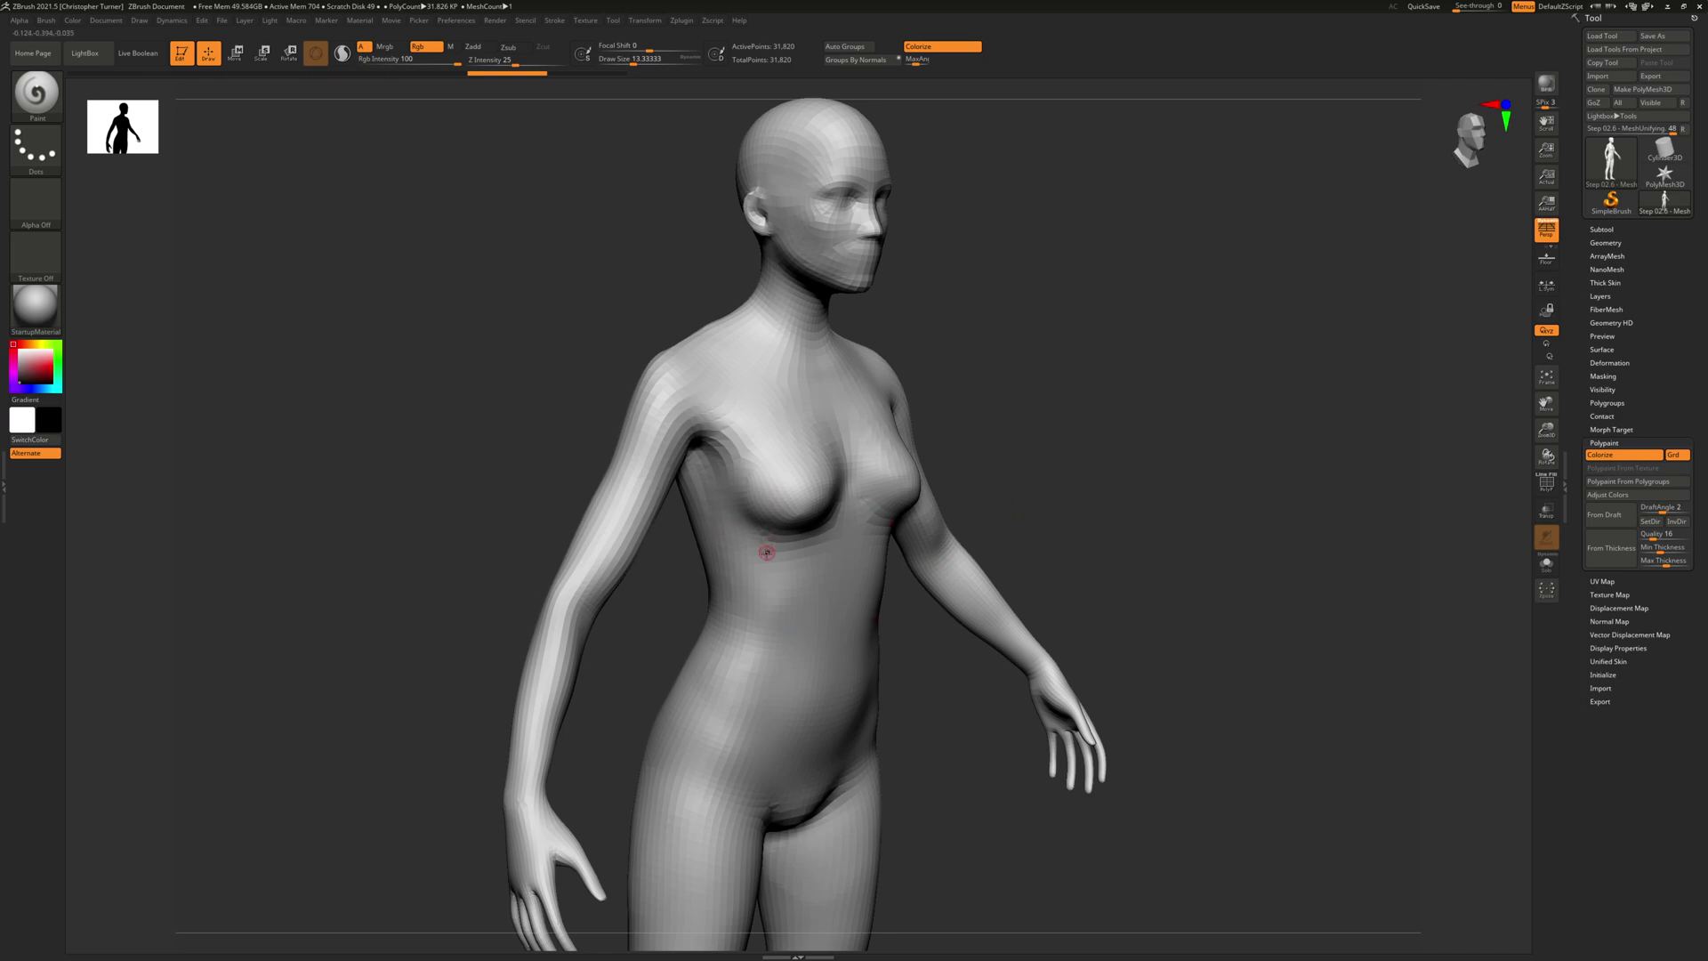
key("space")
mouse_move(767, 567)
left_mouse_down()
mouse_move(756, 595)
mouse_move(797, 745)
left_mouse_up()
mouse_move(1255, 534)
left_mouse_down()
mouse_move(1174, 542)
mouse_move(1139, 579)
left_mouse_up()
key("ctrl+z")
left_click_drag(1201, 454, 1283, 456)
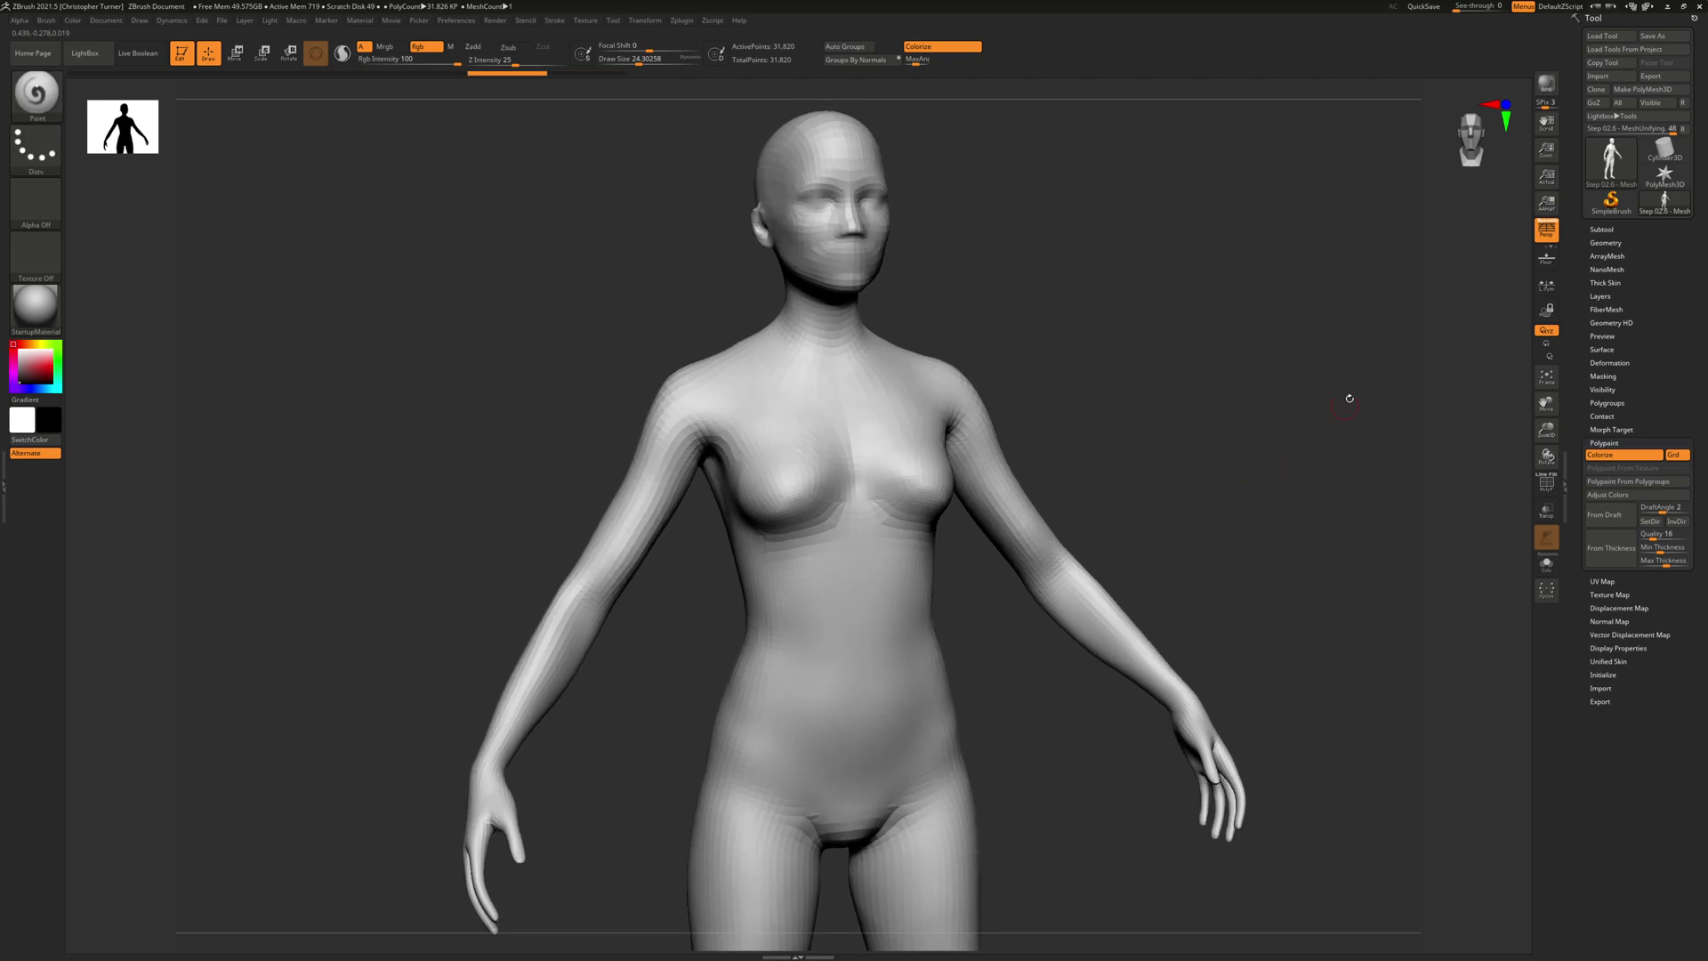
Divide the body mesh up to subdivision level 4 with smoothing on.
left_click(1606, 243)
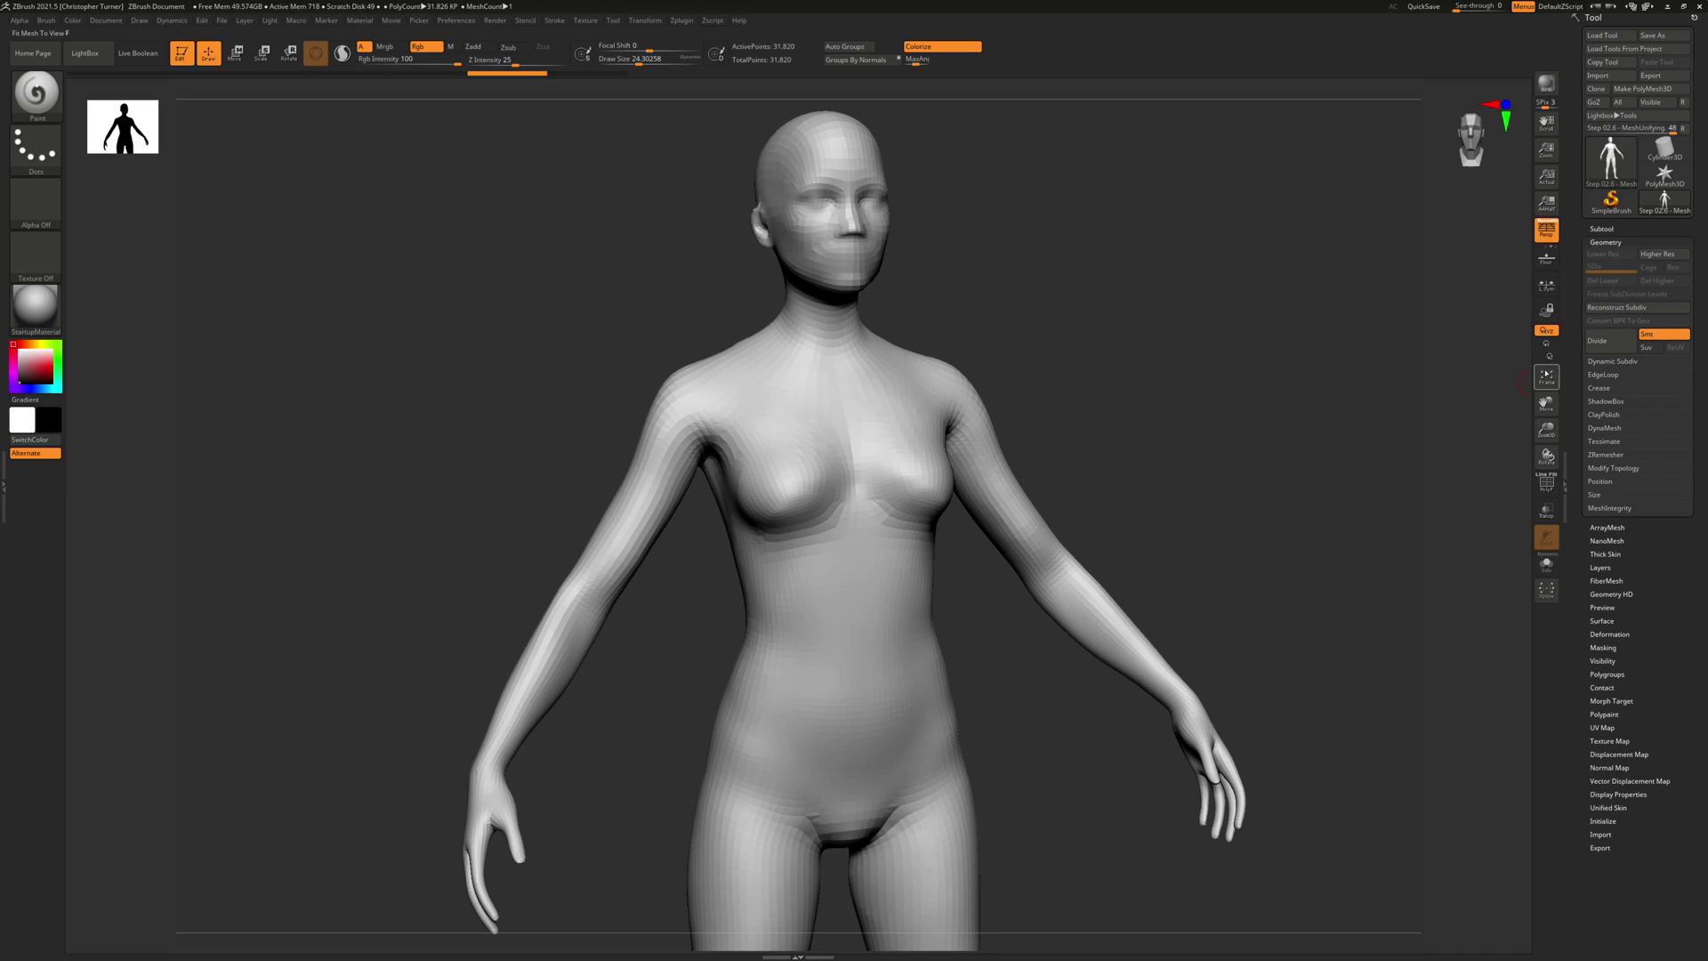
left_click(1595, 342)
left_click(1599, 348)
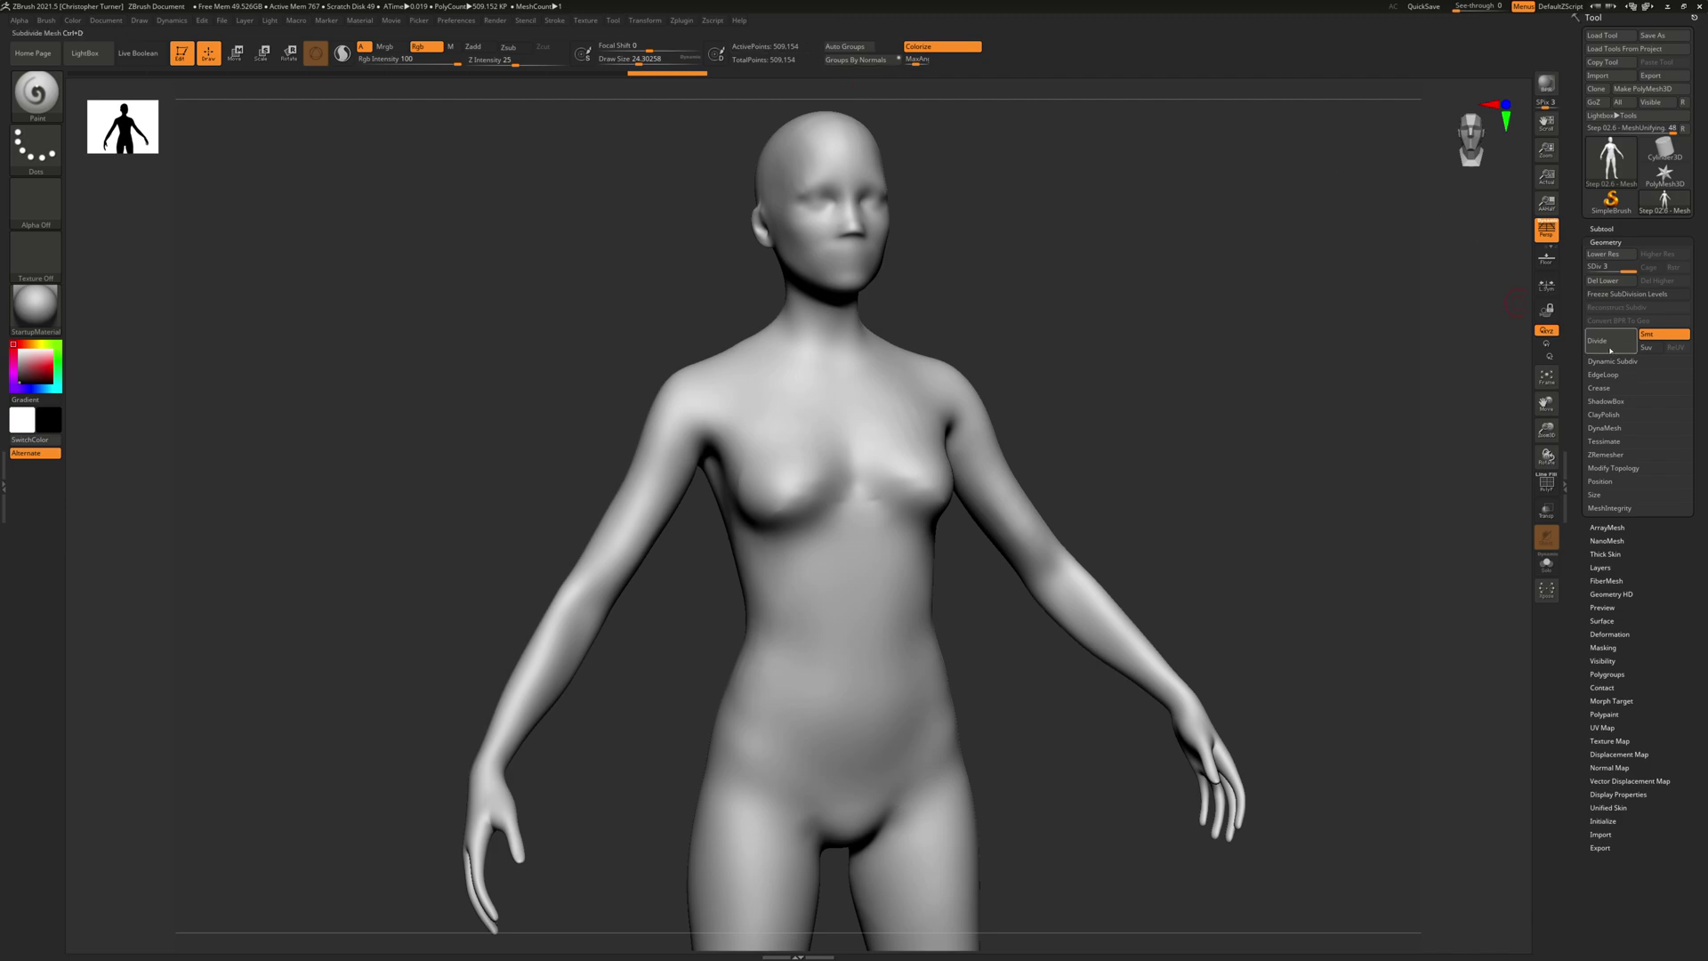
left_click(1611, 350)
Paint trial black strokes on the waist and chest, and thinner ones on the abdomen with the draw size at about 10.
left_click_drag(1065, 325, 997, 343)
left_click_drag(1139, 331, 956, 334)
left_click_drag(1281, 325, 1174, 343)
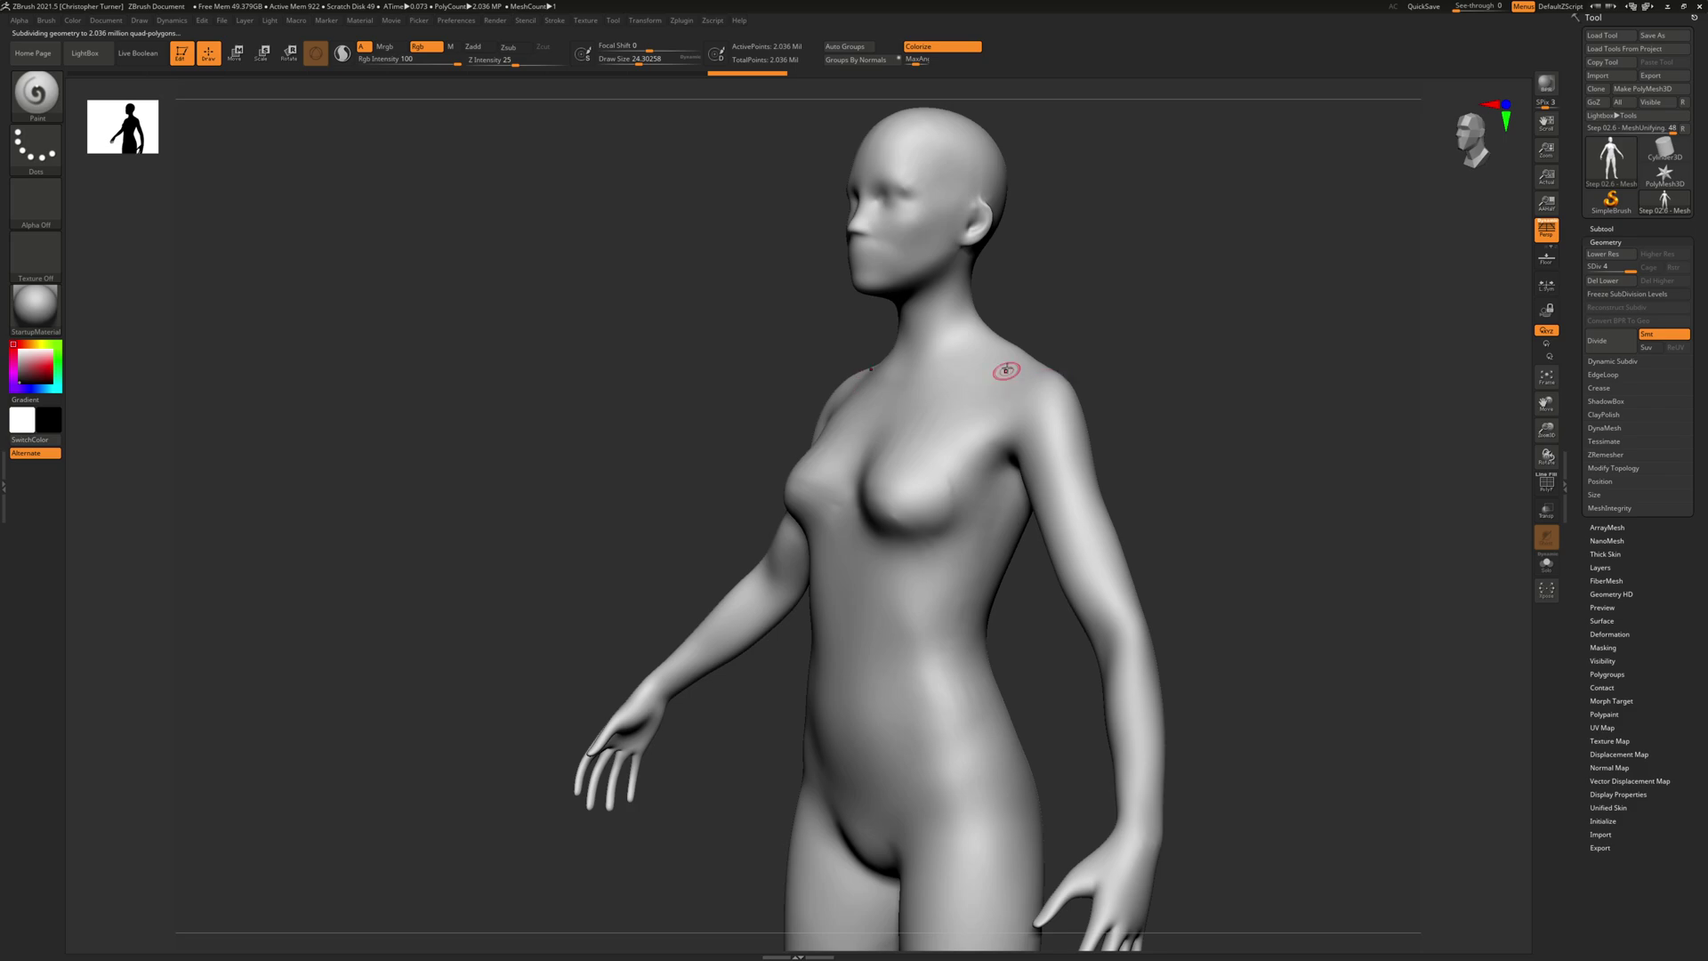
left_click_drag(923, 565, 876, 708)
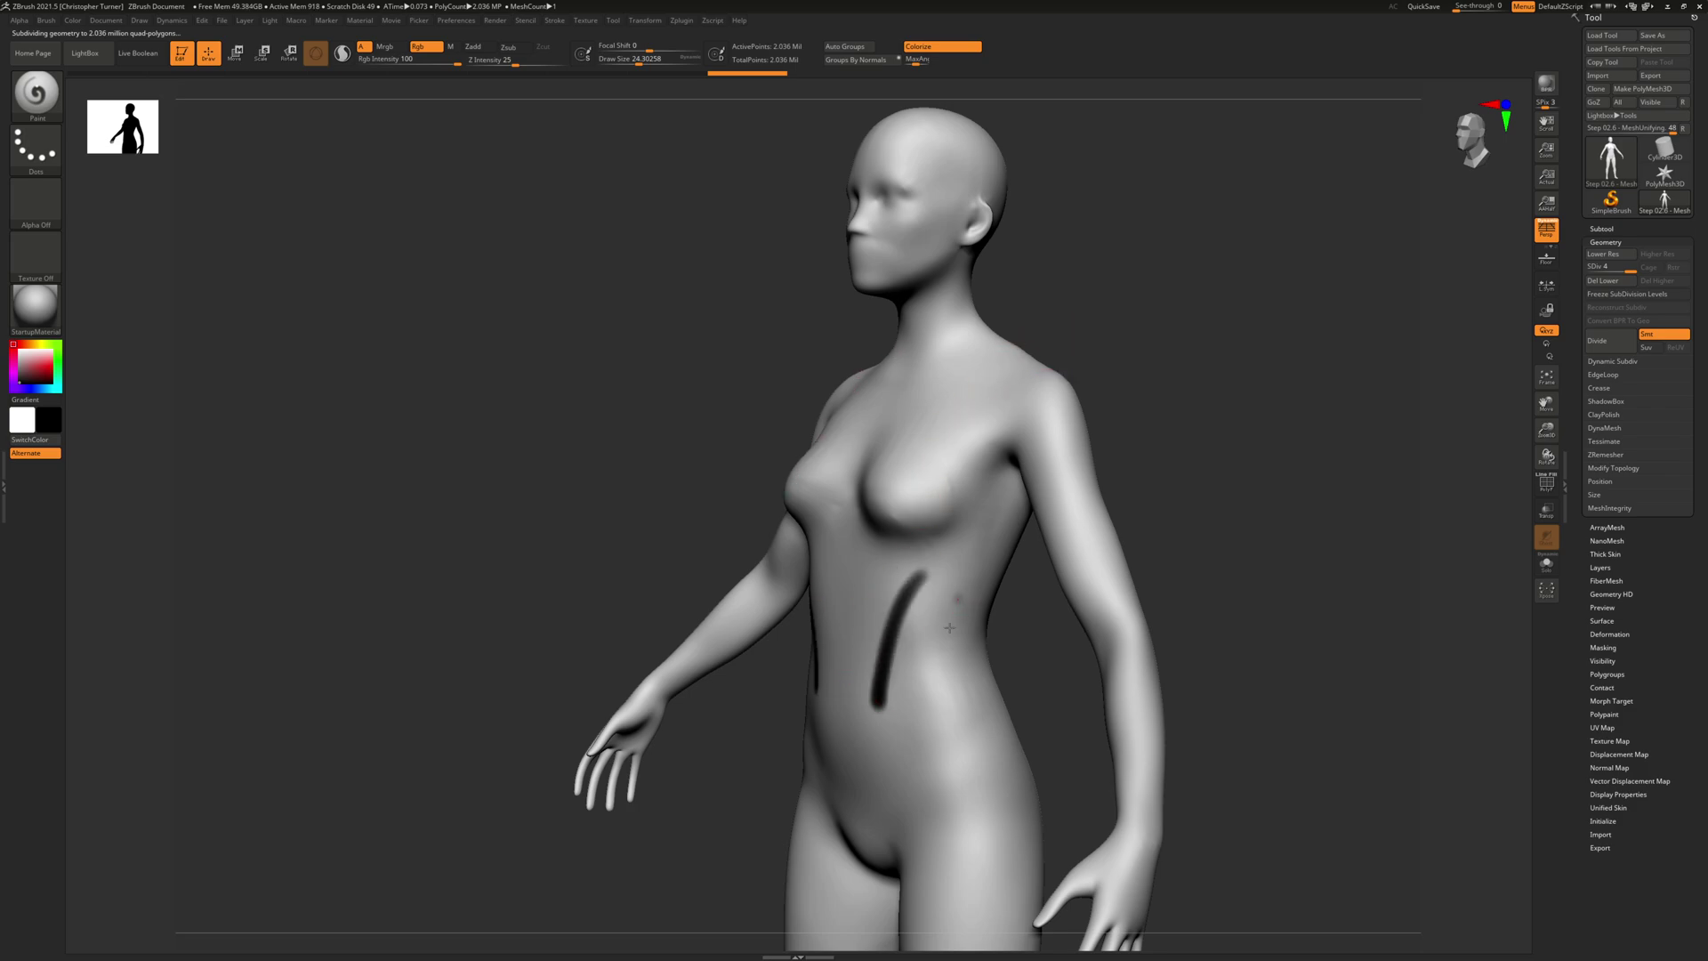
left_click_drag(957, 601, 934, 749)
left_click_drag(852, 440, 827, 557)
mouse_move(703, 552)
left_mouse_down()
mouse_move(863, 578)
mouse_move(876, 611)
mouse_move(829, 696)
left_mouse_up()
key("space")
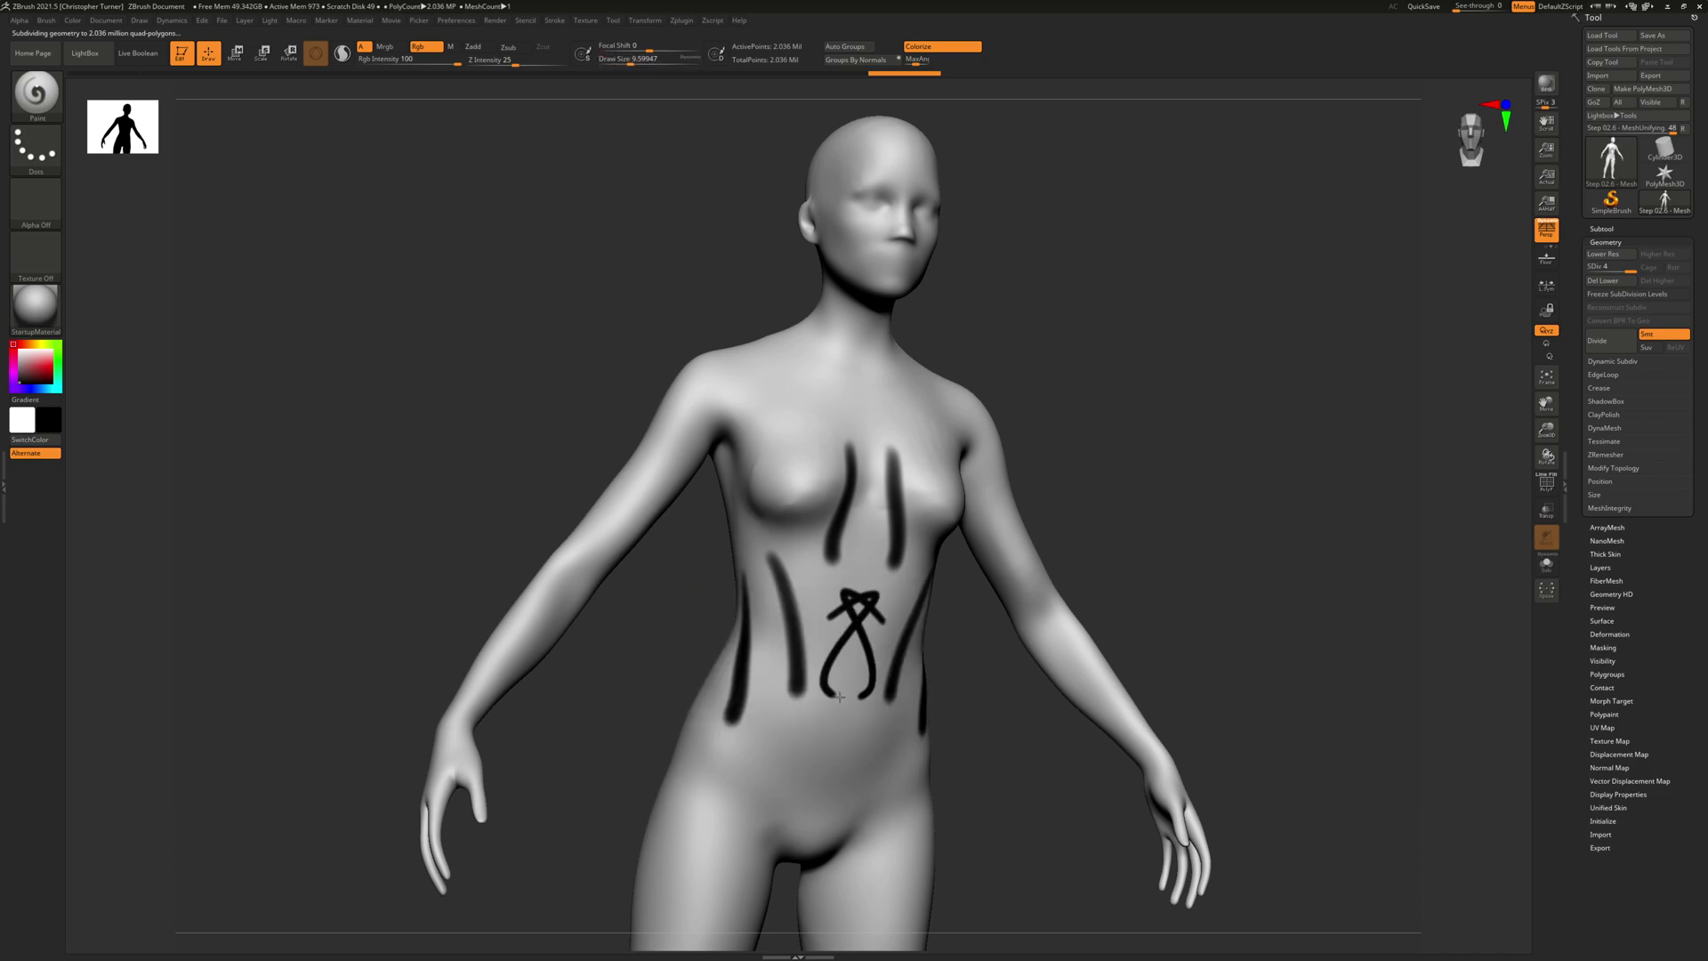
Undo all the trial strokes on the chest, waist and abdomen.
key("ctrl+z")
key("ctrl+z")
key("ctrl+z")
key("ctrl+z")
key("ctrl+z")
mouse_move(1246, 512)
left_mouse_down()
mouse_move(1225, 443)
mouse_move(1060, 591)
mouse_move(1090, 703)
left_mouse_up()
key("ctrl+z")
Examine the subdivided surface of the head, chest and shoulder, checking the wireframe and polygroups with the polyframe display.
left_click_drag(1174, 619, 1073, 602)
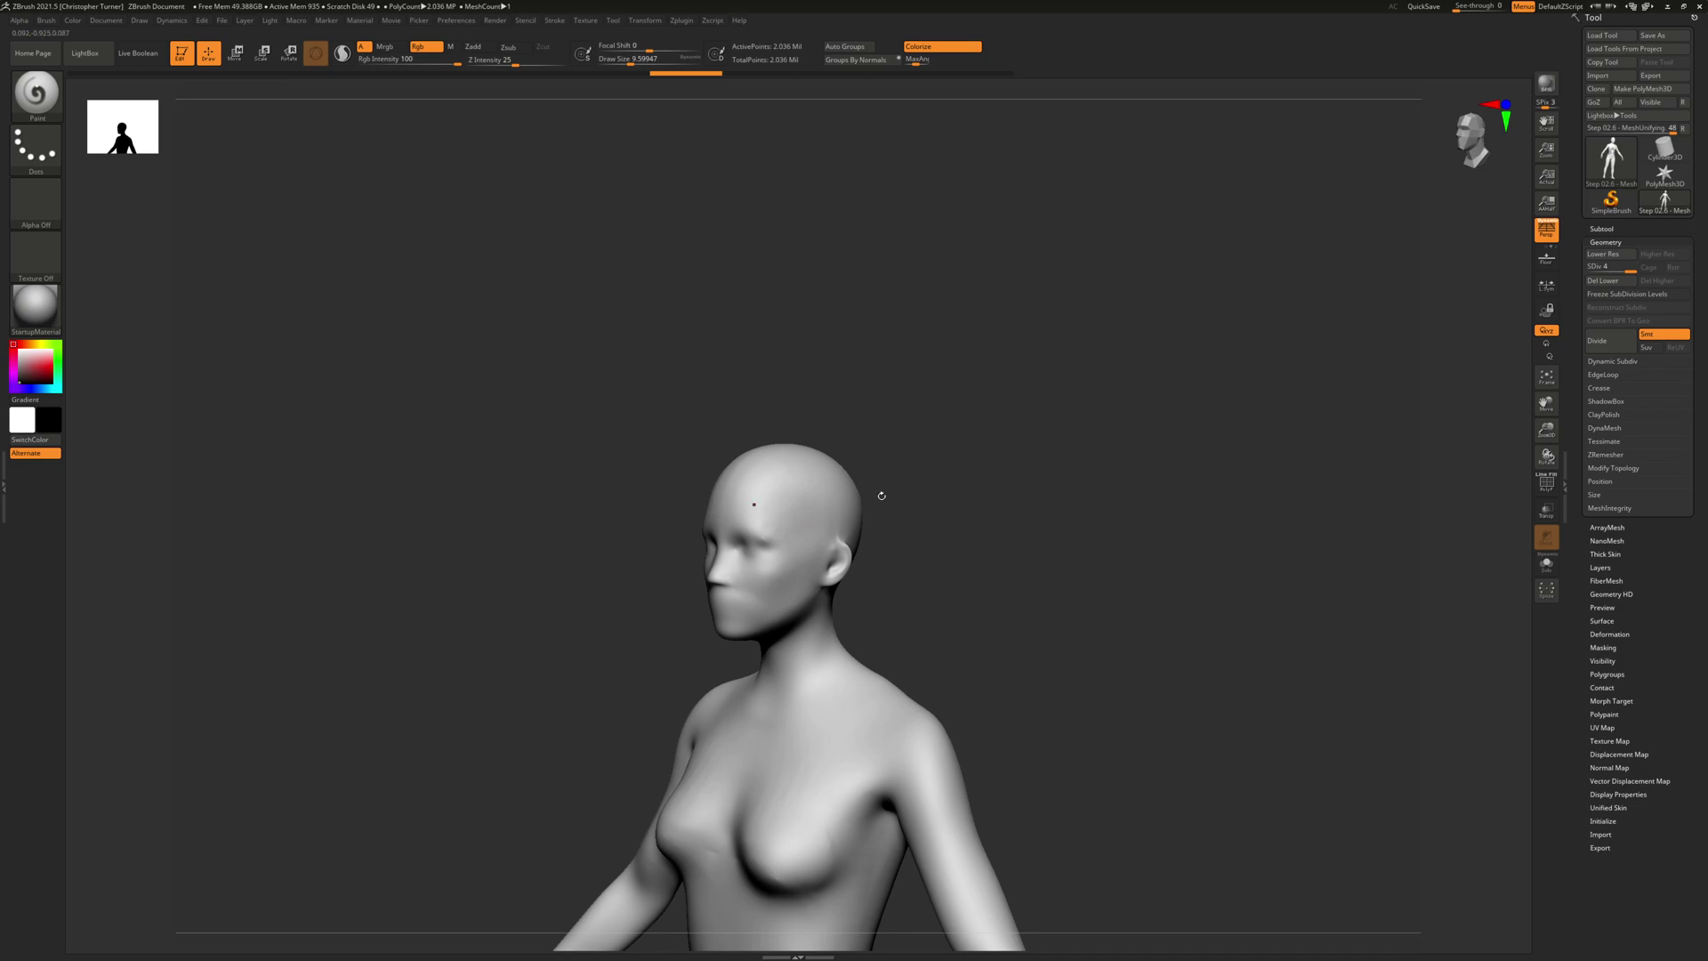
mouse_move(881, 496)
left_mouse_down()
mouse_move(1039, 434)
mouse_move(1054, 659)
left_mouse_up()
left_click_drag(358, 587, 418, 591)
left_click_drag(1265, 627, 1214, 401, "alt")
key("shift+f")
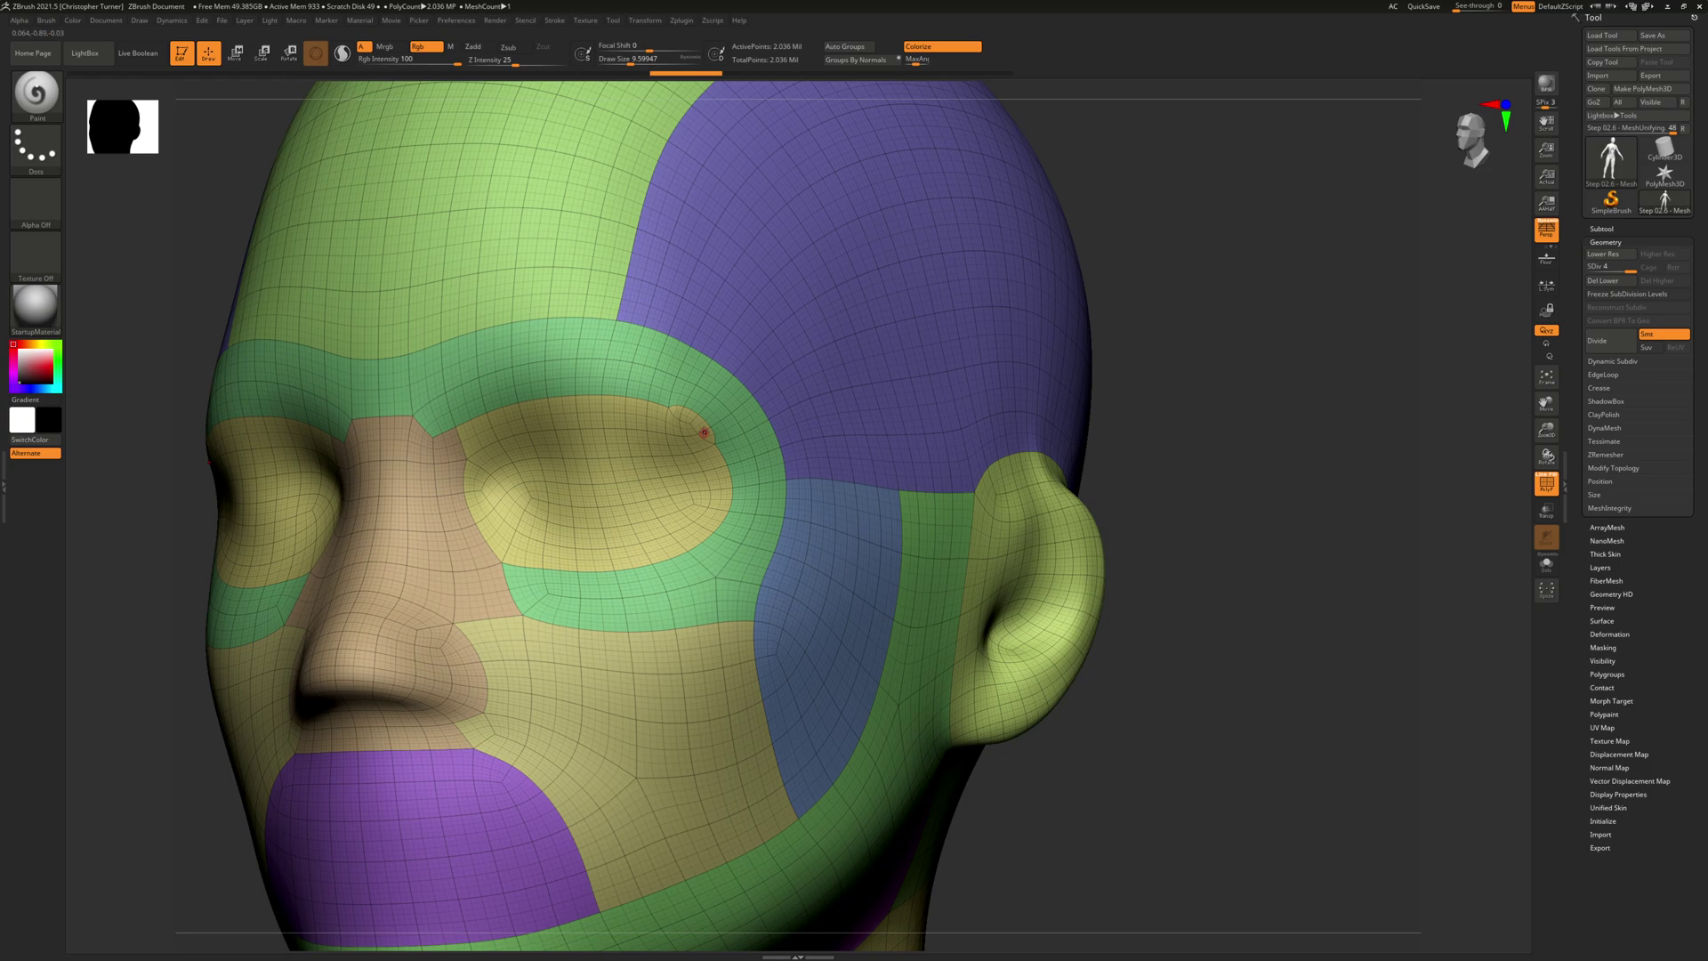
key("shift")
key("shift+f")
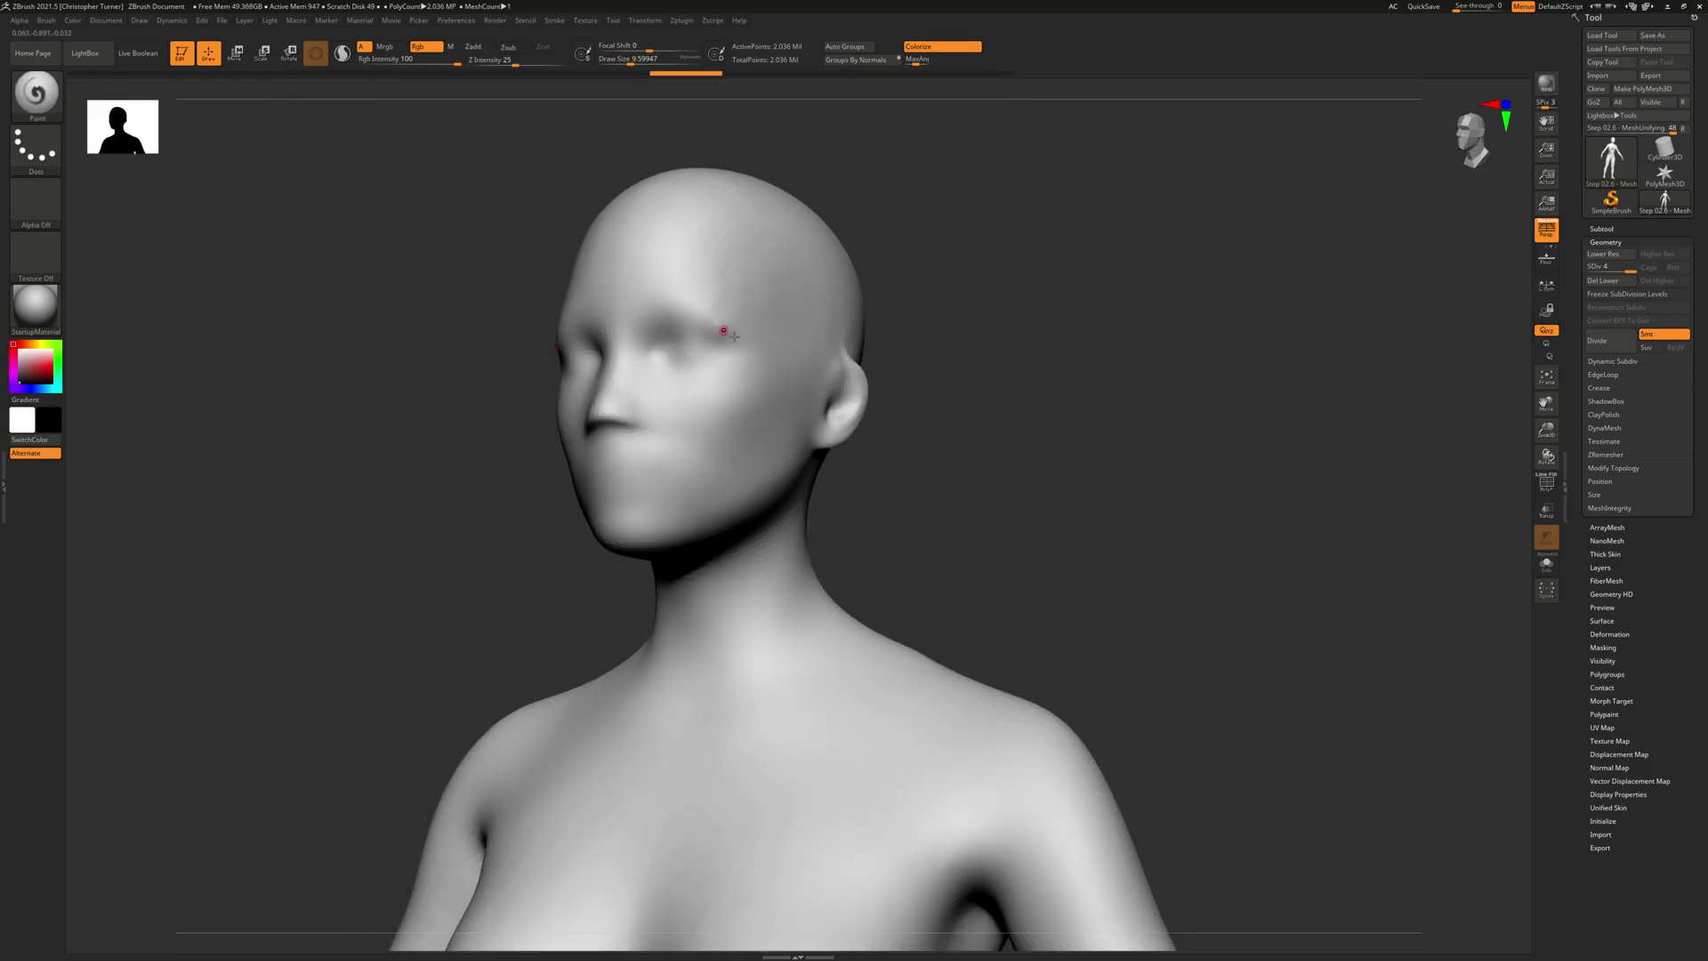
left_click_drag(1081, 498, 1047, 210, "alt")
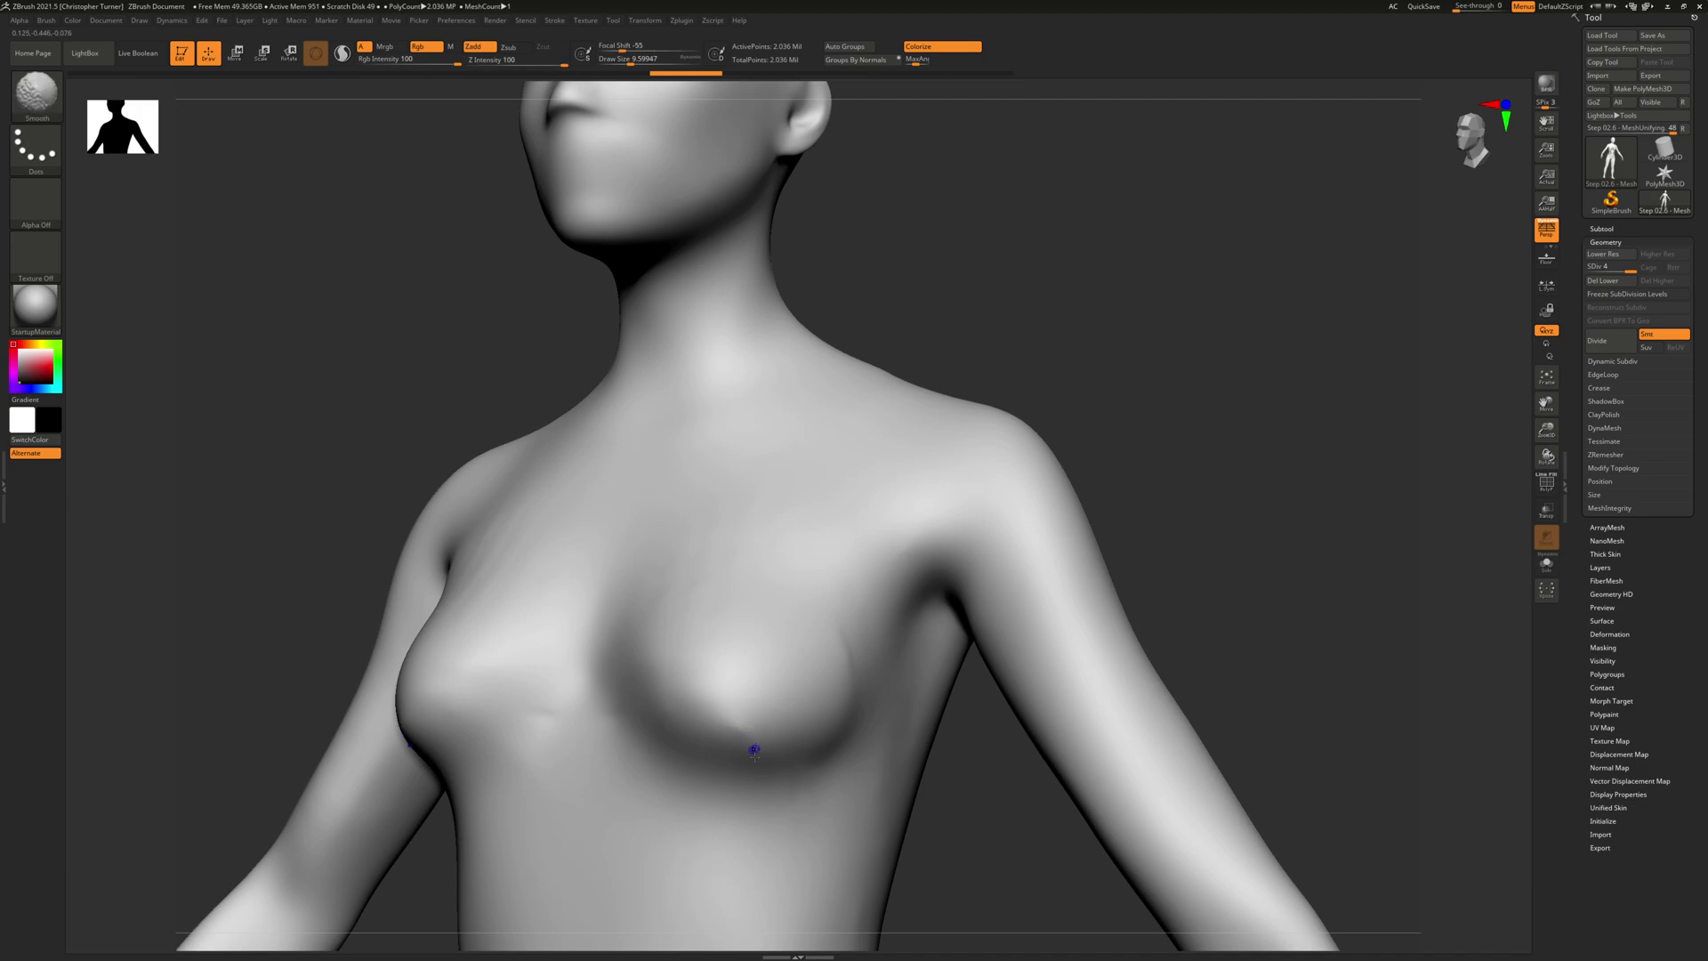
key("shift+f")
key("shift+f")
left_click_drag(1136, 530, 1237, 570)
left_click_drag(1250, 431, 1153, 87, "alt")
right_click_drag(862, 680, 934, 682, "alt")
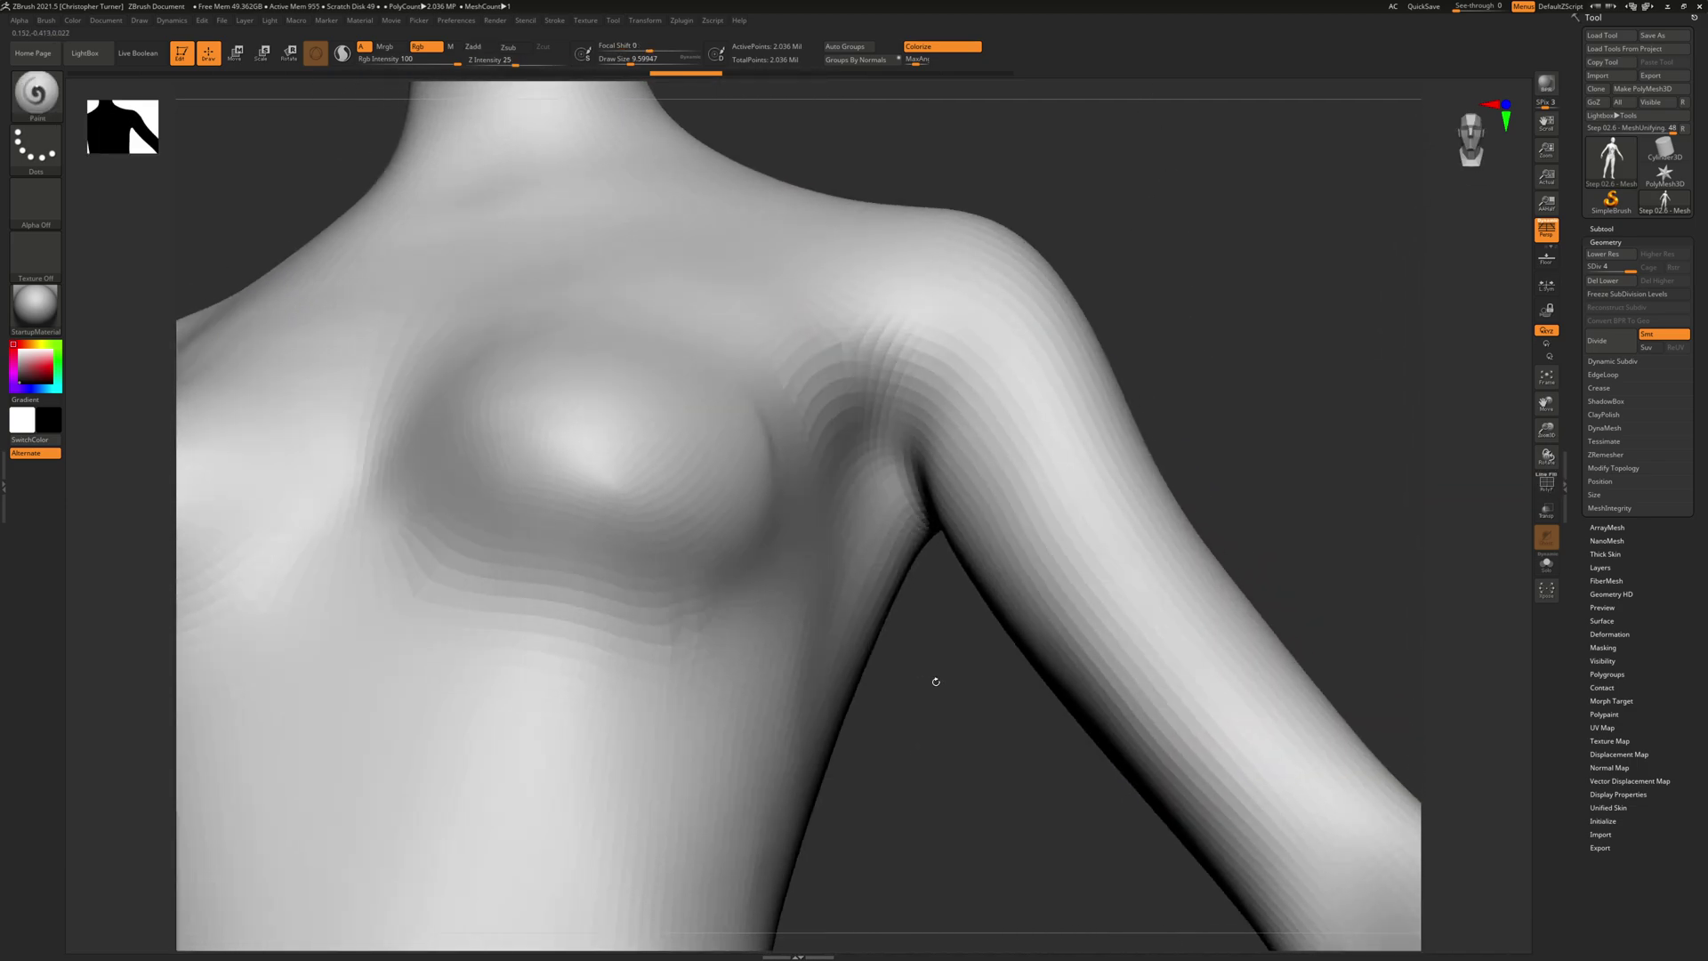
Check the chest and shoulder polygroups with the polyframe display and review the figure from the front.
key("shift+f")
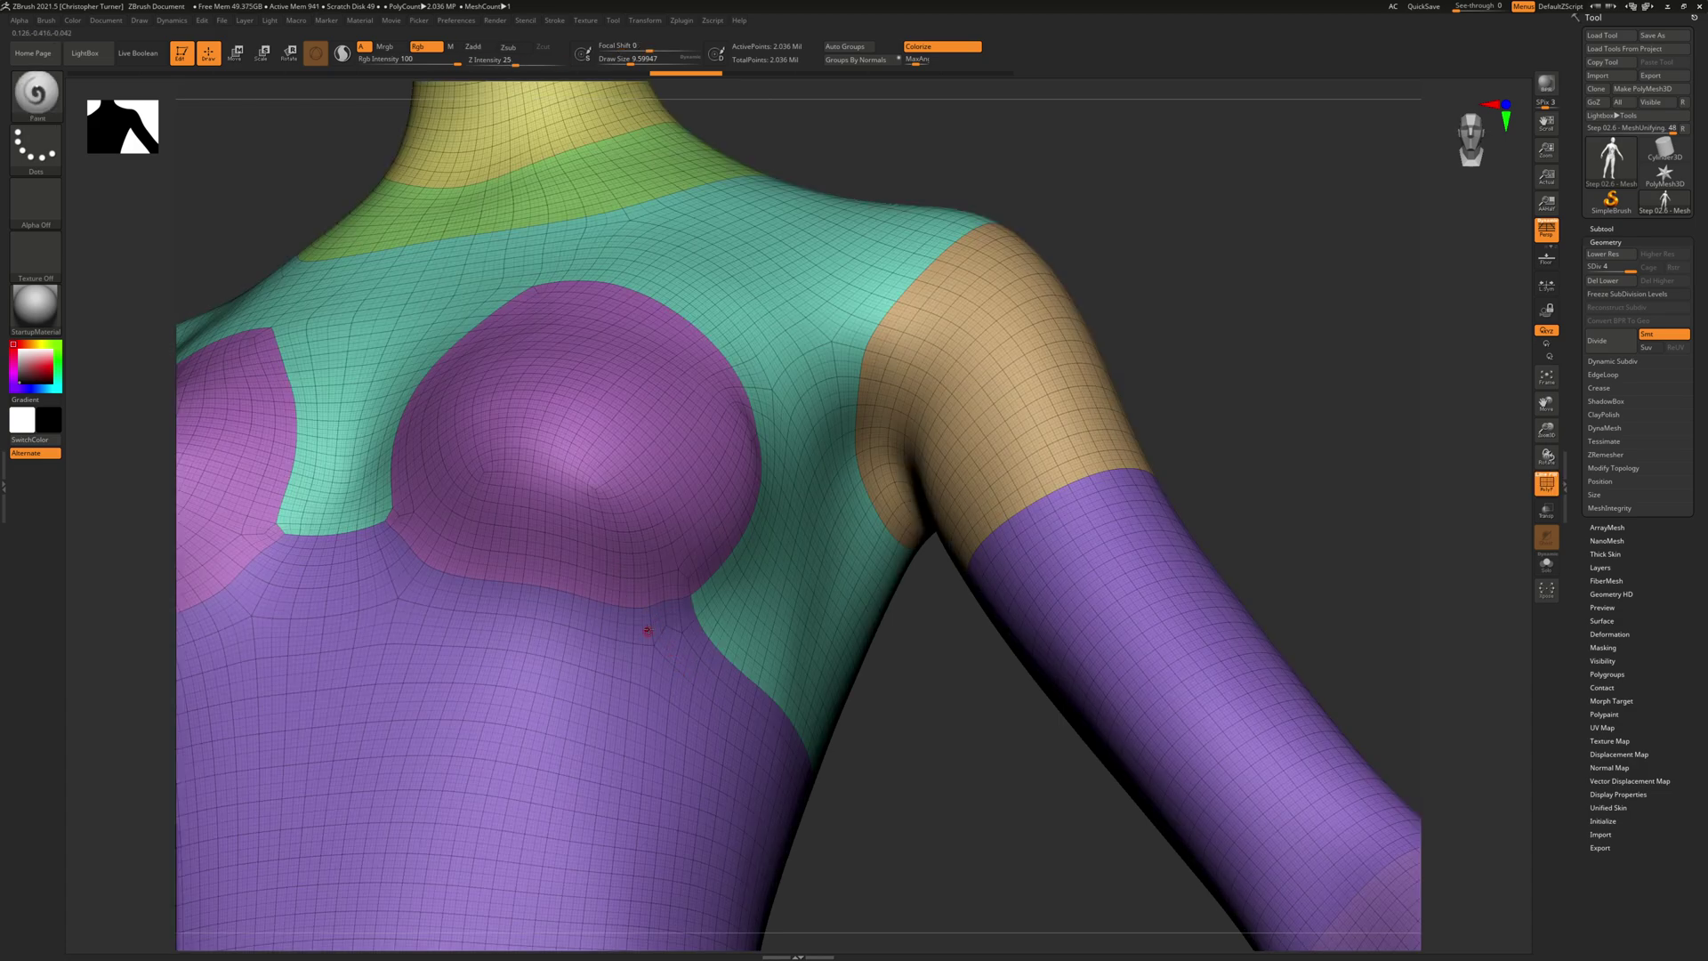
key("shift+f")
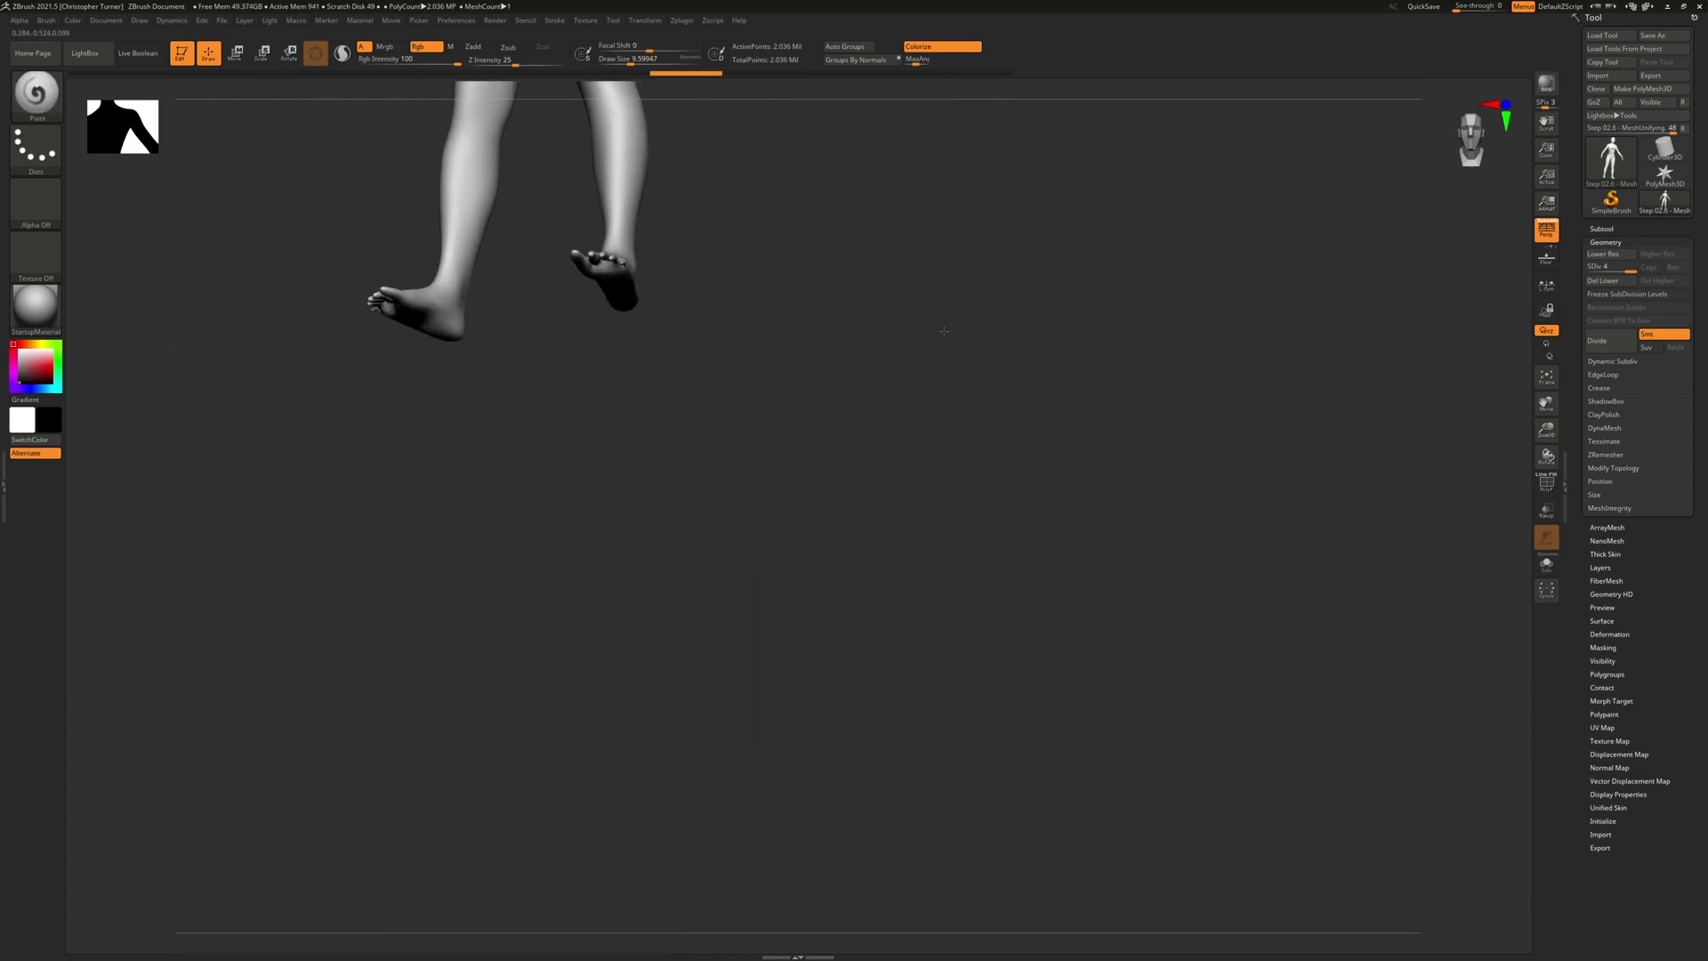
mouse_move(934, 402)
left_mouse_down()
mouse_move(994, 400)
mouse_move(996, 612)
mouse_move(1117, 897)
left_mouse_up()
mouse_move(1023, 384)
left_mouse_down("alt")
mouse_move(1004, 594)
mouse_move(1071, 604)
left_mouse_up("alt")
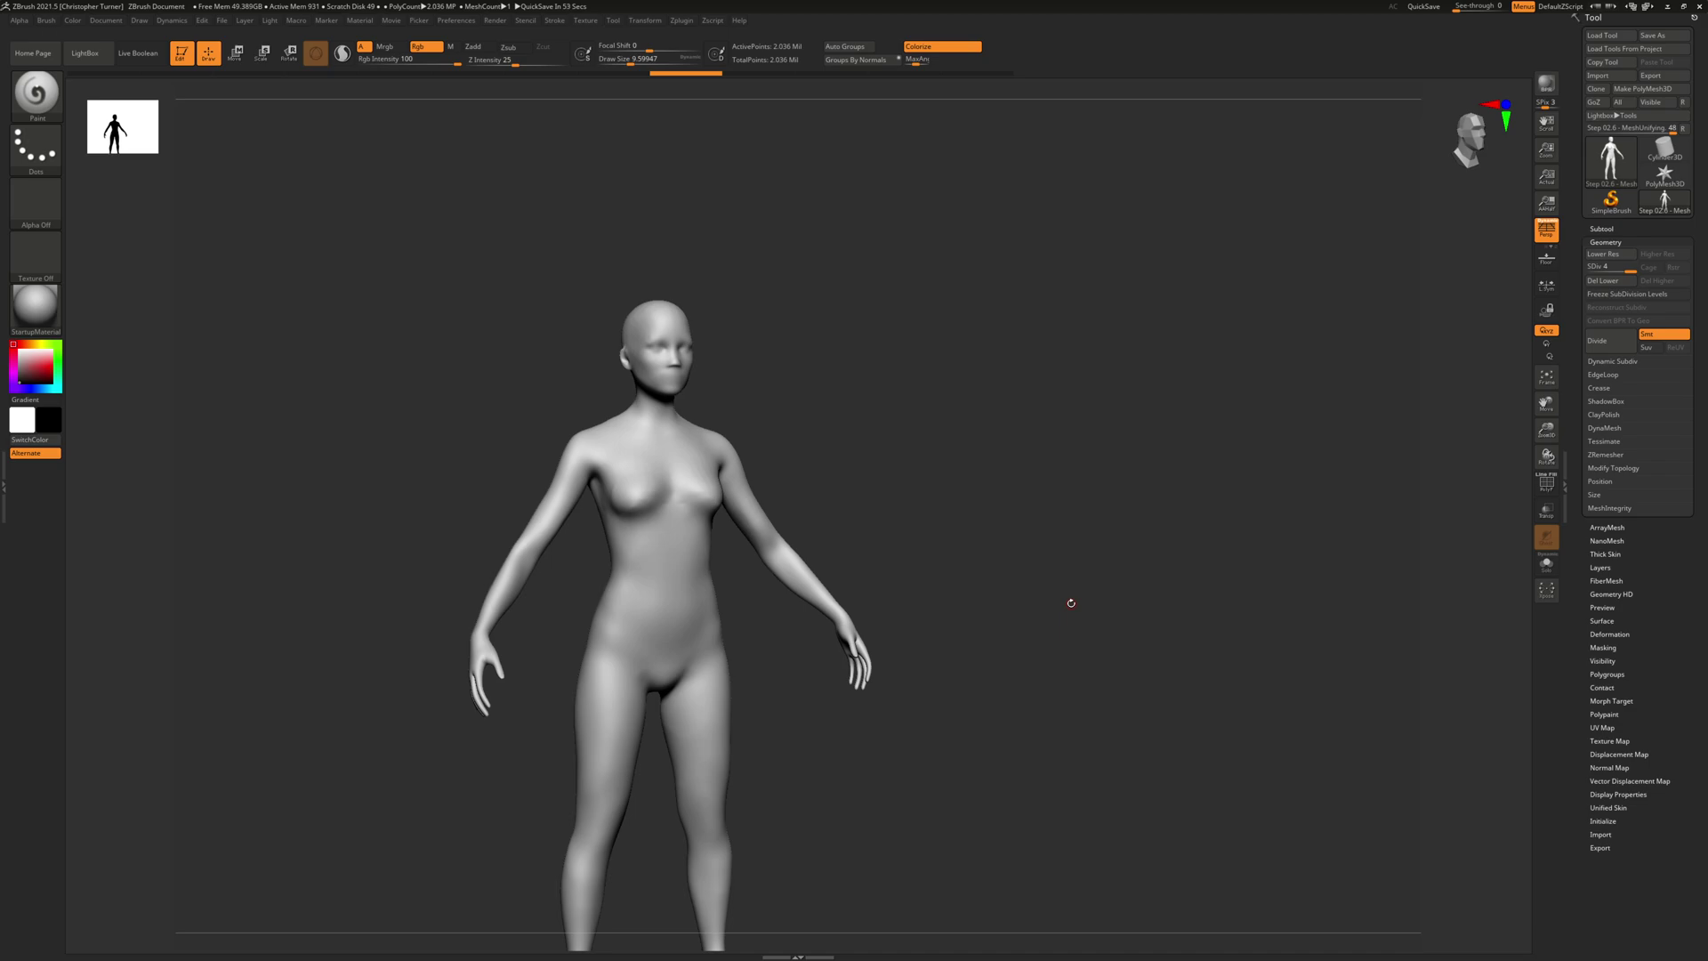
left_click_drag(899, 428, 996, 484, "shift")
left_click_drag(841, 454, 1022, 575, "alt")
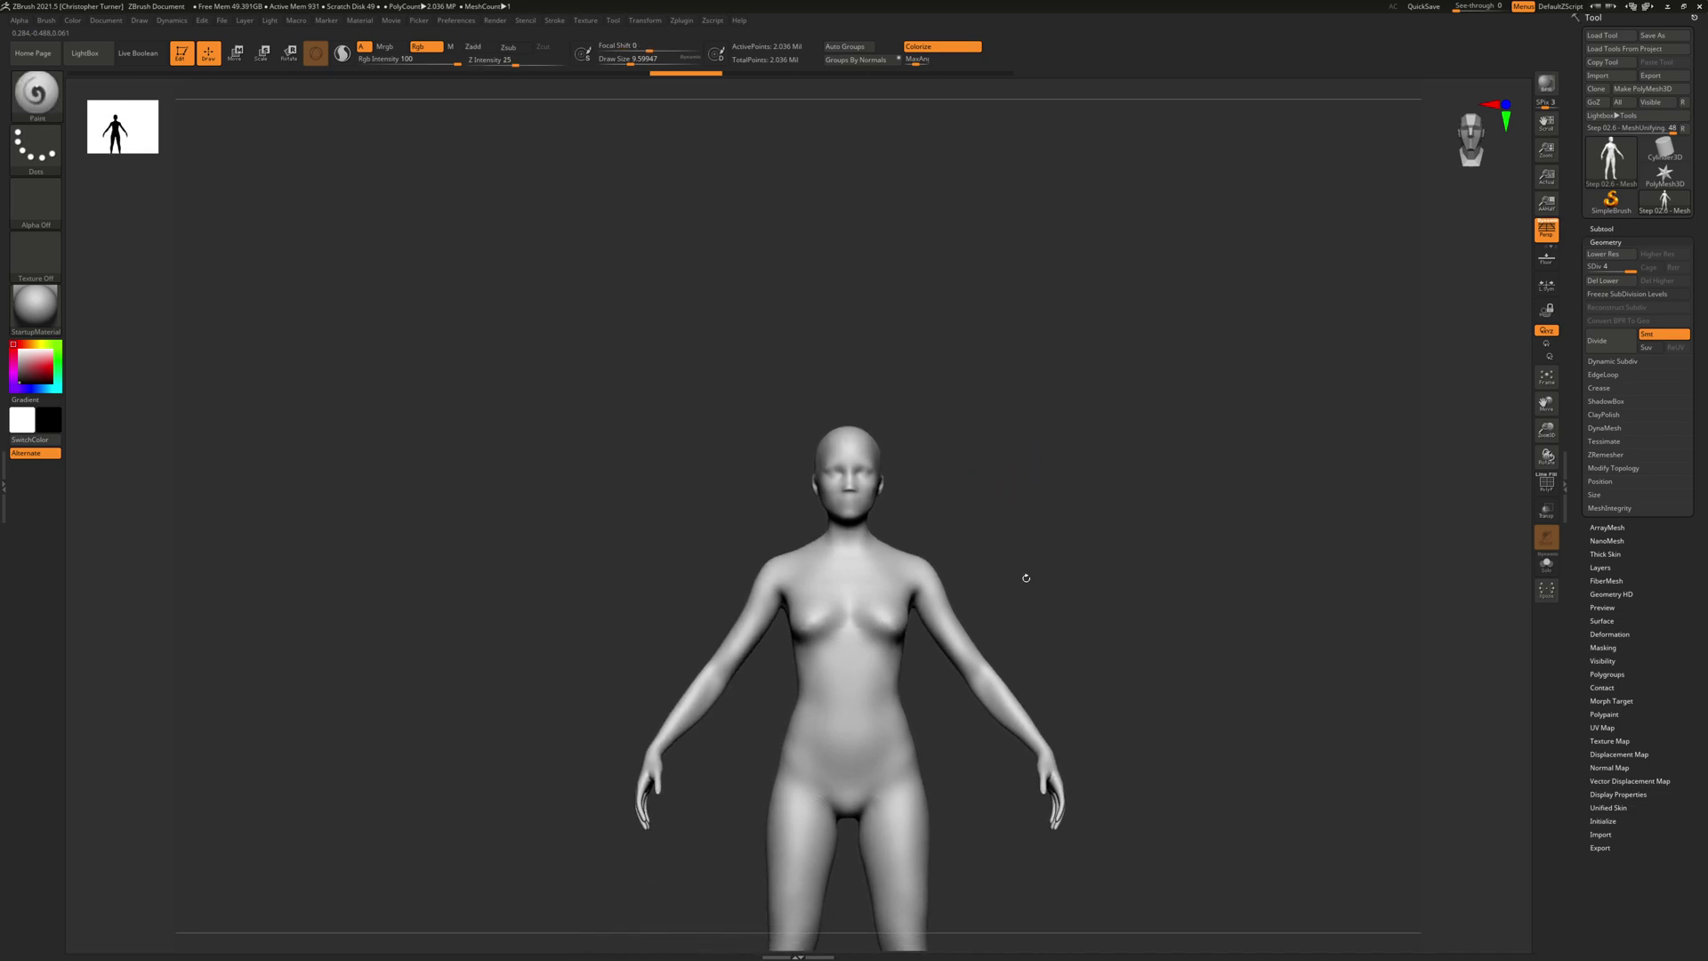
left_click_drag(1011, 408, 973, 424, "alt")
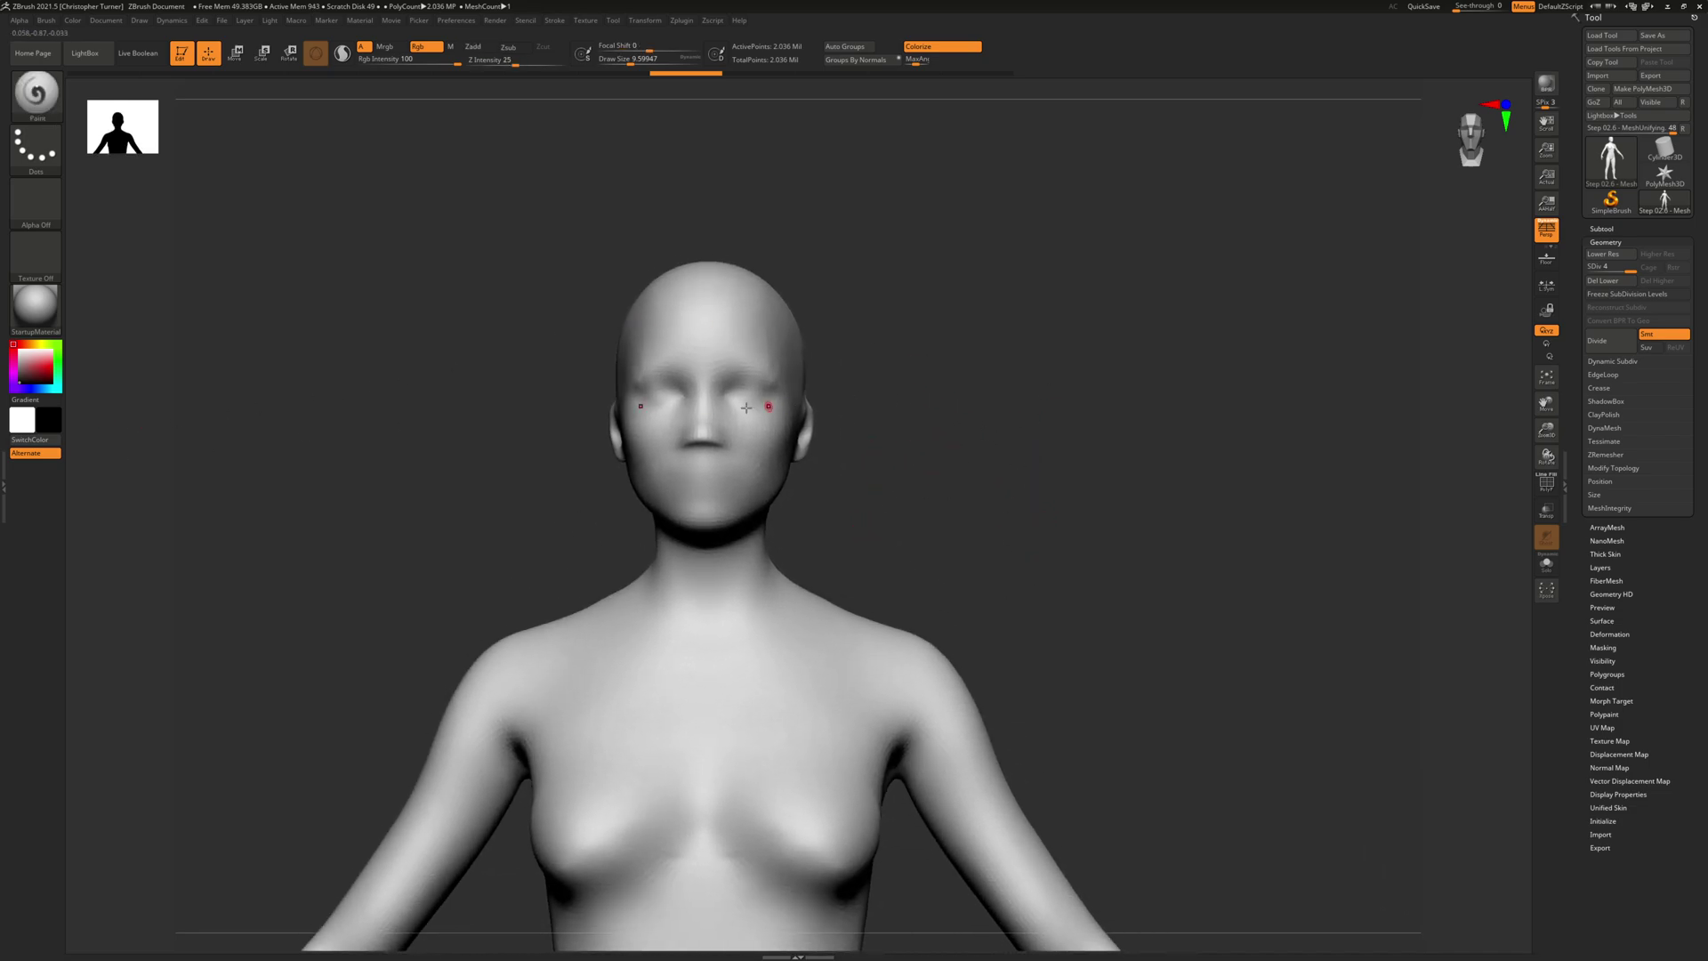
Paint black landmark lines on the side of the face from the outer eye socket toward the ear, up to the brow and down the cheek.
mouse_move(971, 474)
left_mouse_down()
mouse_move(1242, 459)
mouse_move(1284, 440)
mouse_move(1272, 452)
mouse_move(1139, 418)
mouse_move(1149, 372)
left_mouse_up()
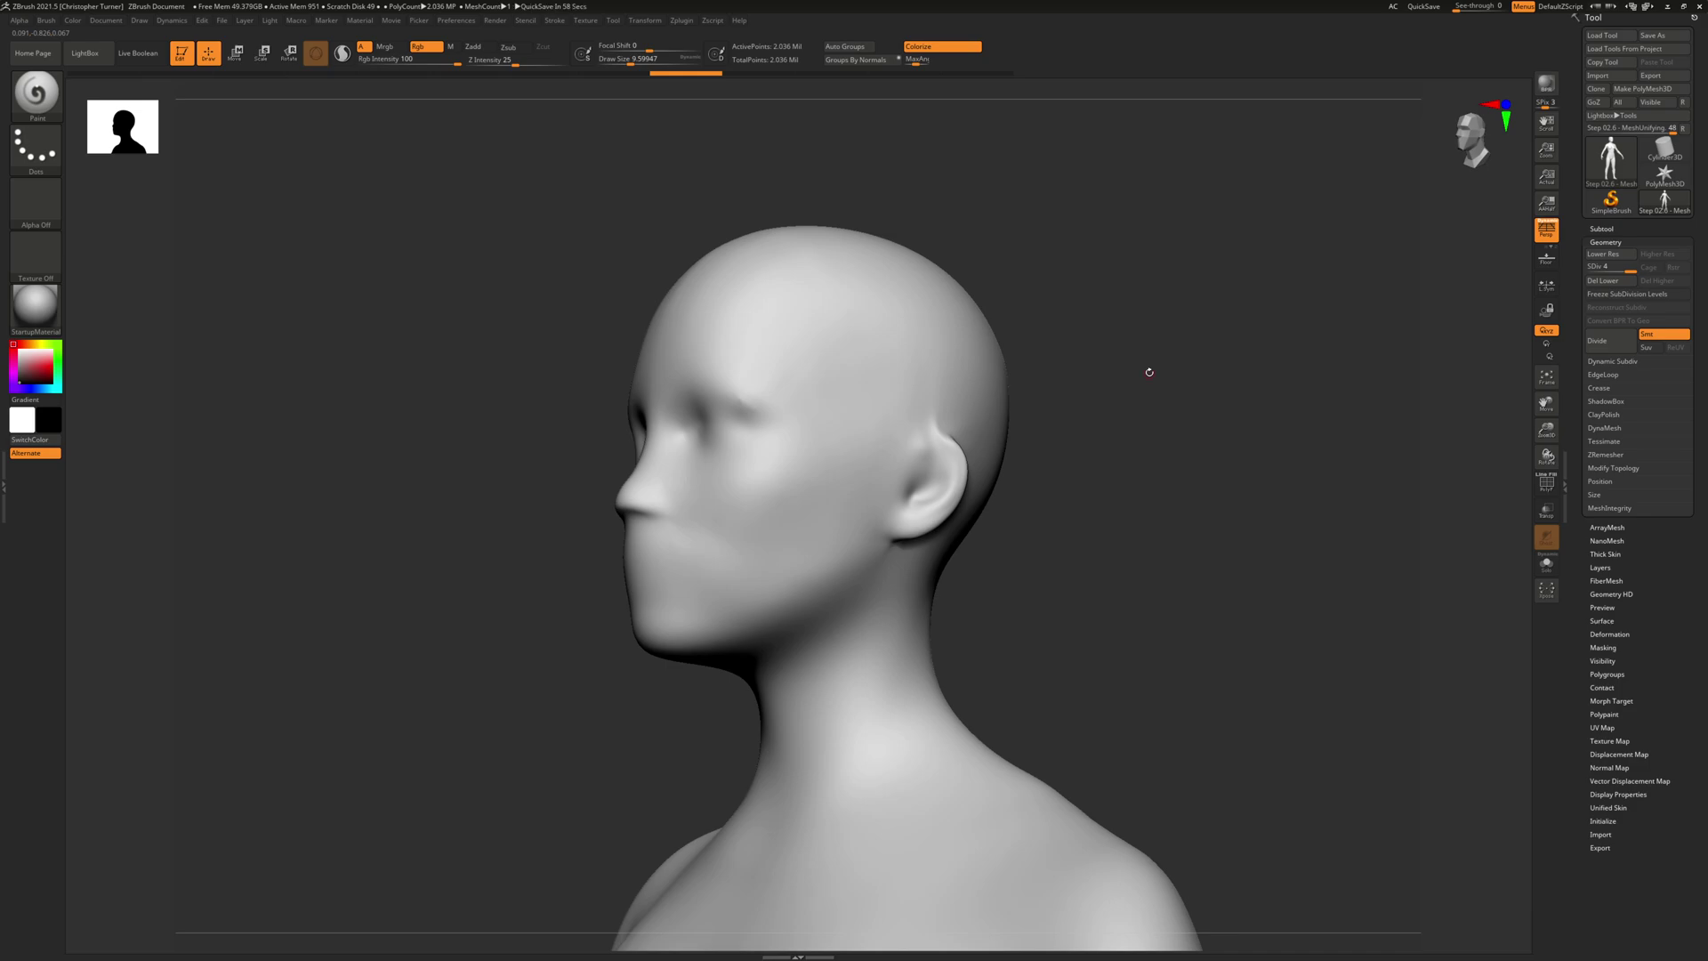
left_click_drag(1153, 478, 745, 464)
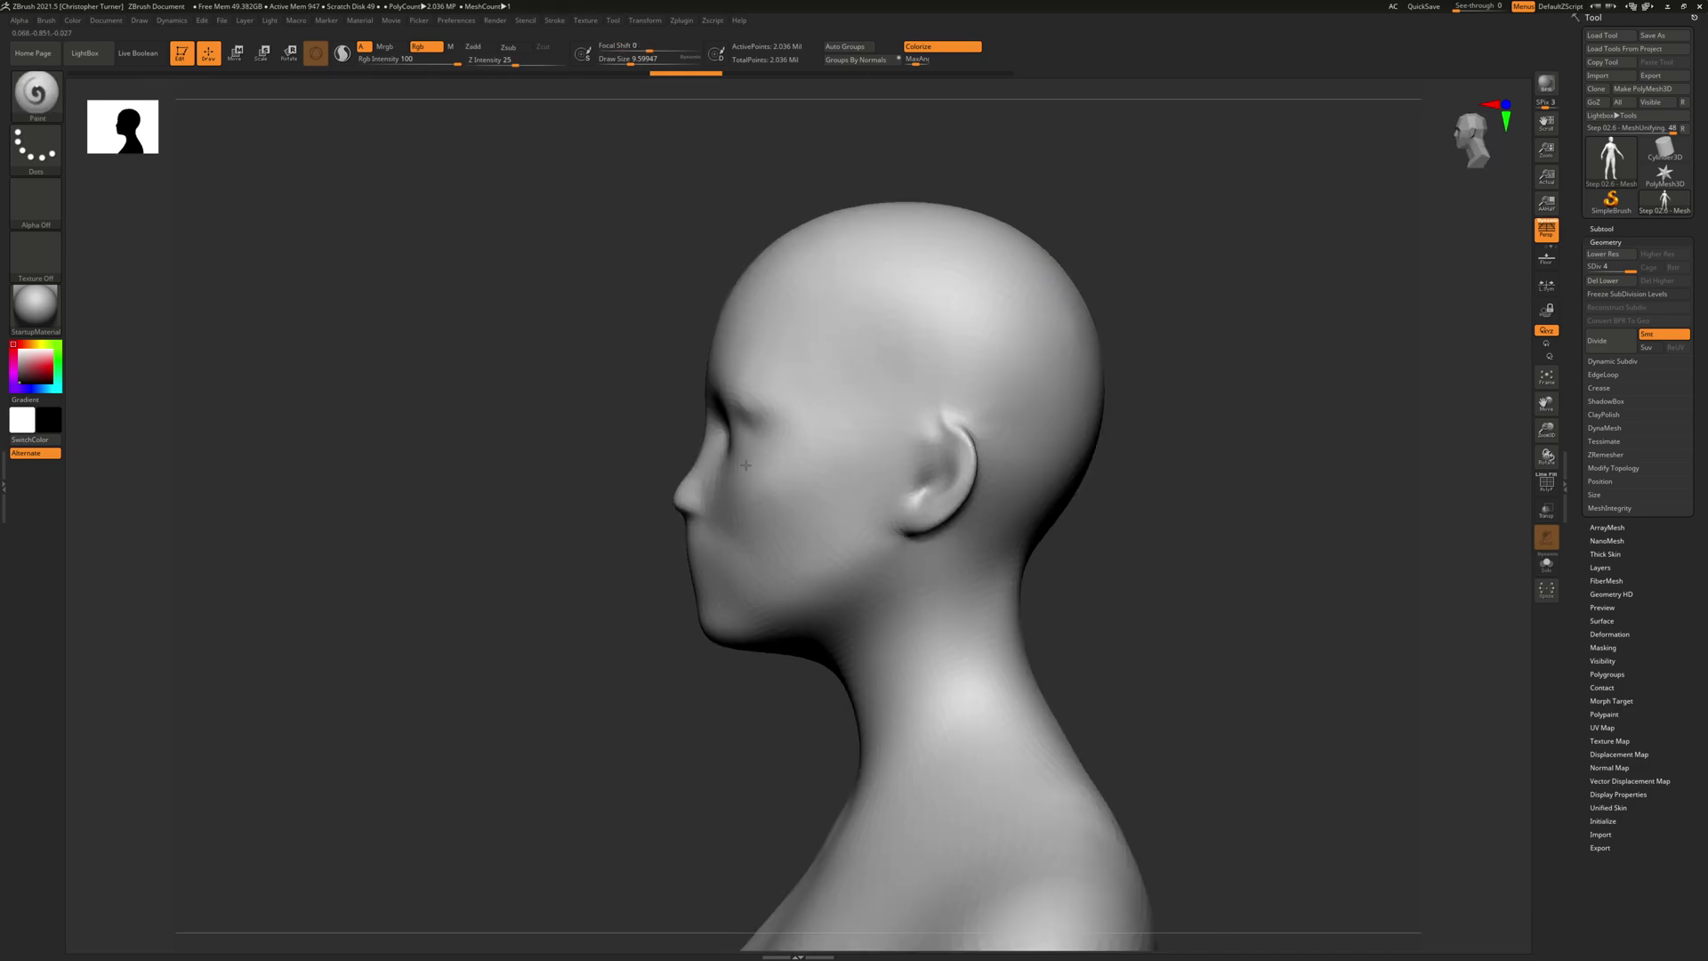
key("space")
mouse_move(873, 430)
left_mouse_down()
mouse_move(799, 433)
mouse_move(885, 431)
mouse_move(829, 435)
left_mouse_up()
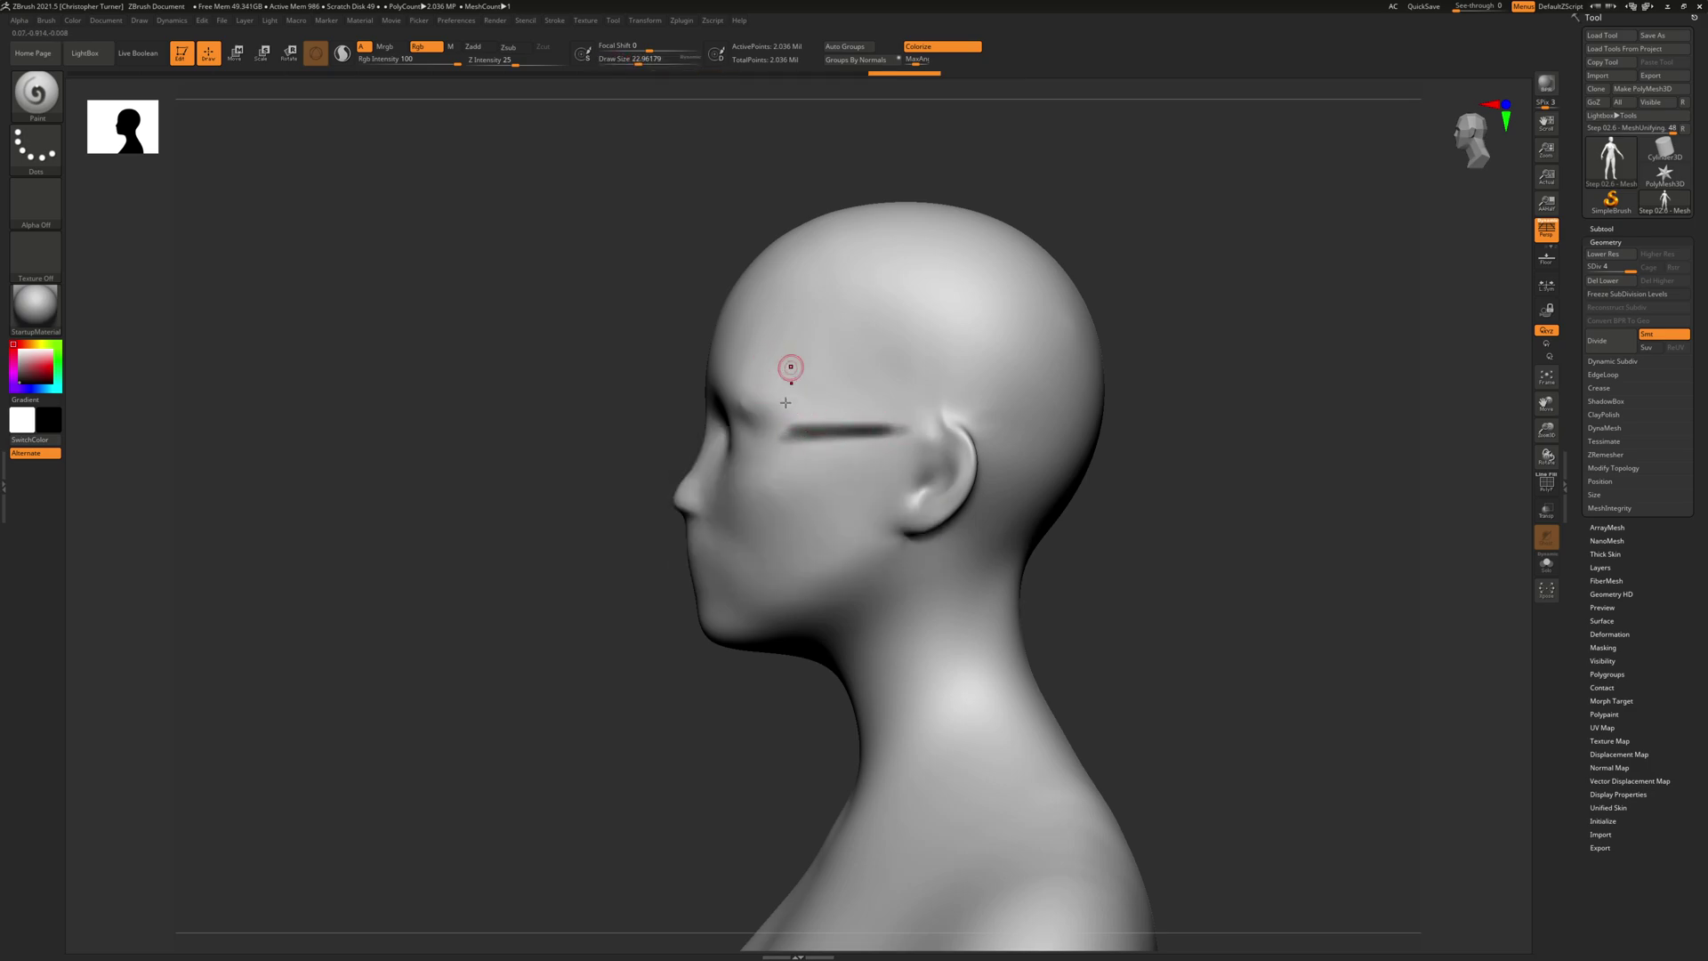
mouse_move(735, 378)
left_mouse_down()
mouse_move(797, 429)
mouse_move(844, 429)
left_mouse_up()
key("space")
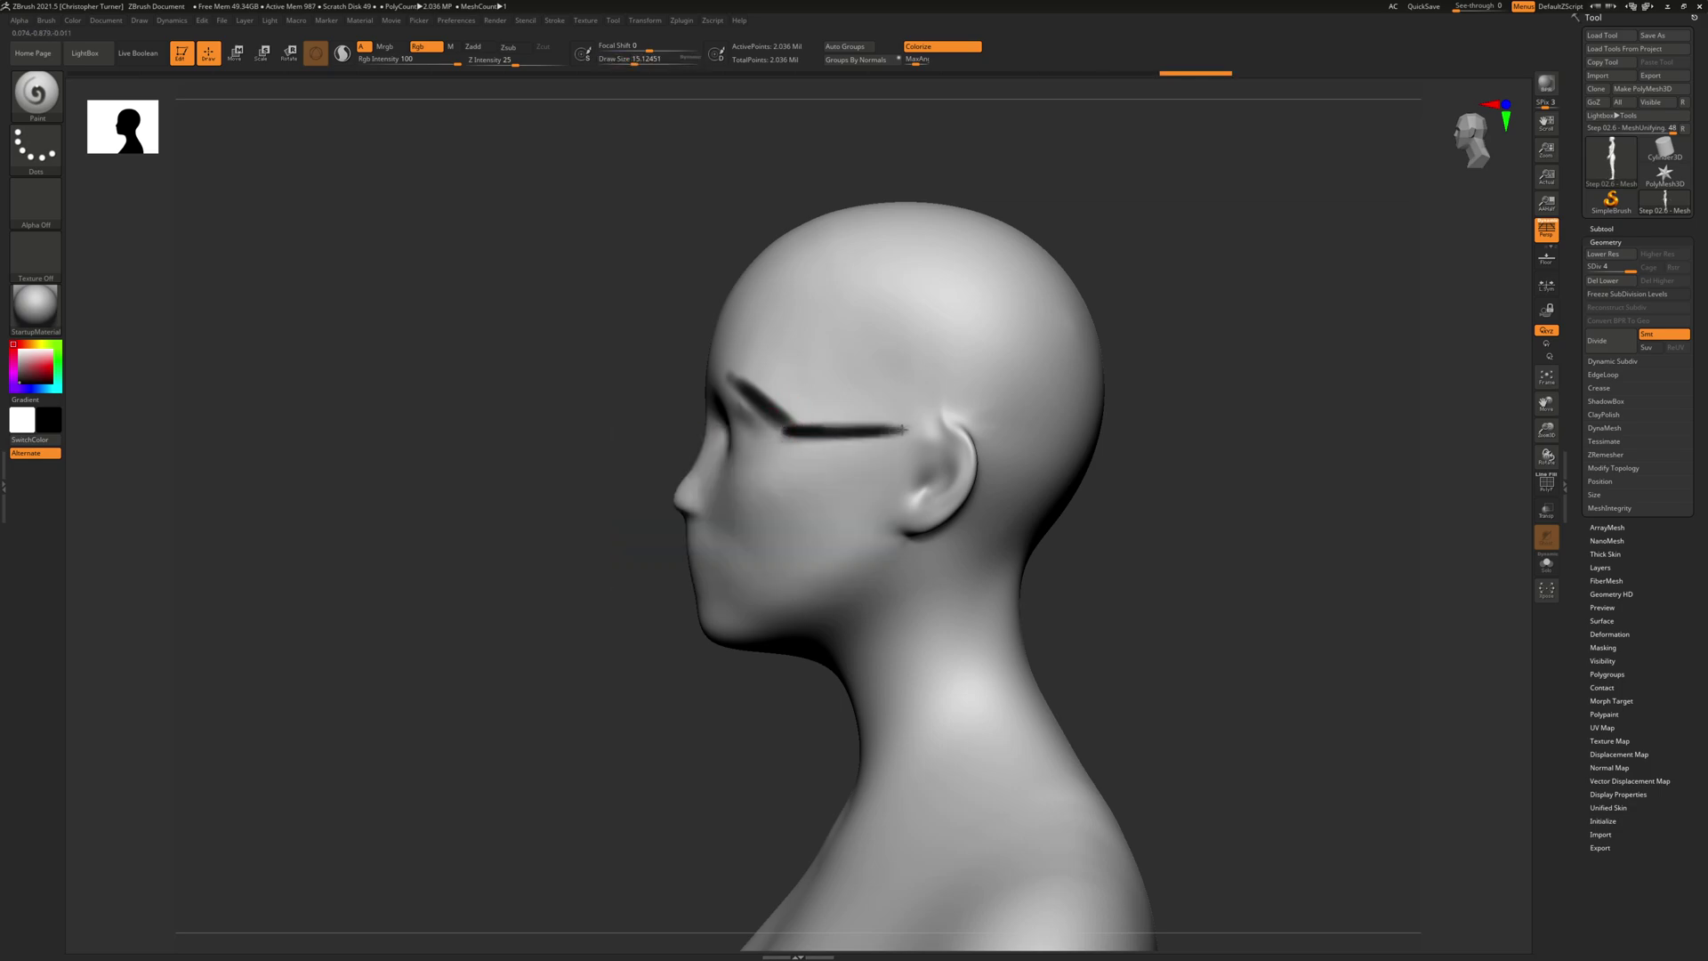
left_click_drag(789, 437, 751, 495)
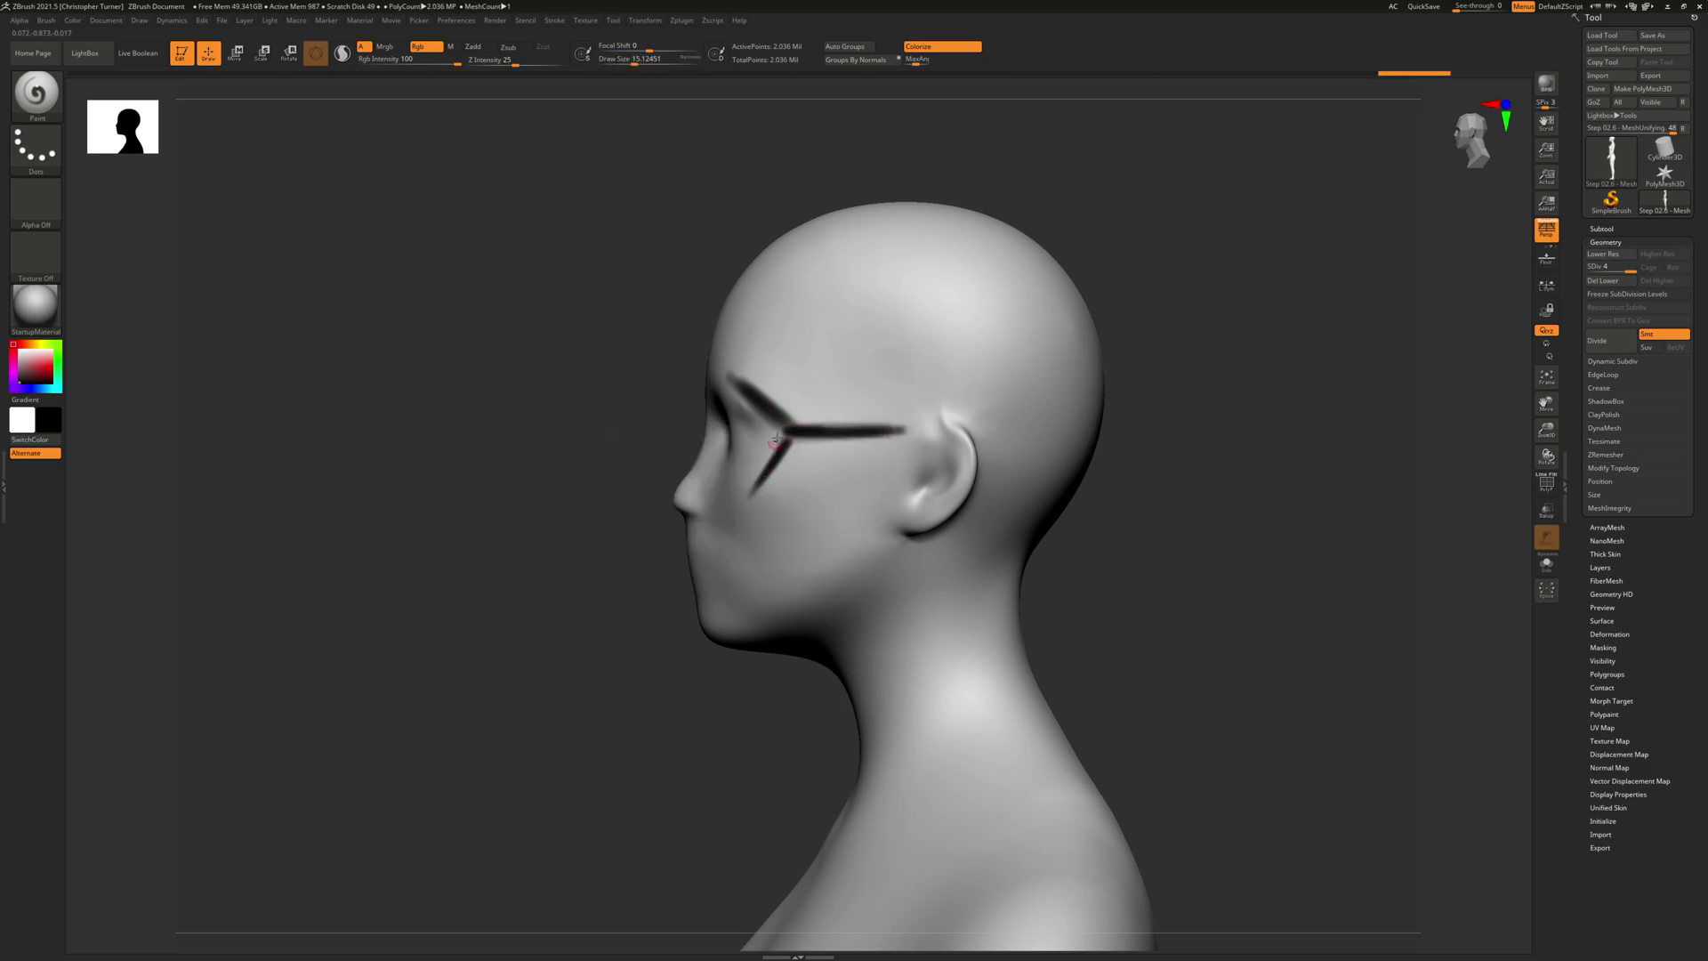
Paint a curved line from the outer brow over the side of the skull toward the back and smooth away its stray inner stroke.
left_click_drag(1263, 387, 1204, 459, "alt")
mouse_move(679, 442)
left_mouse_down()
mouse_move(716, 360)
mouse_move(841, 335)
left_mouse_up()
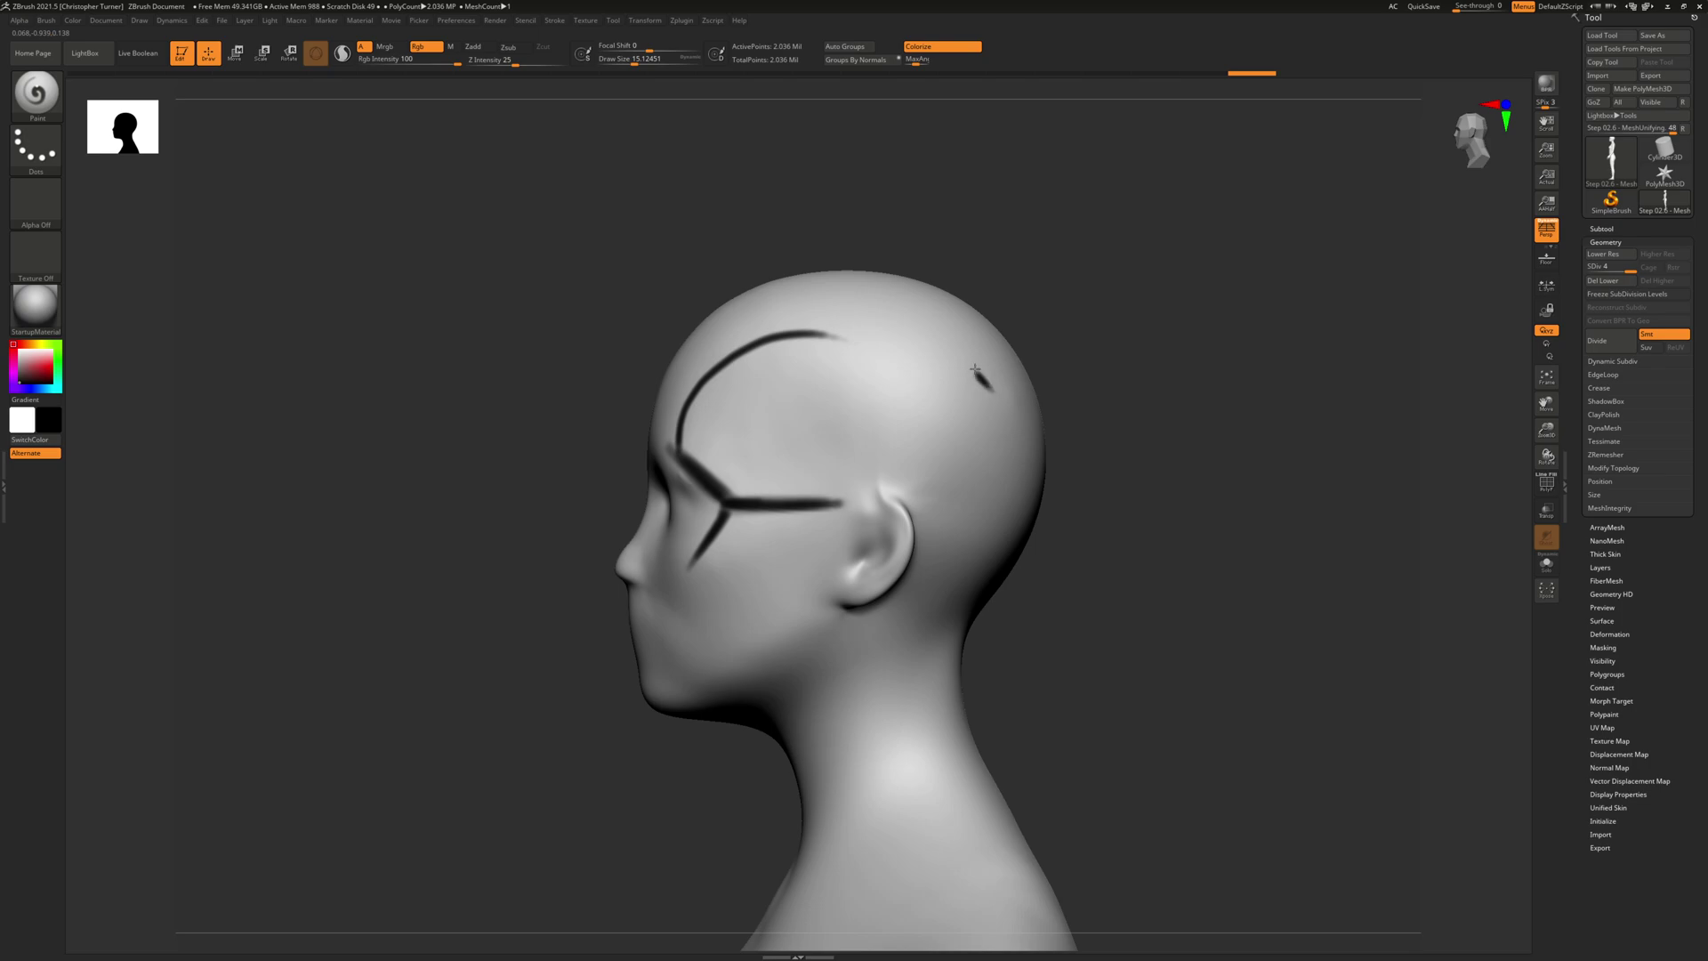
mouse_move(975, 368)
left_mouse_down()
mouse_move(863, 317)
mouse_move(770, 330)
mouse_move(699, 392)
mouse_move(679, 436)
mouse_move(725, 354)
mouse_move(809, 316)
mouse_move(977, 369)
left_mouse_up()
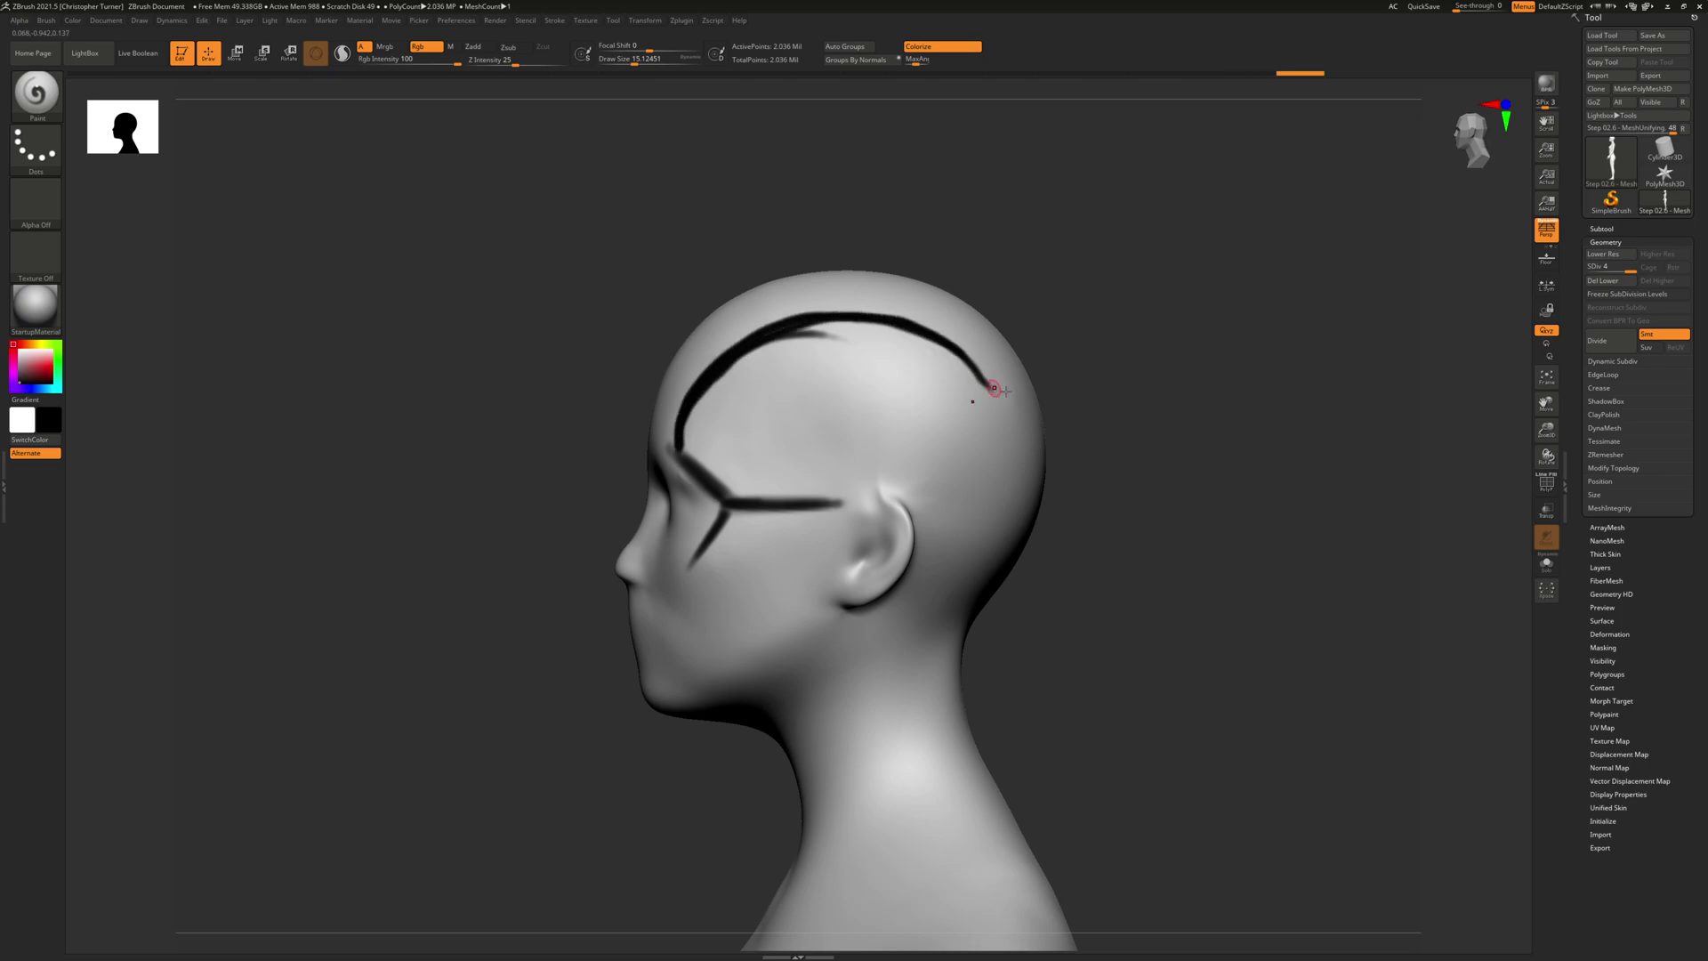
key("space")
left_click_drag(789, 378, 797, 372)
left_click_drag(719, 384, 780, 343, "shift")
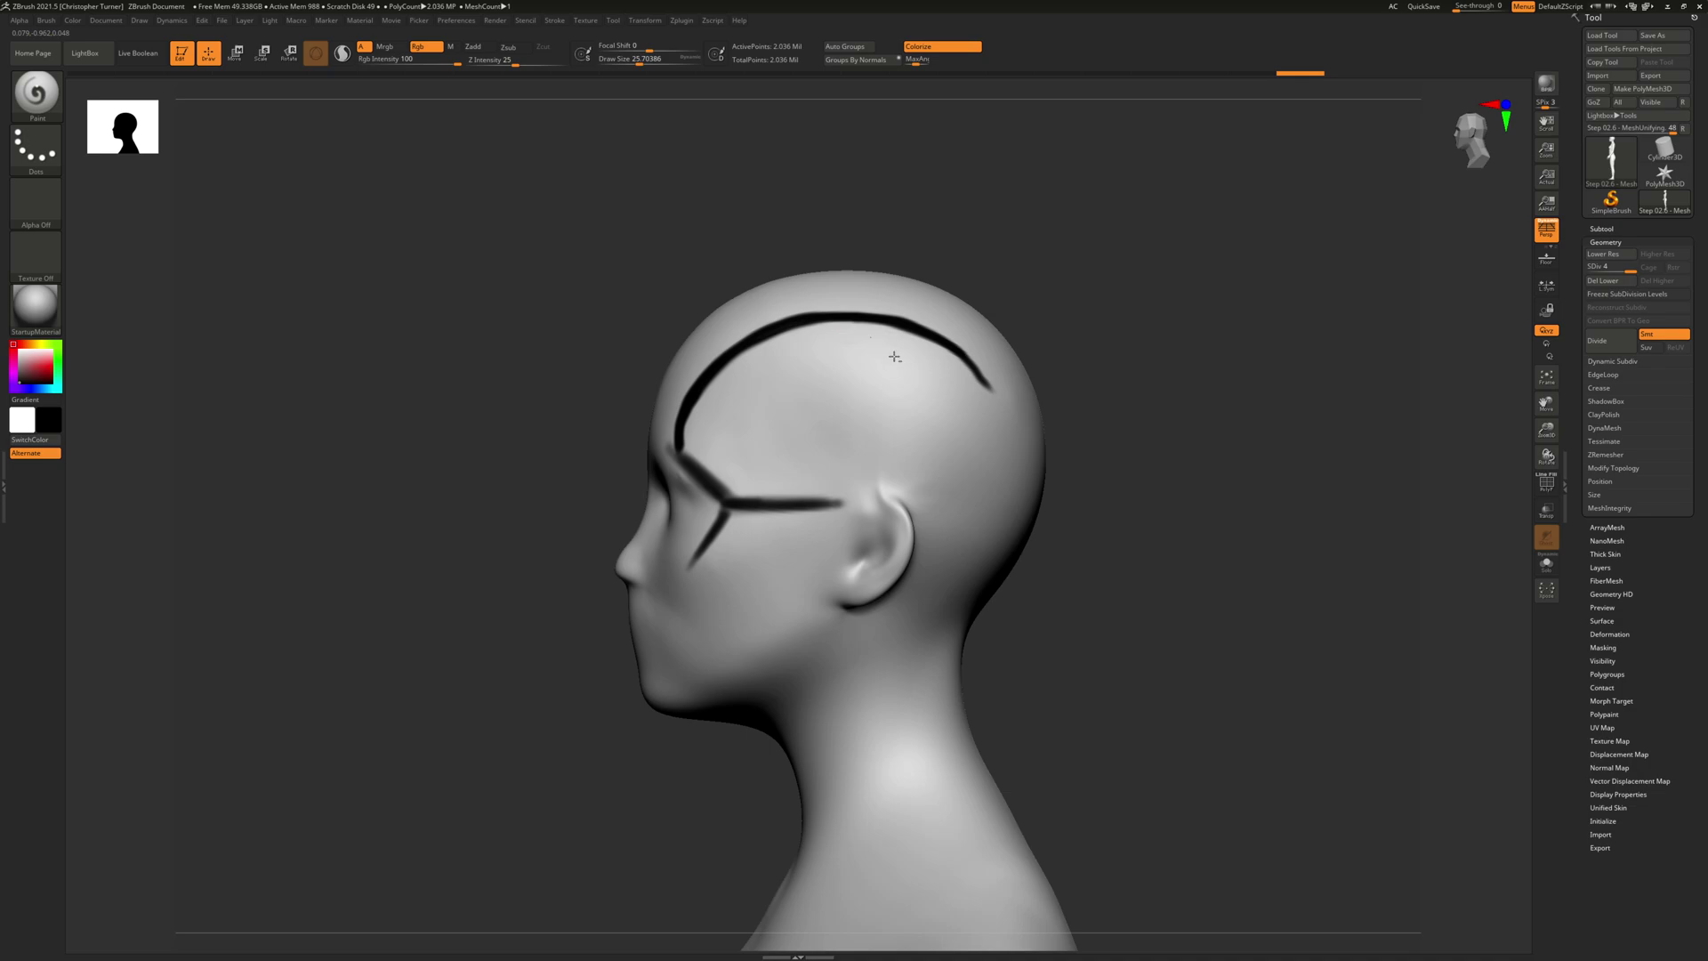
left_click_drag(895, 356, 924, 416, "alt")
mouse_move(1090, 370)
left_mouse_down()
mouse_move(1288, 350)
mouse_move(921, 312)
mouse_move(929, 344)
left_mouse_up()
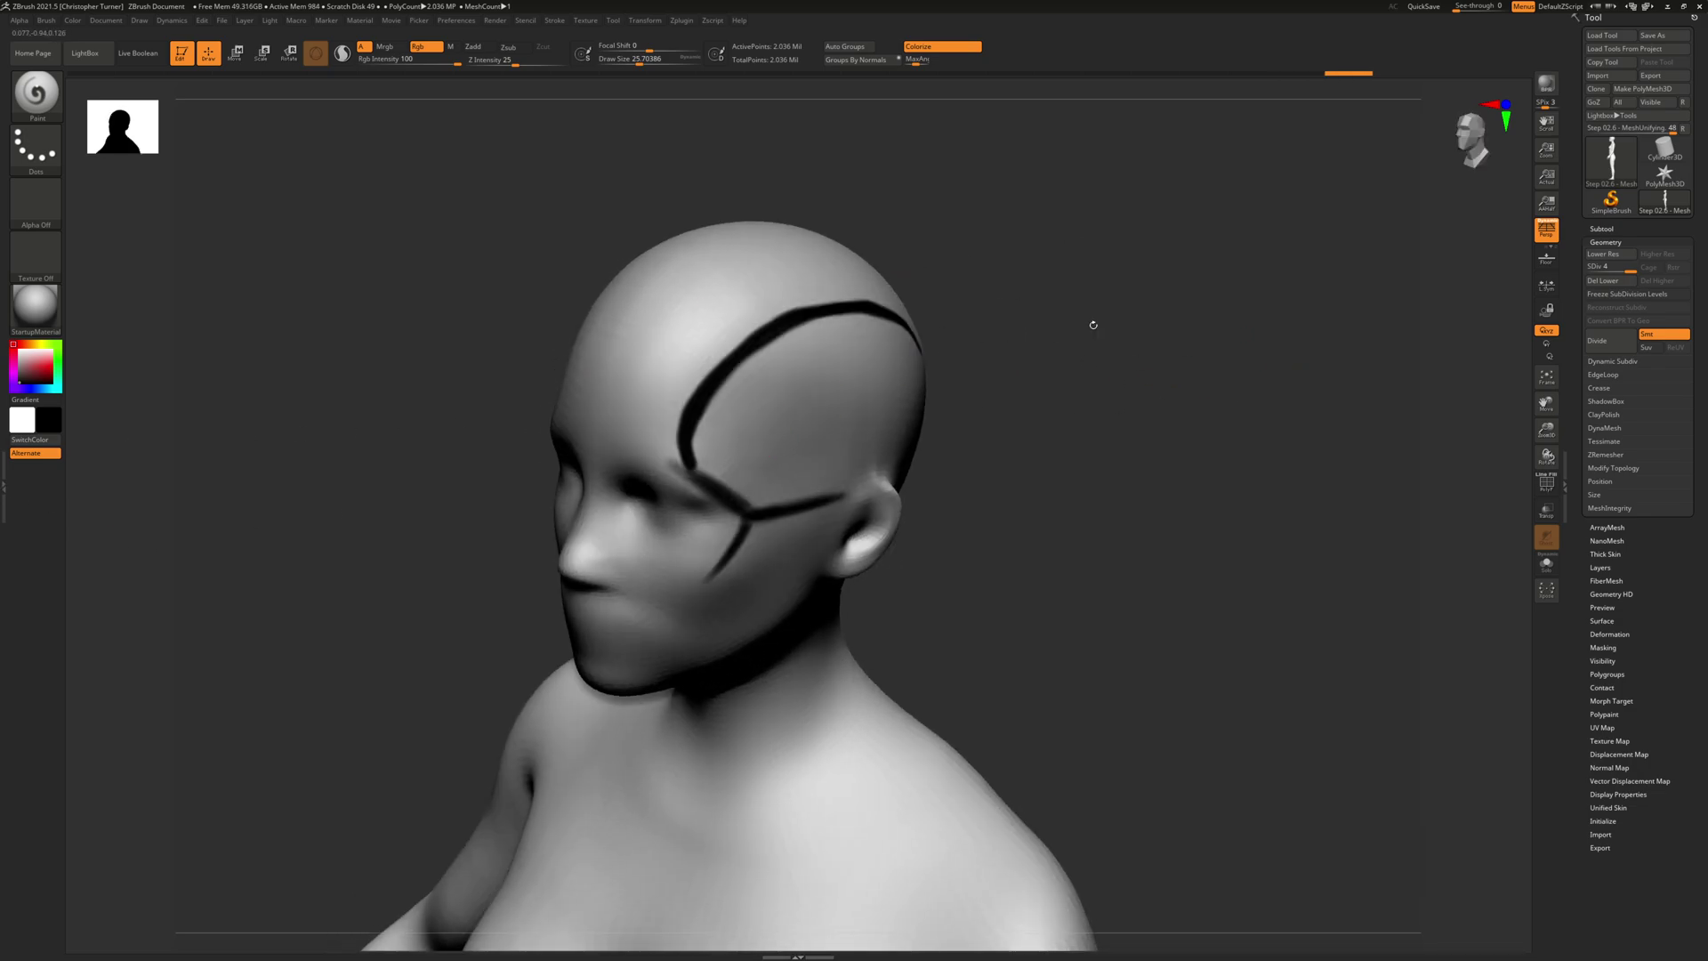
left_click_drag(1093, 325, 724, 392, "shift")
Paint slanted brow strokes and a U-shaped nose-bridge outline on the face with the draw size at about 19.
key("space")
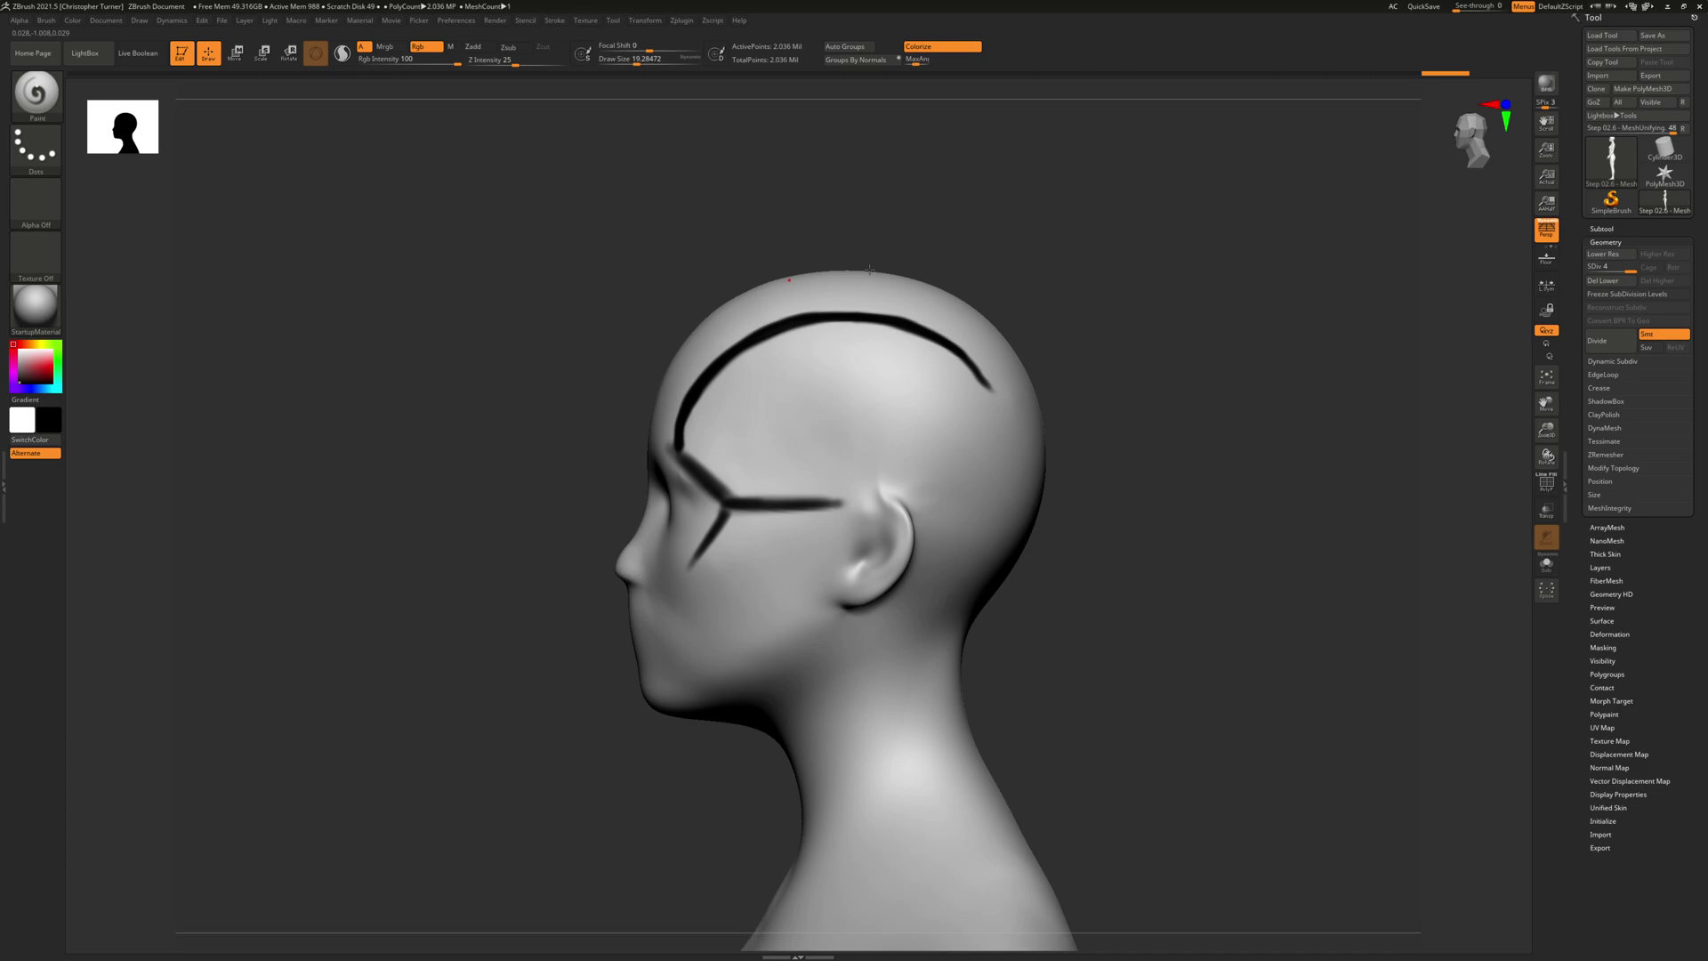
left_click_drag(997, 251, 1246, 267)
left_click_drag(904, 374, 1151, 377, "alt")
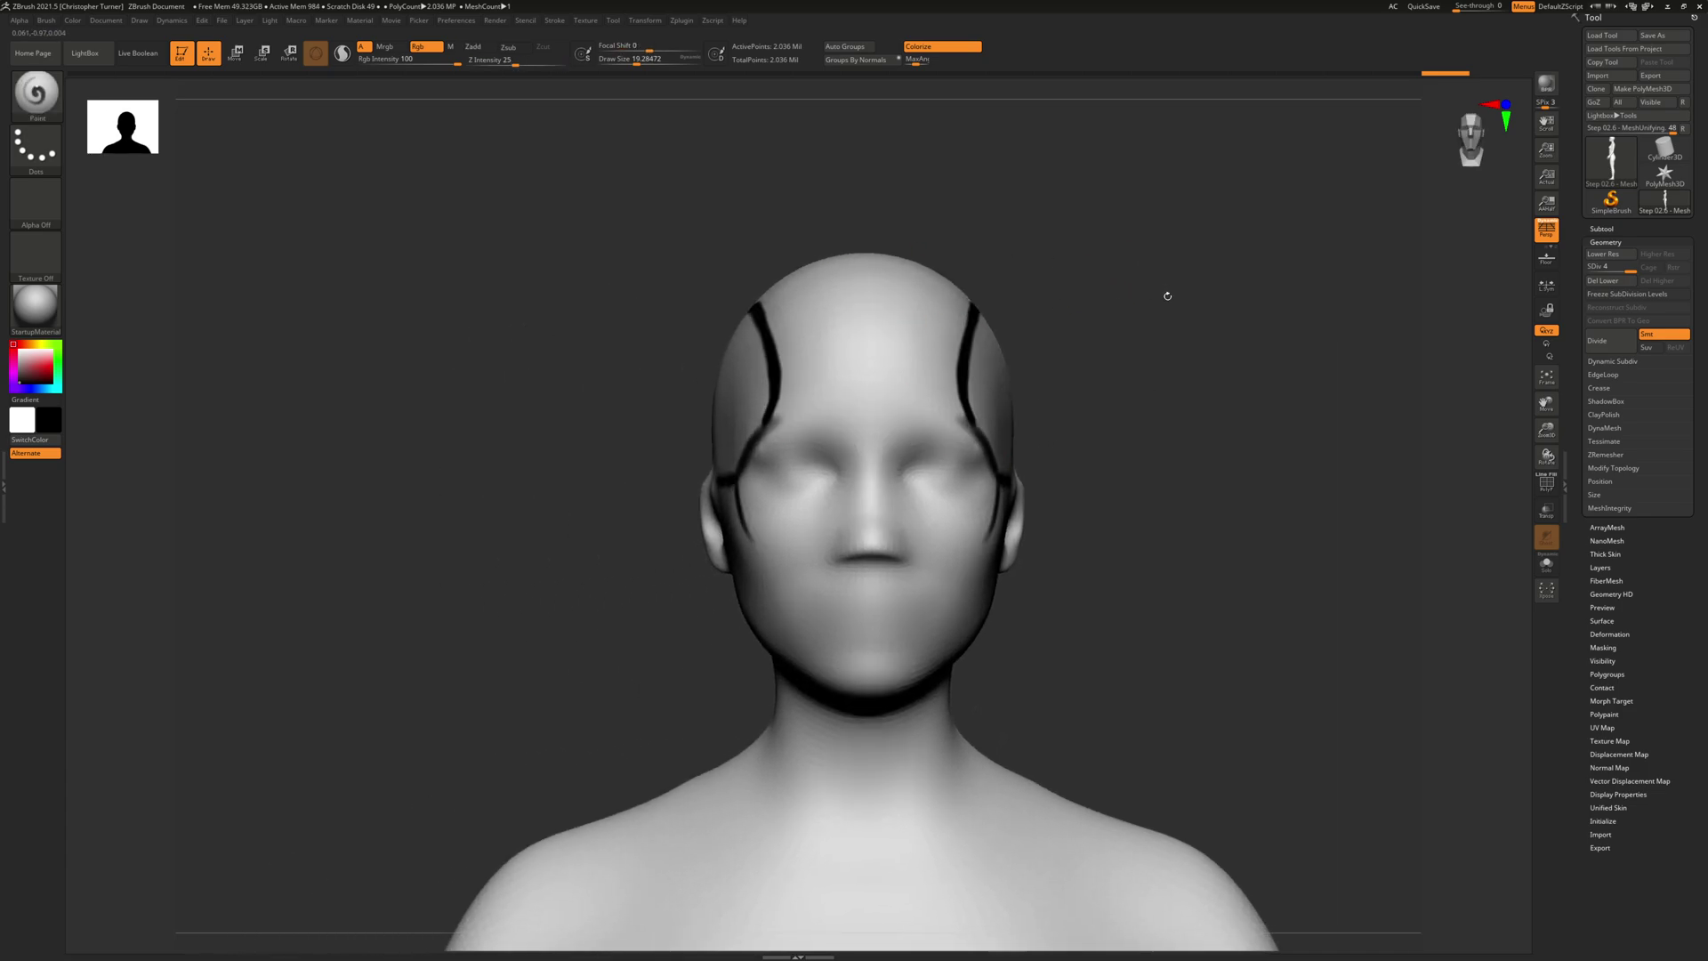
left_click_drag(1167, 296, 1083, 325, "alt")
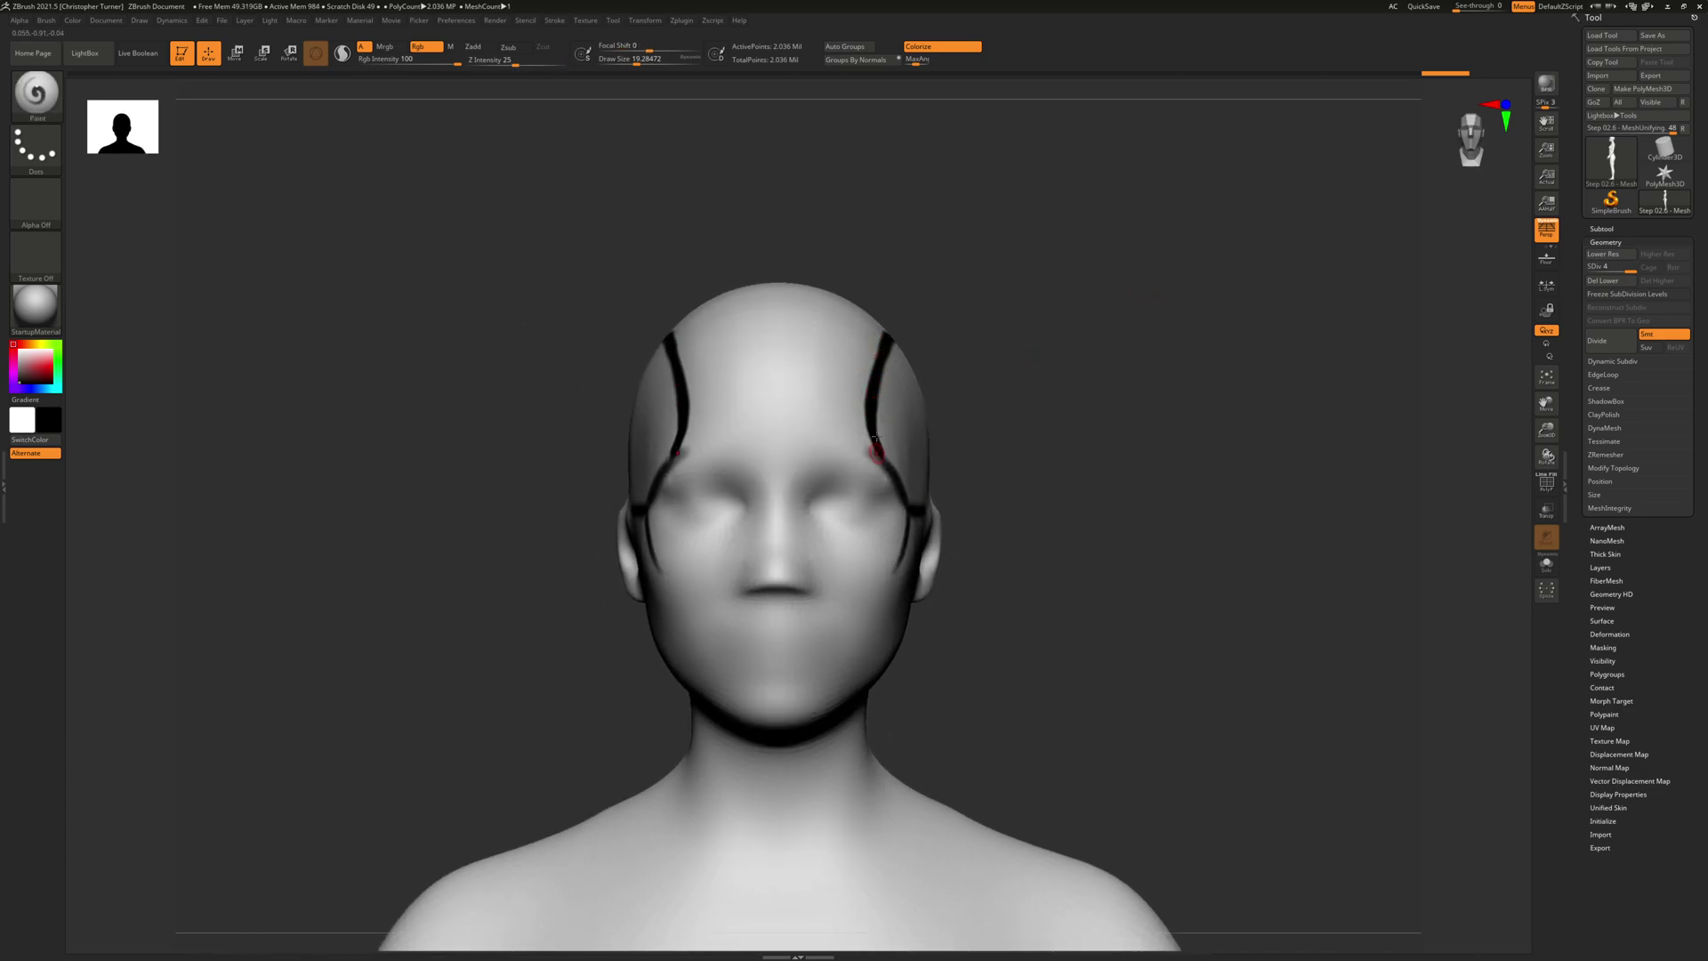
left_click_drag(1047, 387, 985, 439)
mouse_move(845, 438)
left_mouse_down()
mouse_move(806, 460)
mouse_move(854, 440)
left_mouse_up()
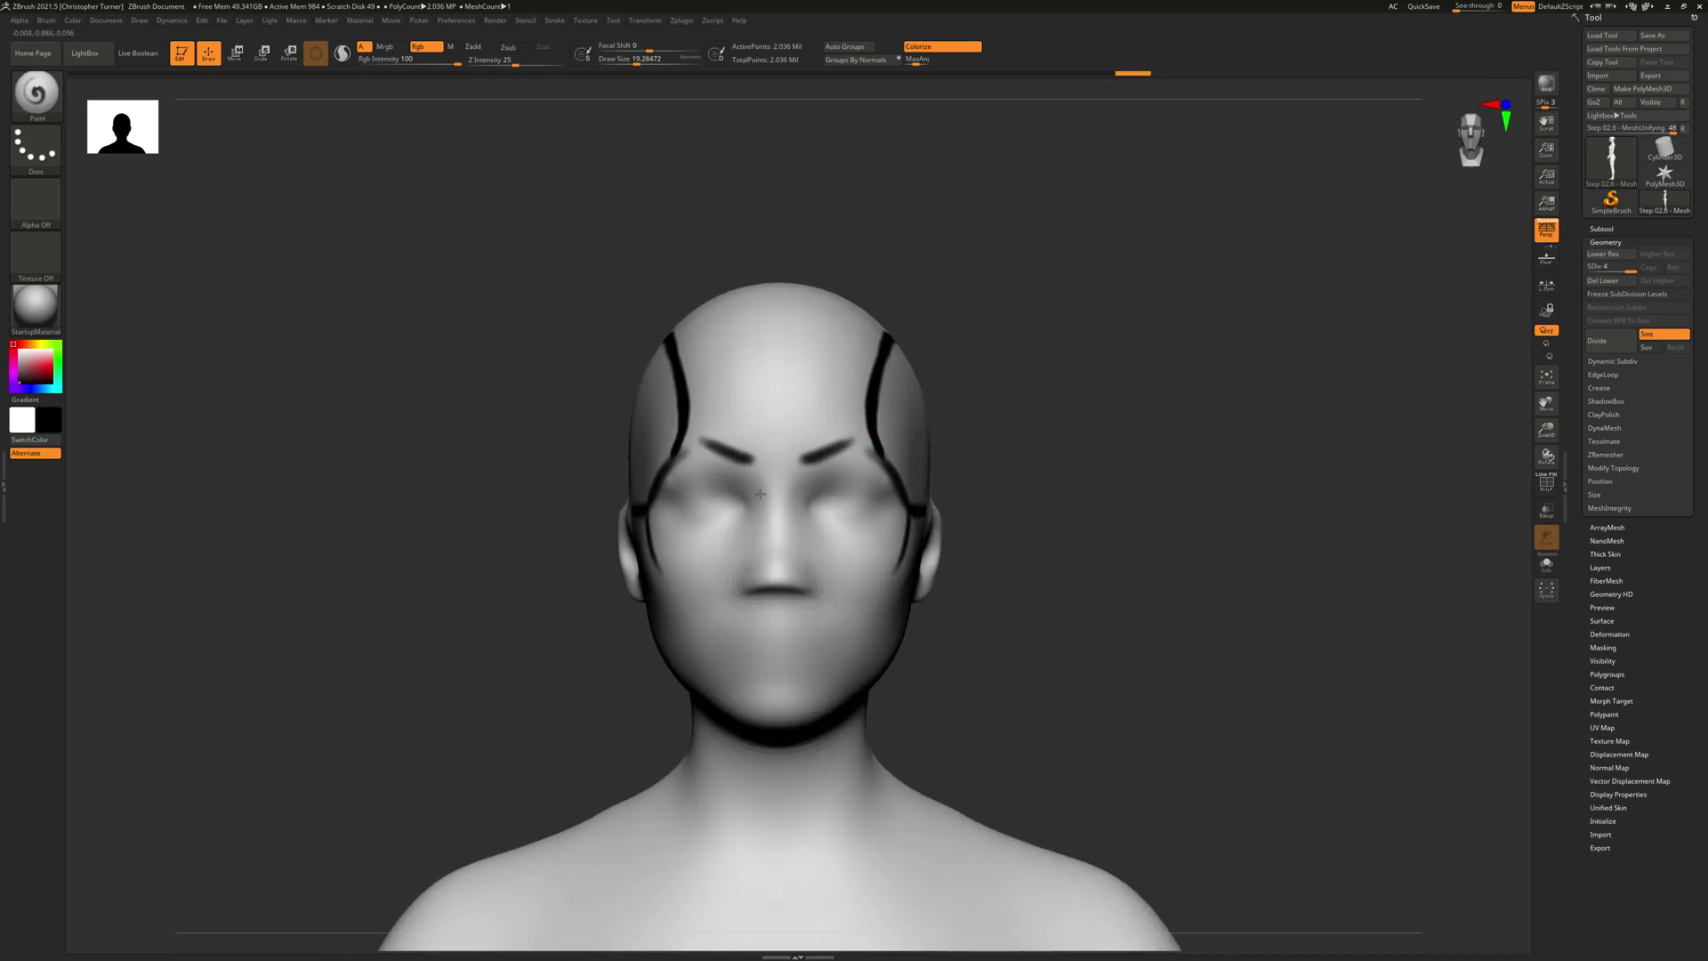
left_click_drag(766, 492, 766, 494)
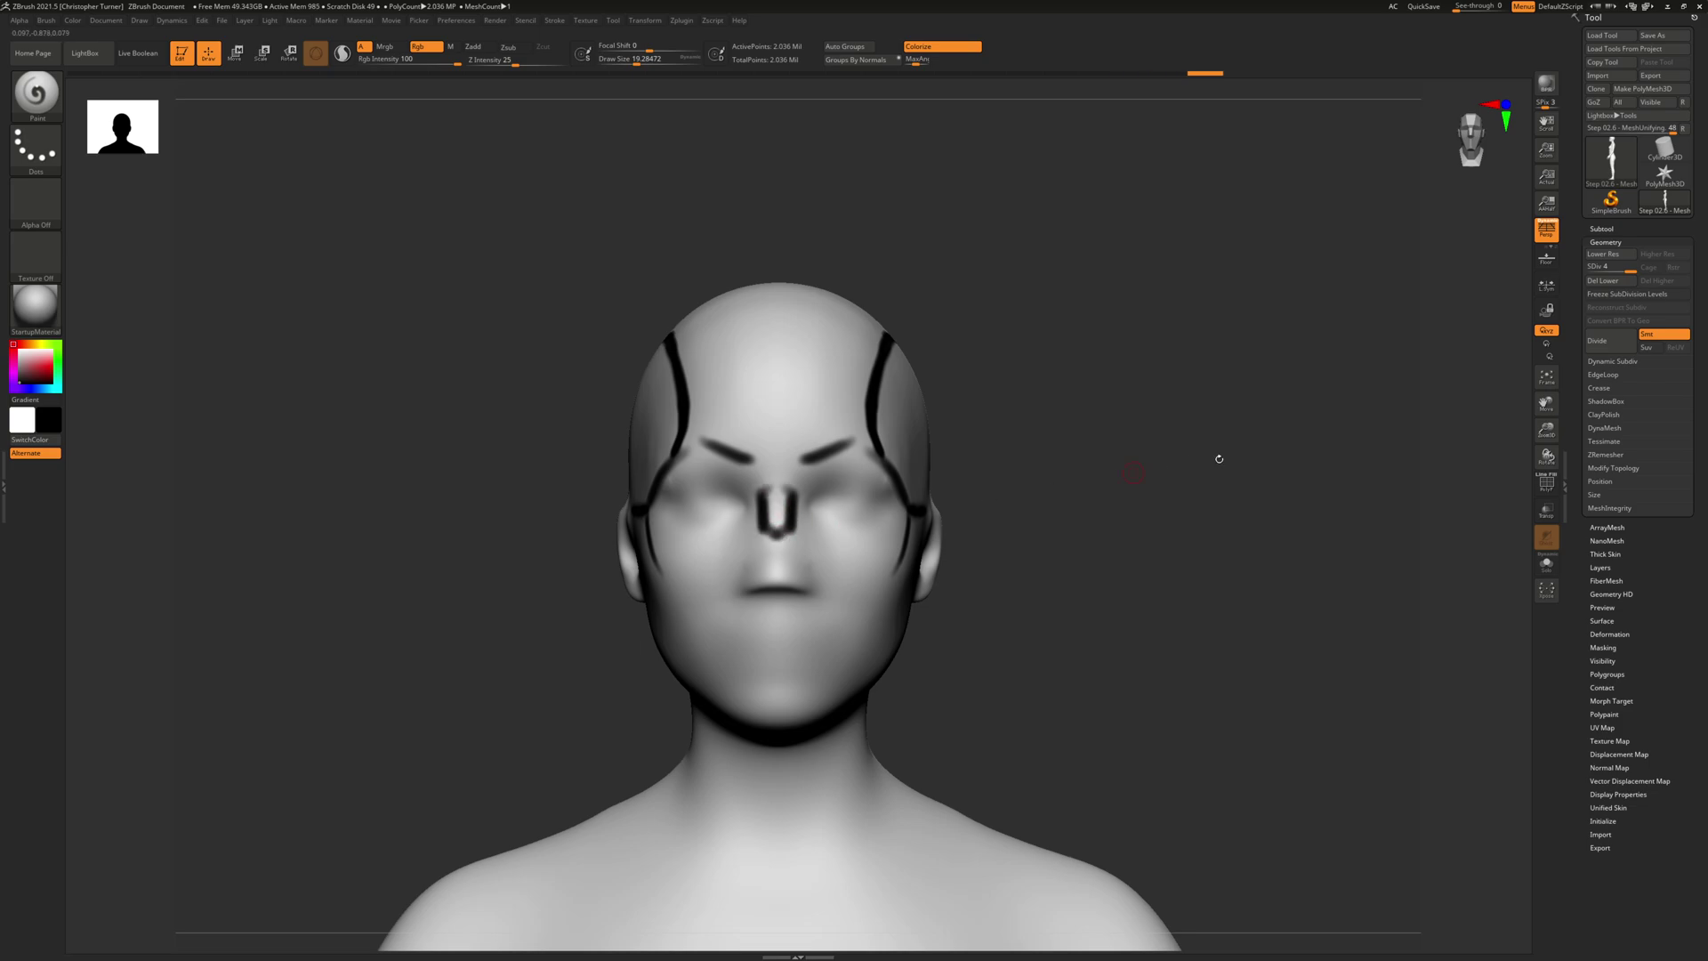
Paint a small oval on the chin and a line along the lower edge of the jaw.
mouse_move(1263, 452)
left_mouse_down()
mouse_move(1180, 391)
mouse_move(1102, 194)
left_mouse_up()
mouse_move(635, 532)
left_mouse_down("shift")
mouse_move(687, 513)
mouse_move(661, 499)
mouse_move(686, 484)
left_mouse_up("shift")
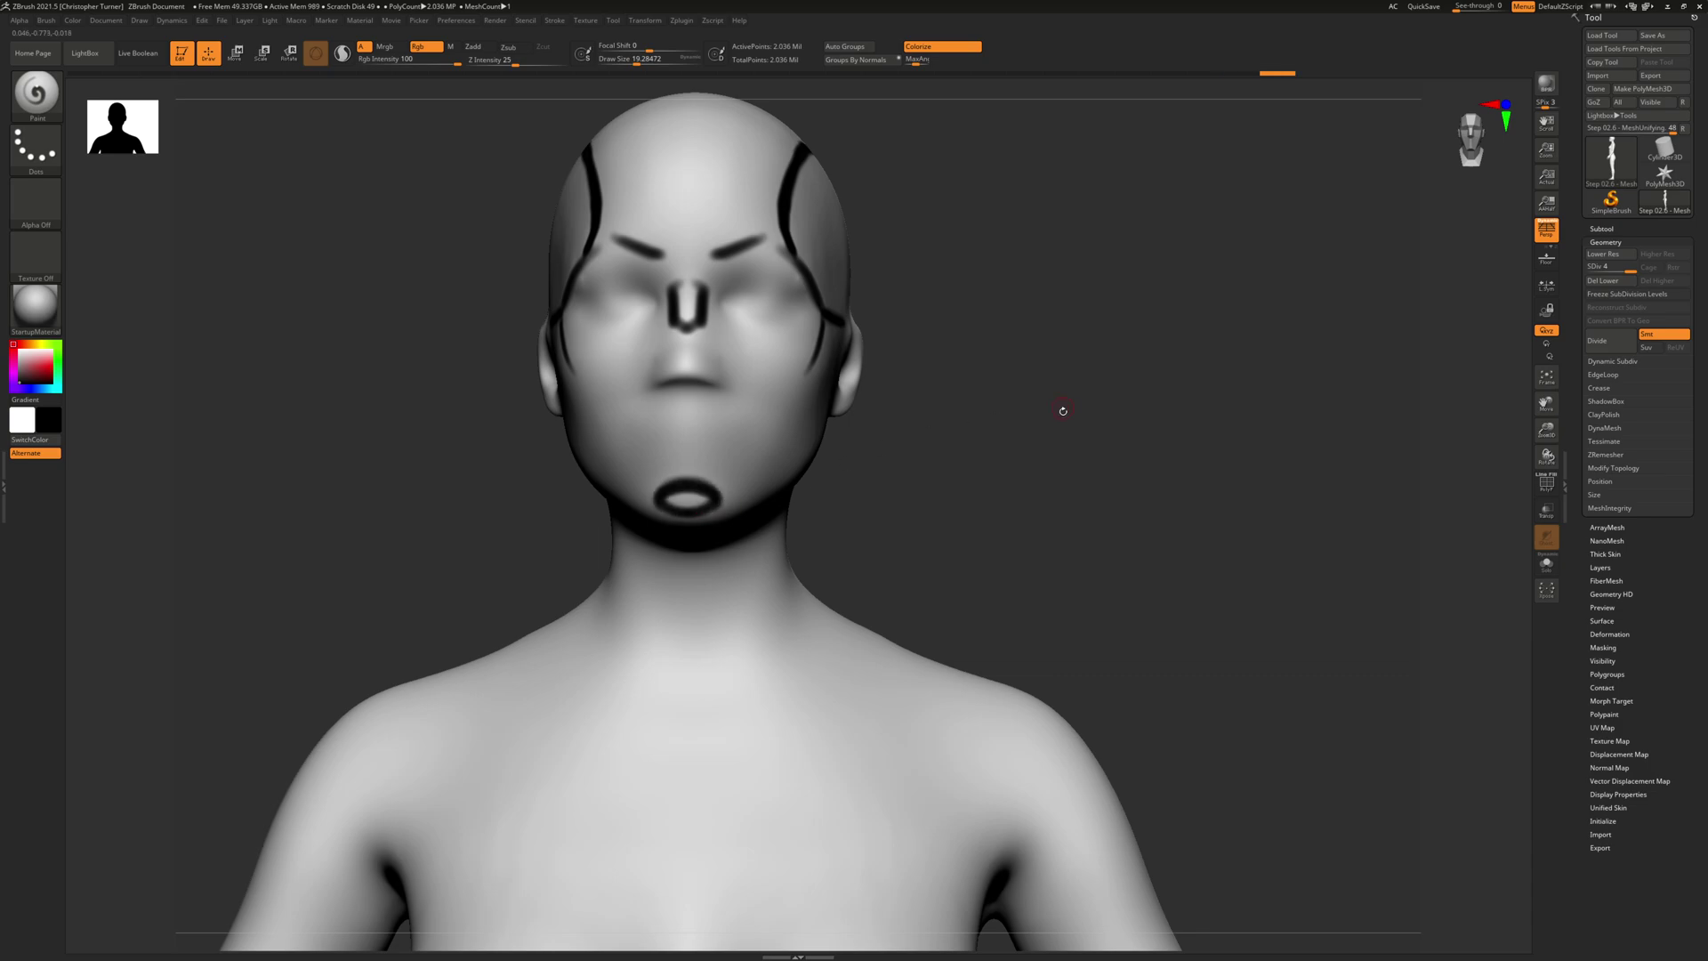
left_click_drag(1064, 410, 881, 470)
left_click_drag(684, 528, 659, 534, "shift")
Paint the base-of-skull line across the back of the head between the ears and thicken its middle.
mouse_move(906, 372)
left_mouse_down()
mouse_move(891, 418)
mouse_move(744, 496)
mouse_move(897, 399)
mouse_move(906, 364)
left_mouse_up()
mouse_move(1220, 380)
left_mouse_down("shift")
mouse_move(763, 419)
mouse_move(873, 460)
mouse_move(920, 459)
left_mouse_up("shift")
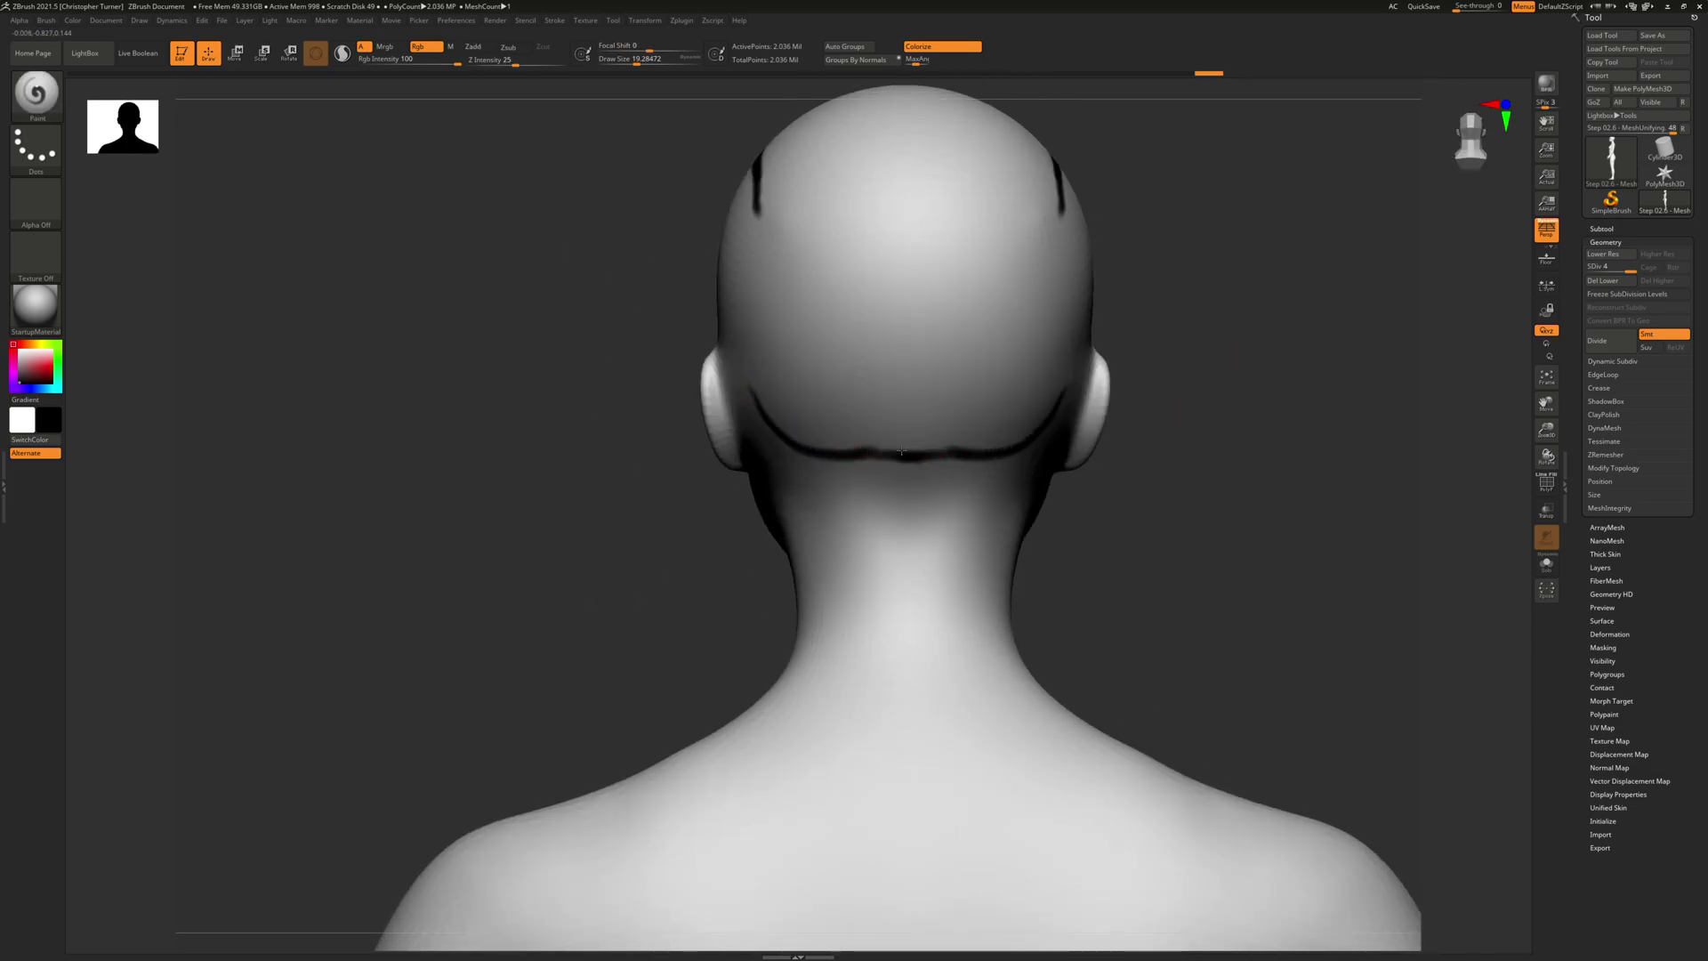
mouse_move(1139, 388)
left_mouse_down("shift")
mouse_move(1216, 389)
mouse_move(1154, 384)
mouse_move(854, 450)
left_mouse_up("shift")
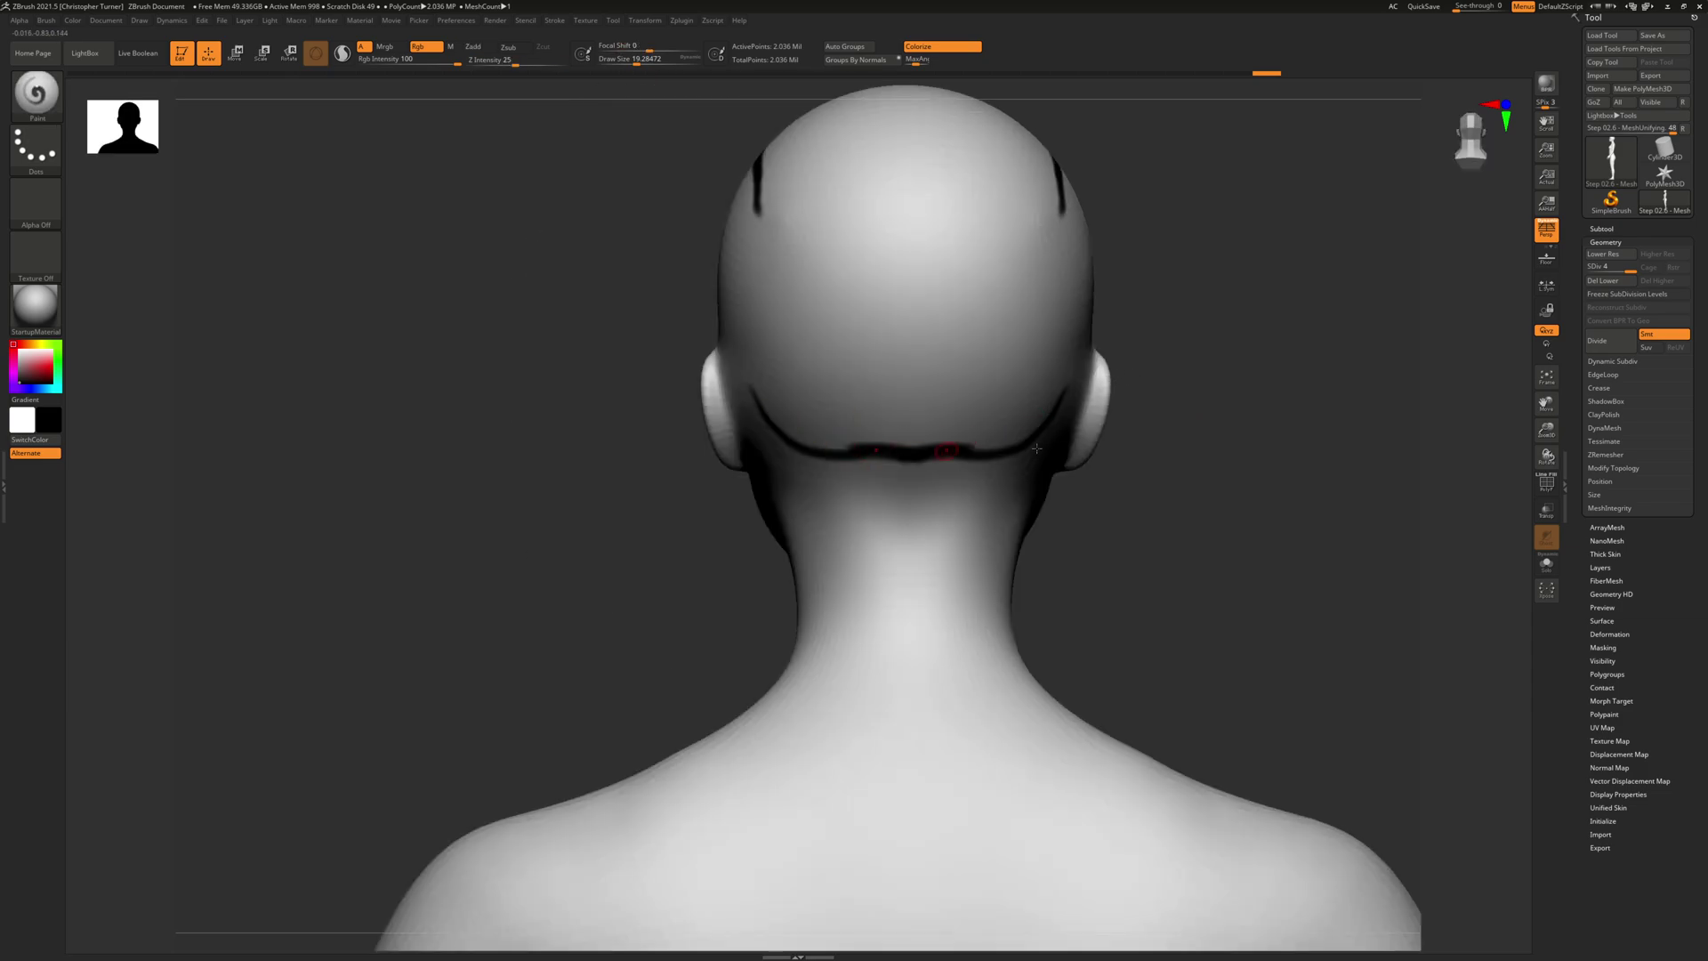
left_click_drag(1148, 445, 1165, 438, "alt")
left_click_drag(1166, 438, 1080, 489, "shift")
left_click_drag(1100, 416, 1121, 376)
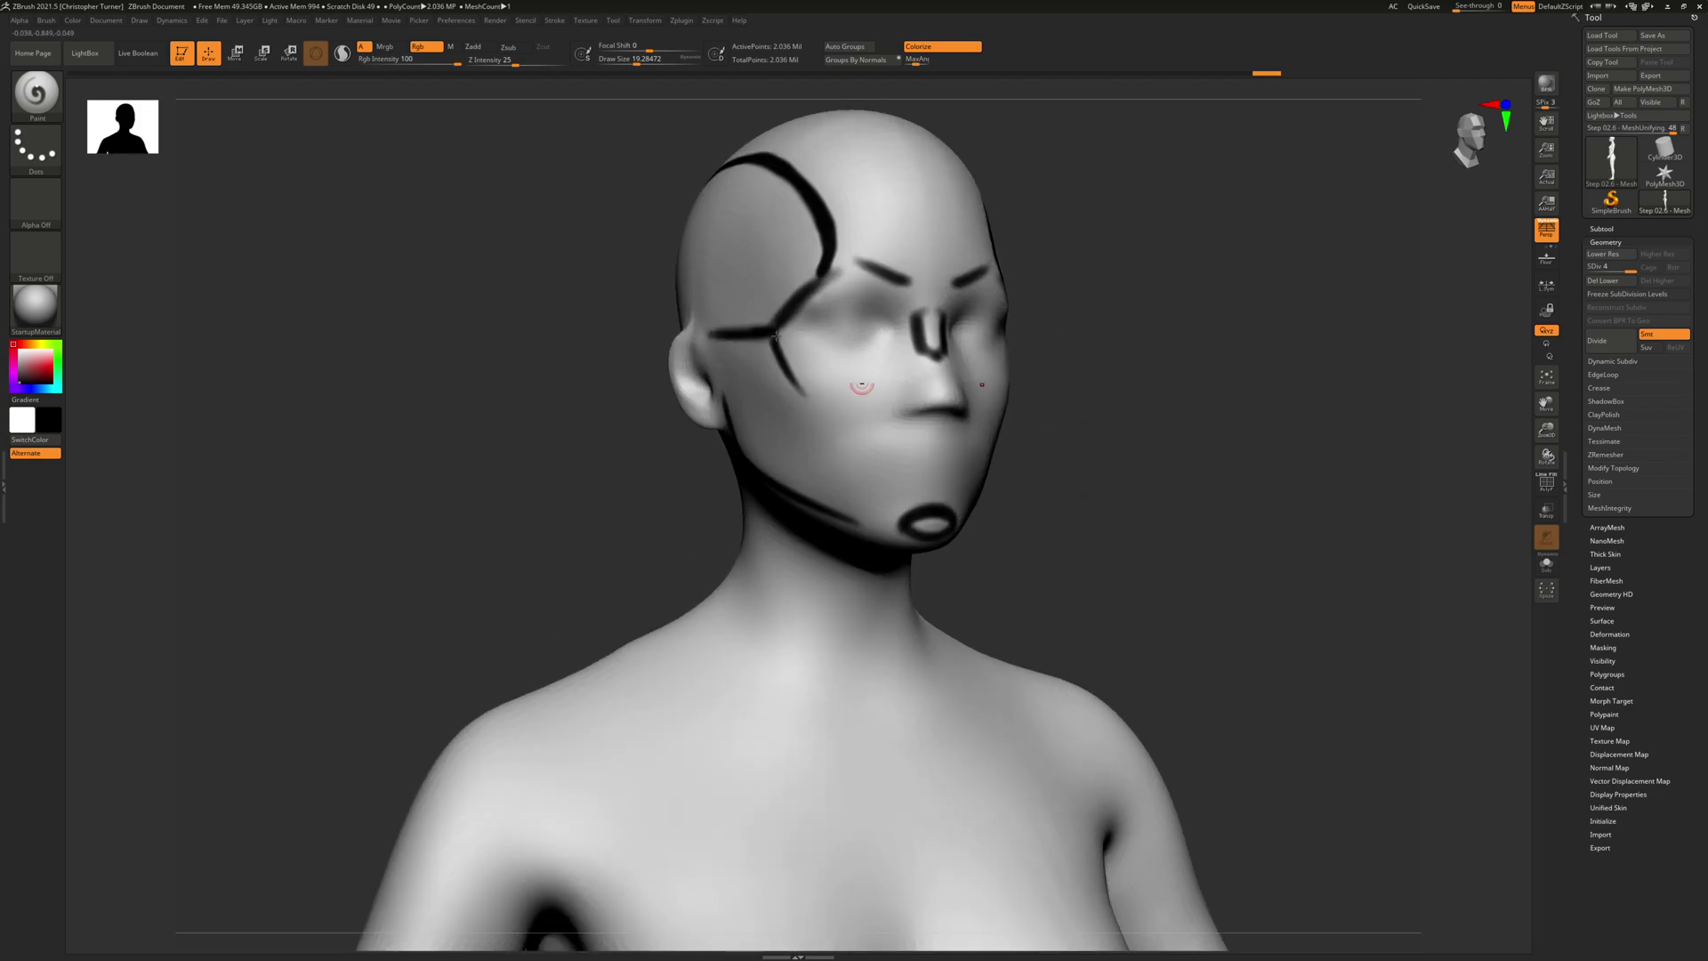
Paint a small U-shaped notch at the base of the neck with the draw size at about 14.
left_click_drag(783, 315, 776, 329)
mouse_move(1197, 391)
left_mouse_down("alt")
mouse_move(1213, 373)
mouse_move(1128, 397)
mouse_move(1051, 389)
mouse_move(1060, 409)
mouse_move(988, 360)
mouse_move(927, 353)
left_mouse_up("alt")
left_click_drag(834, 276, 911, 548)
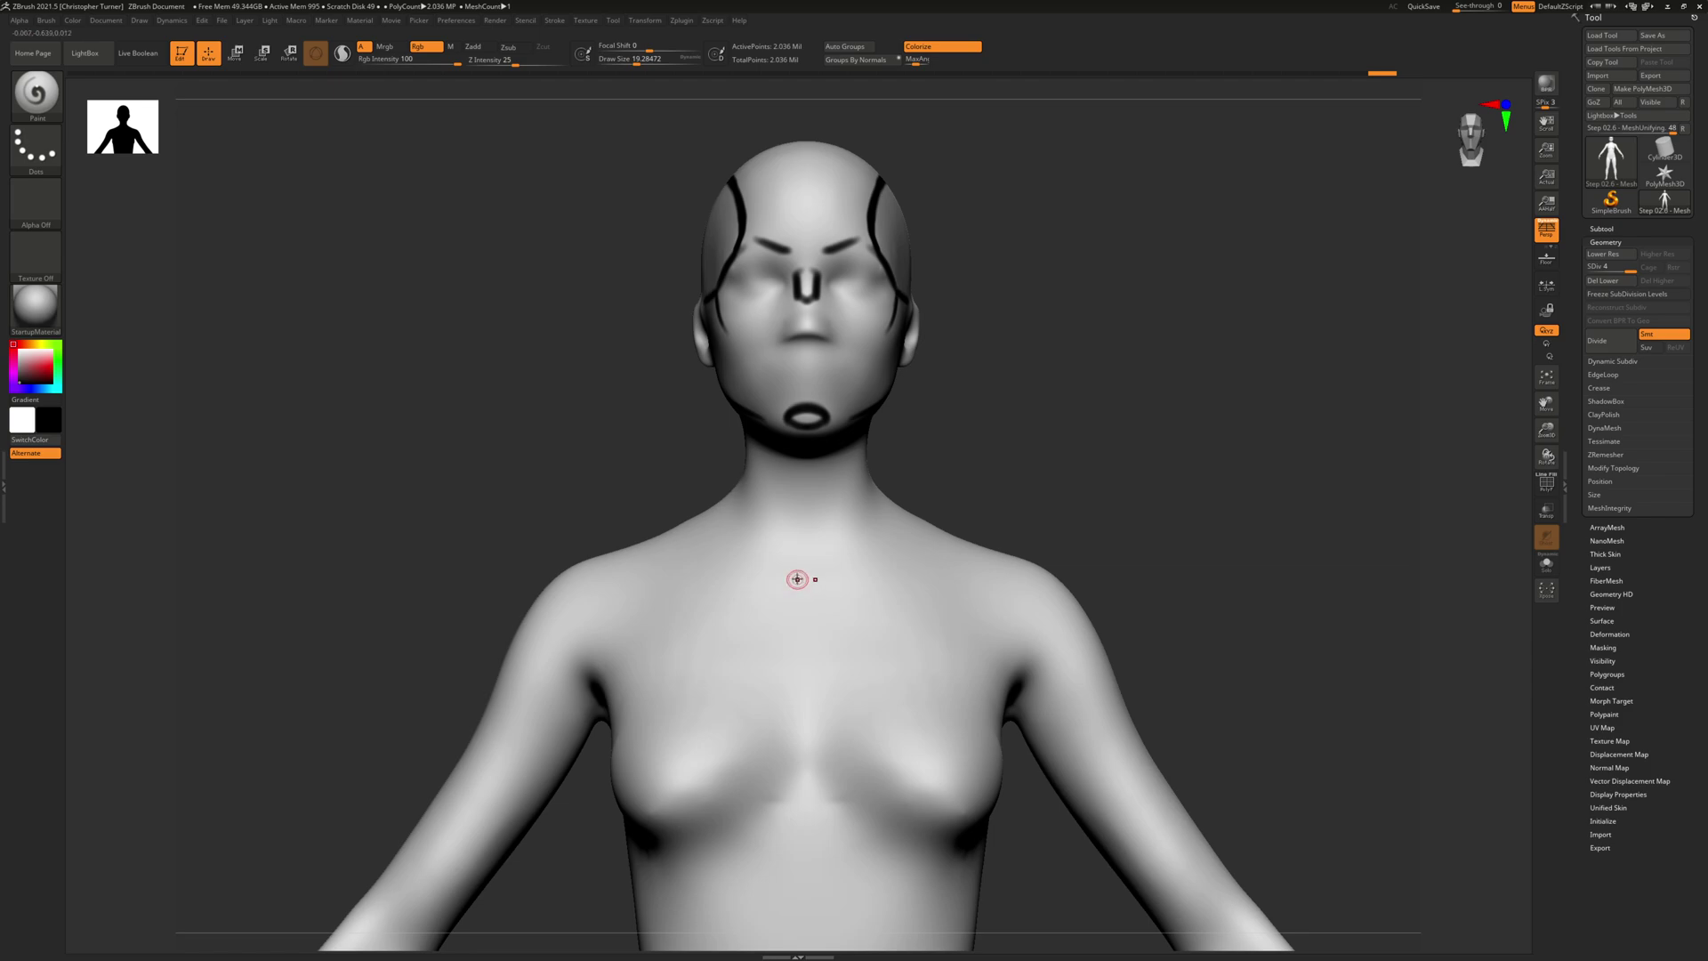
key("space")
left_click_drag(797, 577, 795, 578)
right_click_drag(852, 577, 816, 579)
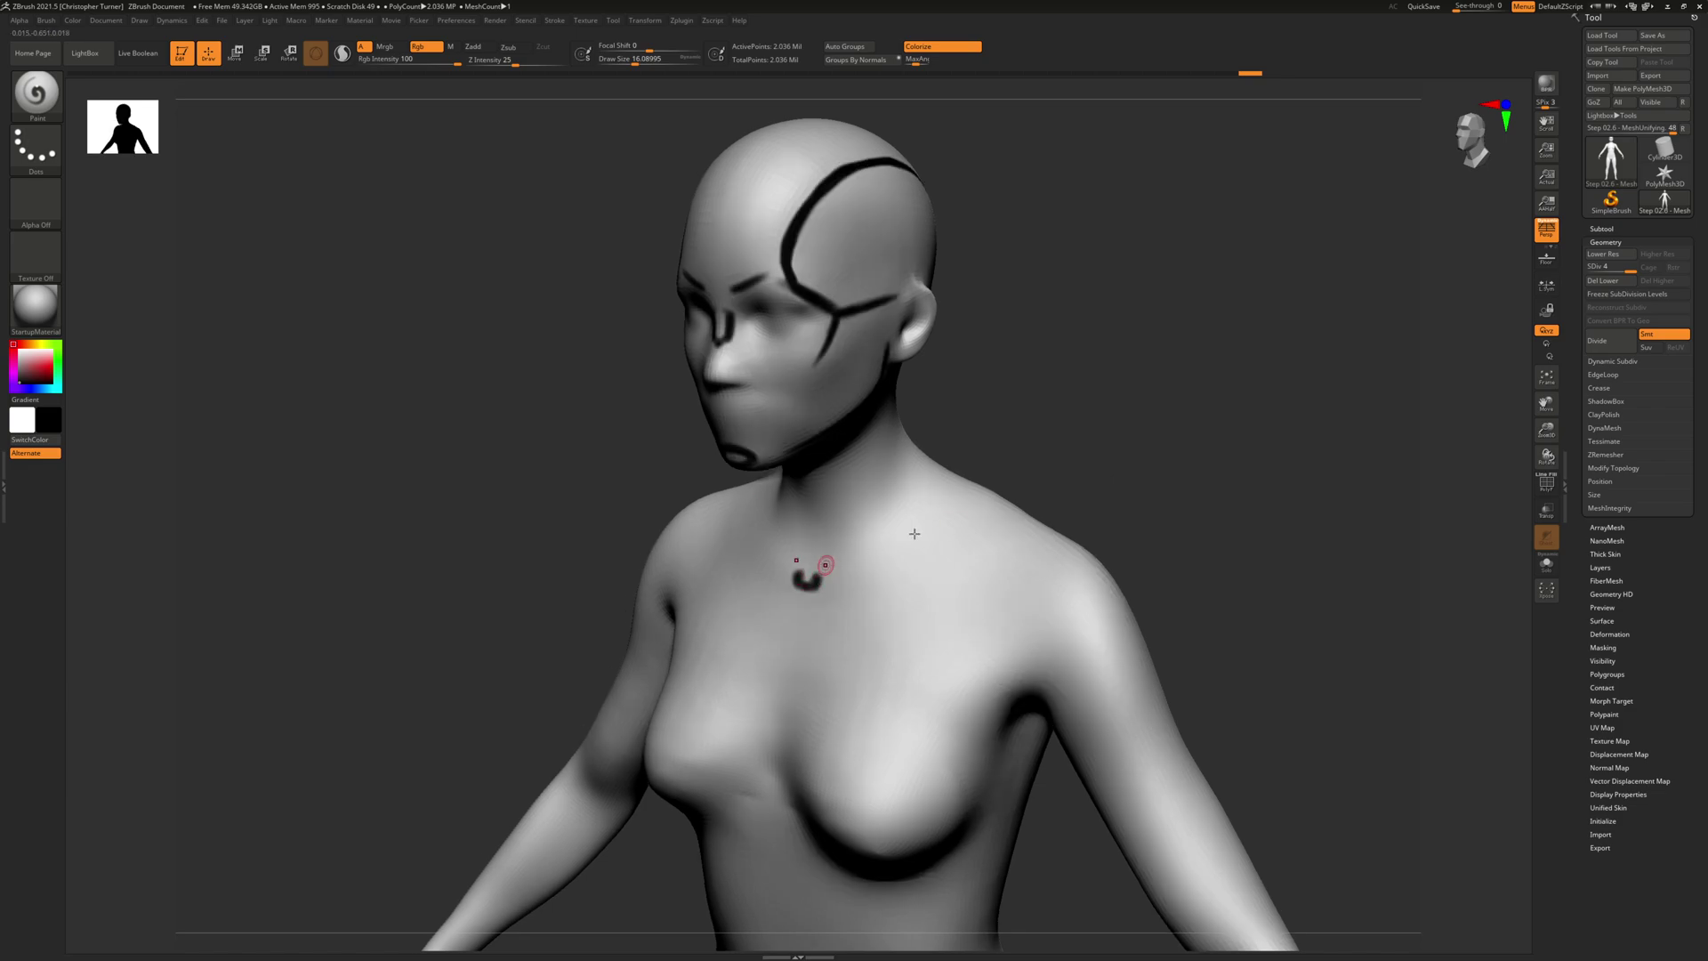
Paint a small rectangular outline on the outer shoulder and extend it toward the back, with the draw size at about 13.
right_click_drag(1219, 416, 914, 448)
mouse_move(1026, 359)
left_mouse_down()
mouse_move(1049, 321)
mouse_move(1032, 374)
left_mouse_up()
mouse_move(861, 440)
left_mouse_down()
mouse_move(838, 464)
mouse_move(867, 472)
left_mouse_up()
key("space")
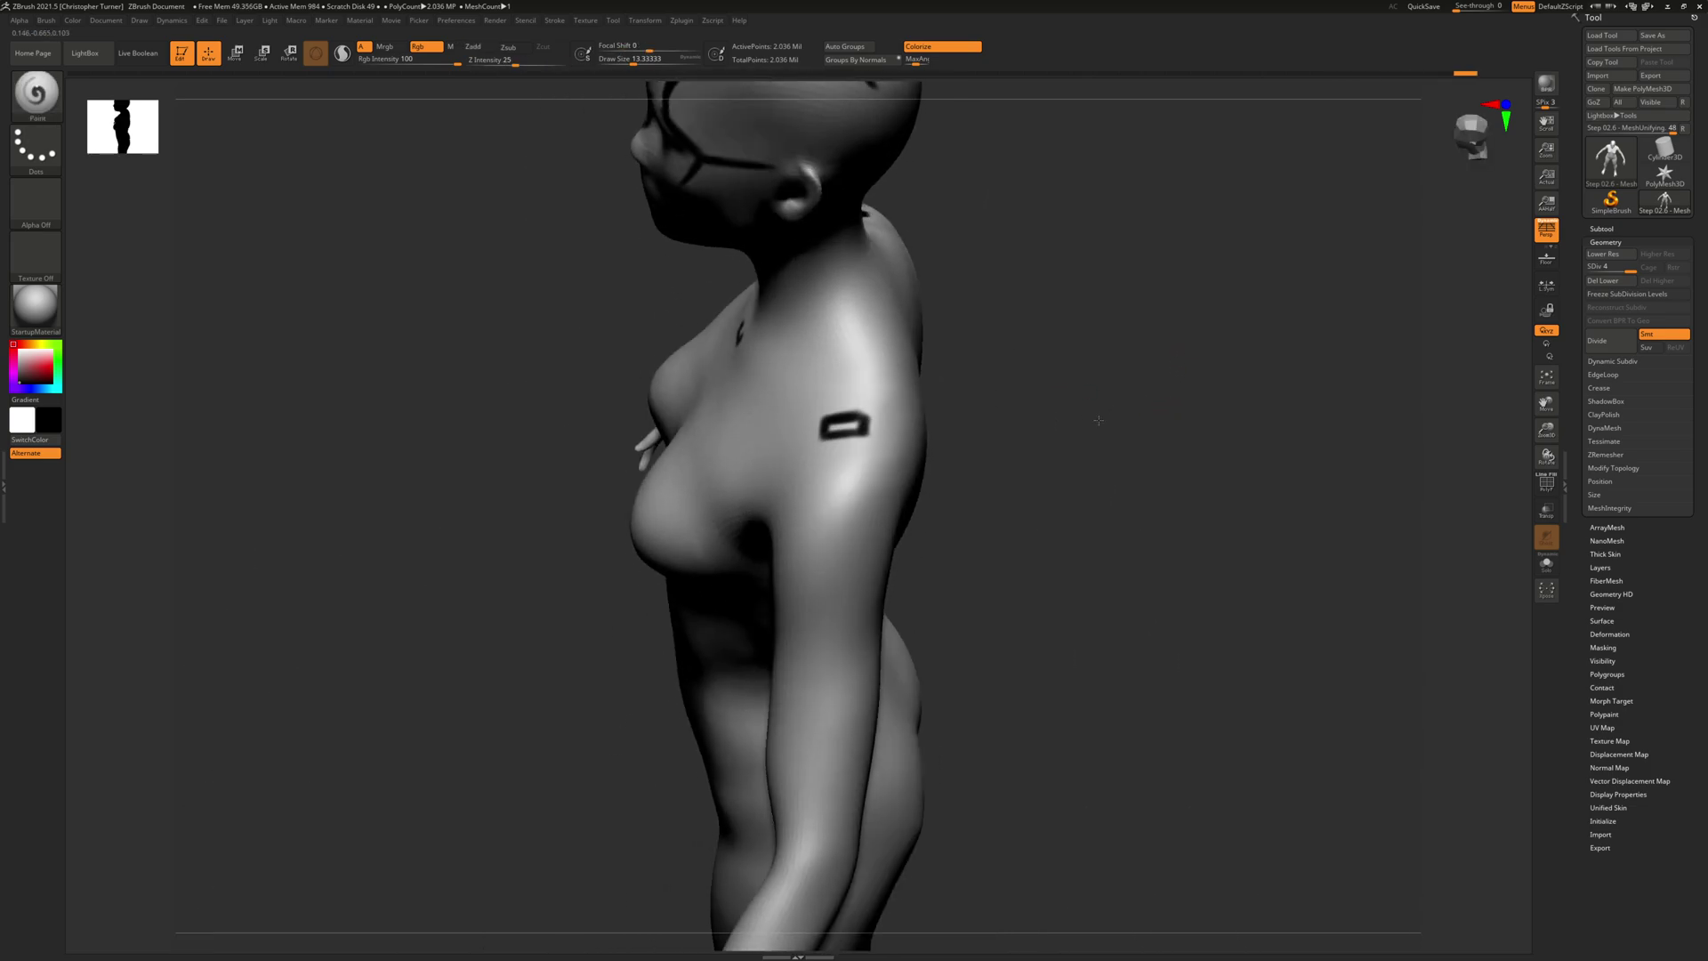
left_click_drag(1099, 420, 1096, 491, "alt")
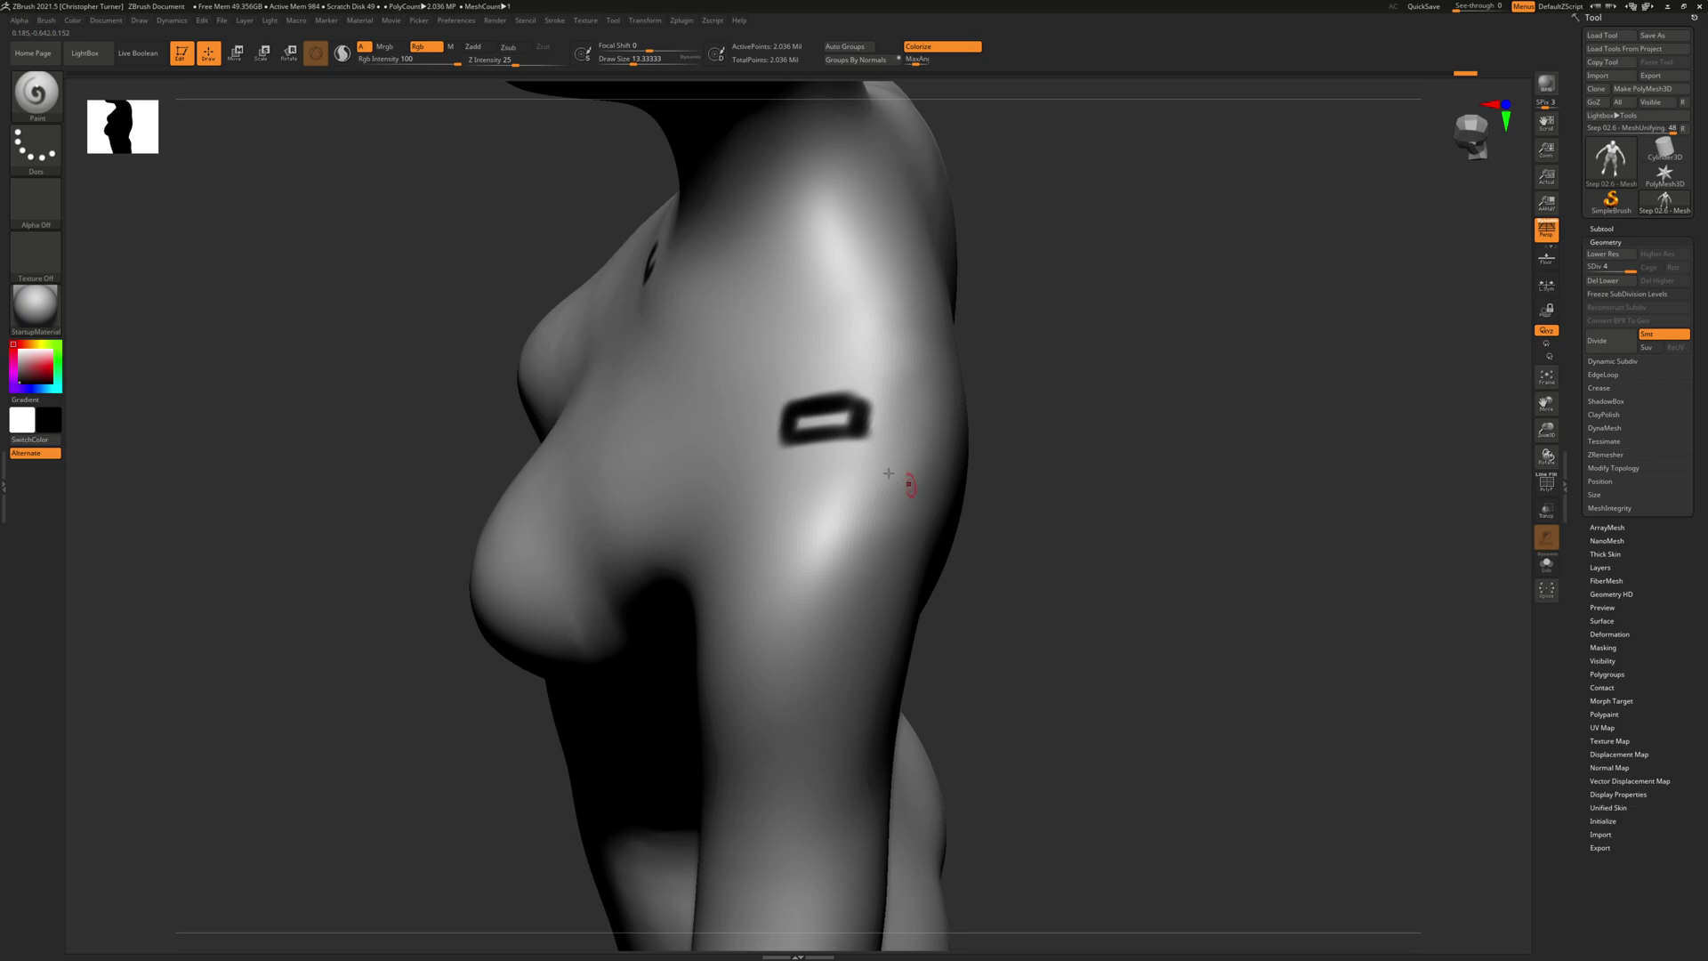
mouse_move(904, 416)
left_mouse_down()
mouse_move(847, 392)
mouse_move(827, 404)
mouse_move(839, 436)
mouse_move(787, 399)
mouse_move(805, 439)
mouse_move(874, 410)
mouse_move(797, 418)
left_mouse_up()
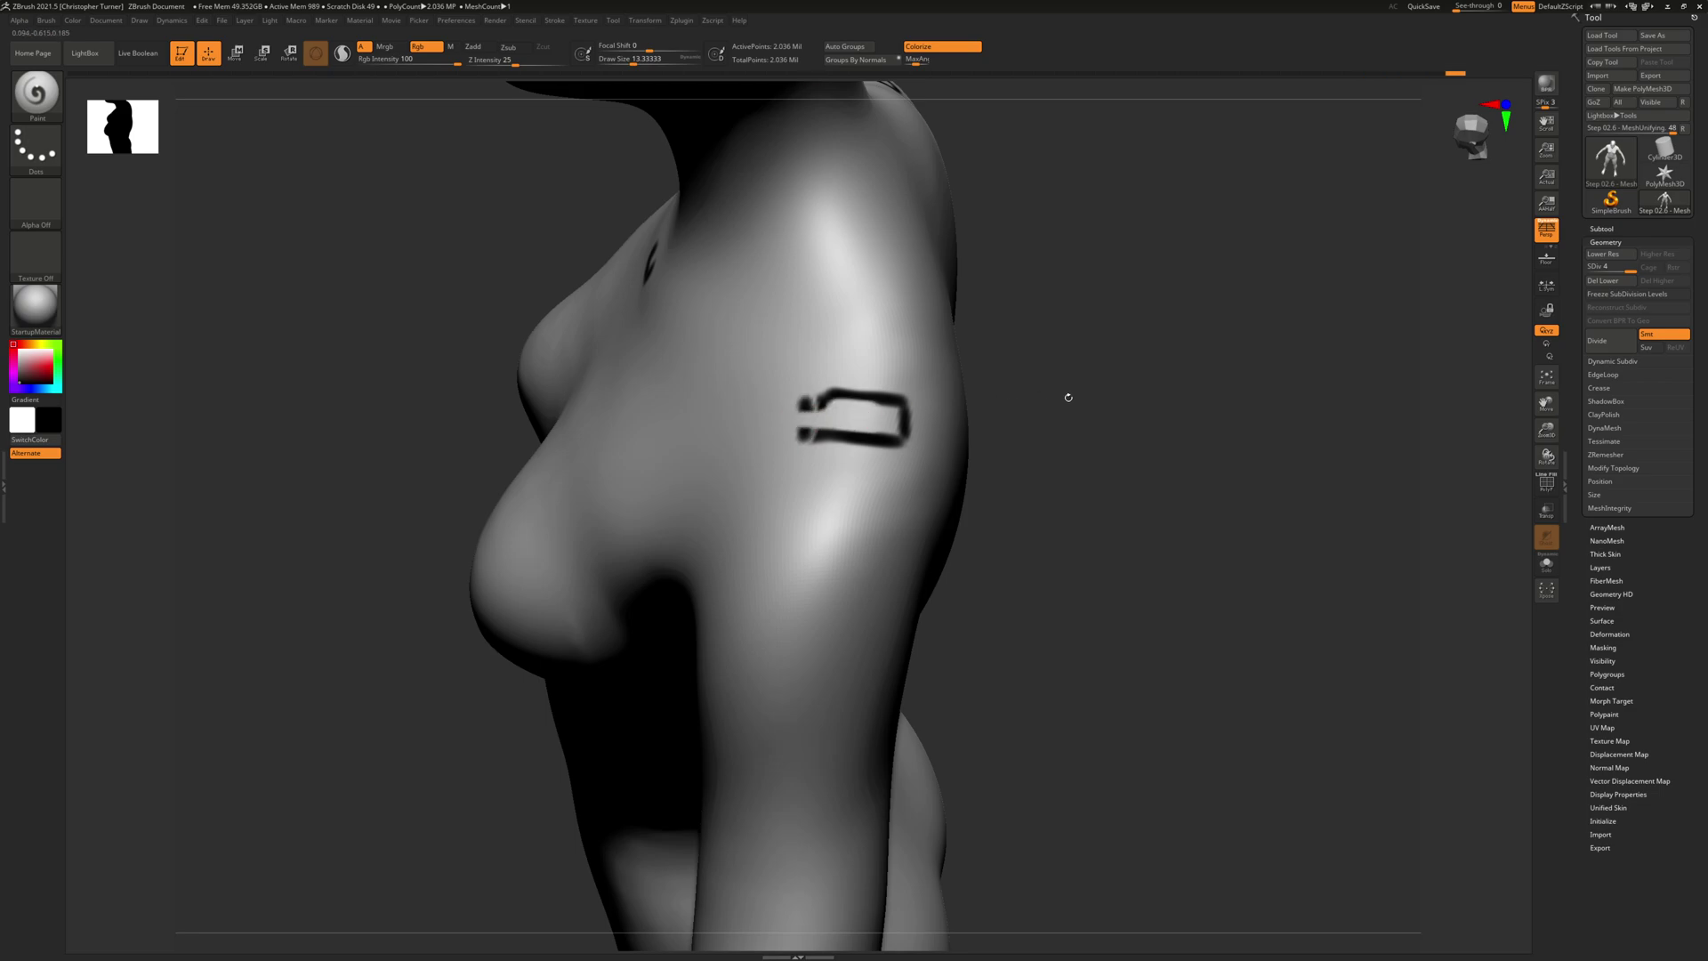
mouse_move(1069, 397)
left_mouse_down("shift")
mouse_move(1142, 386)
mouse_move(1057, 374)
mouse_move(1107, 418)
left_mouse_up("shift")
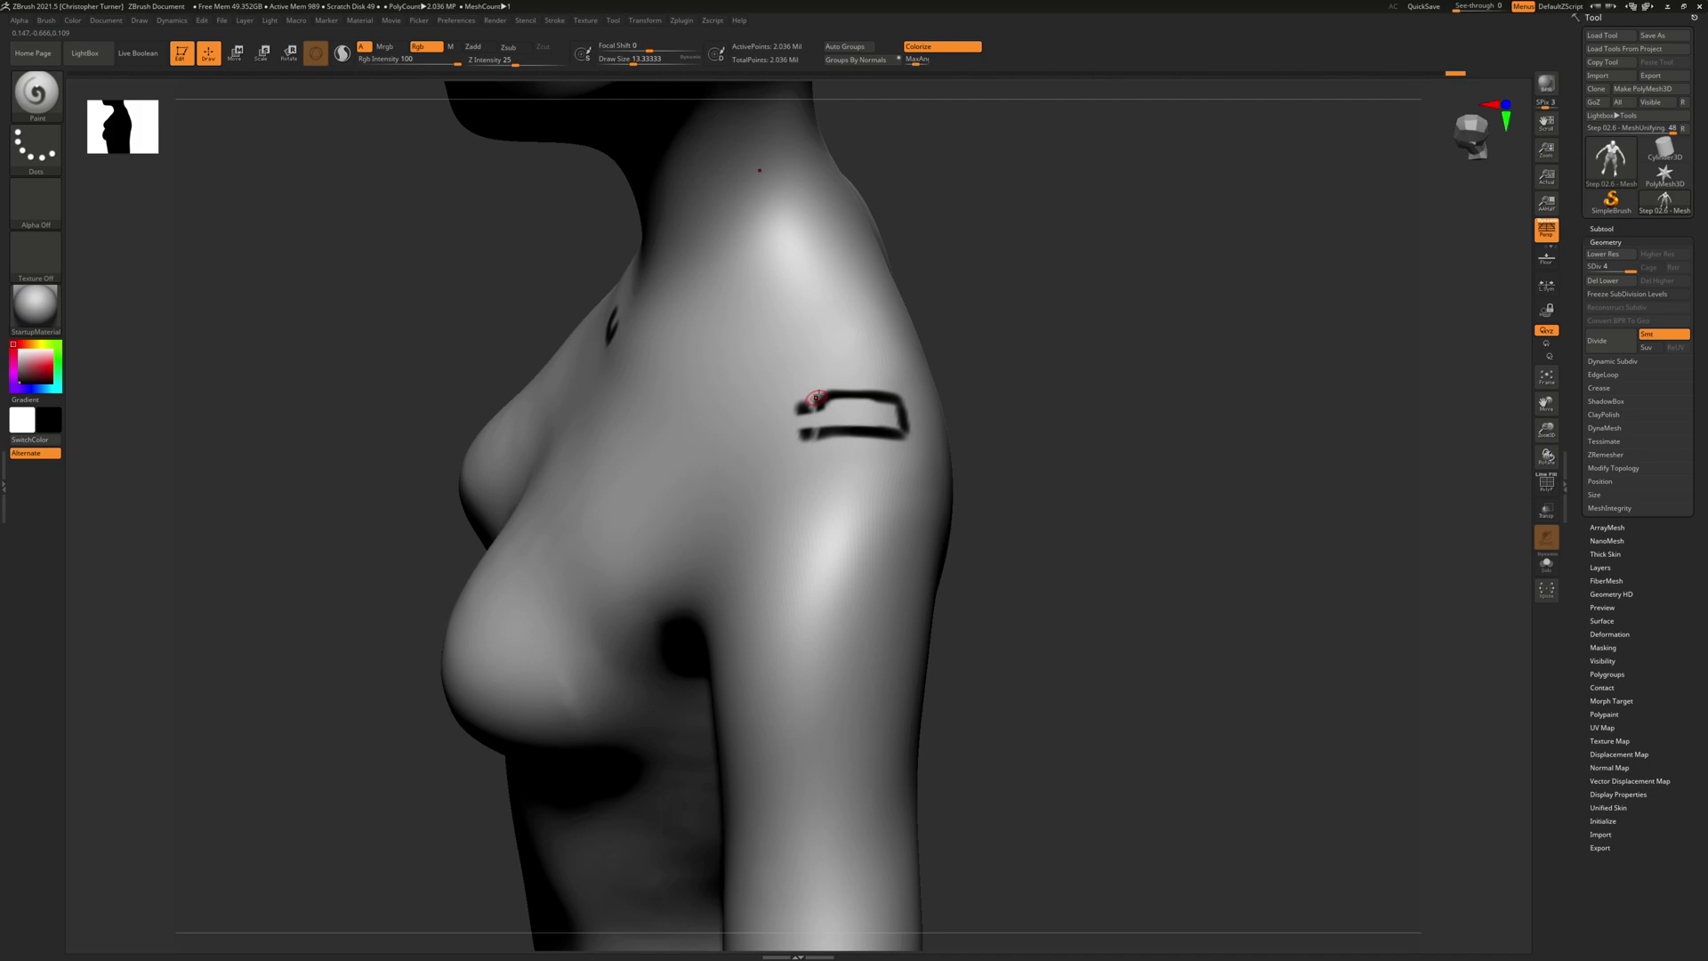
mouse_move(829, 394)
left_mouse_down()
mouse_move(799, 394)
mouse_move(801, 430)
mouse_move(806, 405)
mouse_move(913, 429)
mouse_move(891, 435)
left_mouse_up()
Paint the curved collarbone lines from the shoulder outlines to the notch at the base of the neck.
left_click_drag(1051, 385, 997, 311)
left_click_drag(996, 311, 969, 267, "alt")
left_click_drag(1142, 460, 1195, 433)
left_click_drag(1024, 514, 1062, 476)
left_click_drag(1068, 378, 1055, 441, "alt")
mouse_move(736, 564)
left_mouse_down()
mouse_move(805, 552)
mouse_move(901, 488)
mouse_move(773, 563)
mouse_move(932, 475)
mouse_move(839, 537)
mouse_move(744, 563)
left_mouse_up()
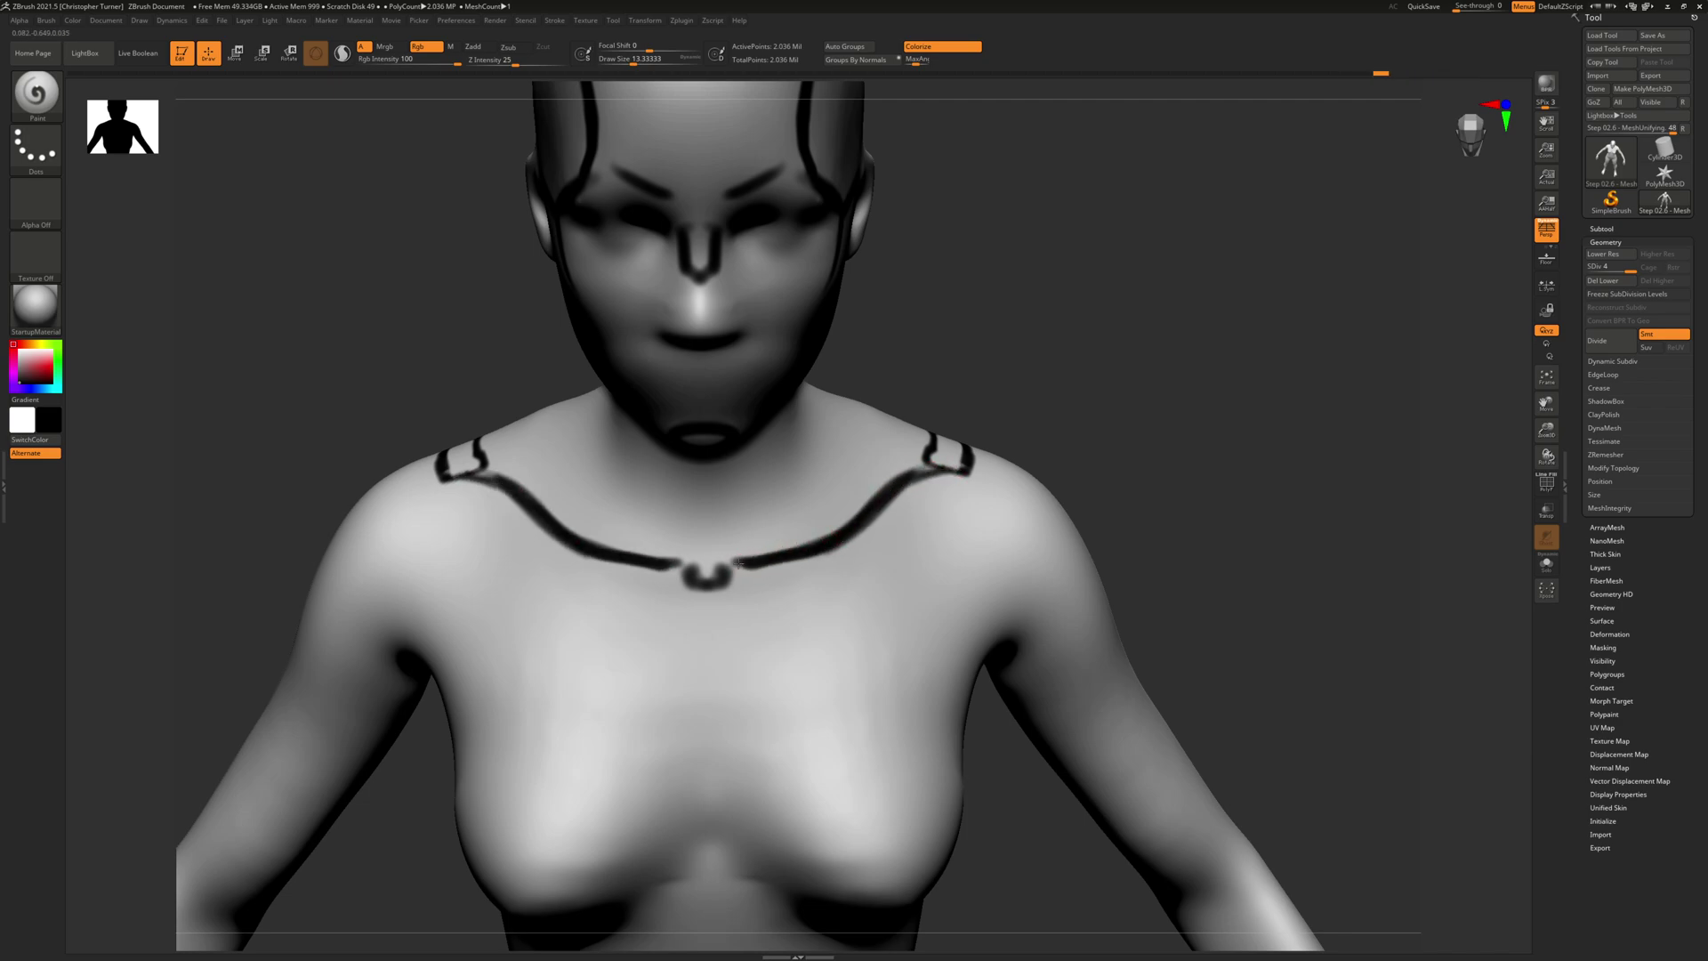
Paint the shoulder-blade lines on the back, running inward from the shoulder outlines and down along the inner edges.
mouse_move(1236, 341)
left_mouse_down()
mouse_move(1212, 377)
mouse_move(1241, 450)
mouse_move(1232, 439)
mouse_move(1110, 488)
mouse_move(889, 480)
mouse_move(936, 491)
mouse_move(1043, 445)
mouse_move(874, 463)
left_mouse_up()
mouse_move(982, 402)
left_mouse_down()
mouse_move(839, 472)
mouse_move(879, 659)
left_mouse_up()
left_click_drag(871, 467, 897, 711)
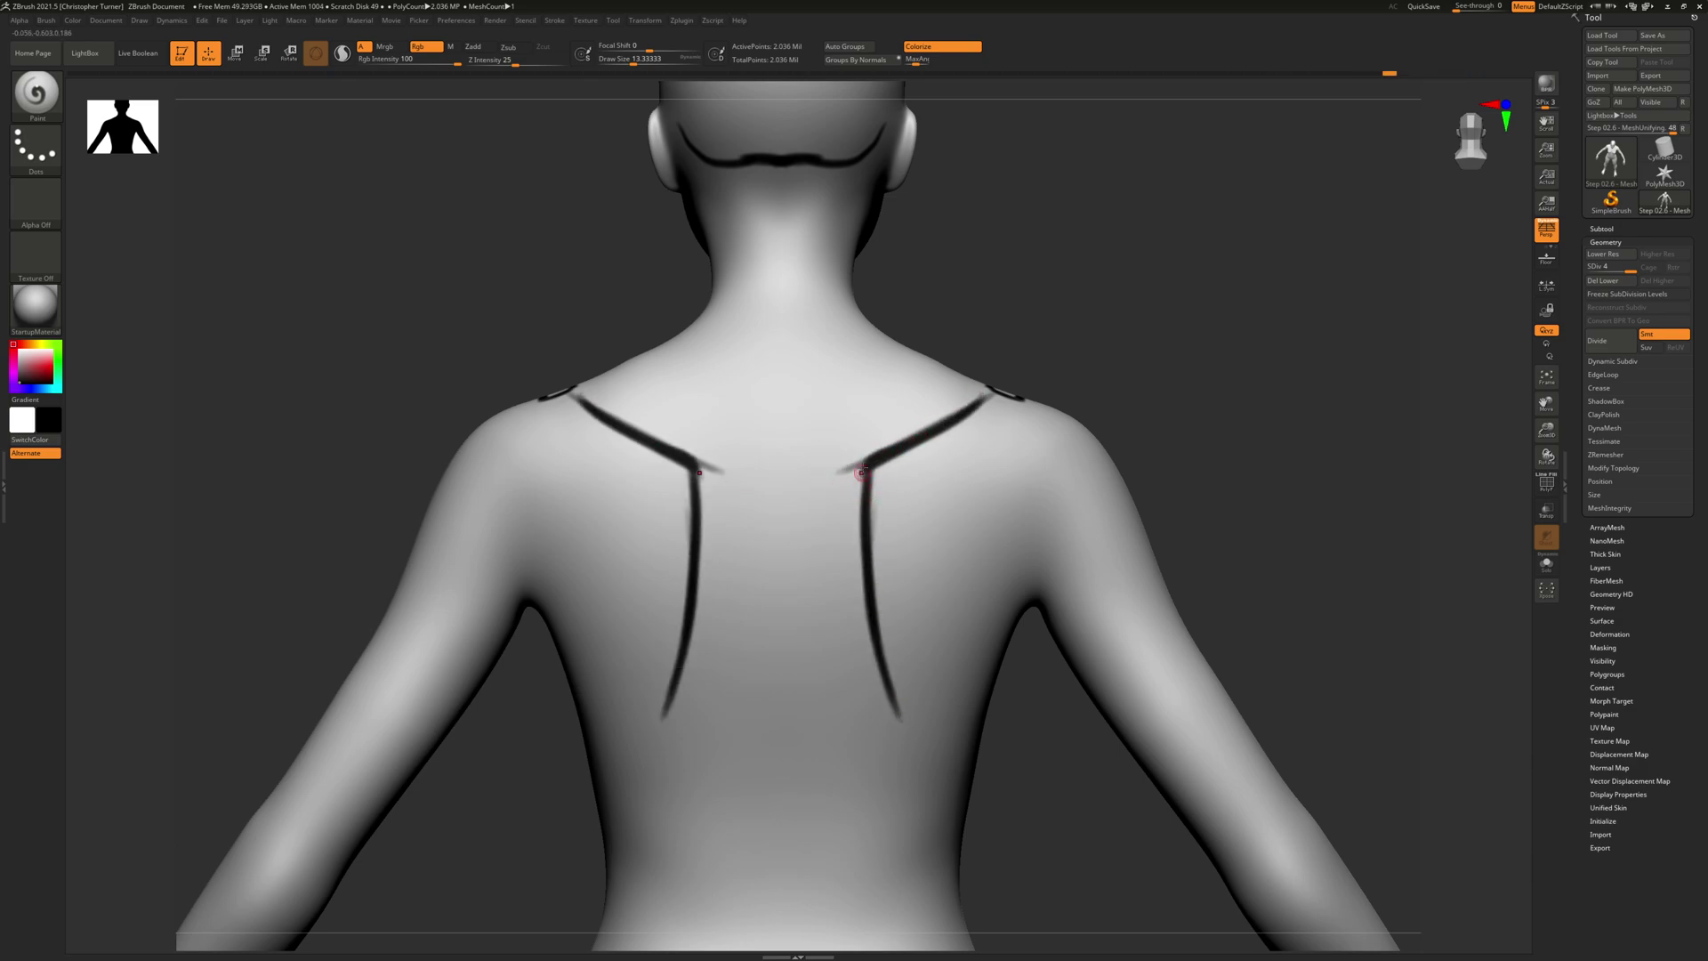
left_click_drag(862, 471, 890, 685)
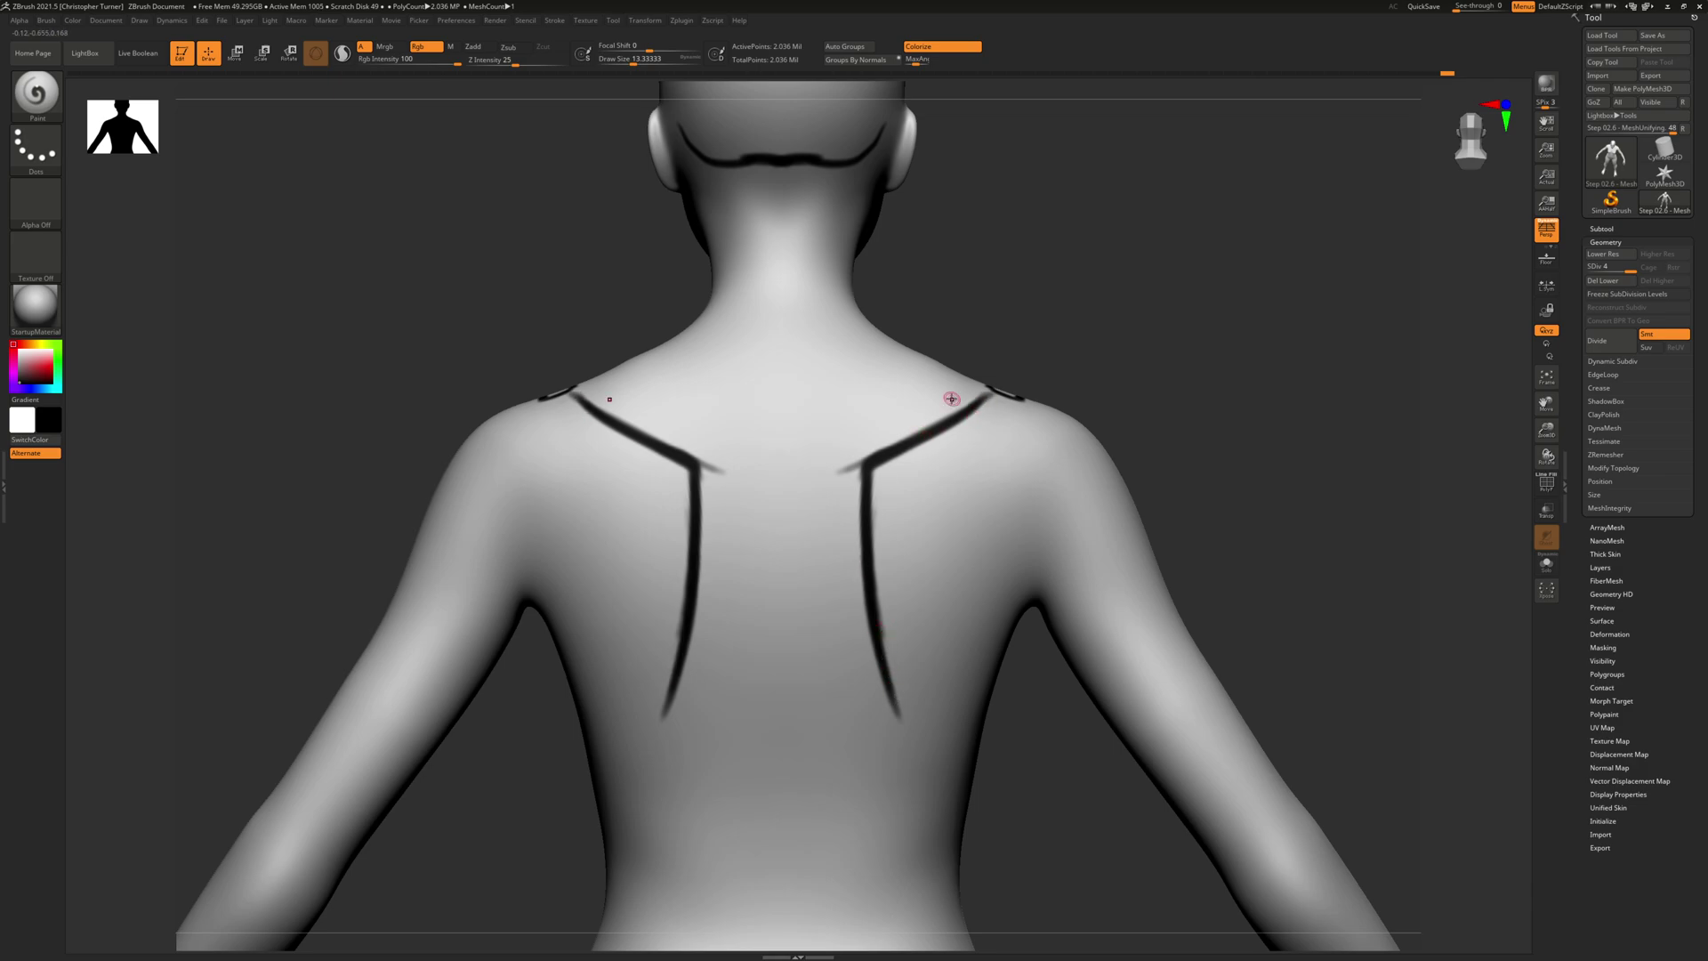
Paint the breastbone as a thick vertical line from the neck notch to just below the breasts.
key("f")
mouse_move(1128, 431)
left_mouse_down()
mouse_move(1317, 407)
mouse_move(1053, 355)
mouse_move(1052, 397)
mouse_move(1115, 437)
left_mouse_up()
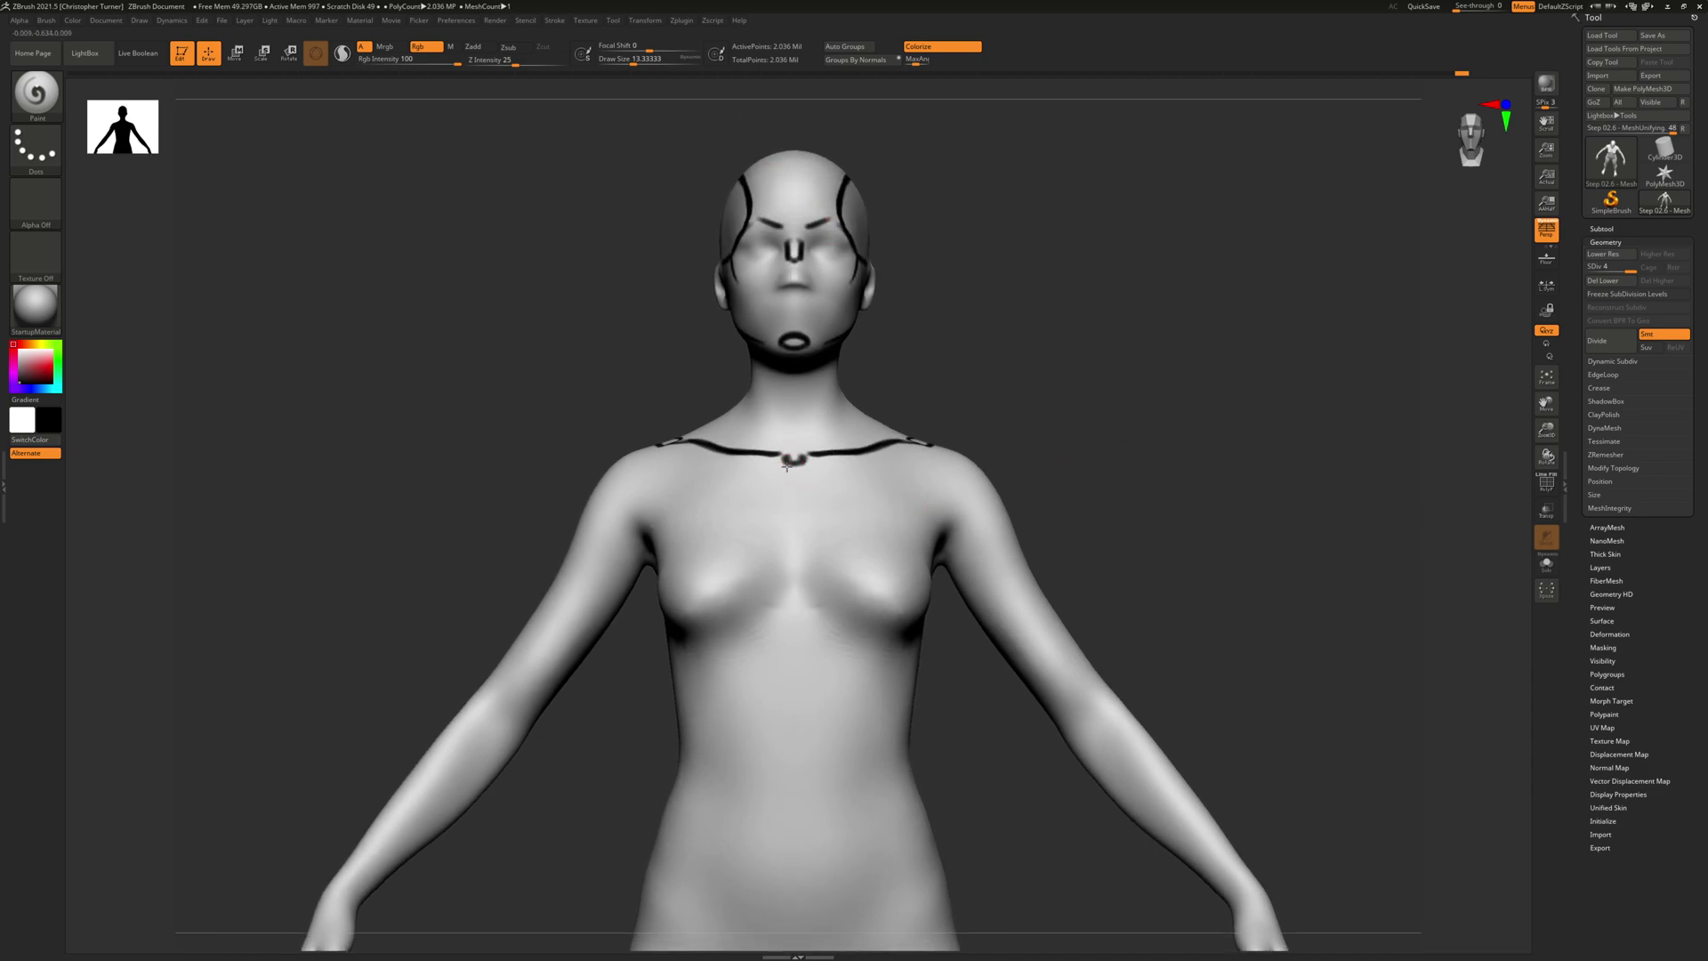
mouse_move(786, 465)
left_mouse_down()
mouse_move(790, 640)
mouse_move(792, 529)
mouse_move(794, 592)
left_mouse_up()
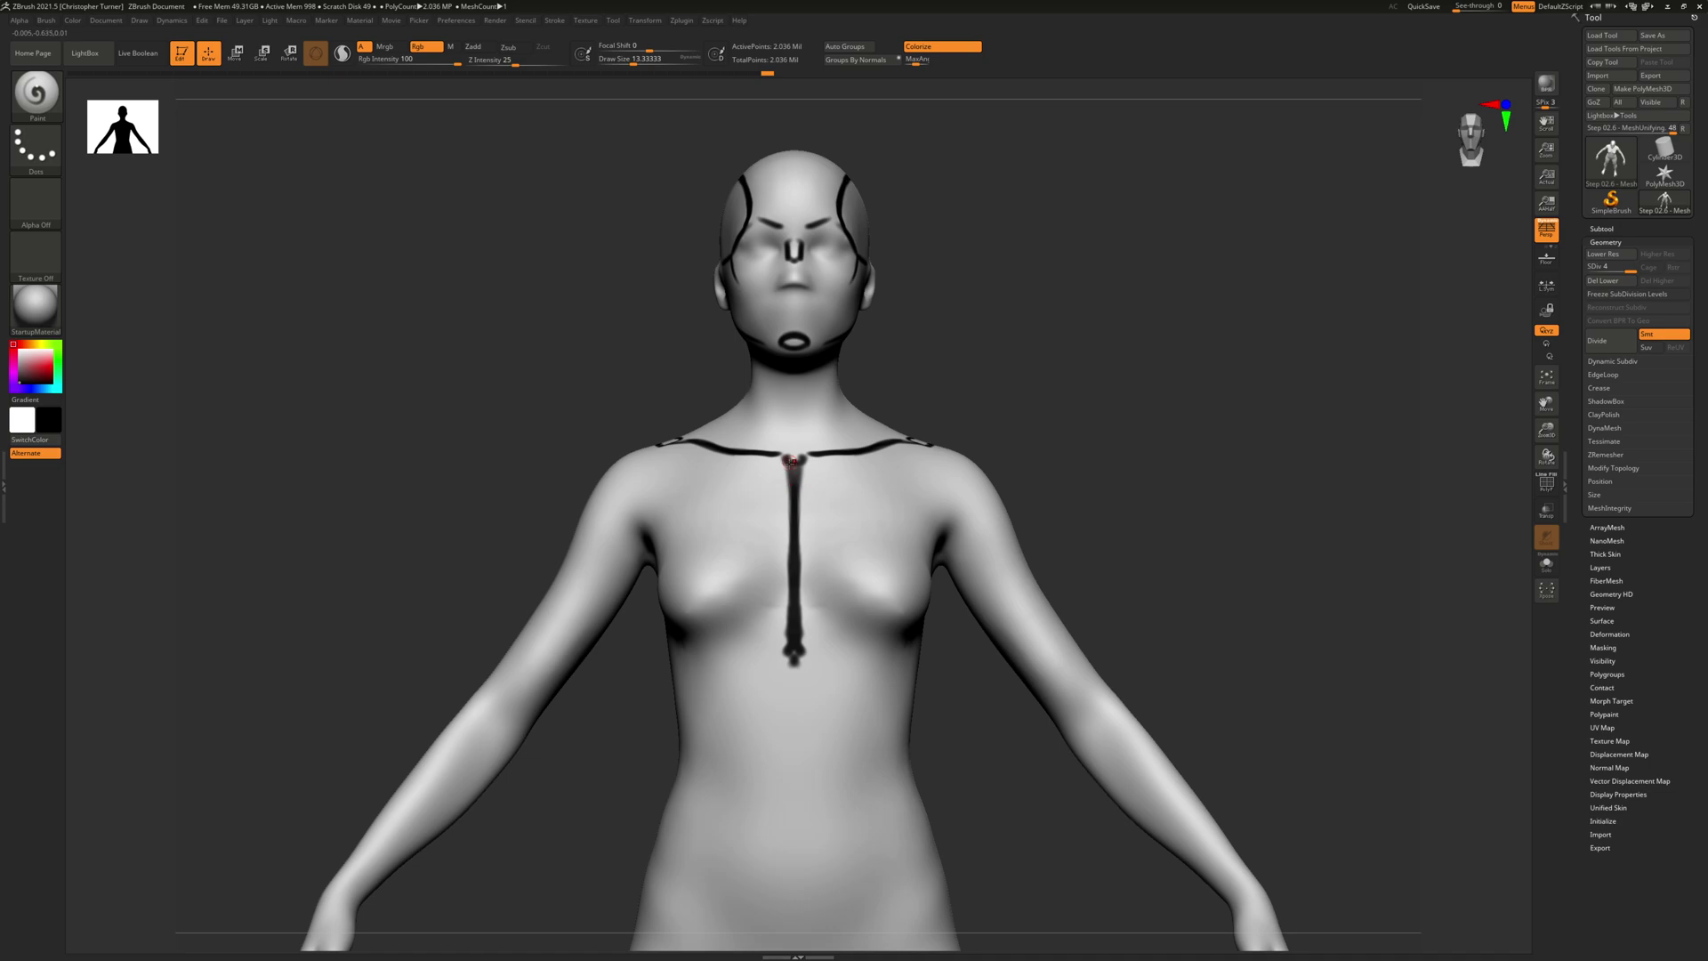
left_click_drag(790, 461, 788, 612)
mouse_move(1023, 459)
left_mouse_down()
mouse_move(1087, 446)
mouse_move(1072, 579)
left_mouse_up()
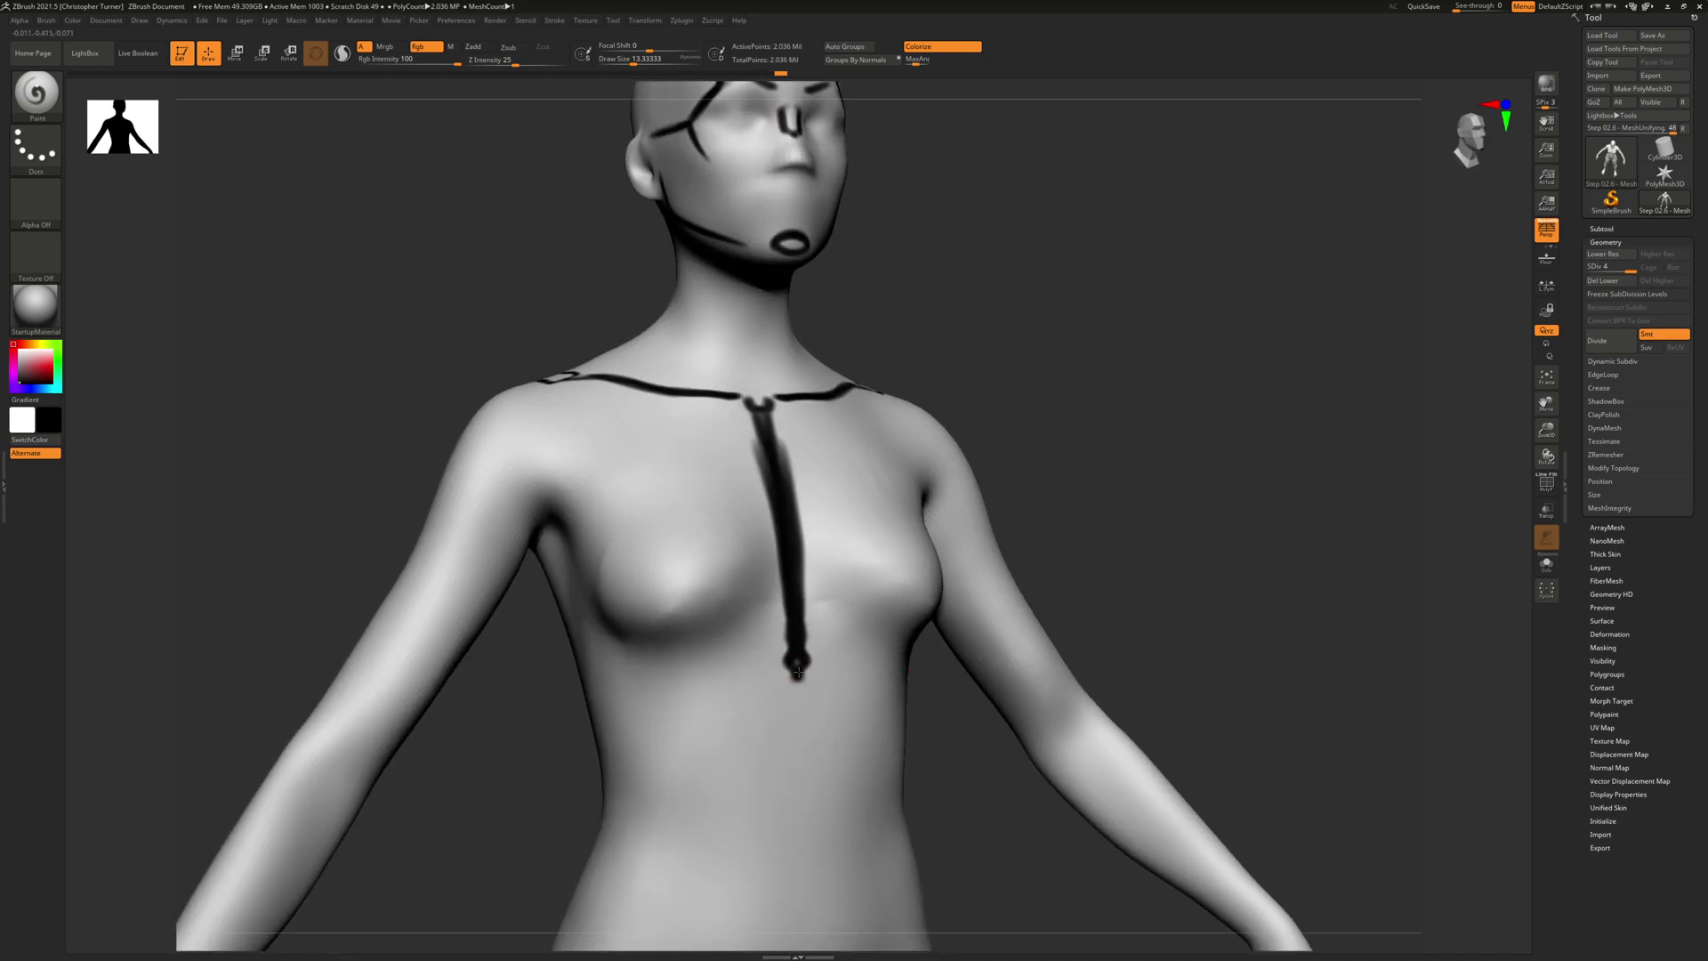
Paint the lower rib-cage lines from the bottom end of the breastbone, diverging down and outward across the abdomen.
mouse_move(1191, 454)
left_mouse_down("alt")
mouse_move(1240, 355)
mouse_move(1228, 397)
mouse_move(1171, 347)
mouse_move(1156, 452)
left_mouse_up("alt")
mouse_move(996, 464)
right_mouse_down()
mouse_move(1080, 487)
mouse_move(969, 534)
right_mouse_up()
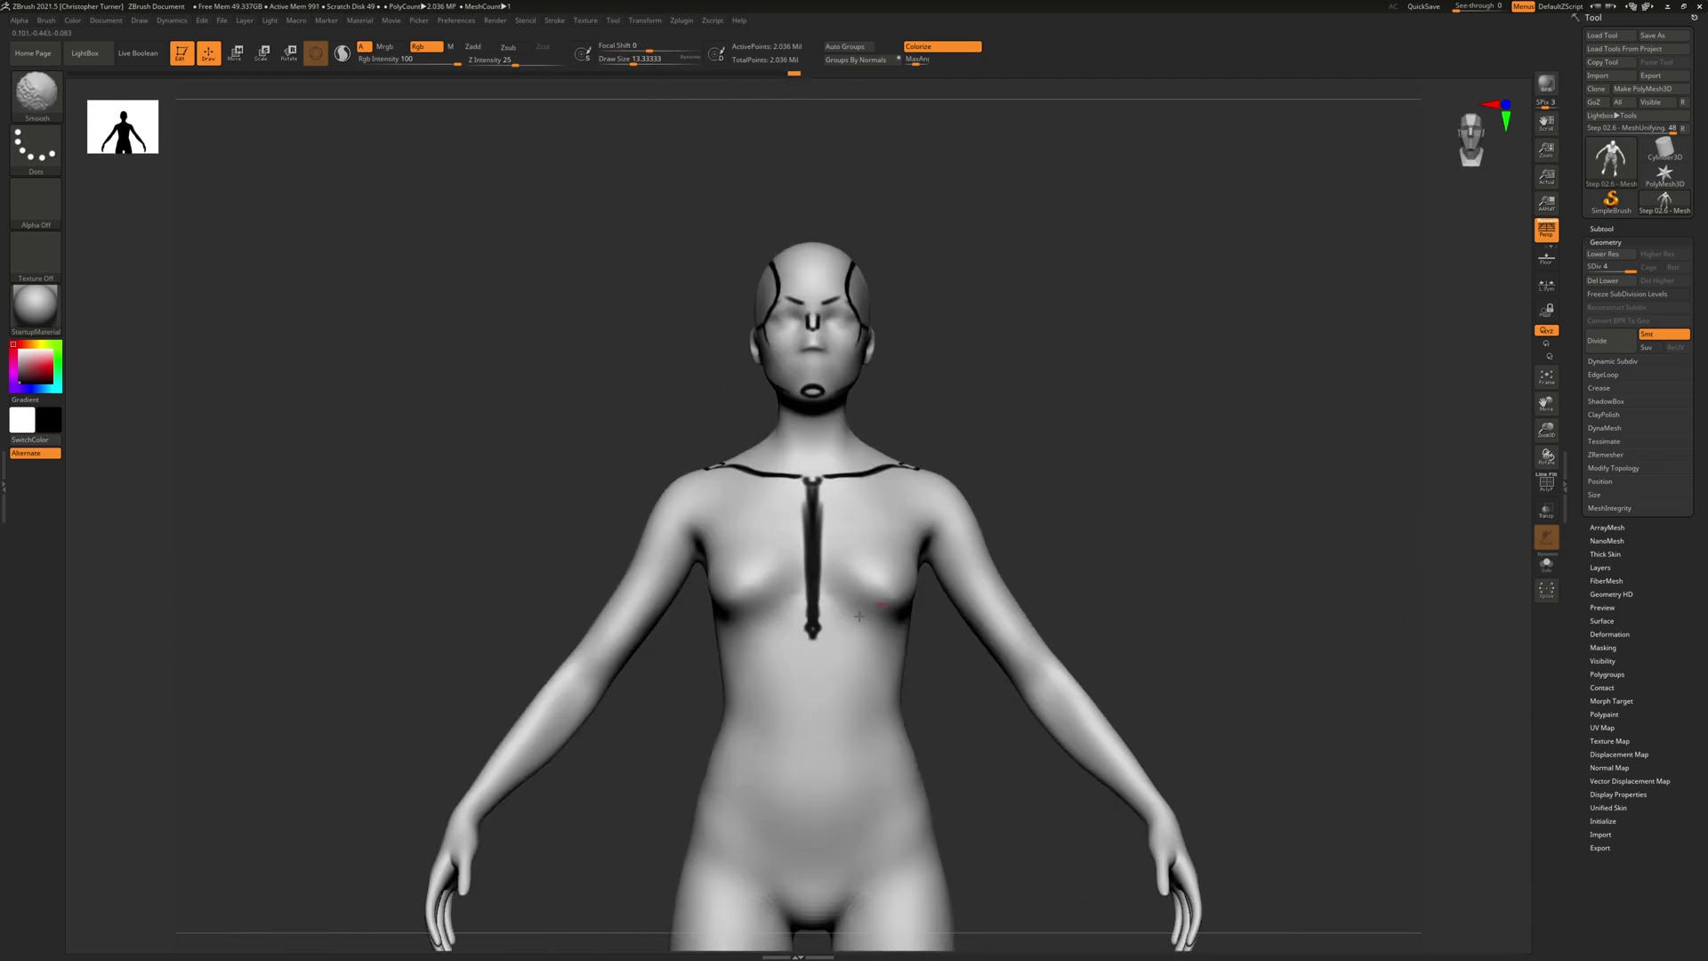
left_click_drag(768, 674, 761, 688)
left_click_drag(801, 627, 745, 703)
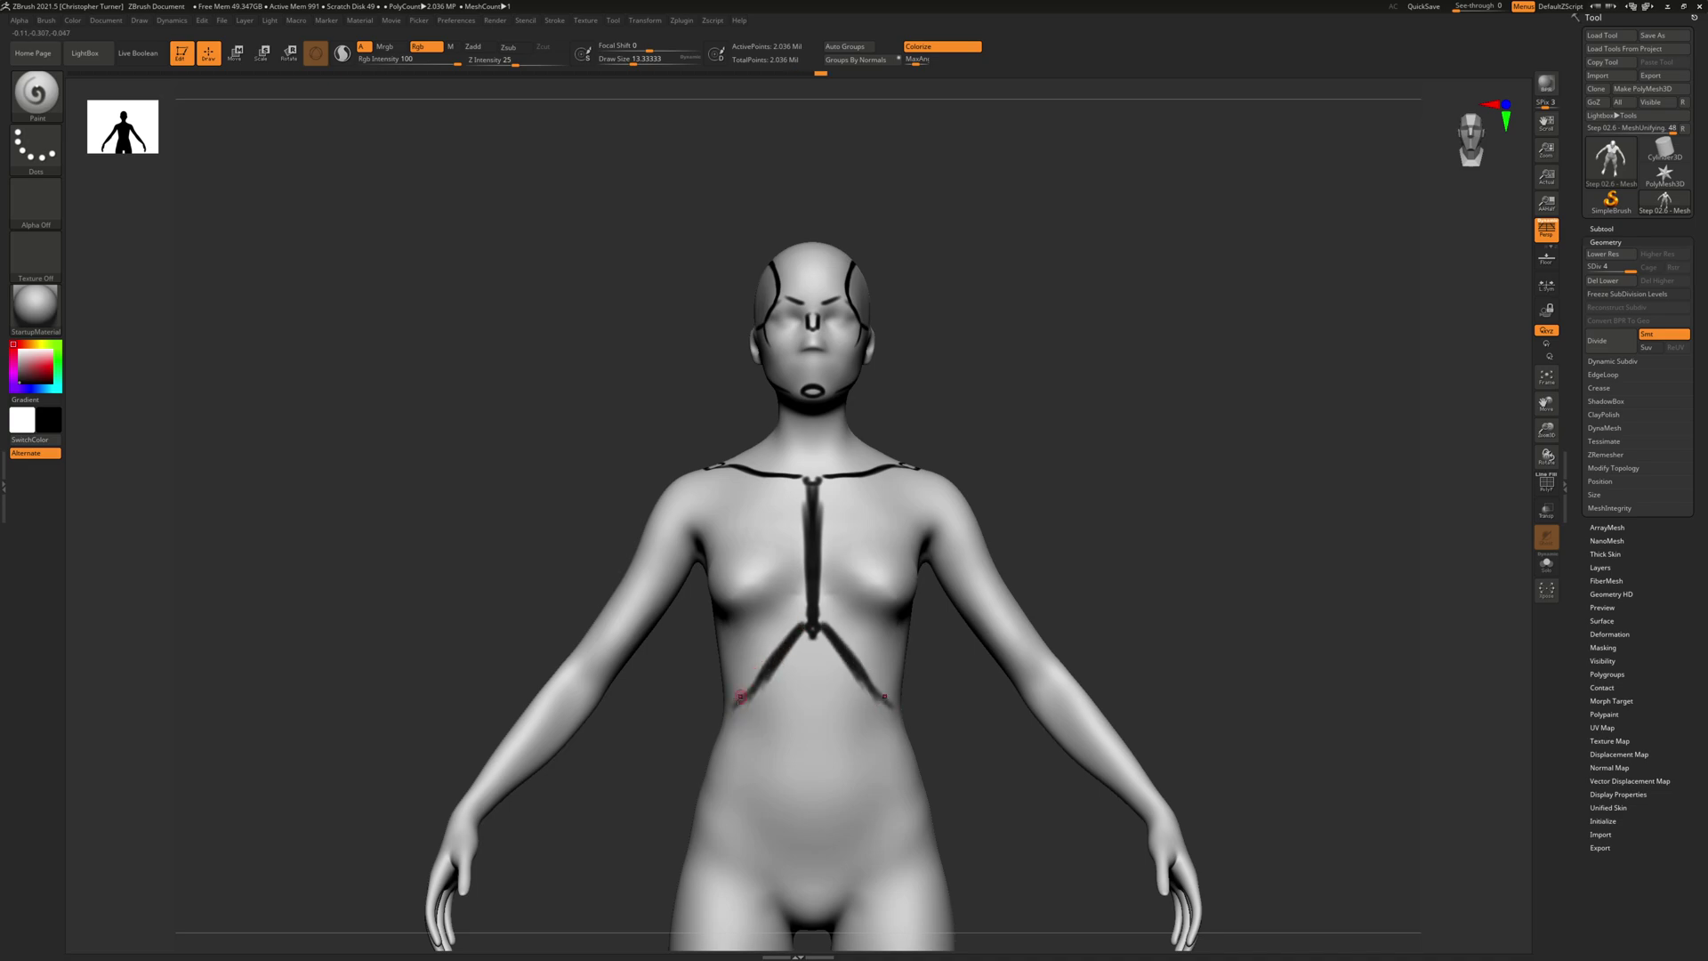
right_click_drag(1117, 527, 1151, 497)
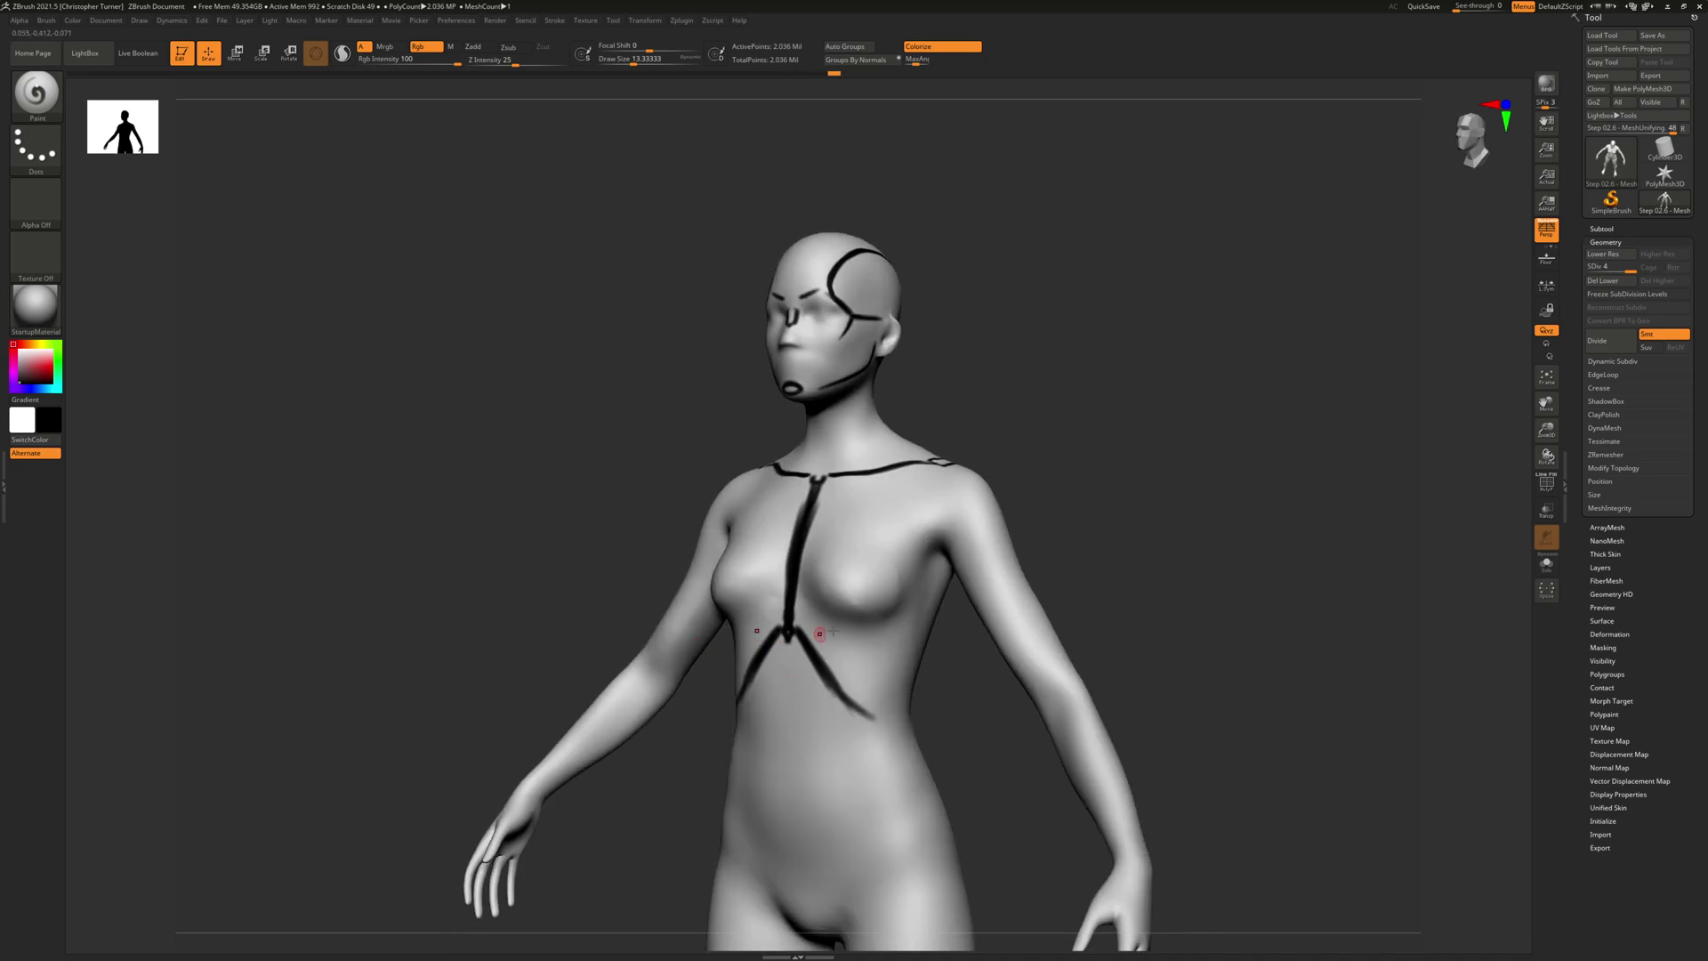
Thicken the diverging rib-cage lines and refine their edges from the breastbone tip to the sides of the waist.
mouse_move(990, 580)
right_mouse_down()
mouse_move(1204, 545)
mouse_move(1016, 606)
right_mouse_up()
right_click_drag(1157, 401, 1219, 324, "alt")
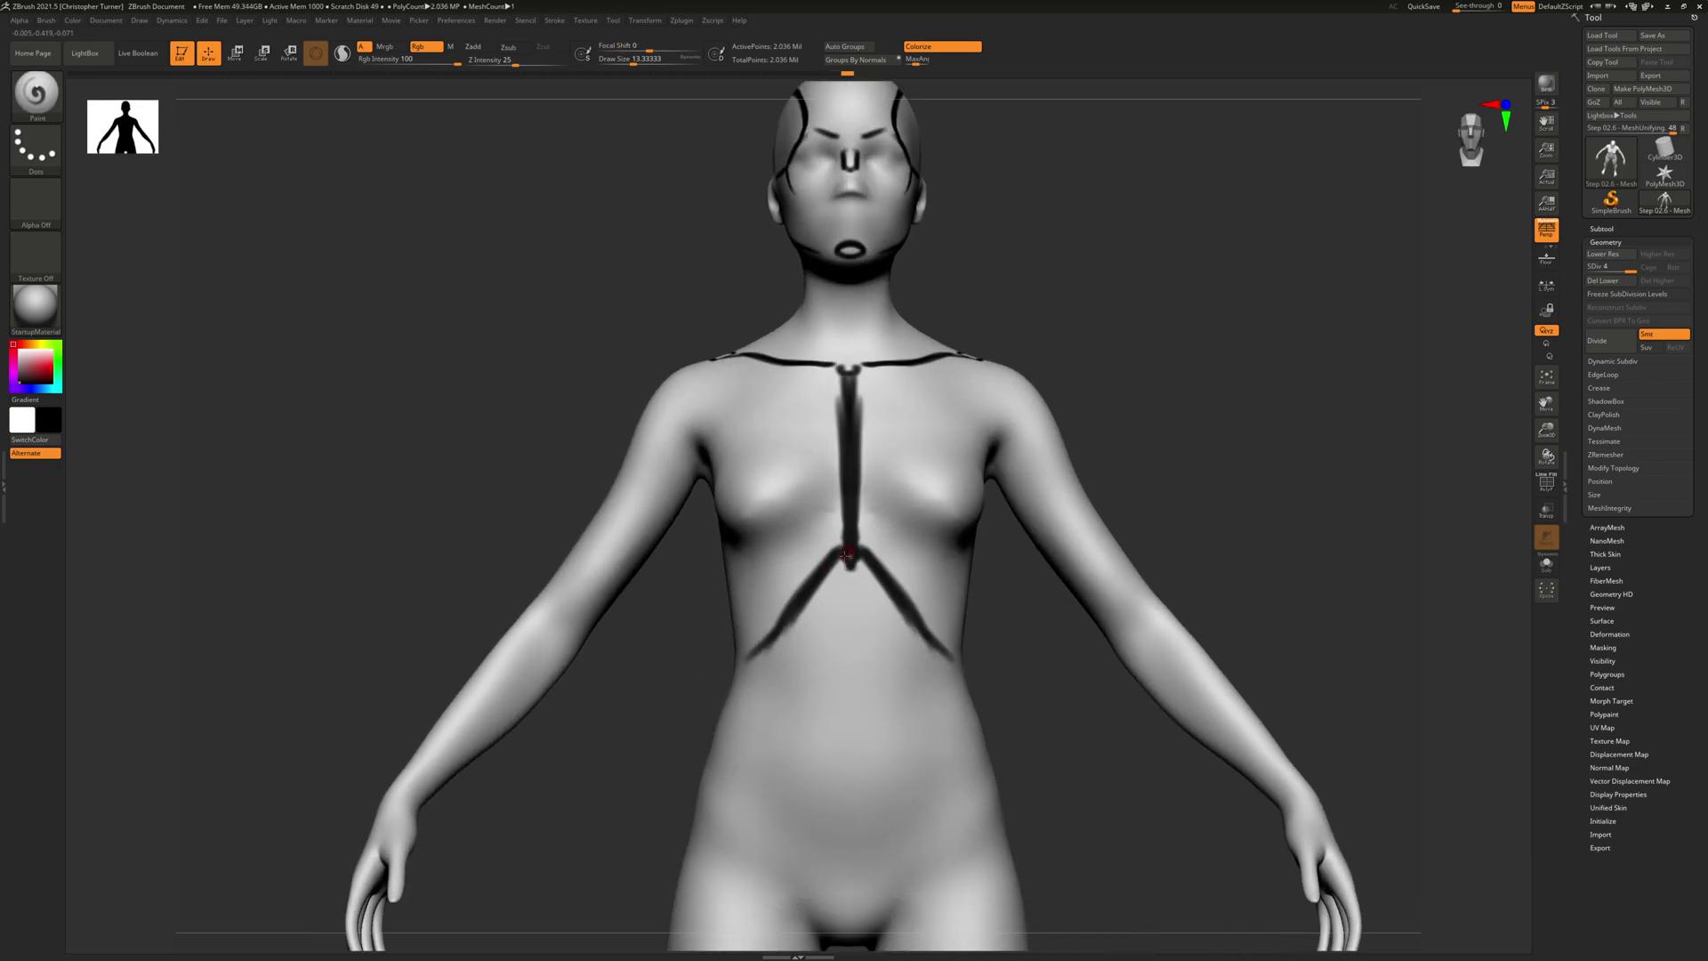
left_click_drag(845, 556, 781, 644)
left_click_drag(824, 552, 773, 628, "alt")
mouse_move(848, 551)
left_mouse_down()
mouse_move(827, 583)
mouse_move(819, 561)
mouse_move(753, 654)
left_mouse_up()
Paint a small diamond outline at the back of the neck's base and a straight spine line from it to the lower back.
left_click_drag(1162, 484, 1090, 484)
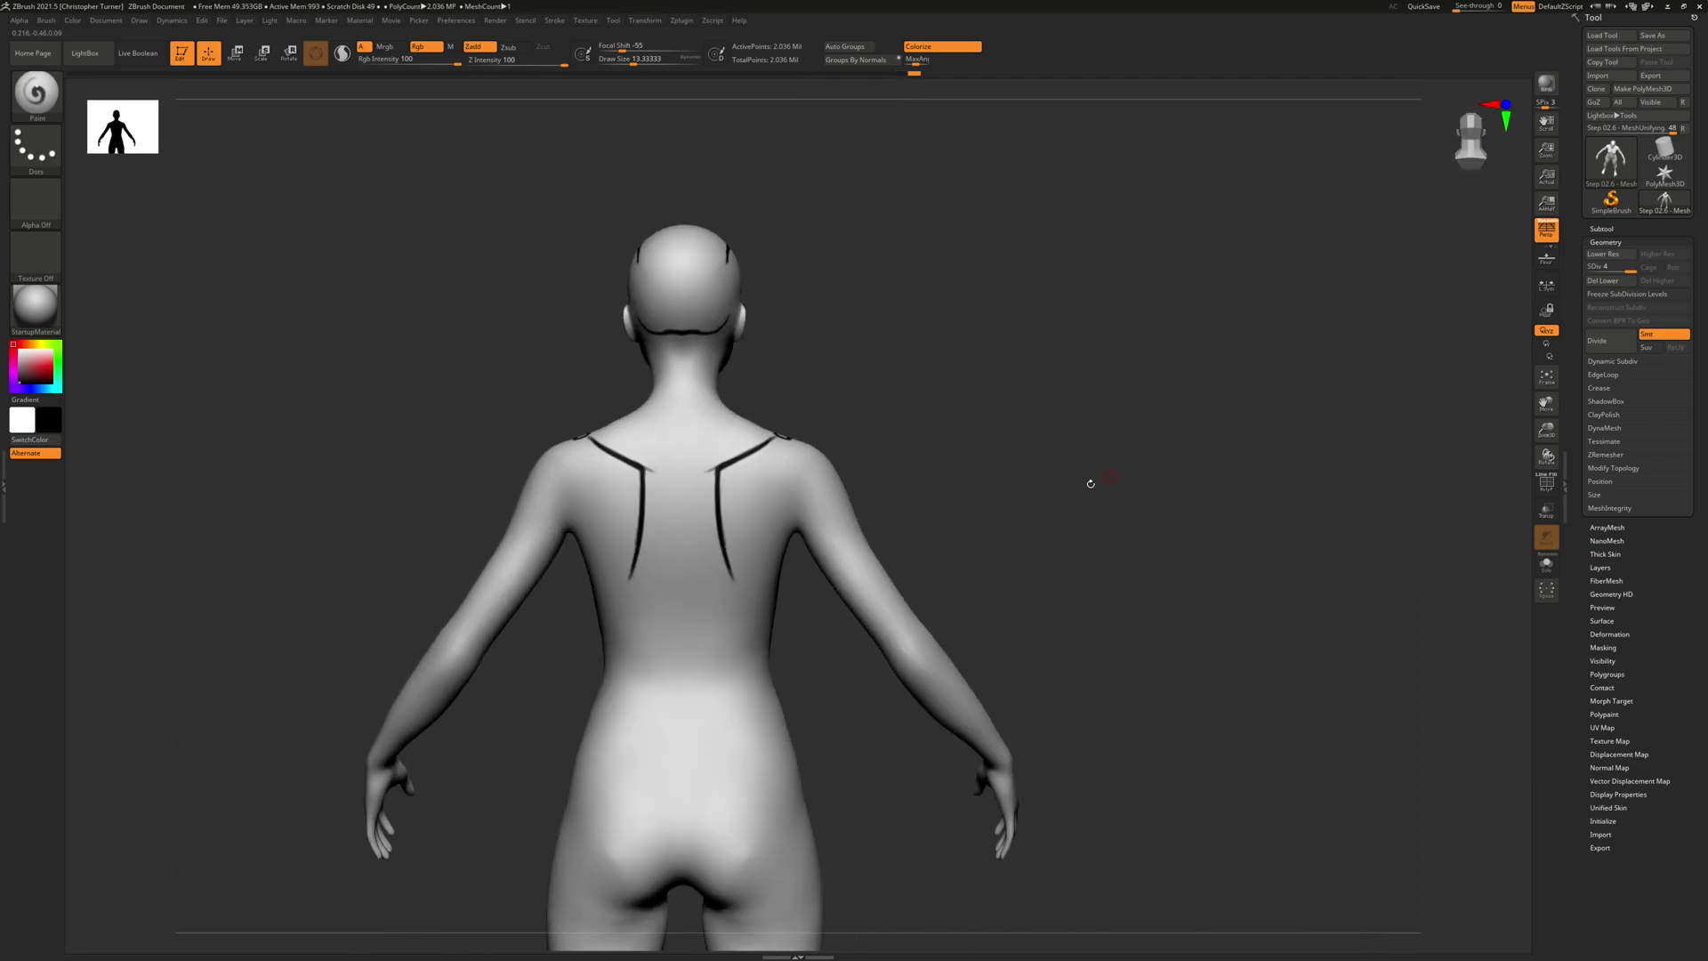
mouse_move(1013, 394)
left_mouse_down("alt")
mouse_move(1026, 496)
mouse_move(1081, 383)
mouse_move(890, 458)
mouse_move(951, 518)
left_mouse_up("alt")
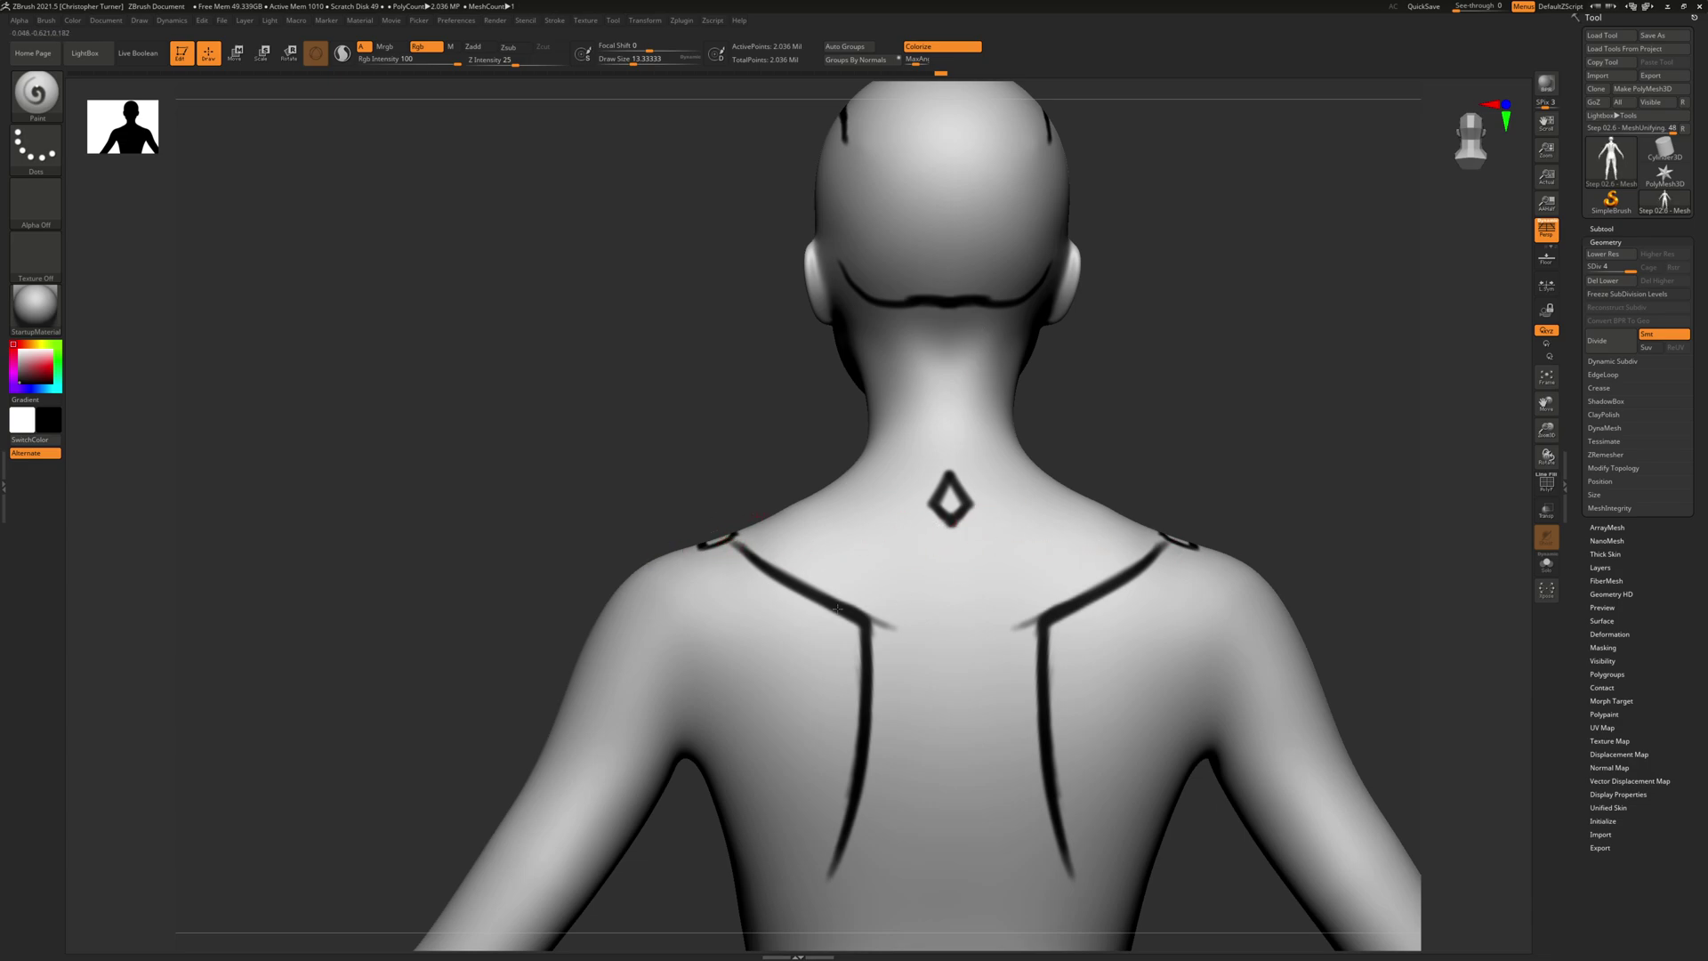
left_click_drag(1278, 449, 1103, 179, "alt")
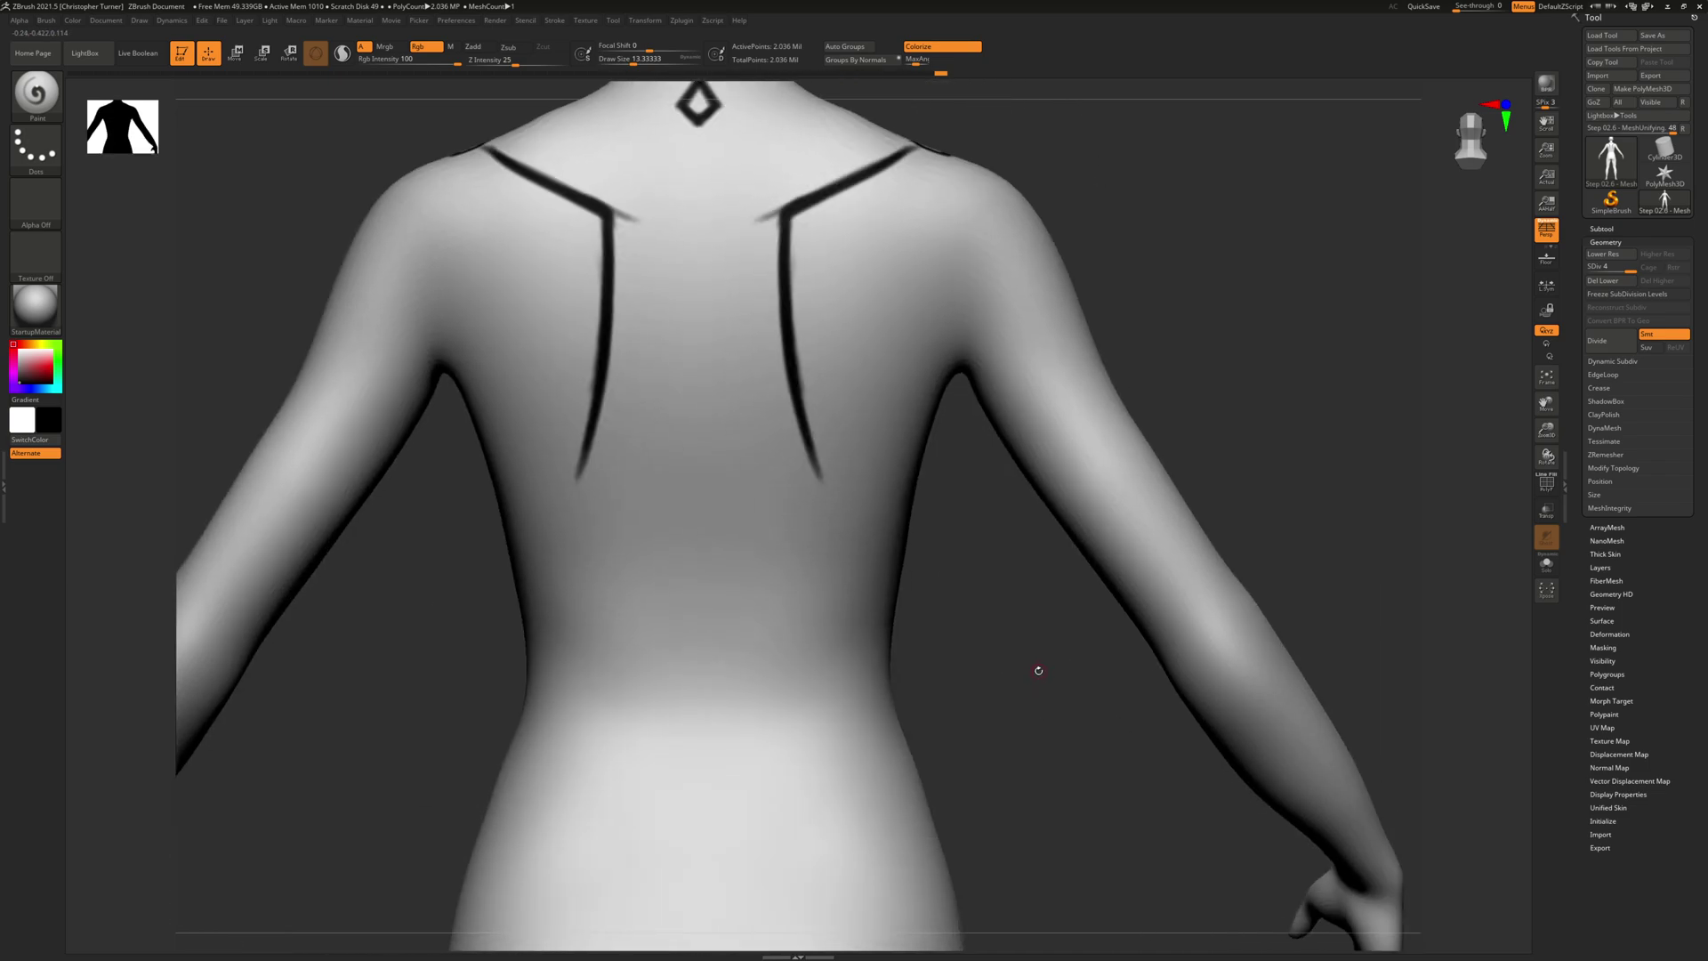
left_click_drag(1037, 671, 998, 647, "alt")
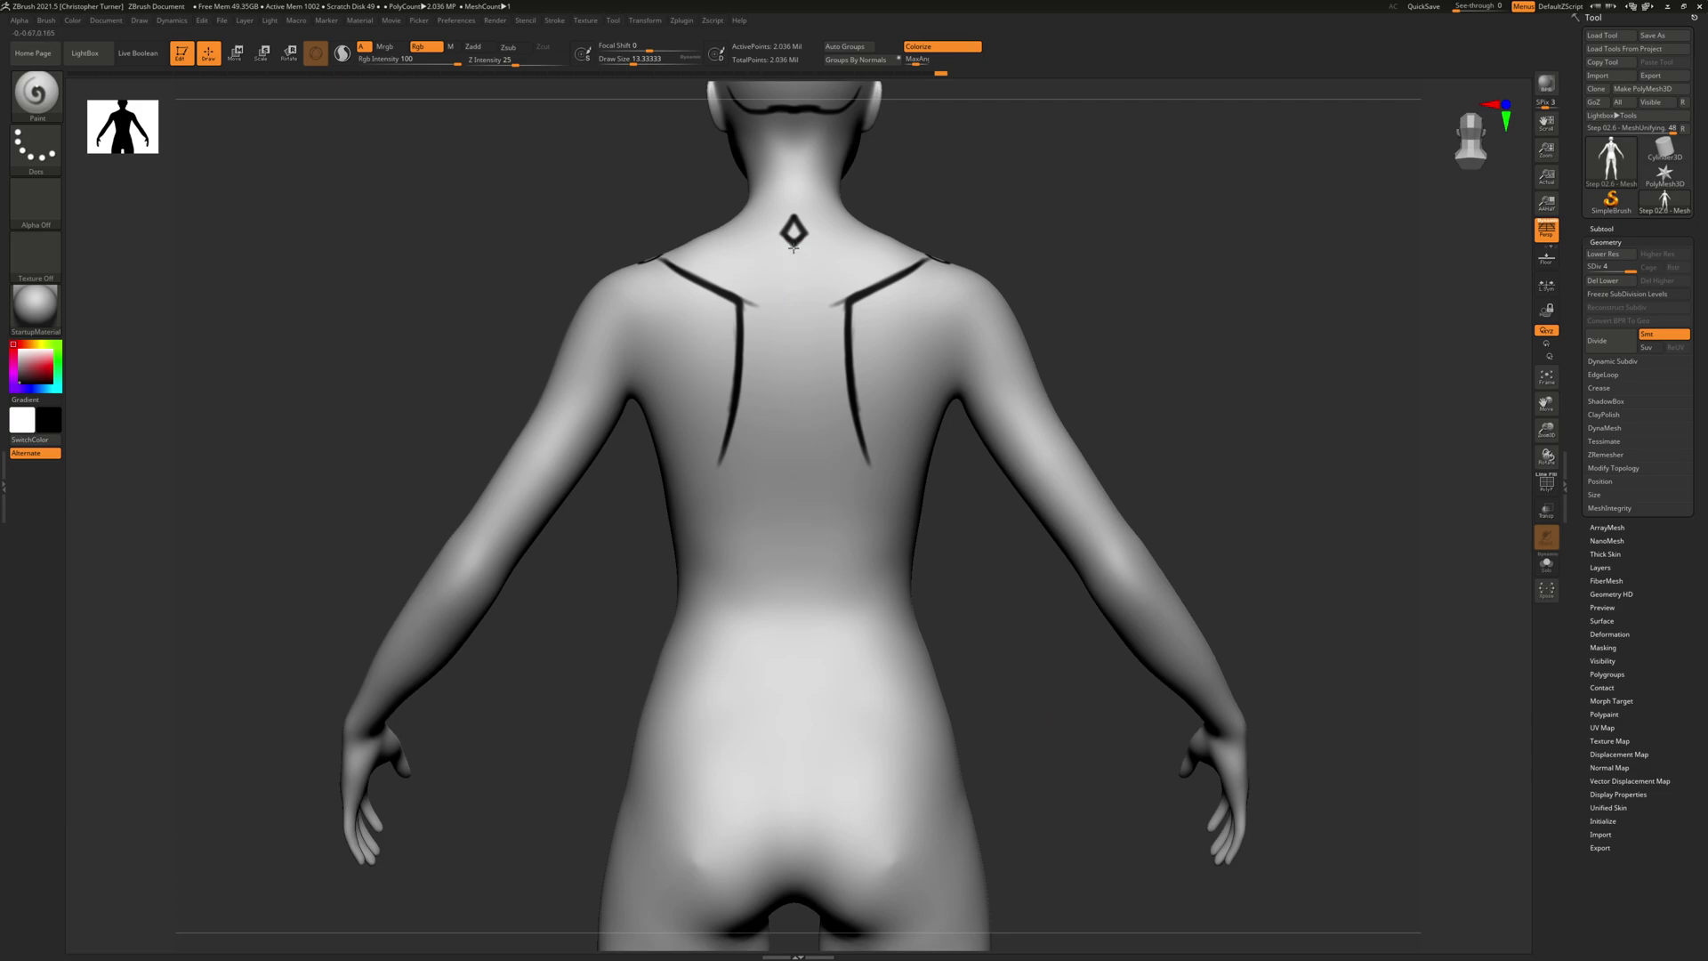
key("shift")
left_click_drag(836, 634, 794, 694)
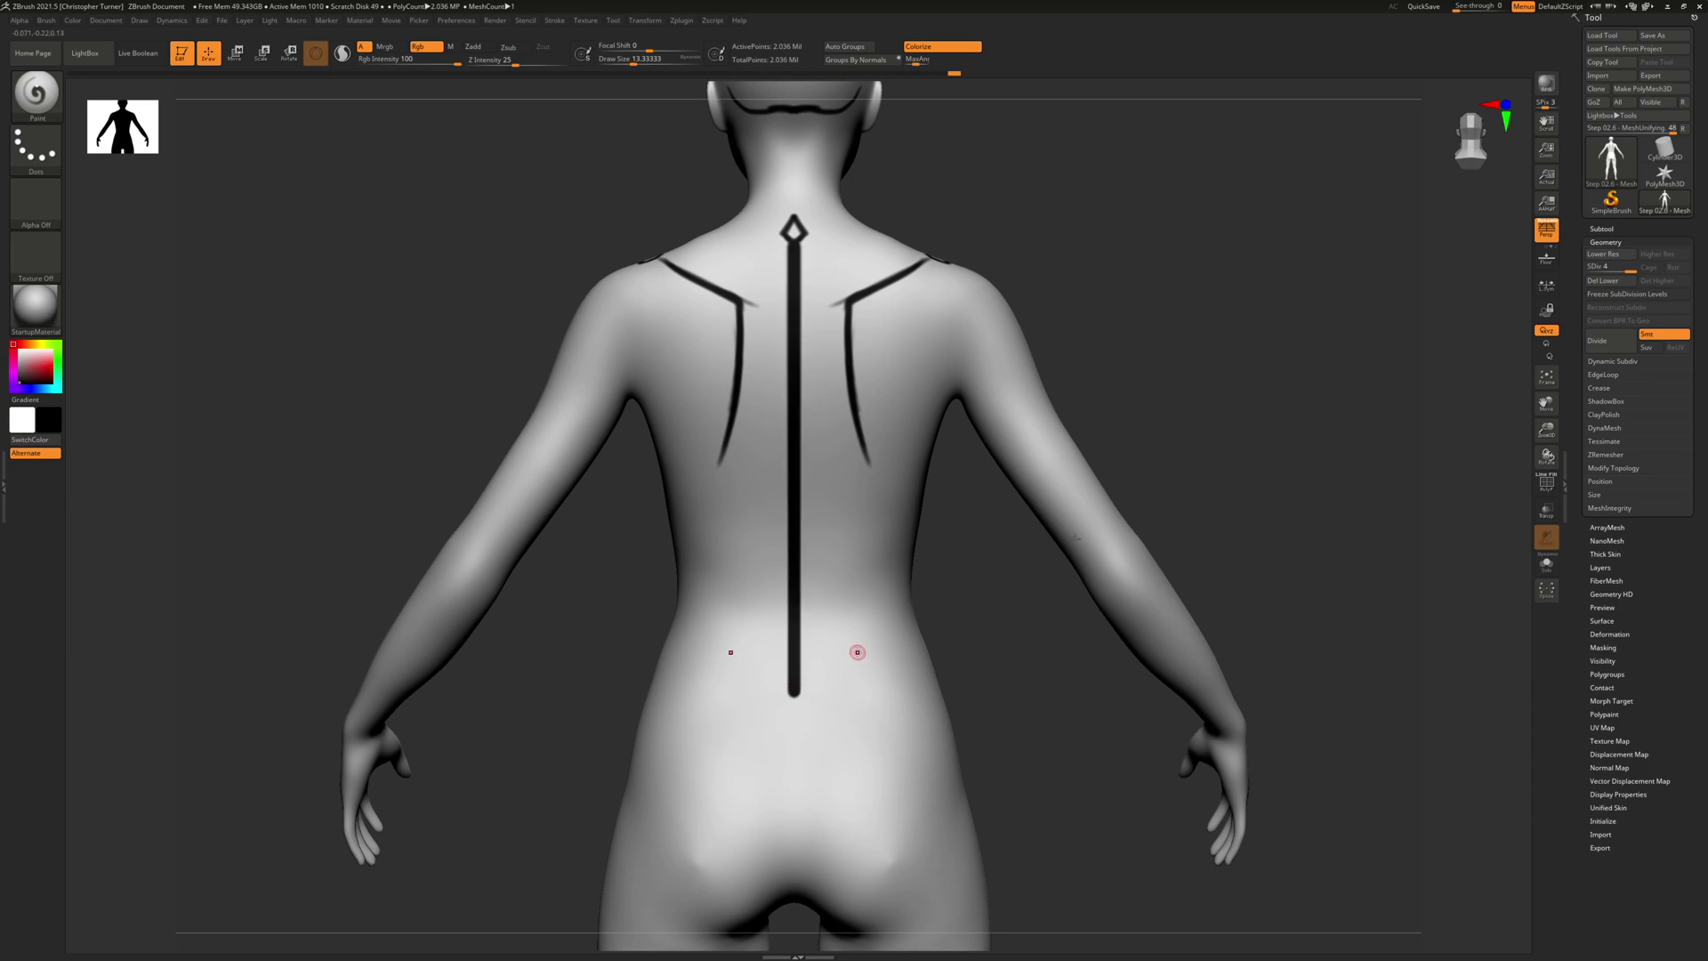
left_click_drag(1041, 543, 1296, 419)
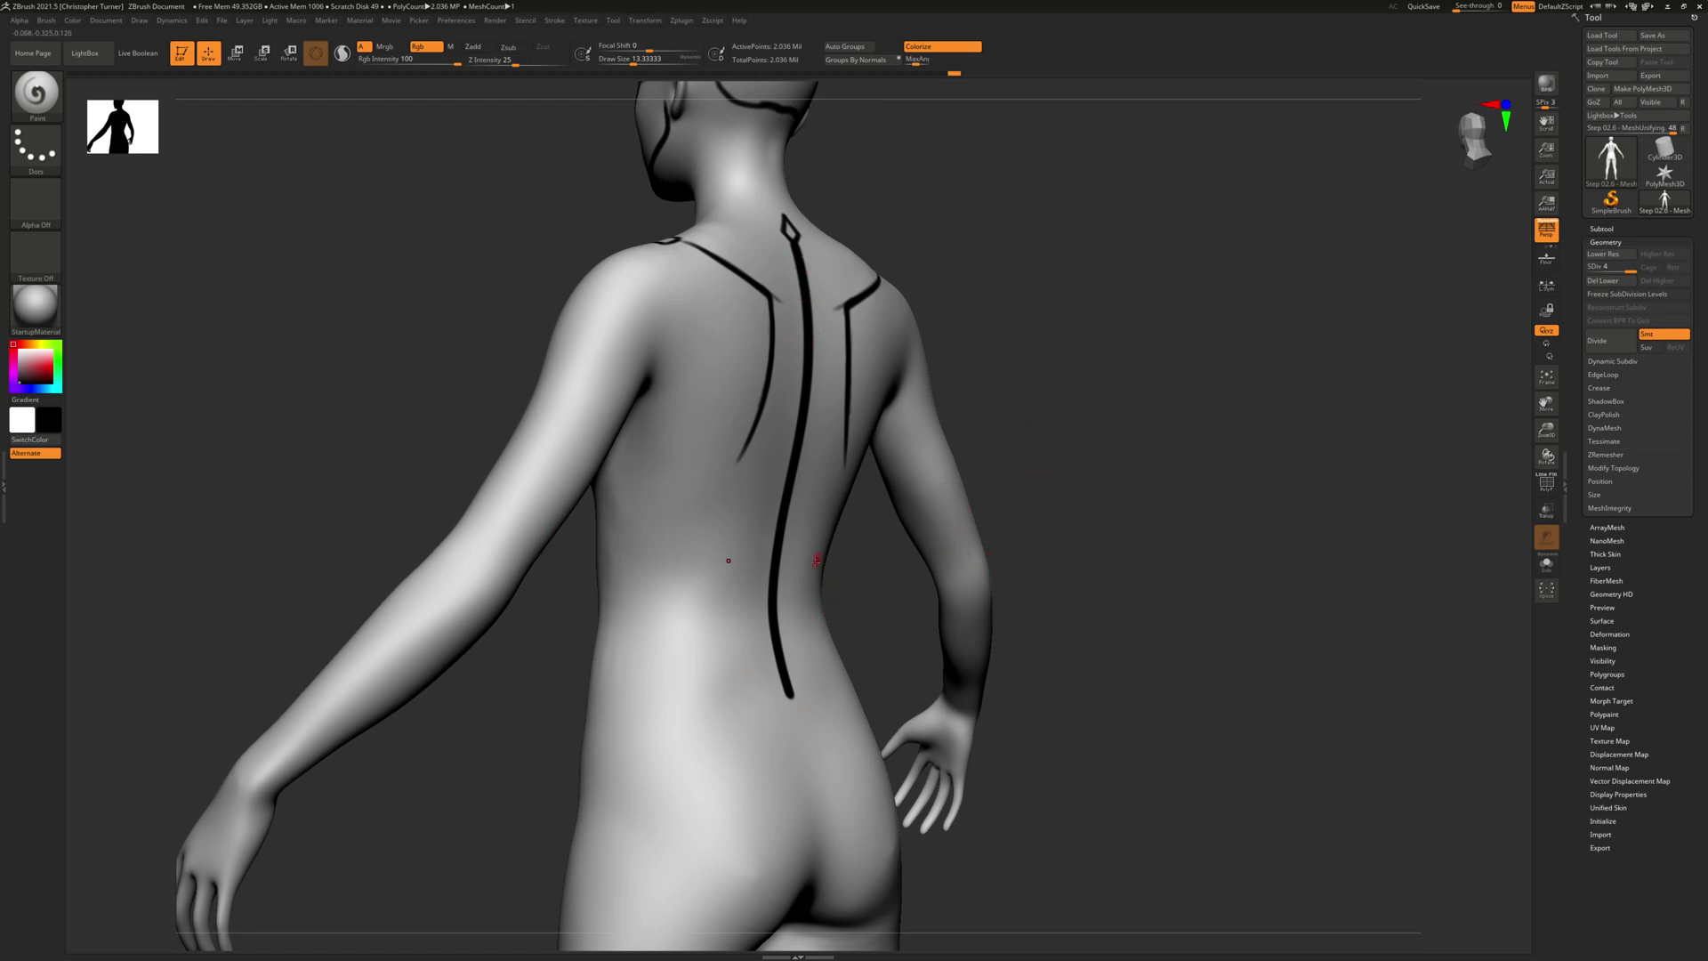
Paint small slanted oval outlines on the front hip points of the pelvis, one on each side.
left_click_drag(1186, 433, 997, 542, "shift")
left_click_drag(1353, 712, 898, 701)
left_click_drag(1028, 693, 799, 719)
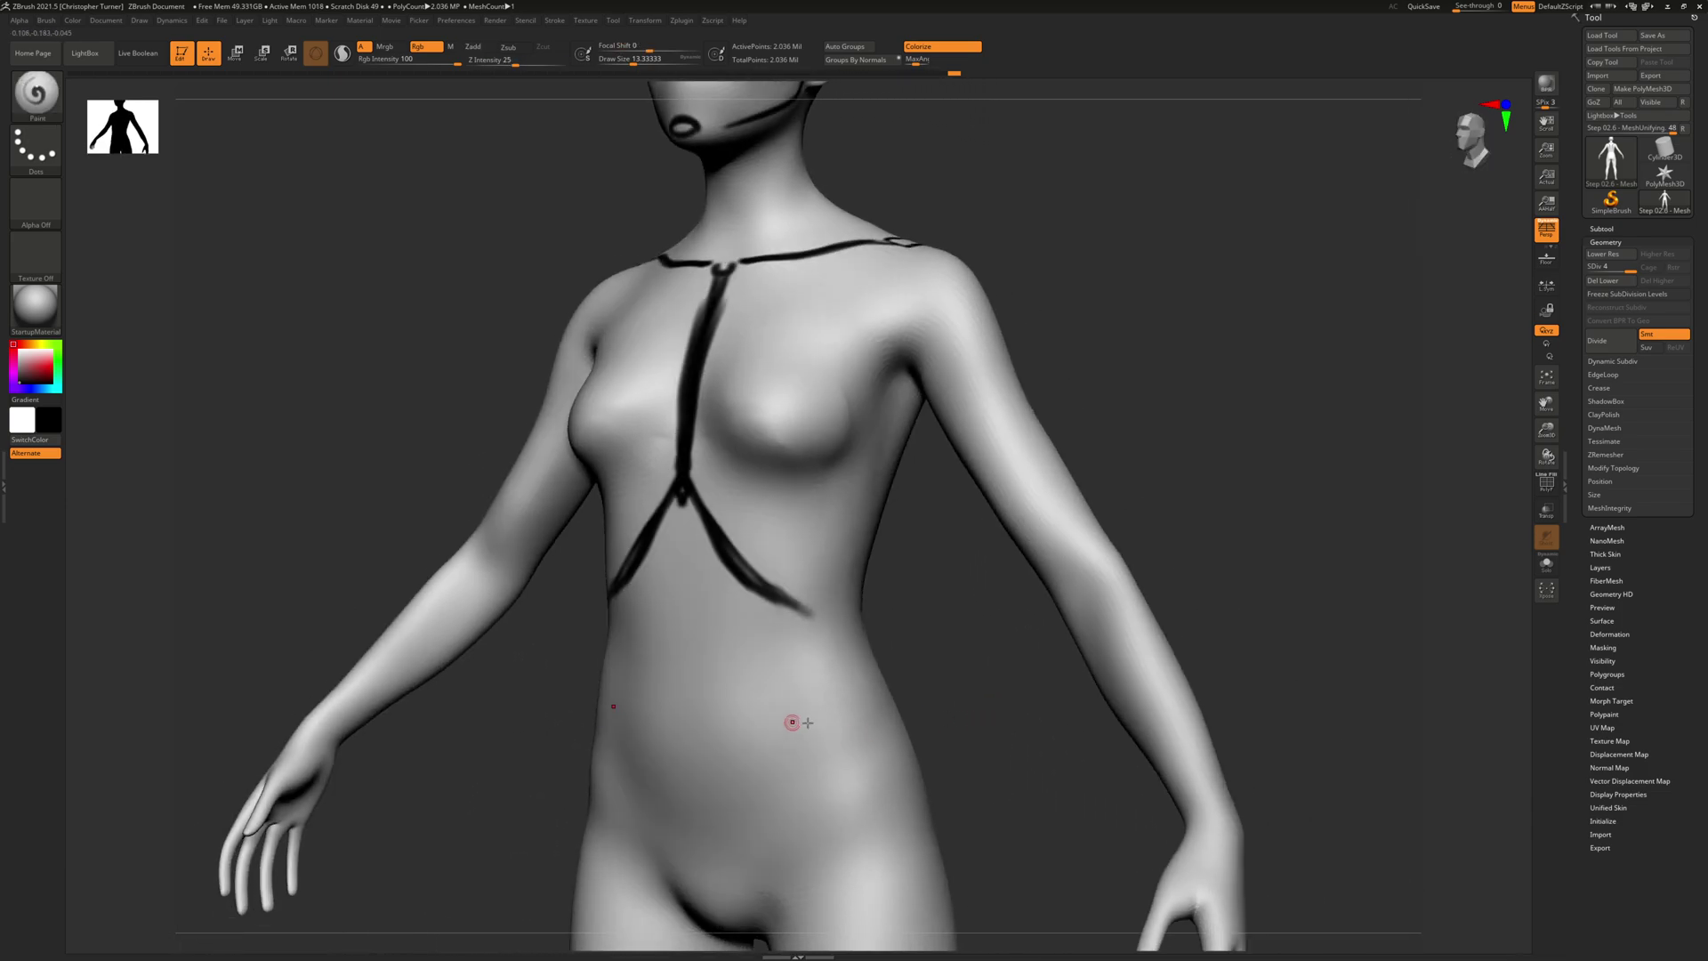
left_click_drag(954, 678, 989, 679, "shift")
left_click_drag(982, 746, 949, 641, "alt")
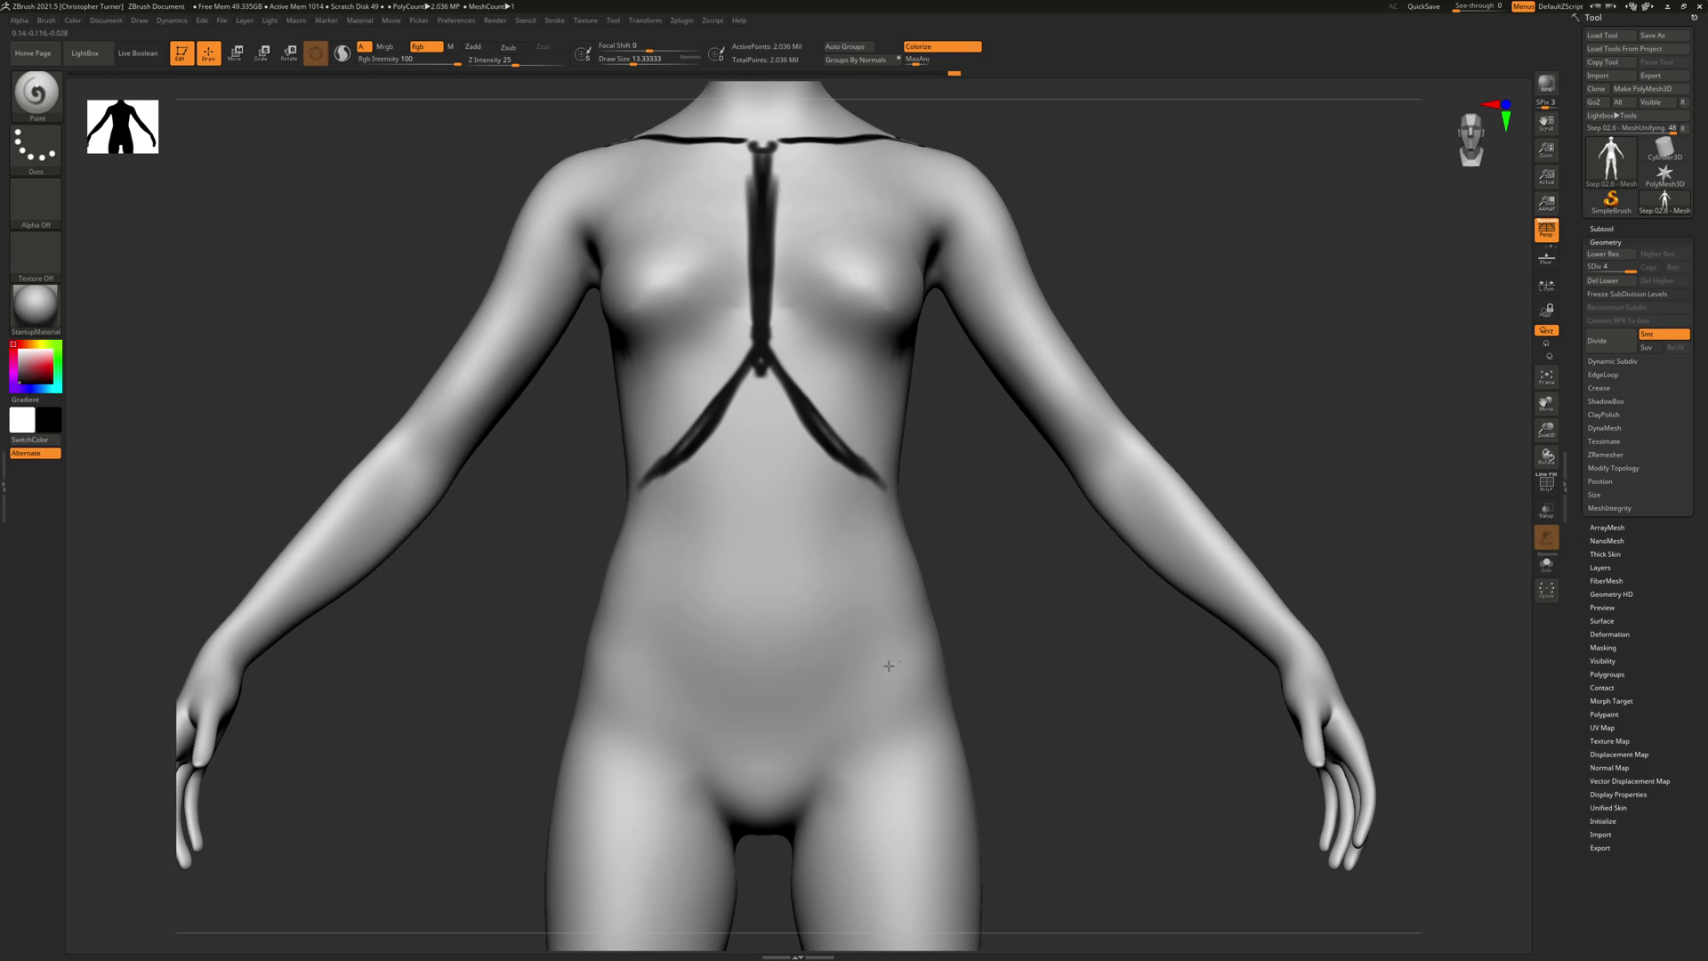
mouse_move(867, 684)
left_mouse_down()
mouse_move(906, 660)
mouse_move(861, 687)
mouse_move(901, 658)
mouse_move(885, 665)
left_mouse_up()
left_click_drag(1015, 598, 1156, 486, "alt")
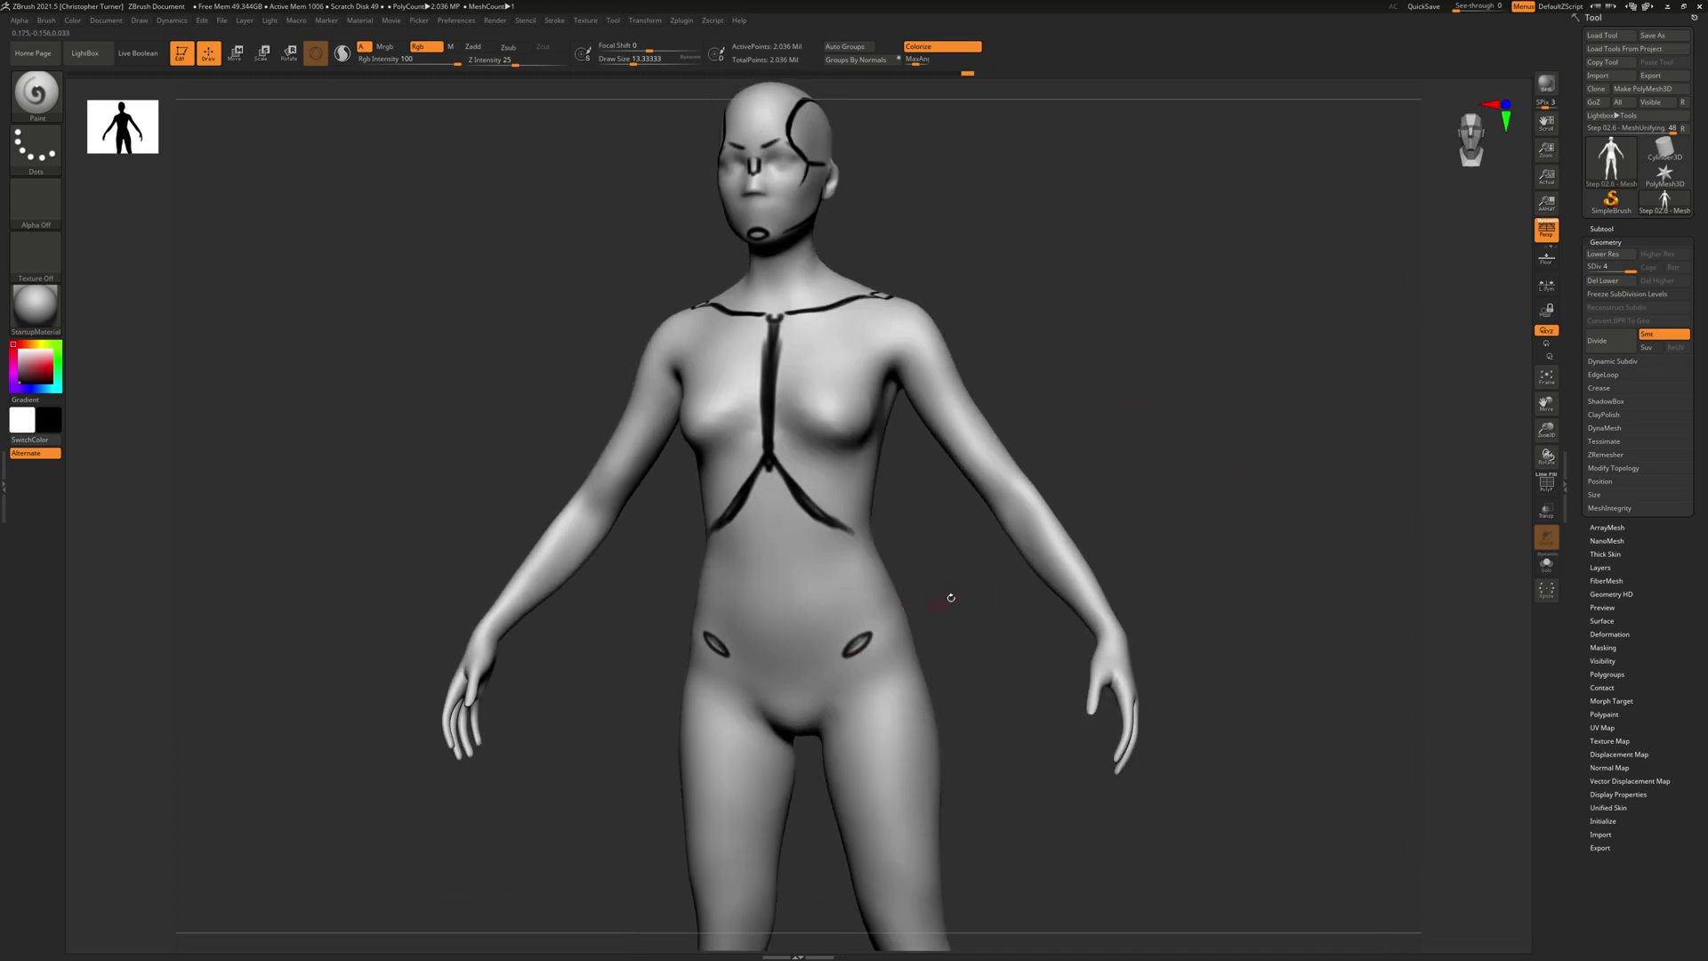
mouse_move(967, 617)
left_mouse_down("shift")
mouse_move(969, 600)
mouse_move(970, 648)
left_mouse_up("shift")
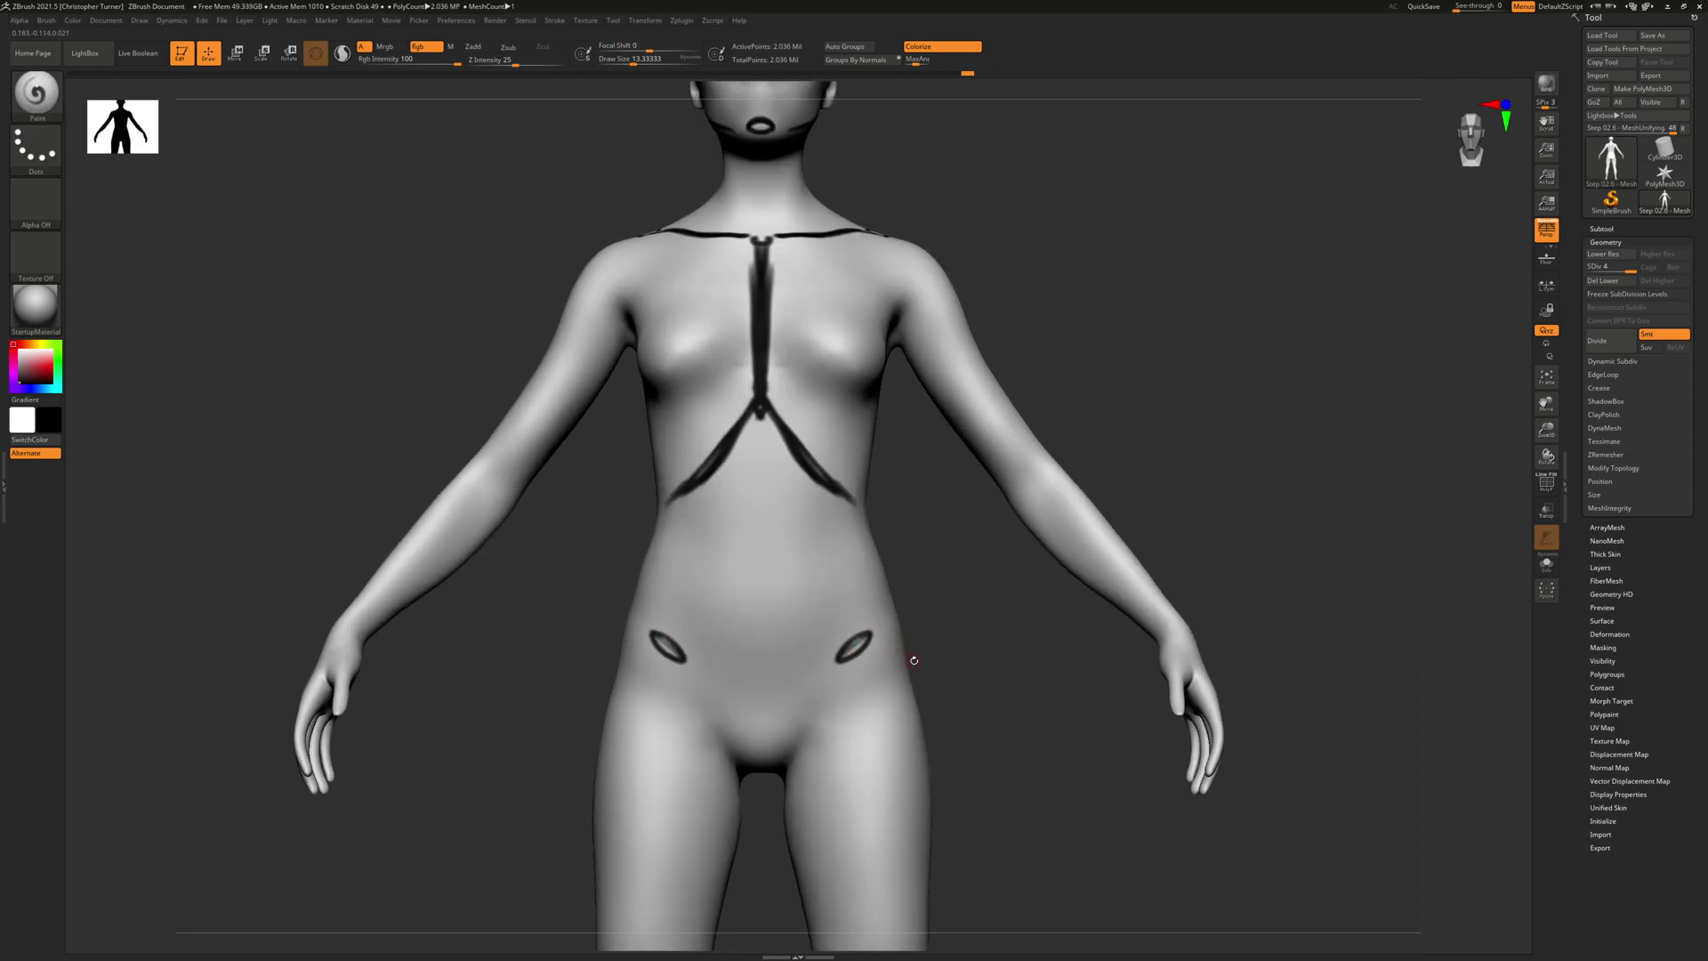
Paint two small round marks below the spine line, joined by a crossbar and lines converging downward.
mouse_move(961, 590)
left_mouse_down()
mouse_move(922, 622)
mouse_move(966, 644)
left_mouse_up()
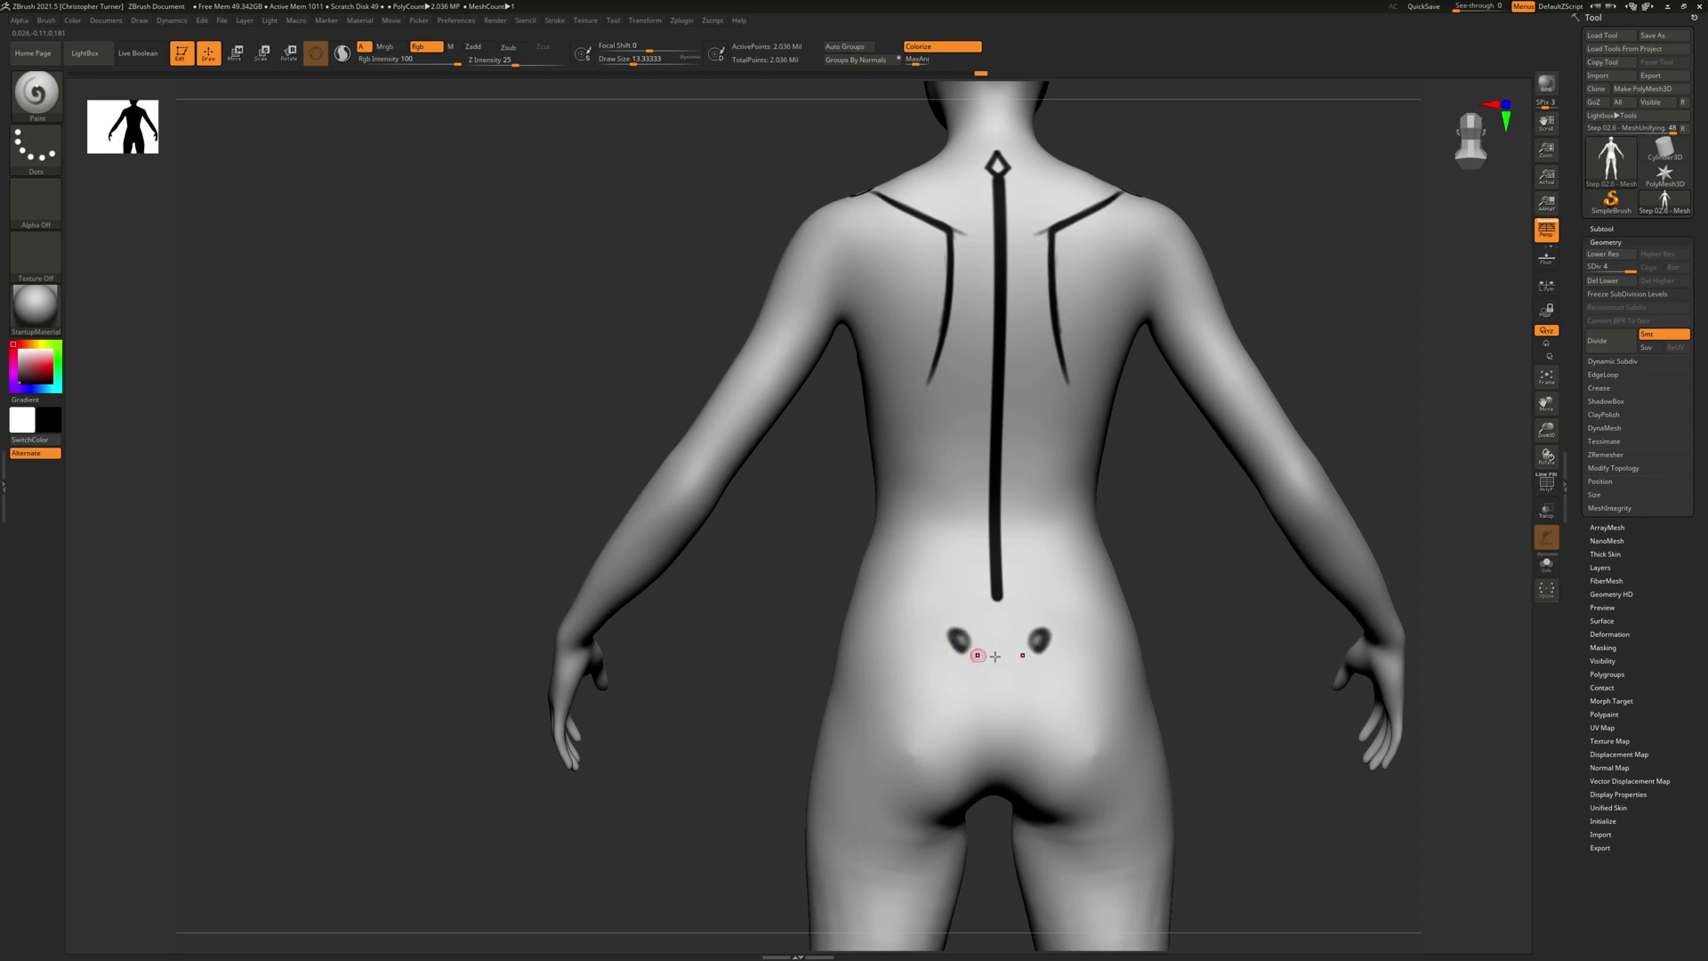
left_click_drag(1180, 562, 776, 576, "alt")
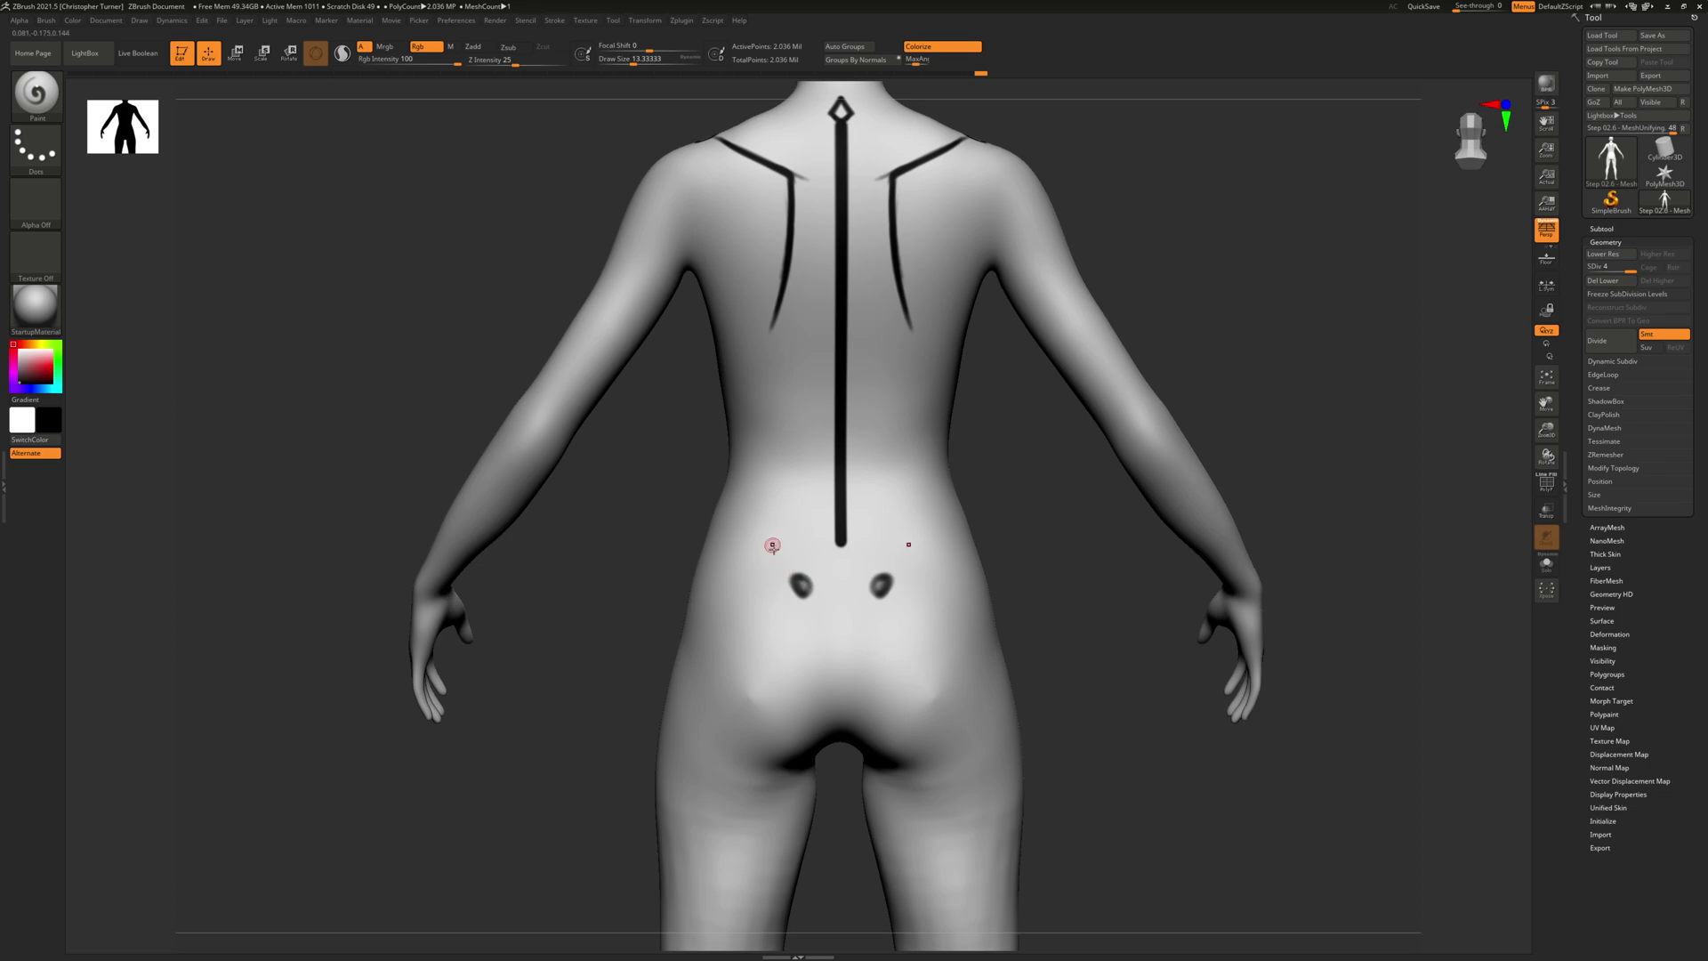
left_click_drag(804, 597, 832, 651)
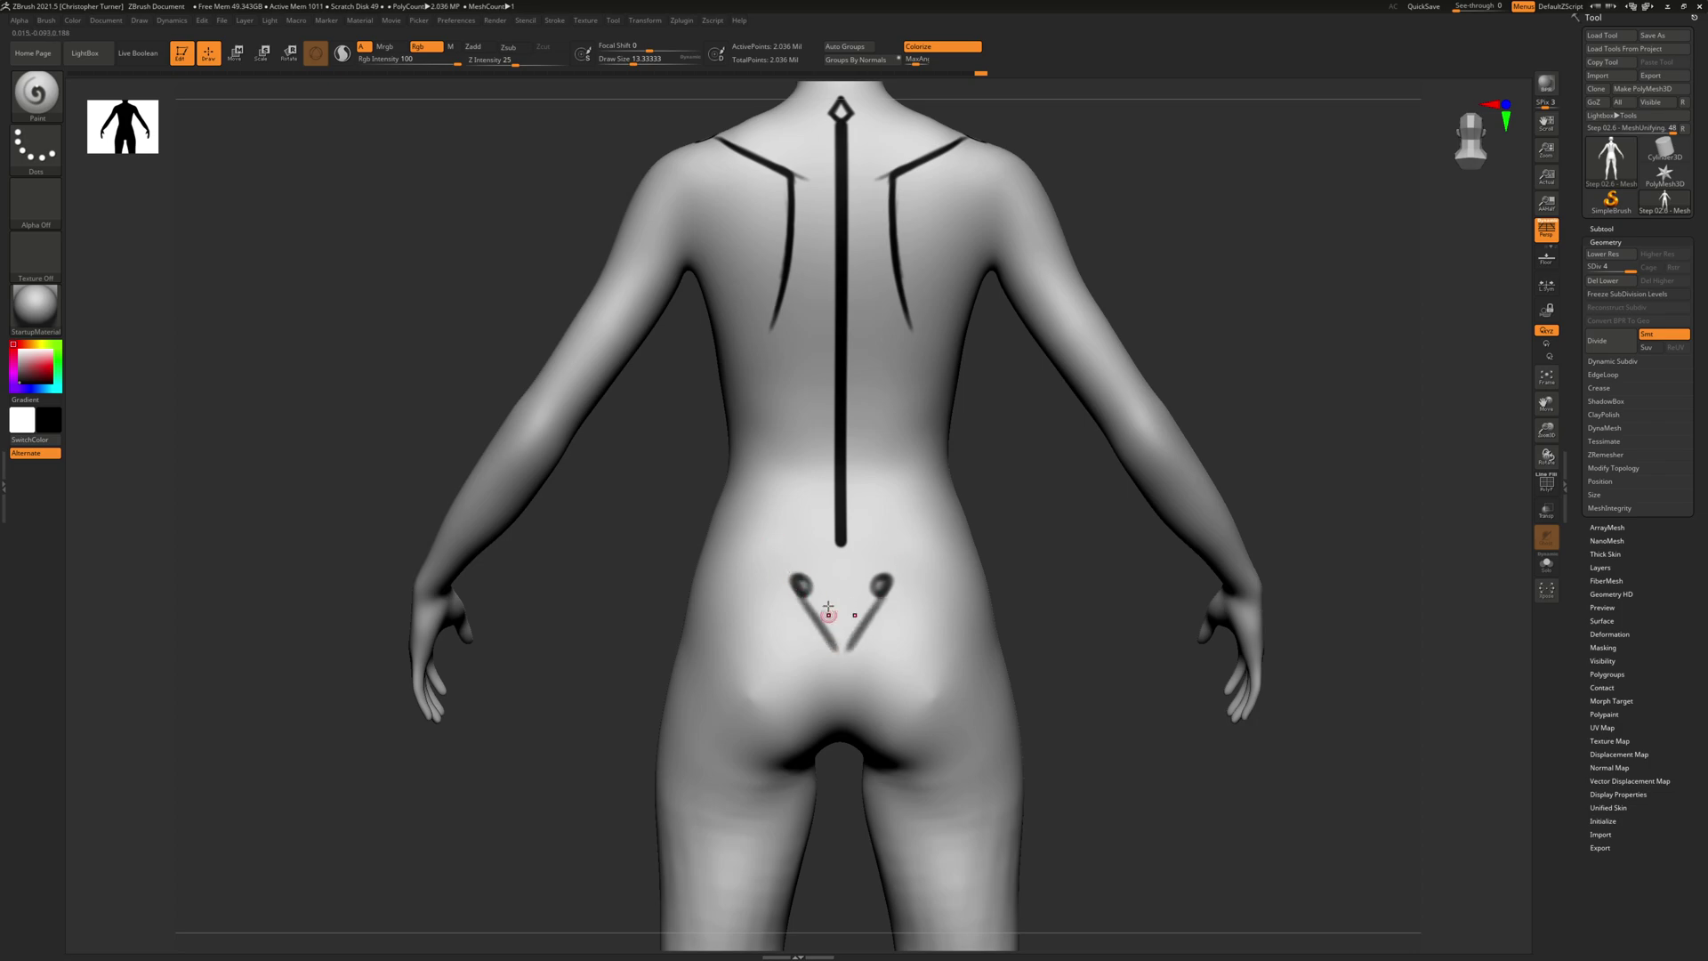
left_click_drag(801, 586, 867, 587)
Rework the sacrum marking into two higher, wider rings joined by a bar, with side lines converging into a downward triangle.
mouse_move(1033, 515)
left_mouse_down()
mouse_move(1060, 511)
mouse_move(1024, 515)
left_mouse_up()
left_click_drag(810, 566, 808, 564)
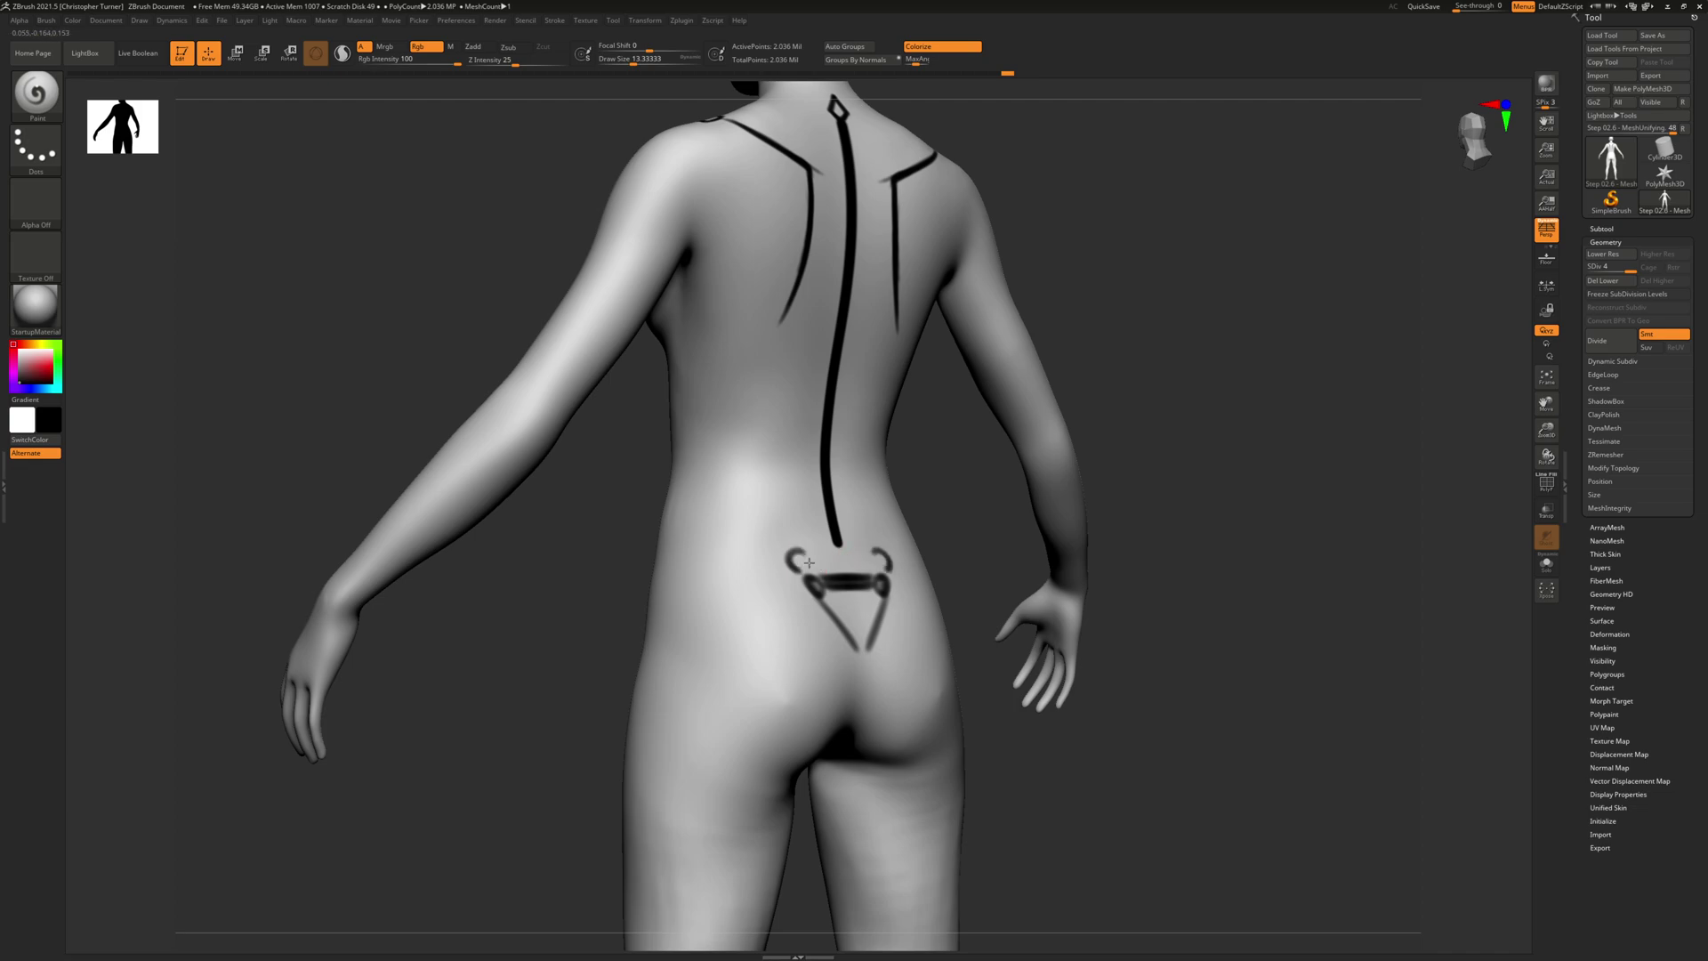
key("ctrl+z")
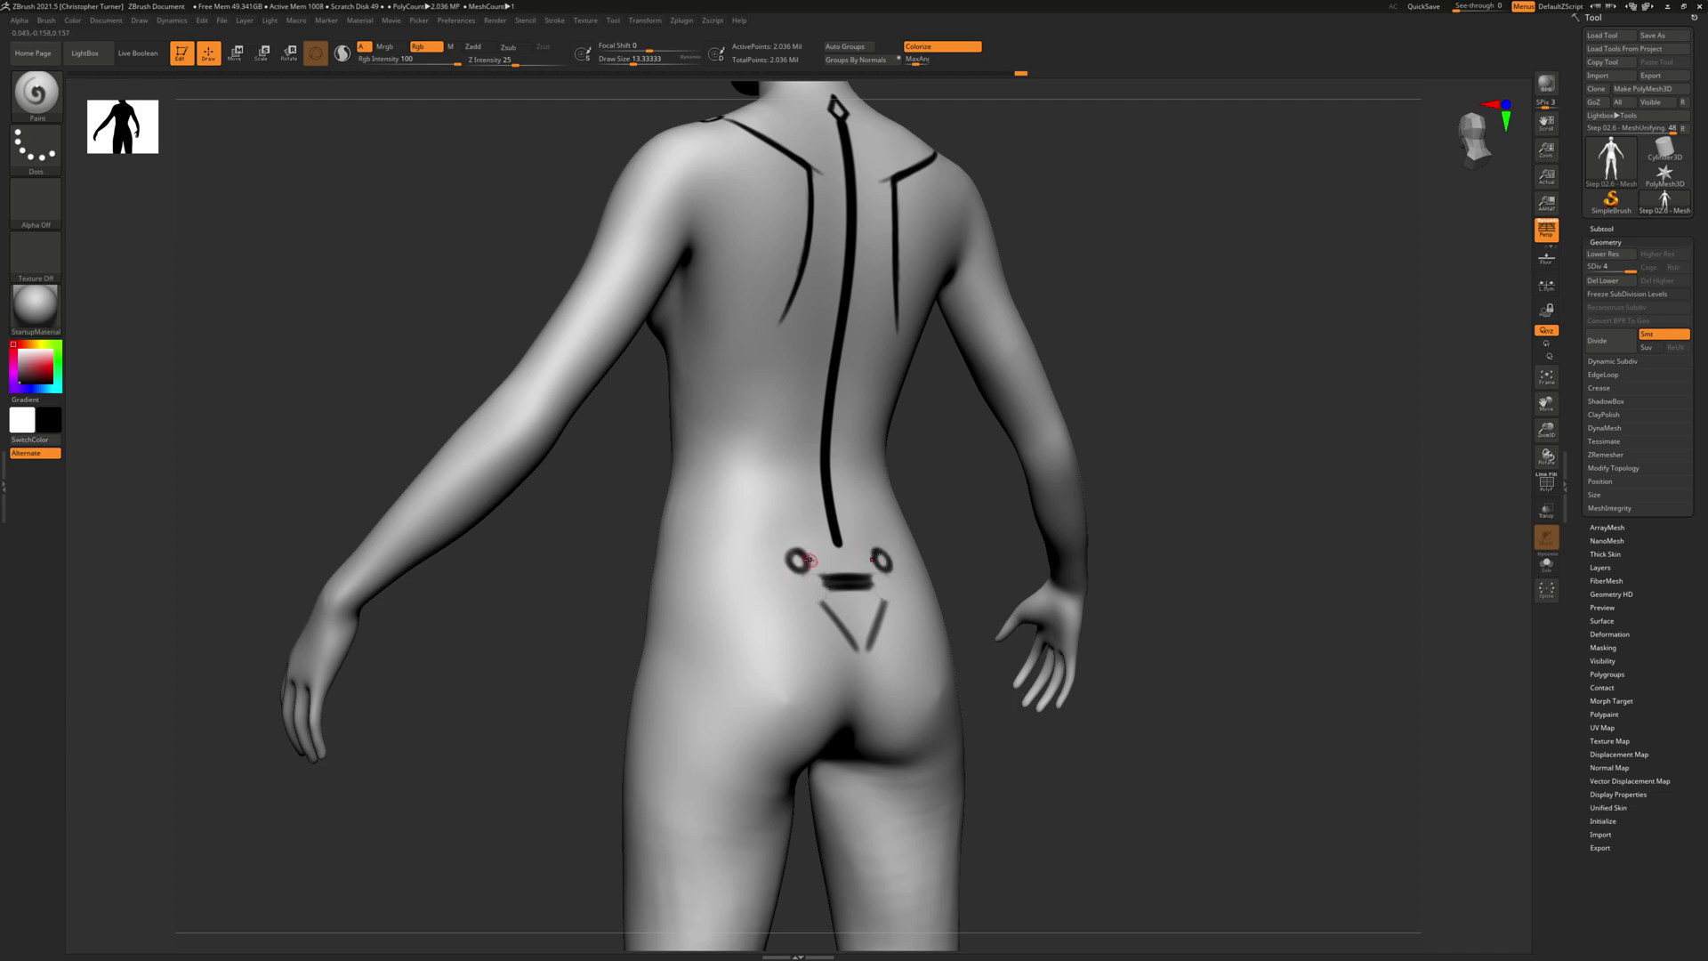
left_click_drag(792, 575, 824, 606)
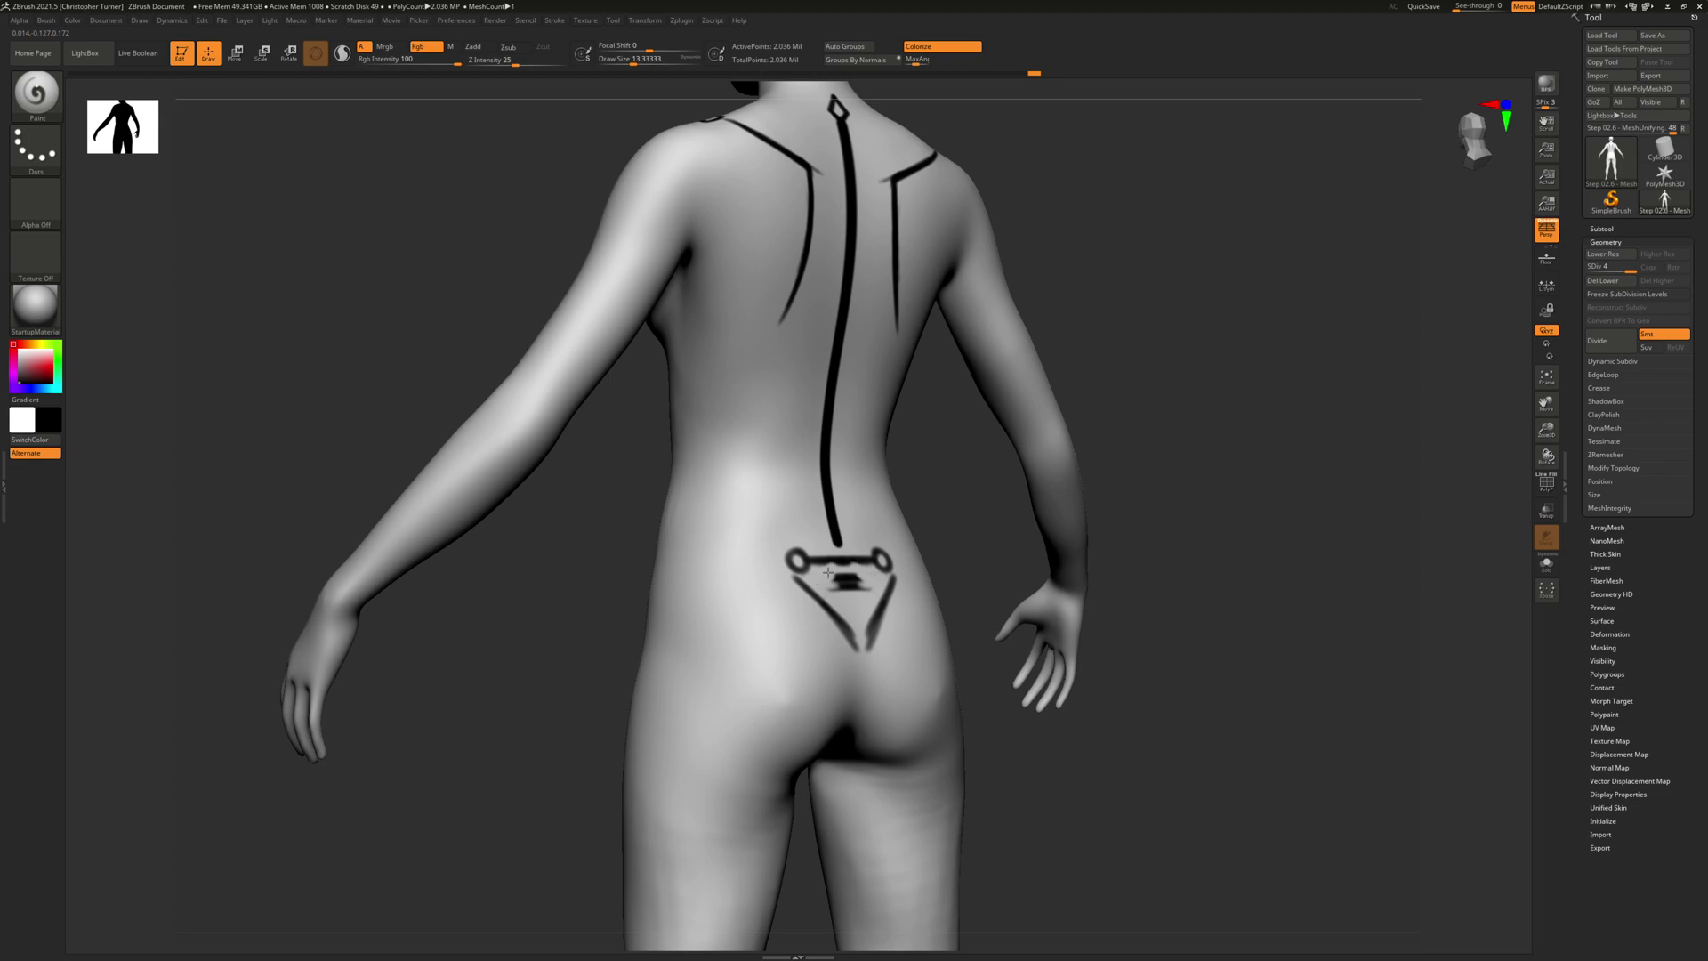
left_click_drag(938, 568, 908, 589, "shift")
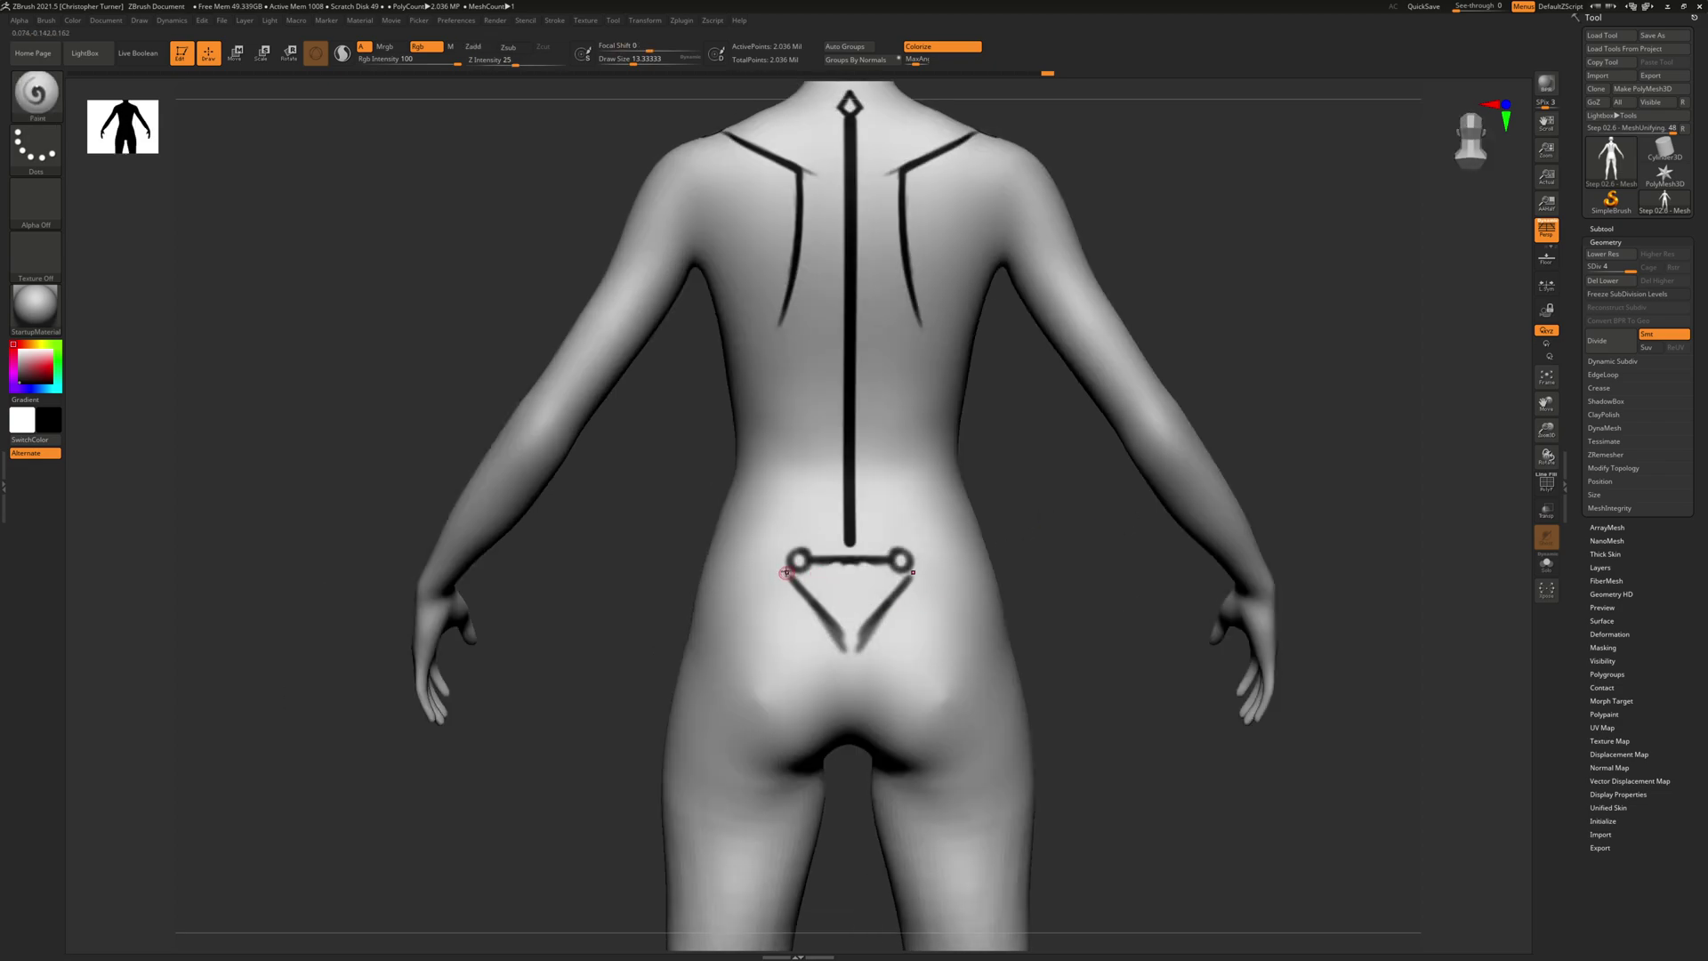
mouse_move(787, 572)
left_mouse_down()
mouse_move(848, 655)
mouse_move(828, 609)
left_mouse_up()
left_click_drag(1102, 538, 1064, 574)
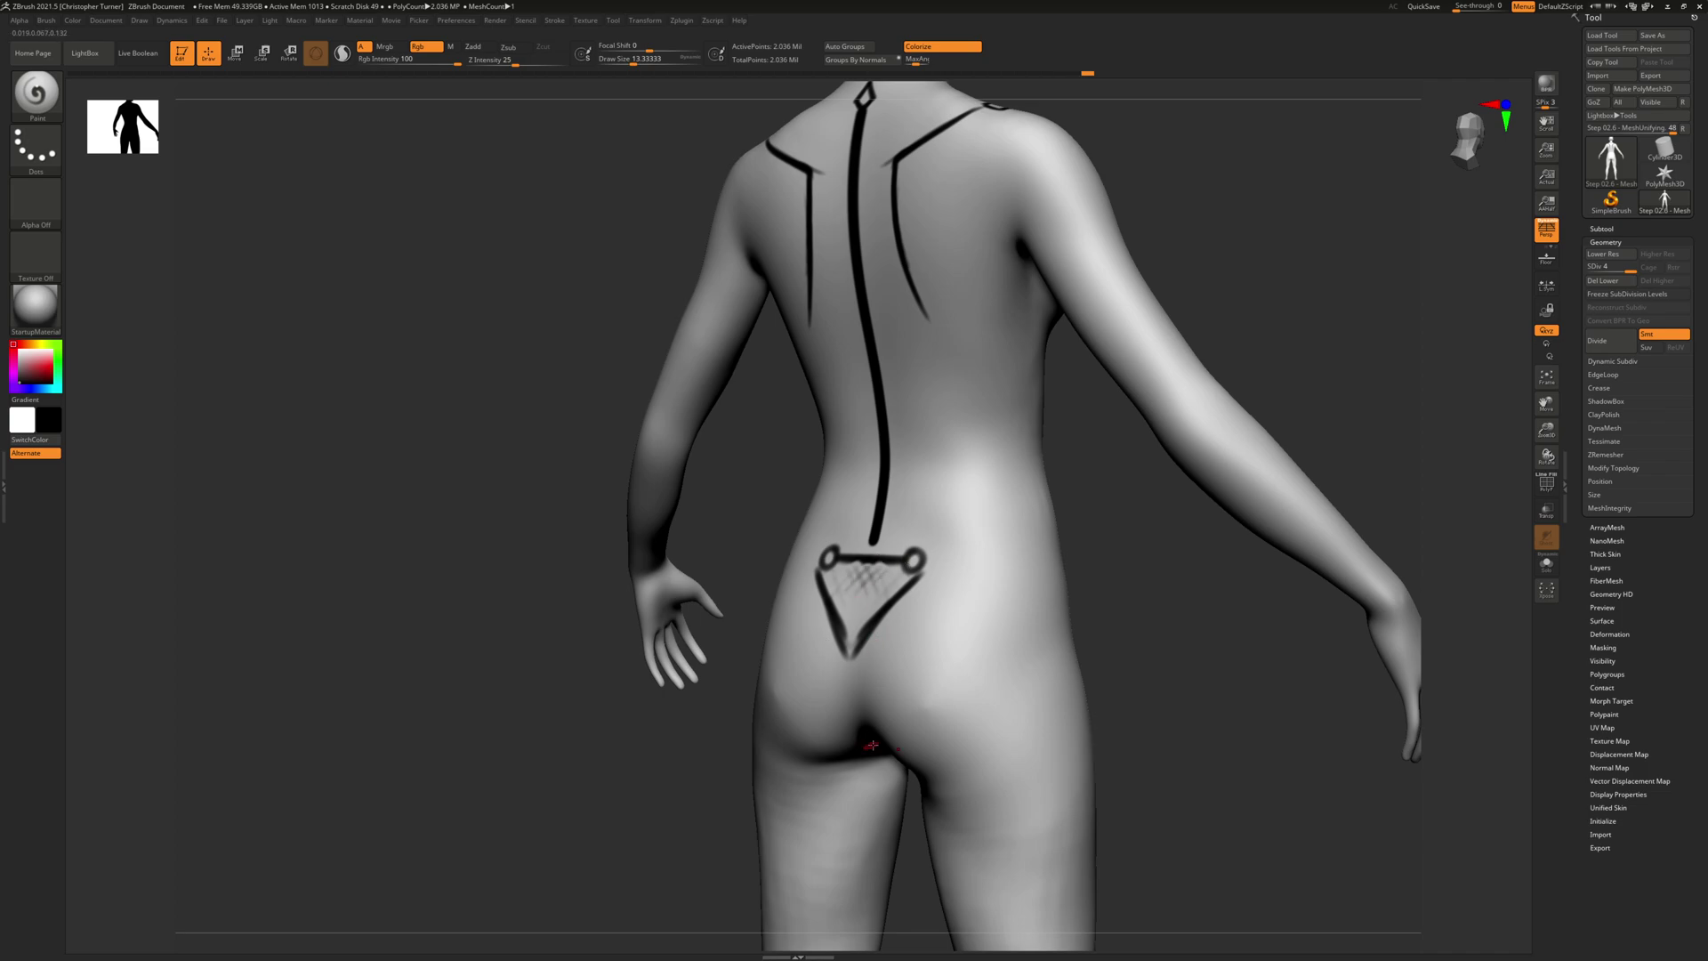
key("ctrl")
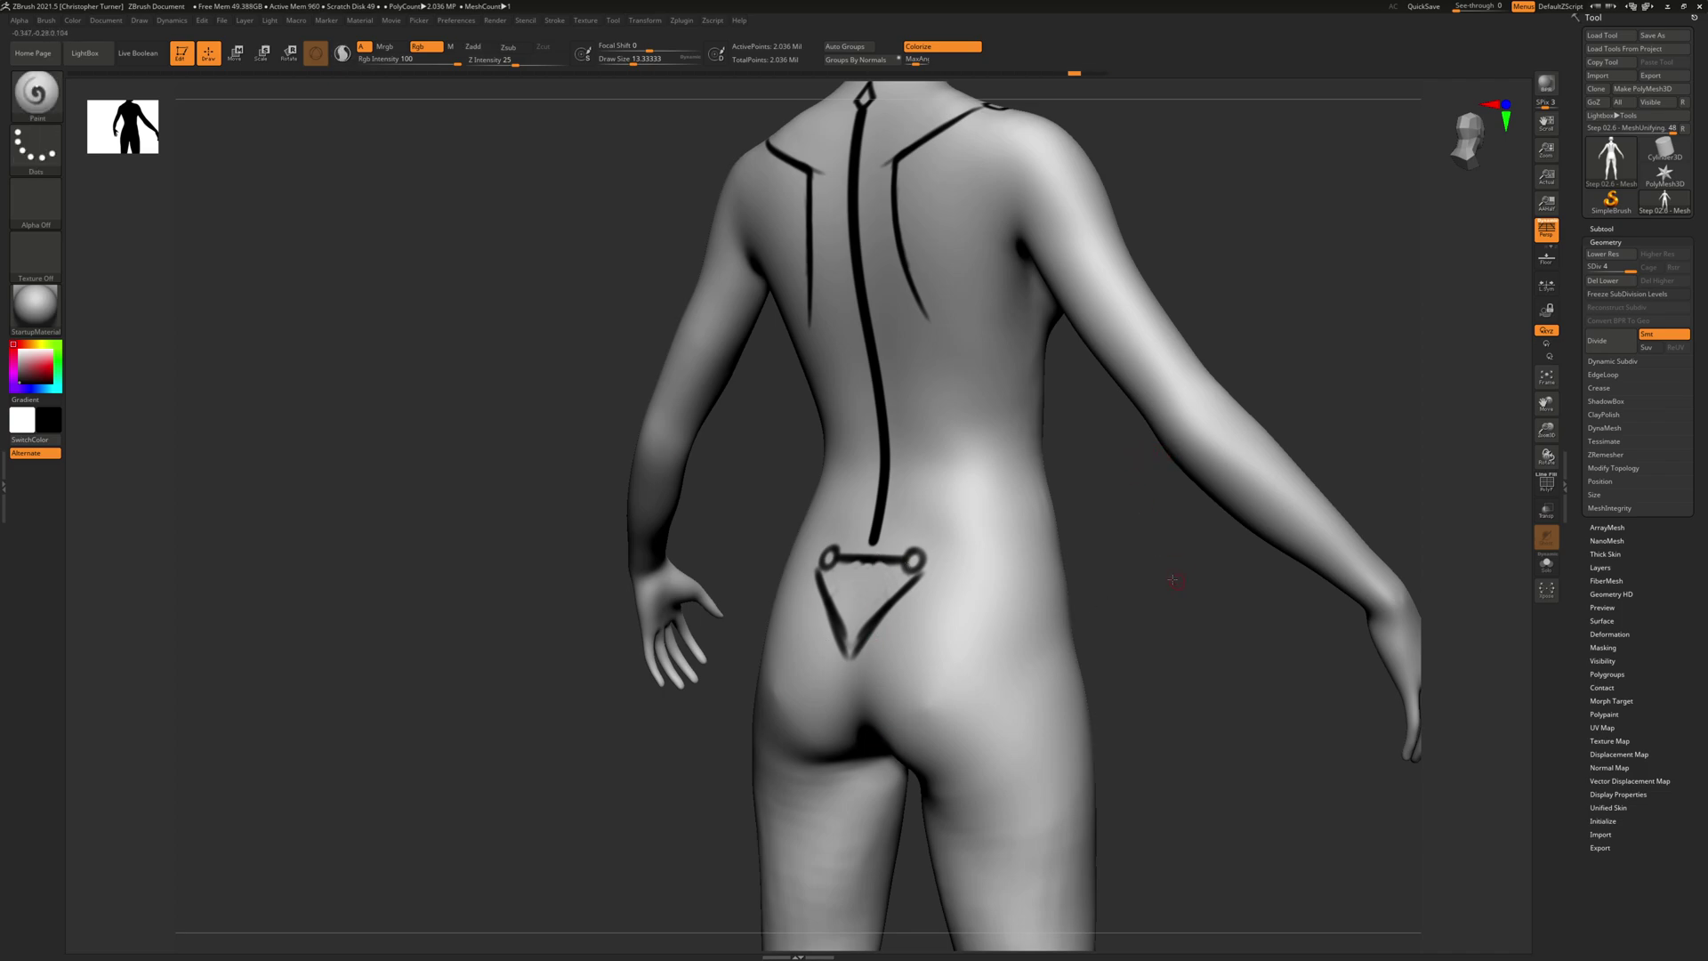
Hide the arms to expose the sides of the torso and hips.
mouse_move(1172, 579)
left_mouse_down()
mouse_move(946, 572)
mouse_move(1041, 514)
left_mouse_up()
left_click_drag(1403, 419, 1148, 427)
left_click_drag(1015, 580, 958, 515)
mouse_move(1224, 313)
left_mouse_down()
mouse_move(1414, 323)
mouse_move(1193, 816)
mouse_move(1106, 526)
mouse_move(1171, 537)
mouse_move(1077, 583)
mouse_move(1118, 355)
left_mouse_up()
mouse_move(1134, 289)
left_mouse_down("ctrl+alt+shift")
mouse_move(932, 686)
mouse_move(864, 693)
left_mouse_up("ctrl+alt+shift")
Sketch a faint hip-crest curve around the side of the pelvis, from near the front hip oval toward the sacral ring.
left_click_drag(1246, 498, 1045, 504)
left_click_drag(1045, 503, 1032, 676, "alt")
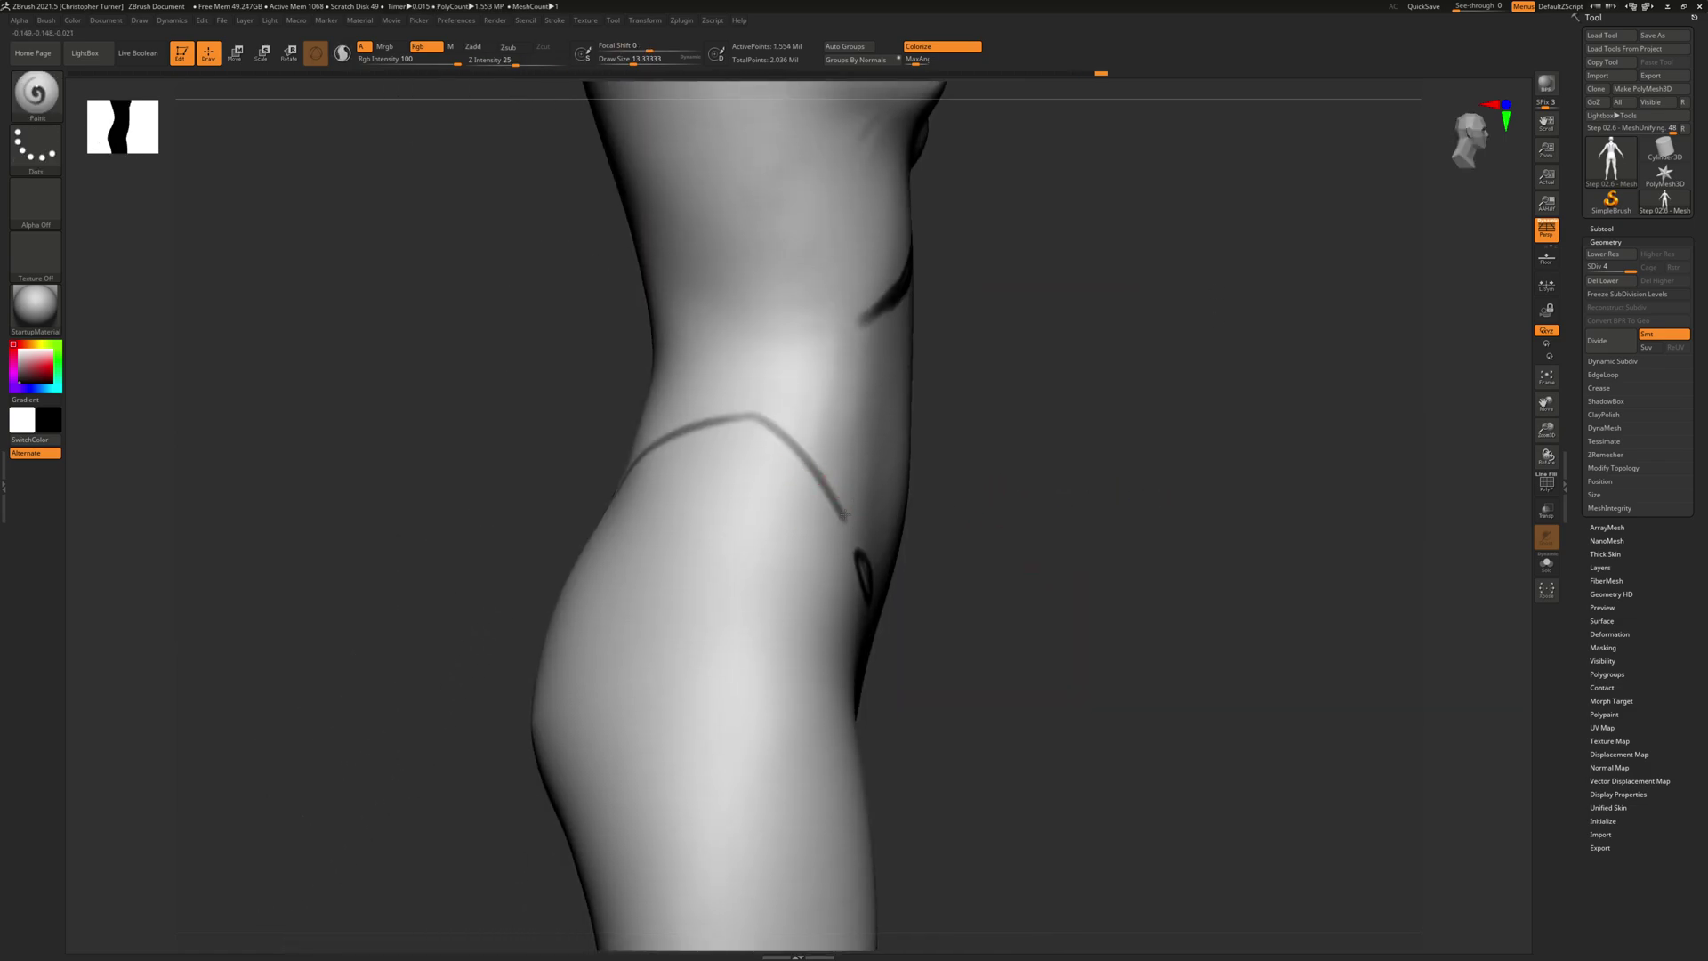
mouse_move(844, 515)
left_mouse_down()
mouse_move(776, 448)
mouse_move(685, 440)
left_mouse_up()
left_click_drag(974, 411, 1197, 423)
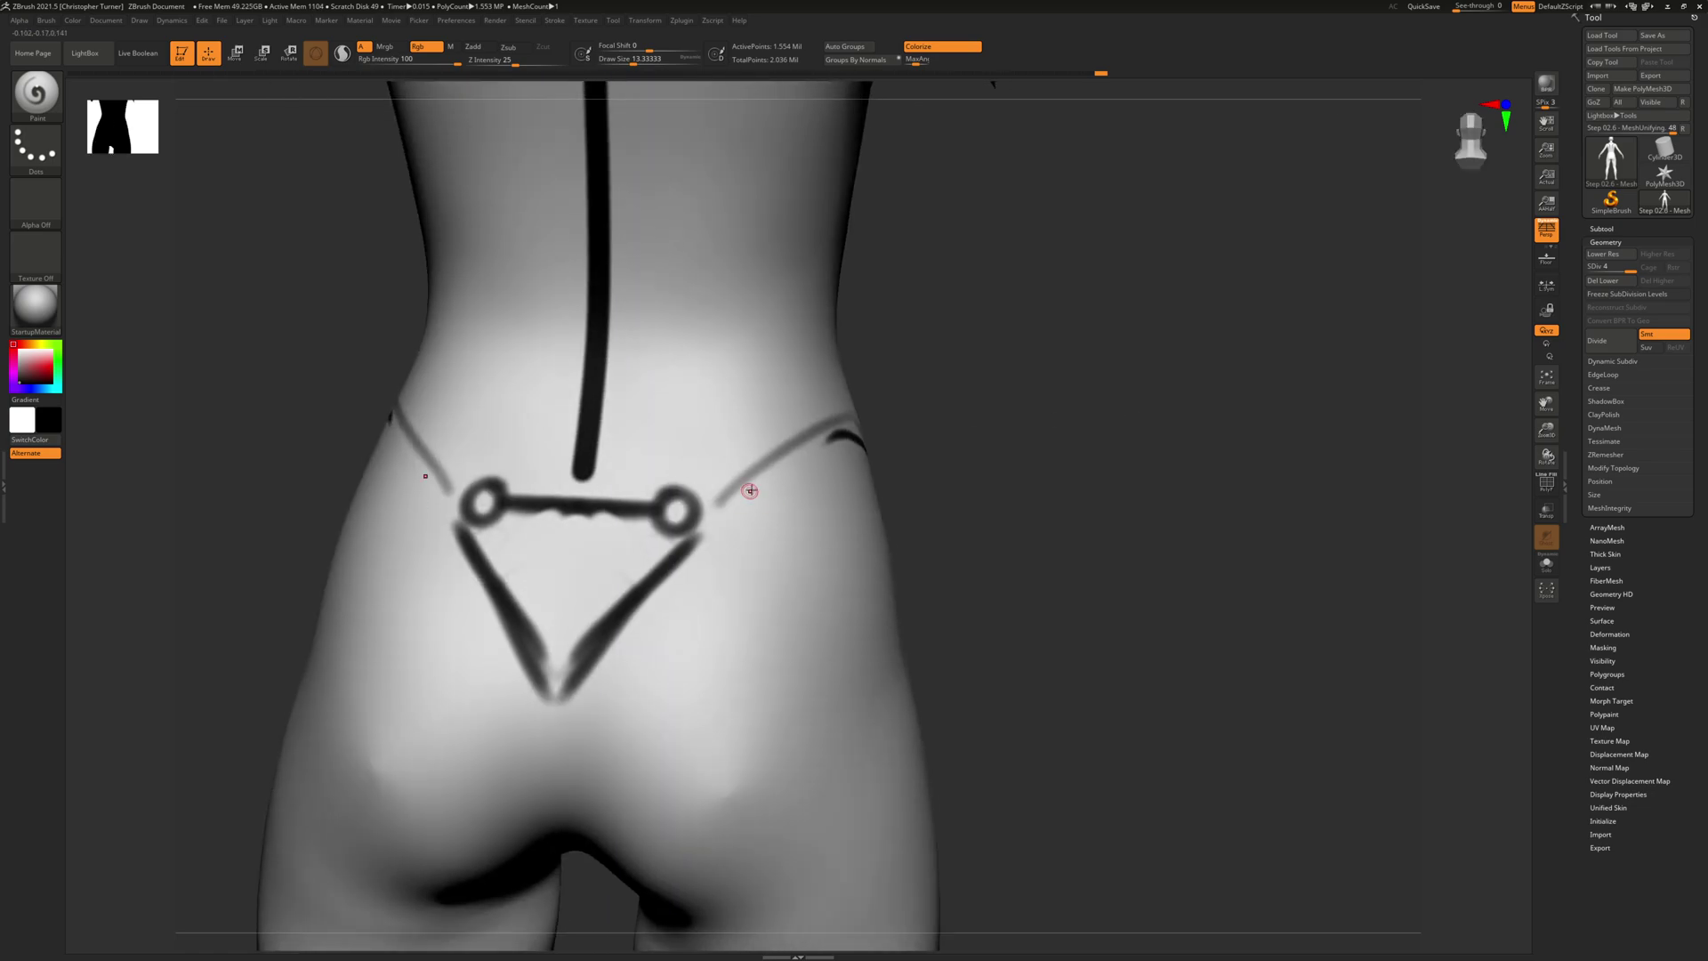
Darken and refine the hip-crest curve around the pelvis, painting out the stray faint strokes beside it.
left_click_drag(719, 505, 852, 434)
left_click_drag(965, 445, 846, 492)
left_click_drag(1156, 422, 1078, 425)
mouse_move(718, 505)
left_mouse_down()
mouse_move(844, 433)
mouse_move(944, 434)
mouse_move(905, 398)
left_mouse_up()
left_click_drag(778, 436, 957, 412, "alt")
left_click_drag(1193, 430, 975, 421)
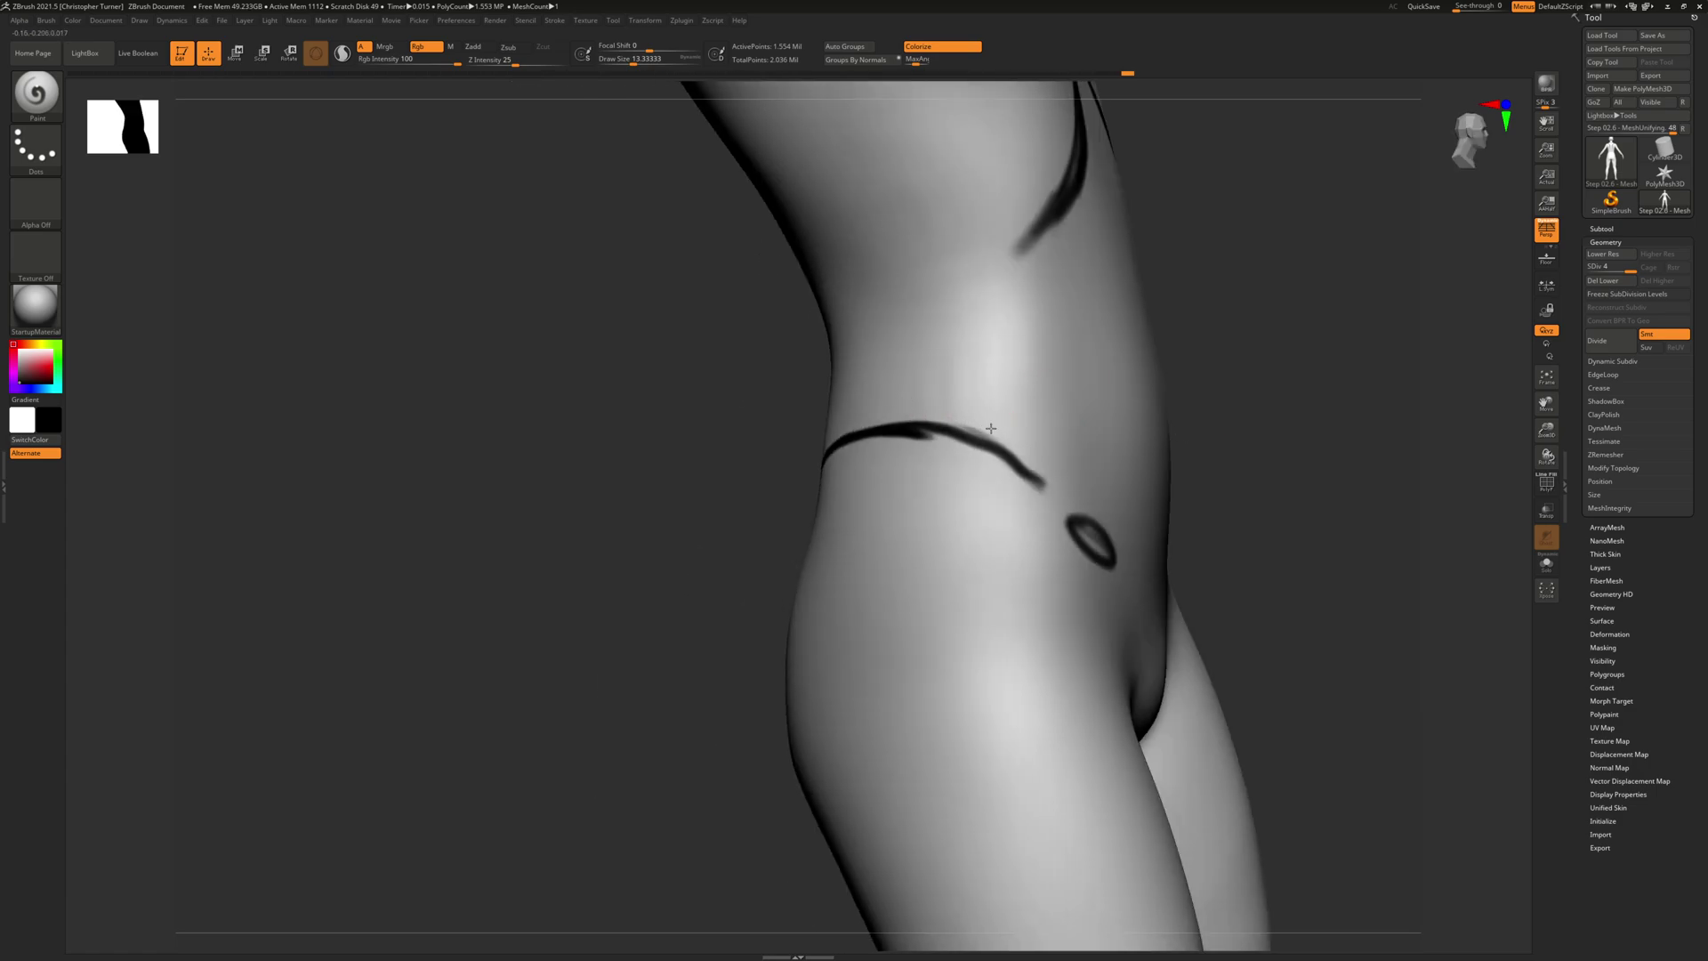
mouse_move(1042, 484)
left_mouse_down()
mouse_move(1000, 448)
mouse_move(827, 457)
left_mouse_up()
Extend the lower rib-cage lines lightly around the sides of the waist and up onto the back.
mouse_move(1324, 398)
left_mouse_down("alt")
mouse_move(1153, 353)
mouse_move(1103, 307)
left_mouse_up("alt")
left_click_drag(1379, 419, 1002, 511)
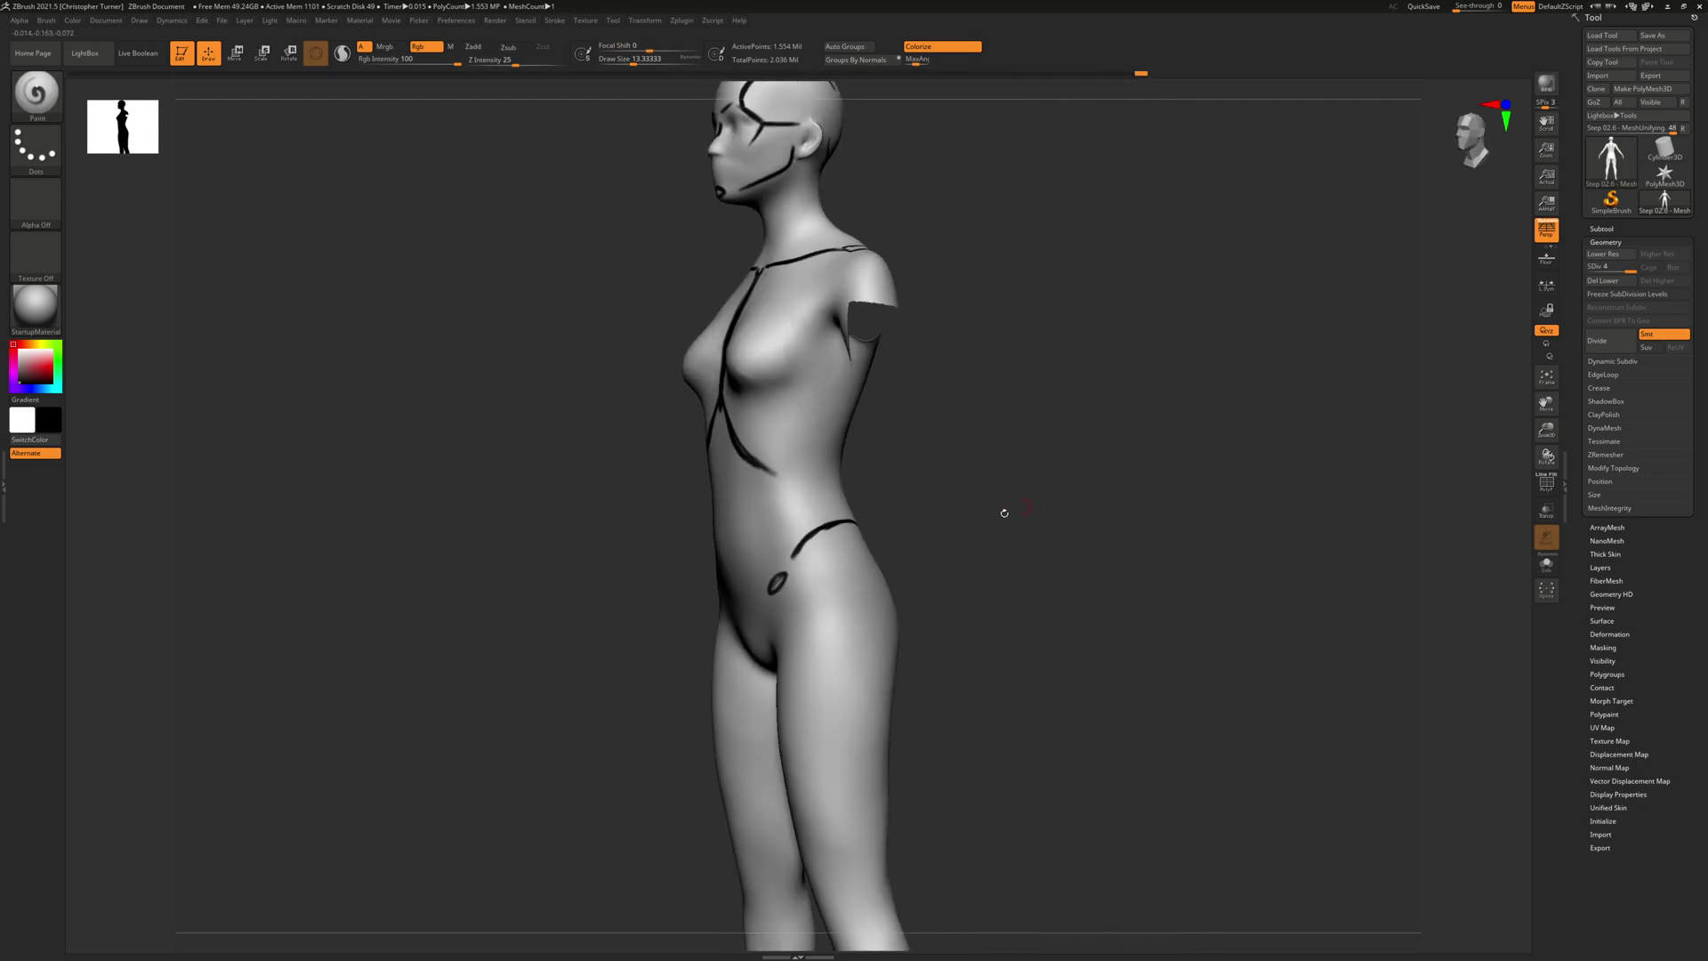
mouse_move(1023, 408)
left_mouse_down()
mouse_move(1004, 405)
mouse_move(1037, 480)
left_mouse_up()
left_click_drag(791, 424, 879, 431)
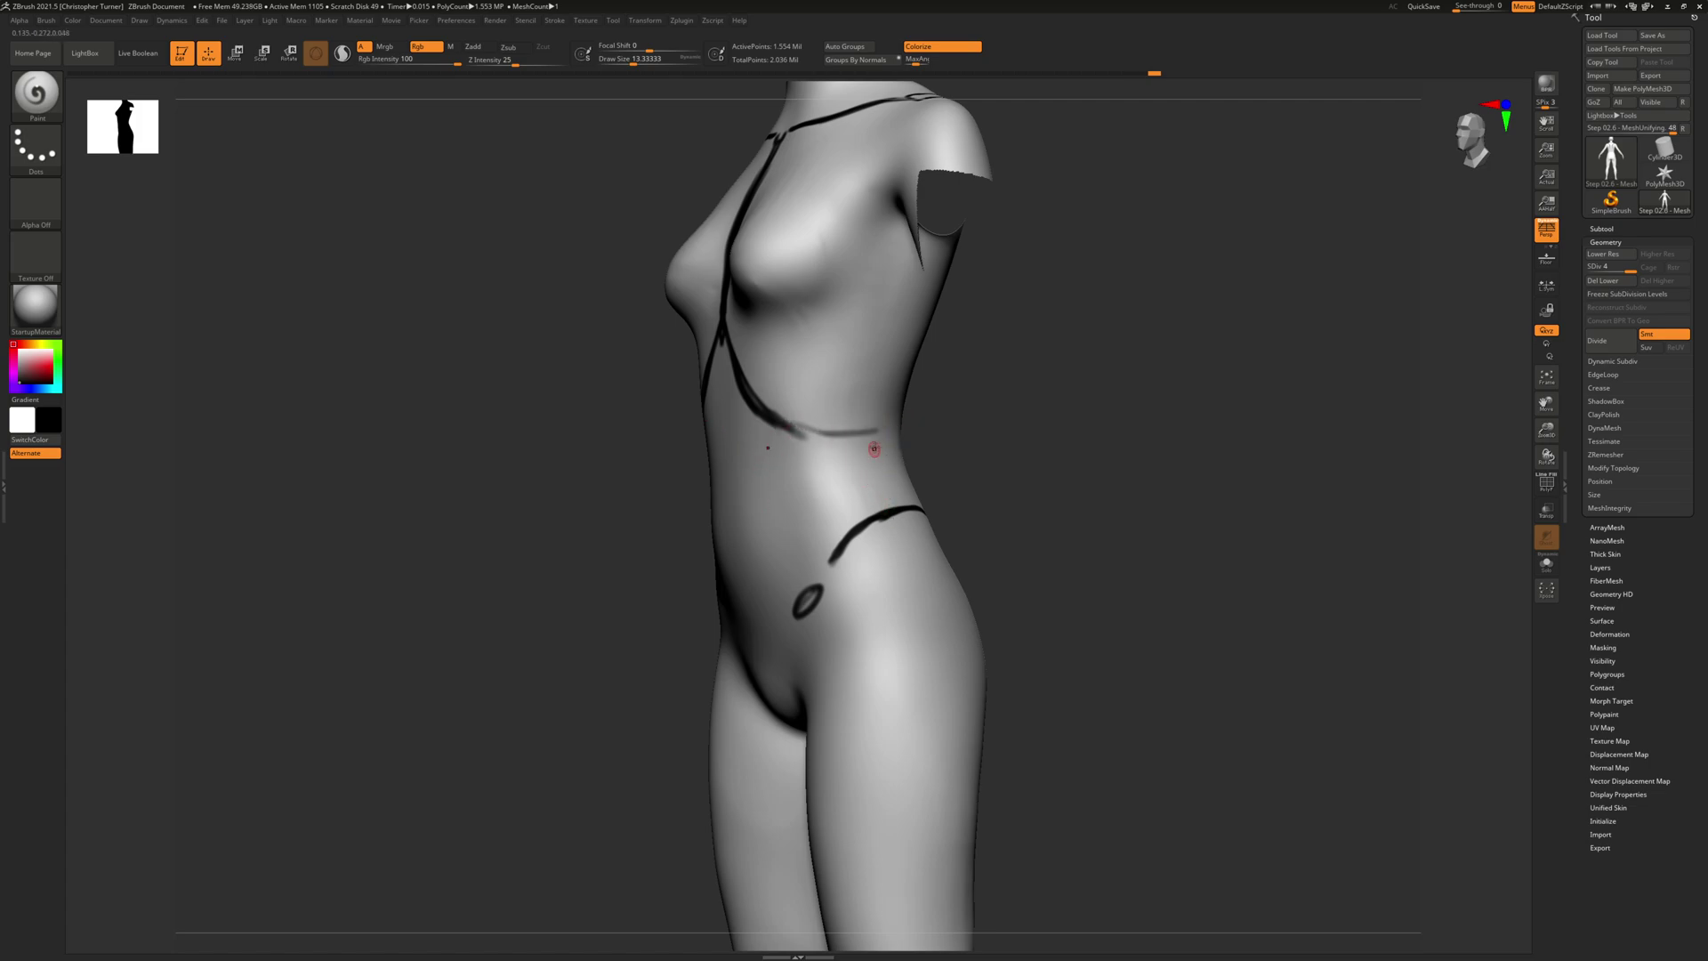
mouse_move(1130, 418)
left_mouse_down()
mouse_move(908, 413)
mouse_move(906, 437)
mouse_move(922, 420)
left_mouse_up()
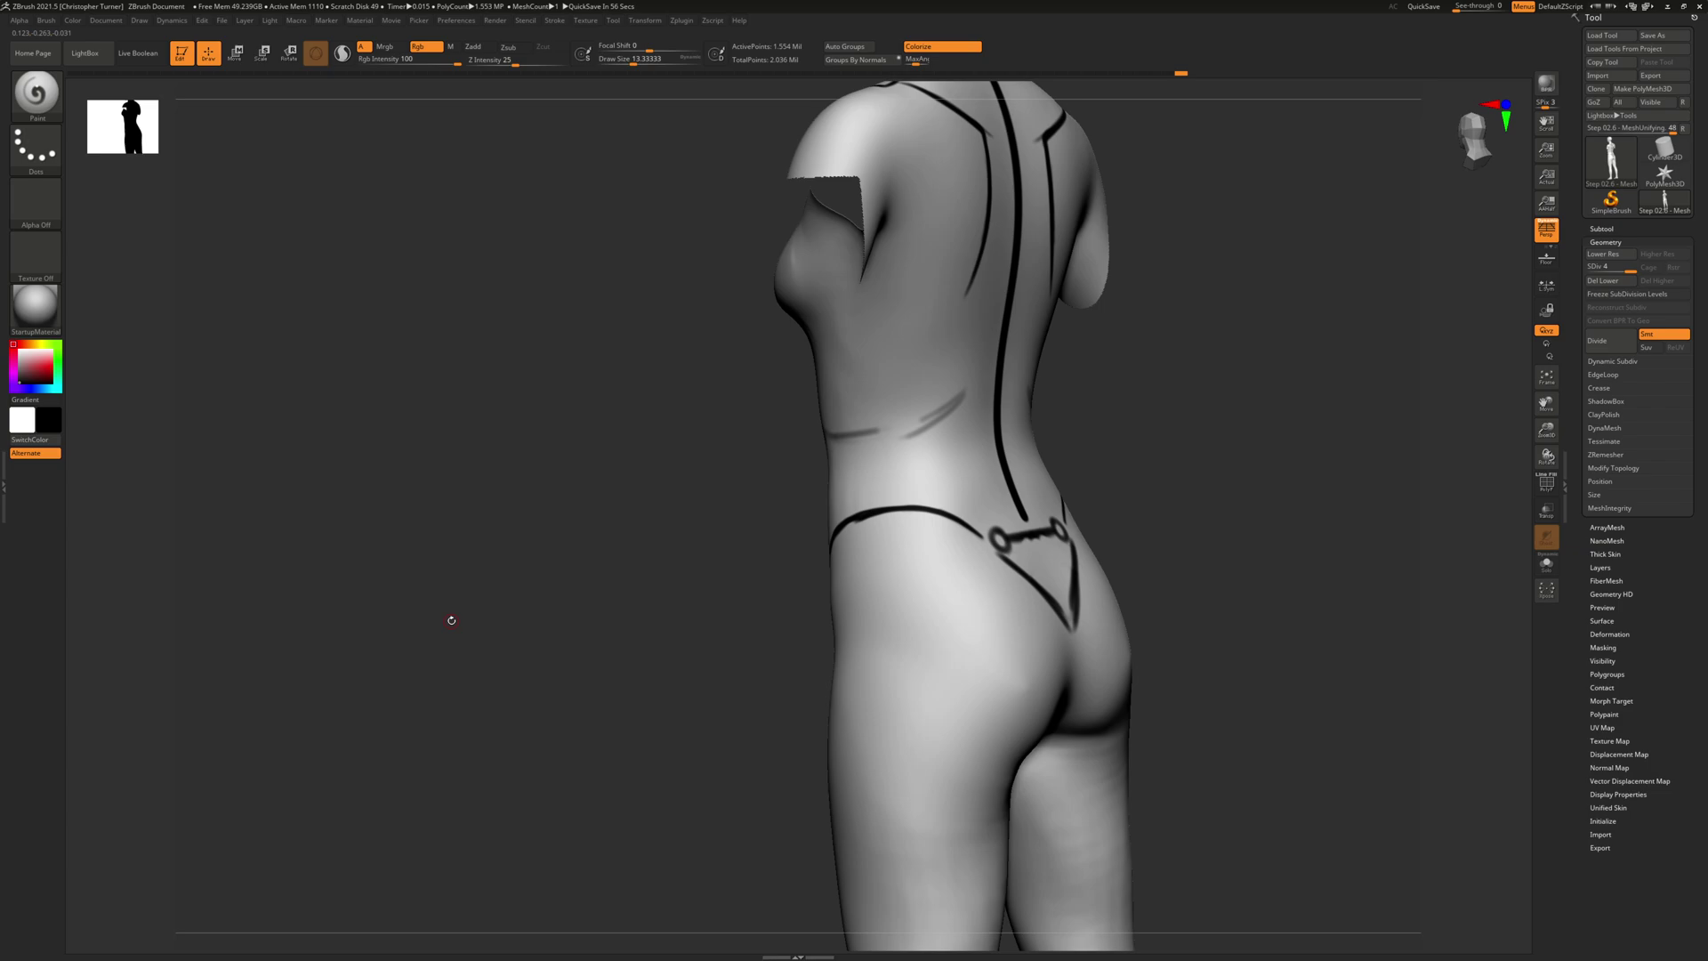
left_click_drag(1308, 499, 1245, 495, "shift")
Unhide the arms and paint a U-shaped mark on the back of the elbows.
left_click(1241, 493, "ctrl+shift")
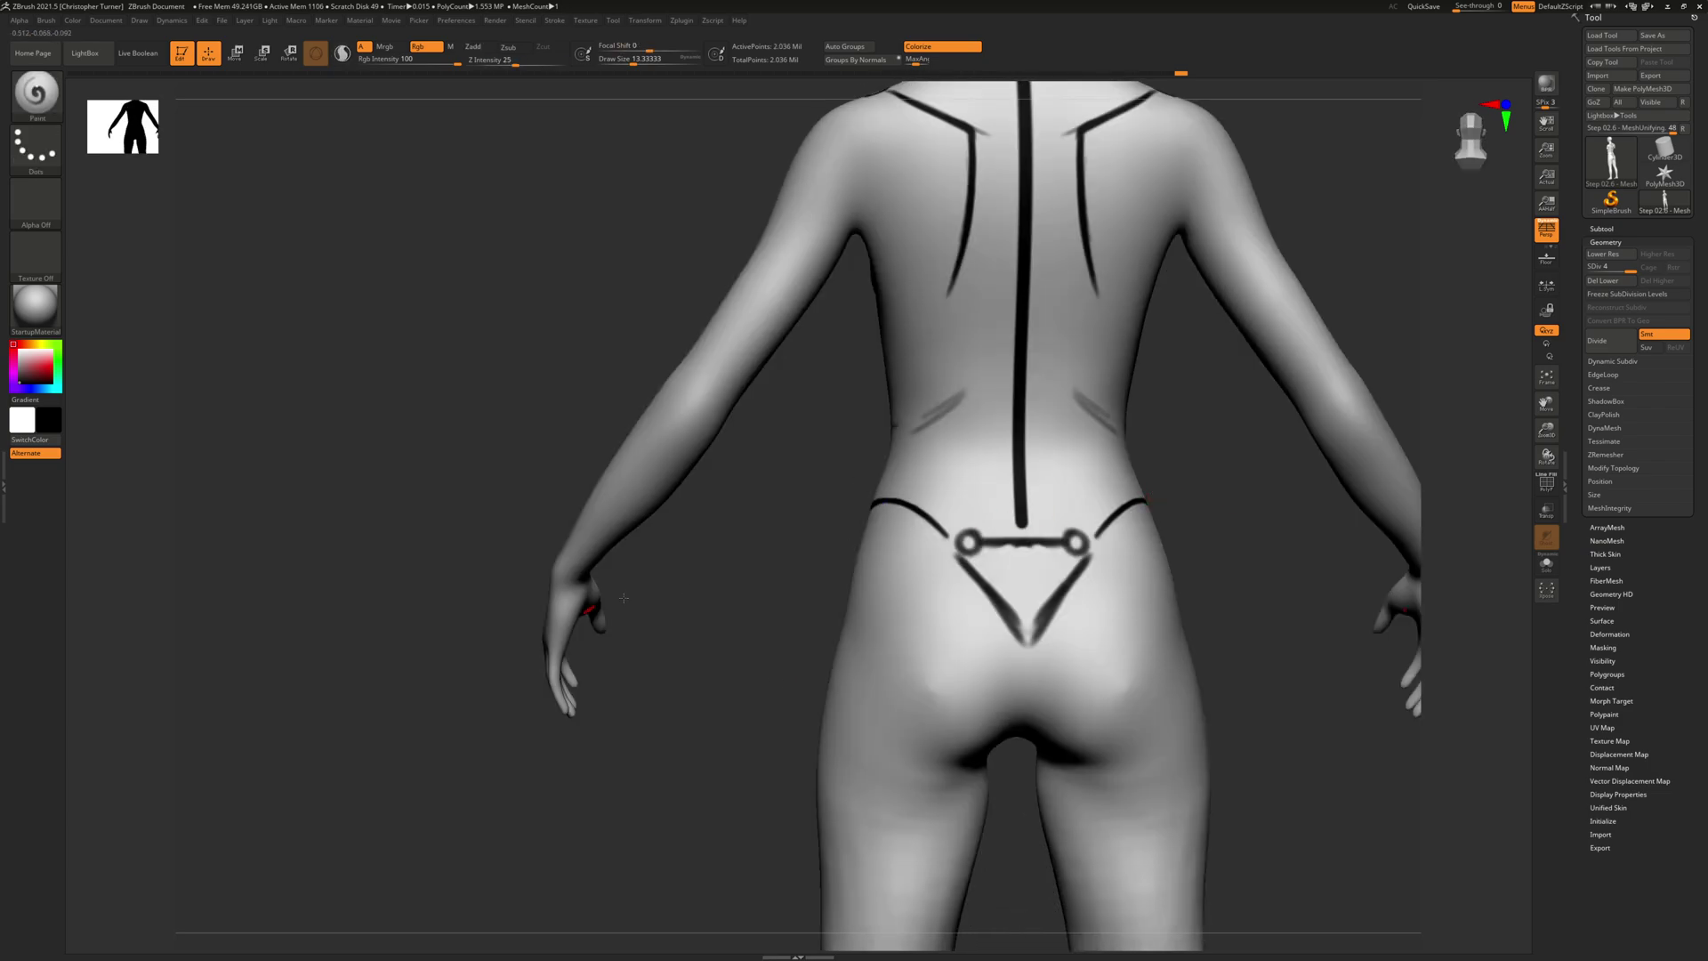
left_click_drag(779, 516, 821, 580, "alt")
mouse_move(671, 294)
left_mouse_down("alt")
mouse_move(648, 388)
mouse_move(591, 436)
mouse_move(645, 520)
mouse_move(621, 540)
mouse_move(609, 514)
mouse_move(621, 538)
left_mouse_up("alt")
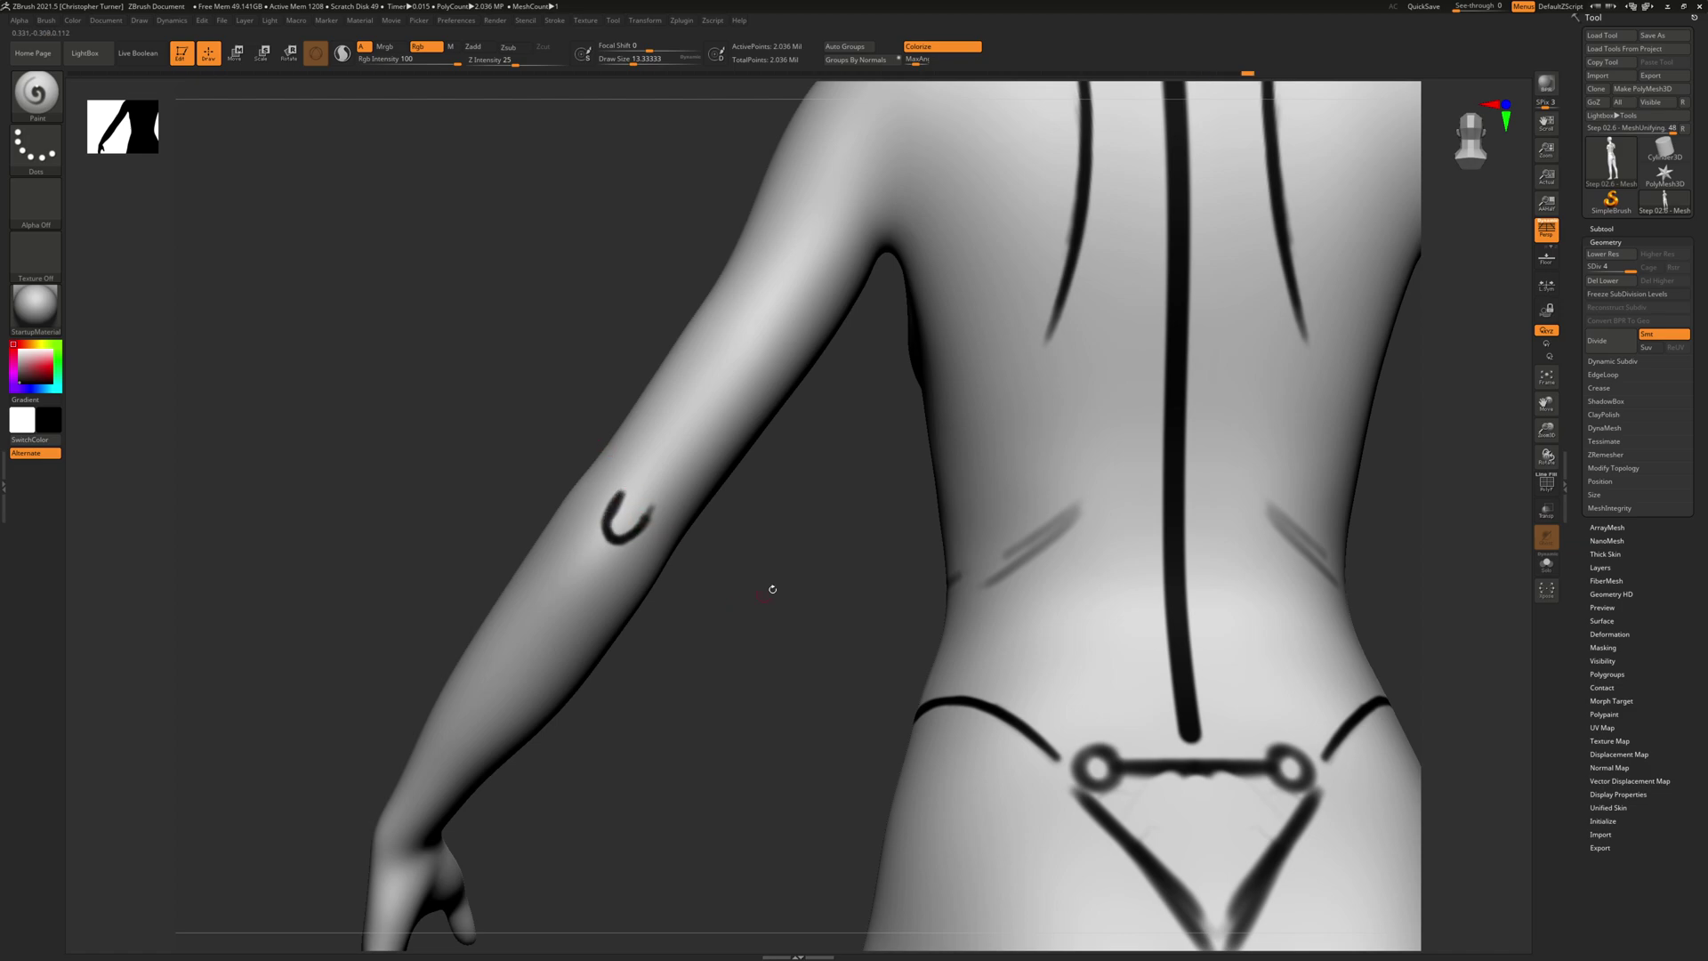
key("f")
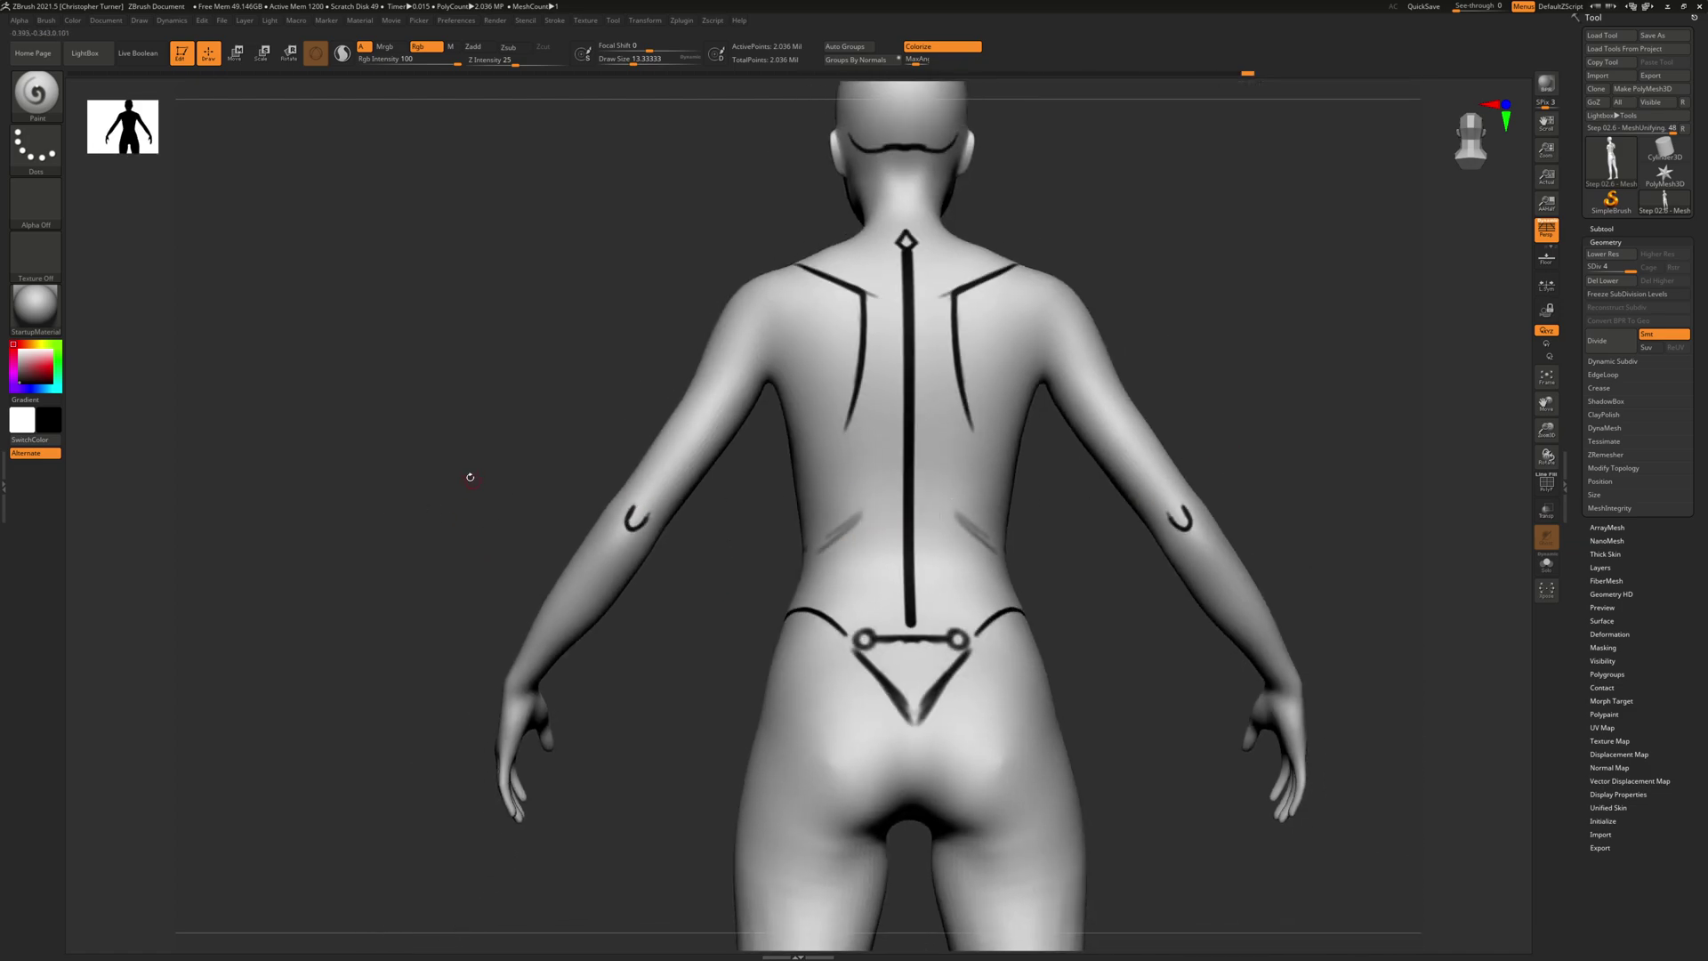
Paint the forearm bone line from the elbow mark down to a small rounded mark on the outer wrist.
left_click_drag(470, 477, 546, 562)
mouse_move(427, 645)
left_mouse_down()
mouse_move(466, 591)
mouse_move(579, 748)
mouse_move(702, 565)
mouse_move(450, 667)
mouse_move(483, 618)
mouse_move(465, 593)
left_mouse_up()
mouse_move(732, 530)
left_mouse_down()
mouse_move(733, 454)
mouse_move(476, 685)
mouse_move(676, 472)
mouse_move(474, 682)
mouse_move(558, 606)
left_mouse_up()
mouse_move(471, 690)
left_mouse_down()
mouse_move(633, 516)
mouse_move(511, 641)
mouse_move(588, 573)
left_mouse_up()
left_click_drag(526, 642, 689, 443)
key("f")
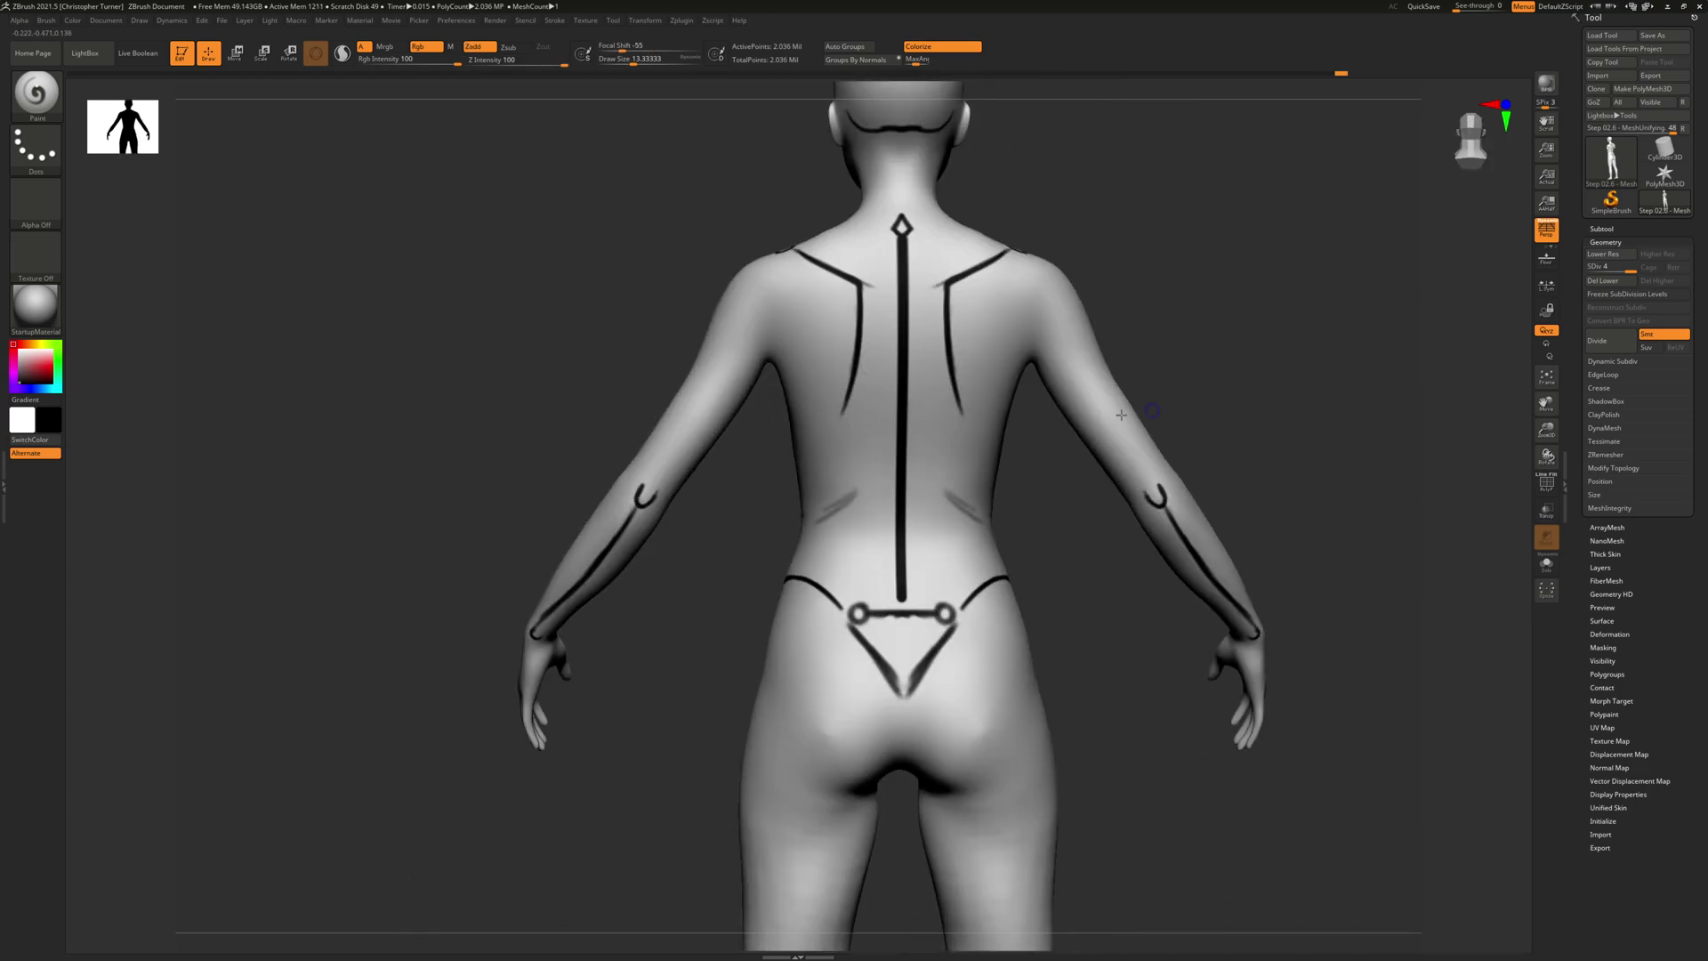
Thicken and darken the forearm line between the elbow mark and the wrist.
left_click_drag(654, 609, 703, 614, "alt")
mouse_move(673, 485)
left_mouse_down()
mouse_move(445, 685)
mouse_move(660, 506)
mouse_move(500, 637)
left_mouse_up()
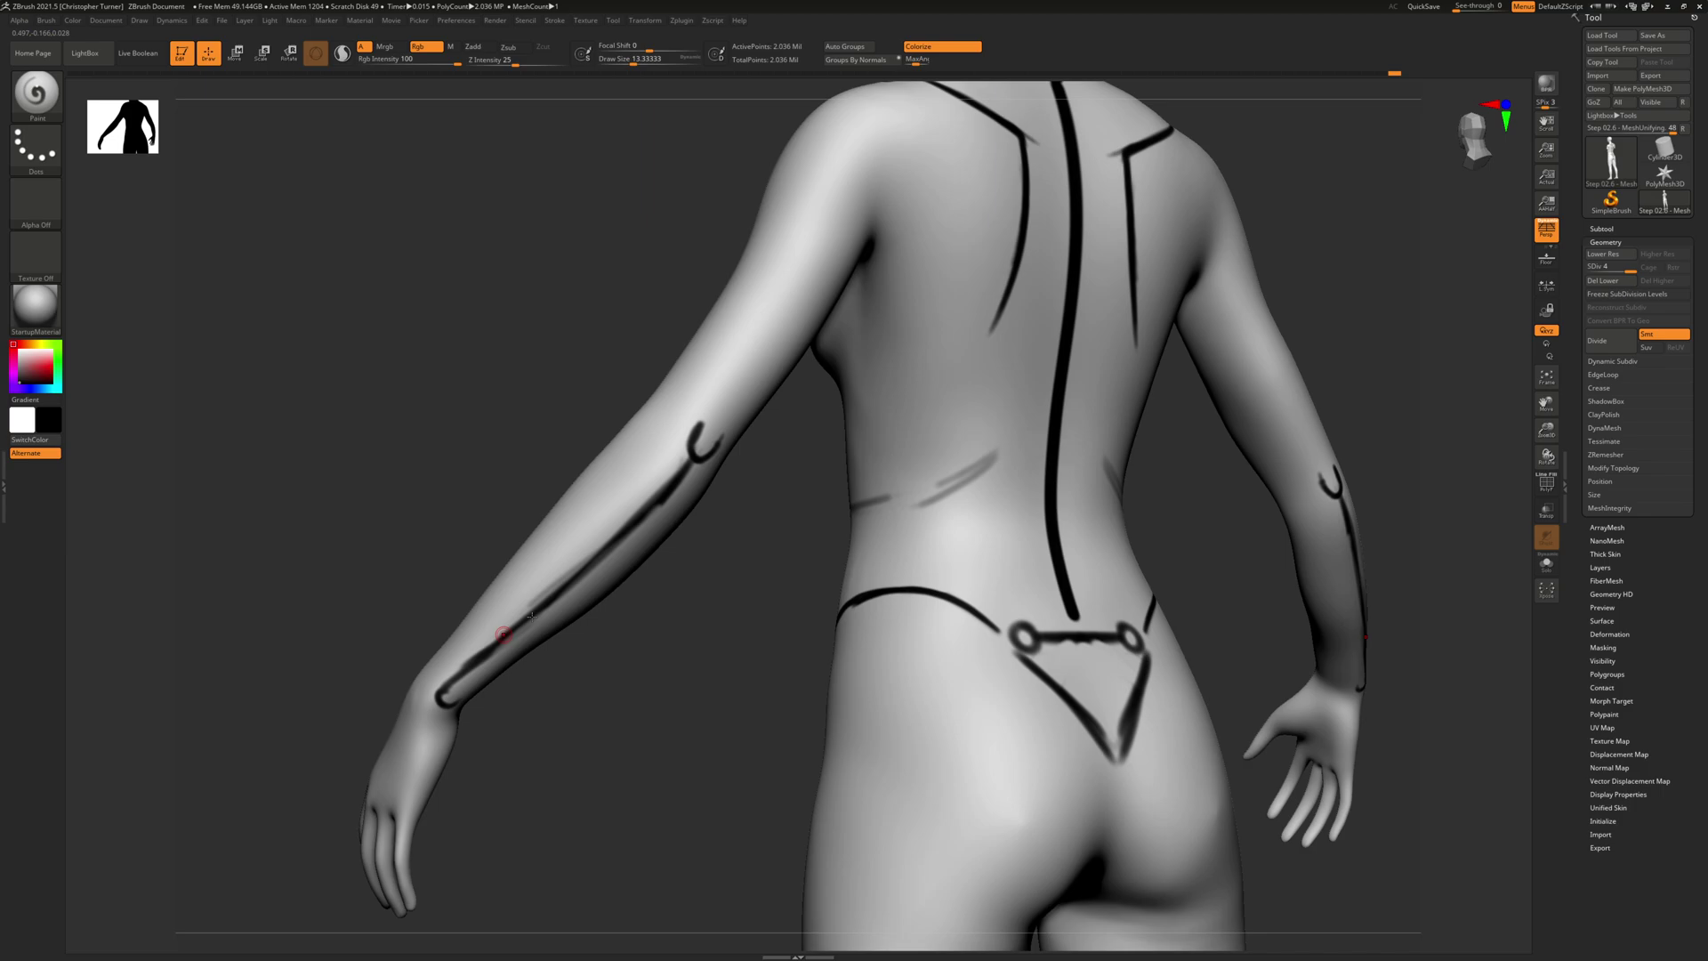
left_click_drag(800, 543, 795, 596, "shift")
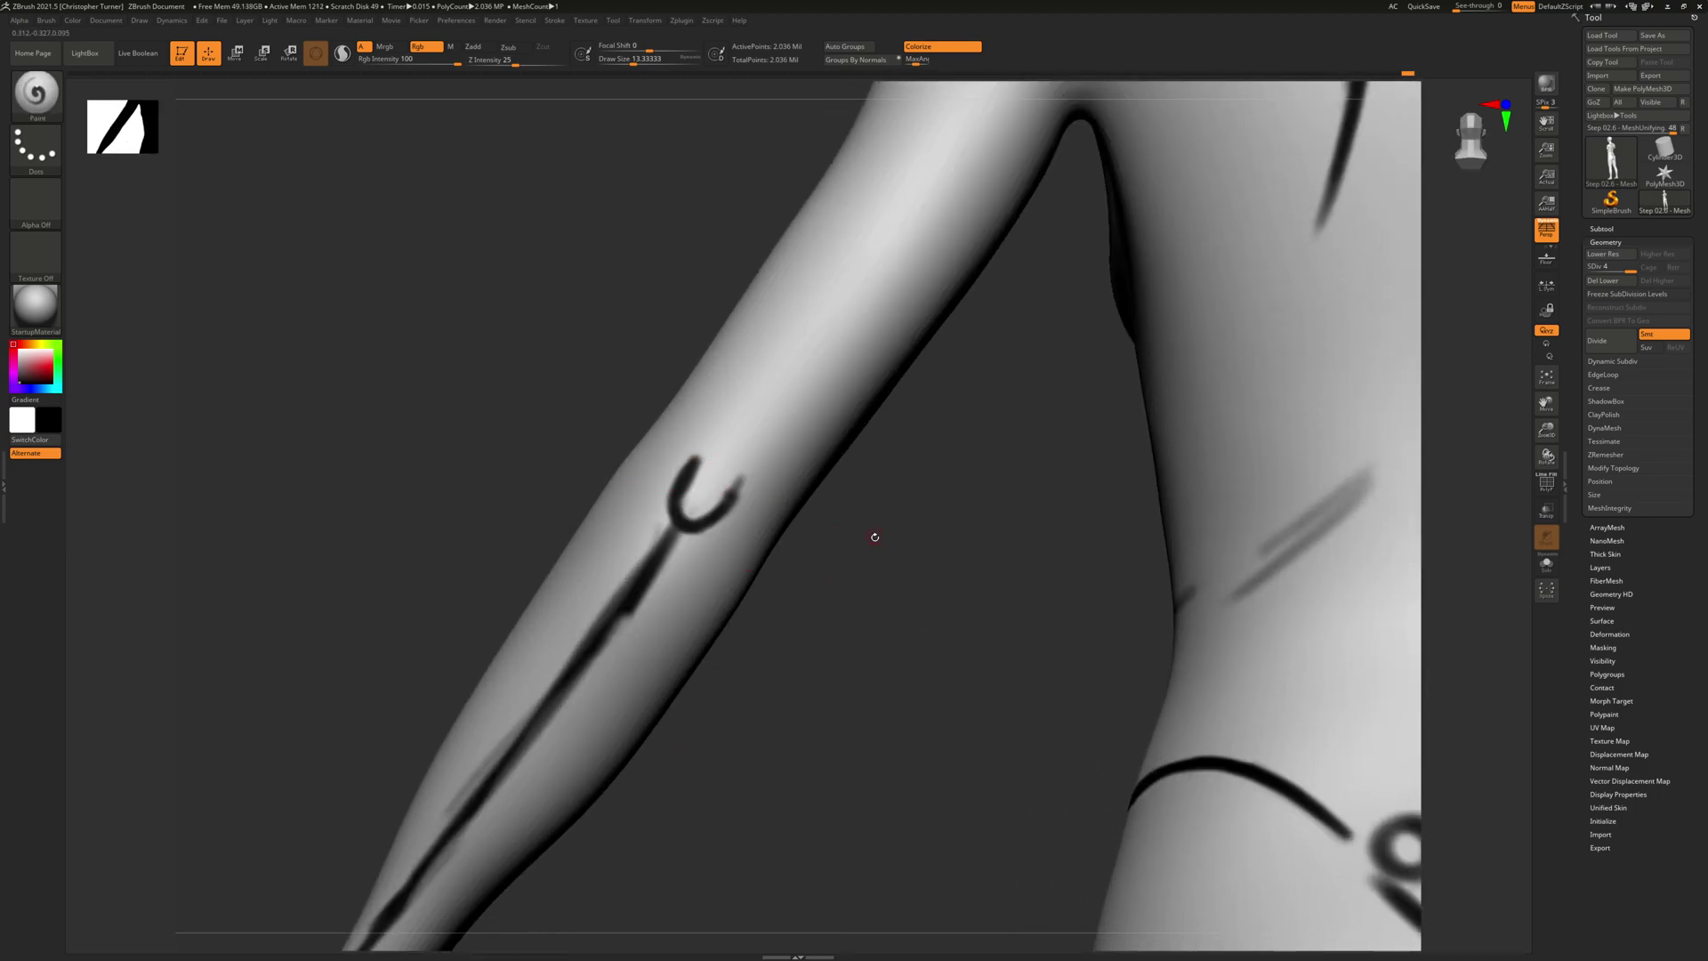
Paint a small circle on the outer and inner sides of the elbow, flanking the U-shaped mark.
left_click_drag(874, 537, 916, 572)
left_click_drag(625, 426, 625, 438)
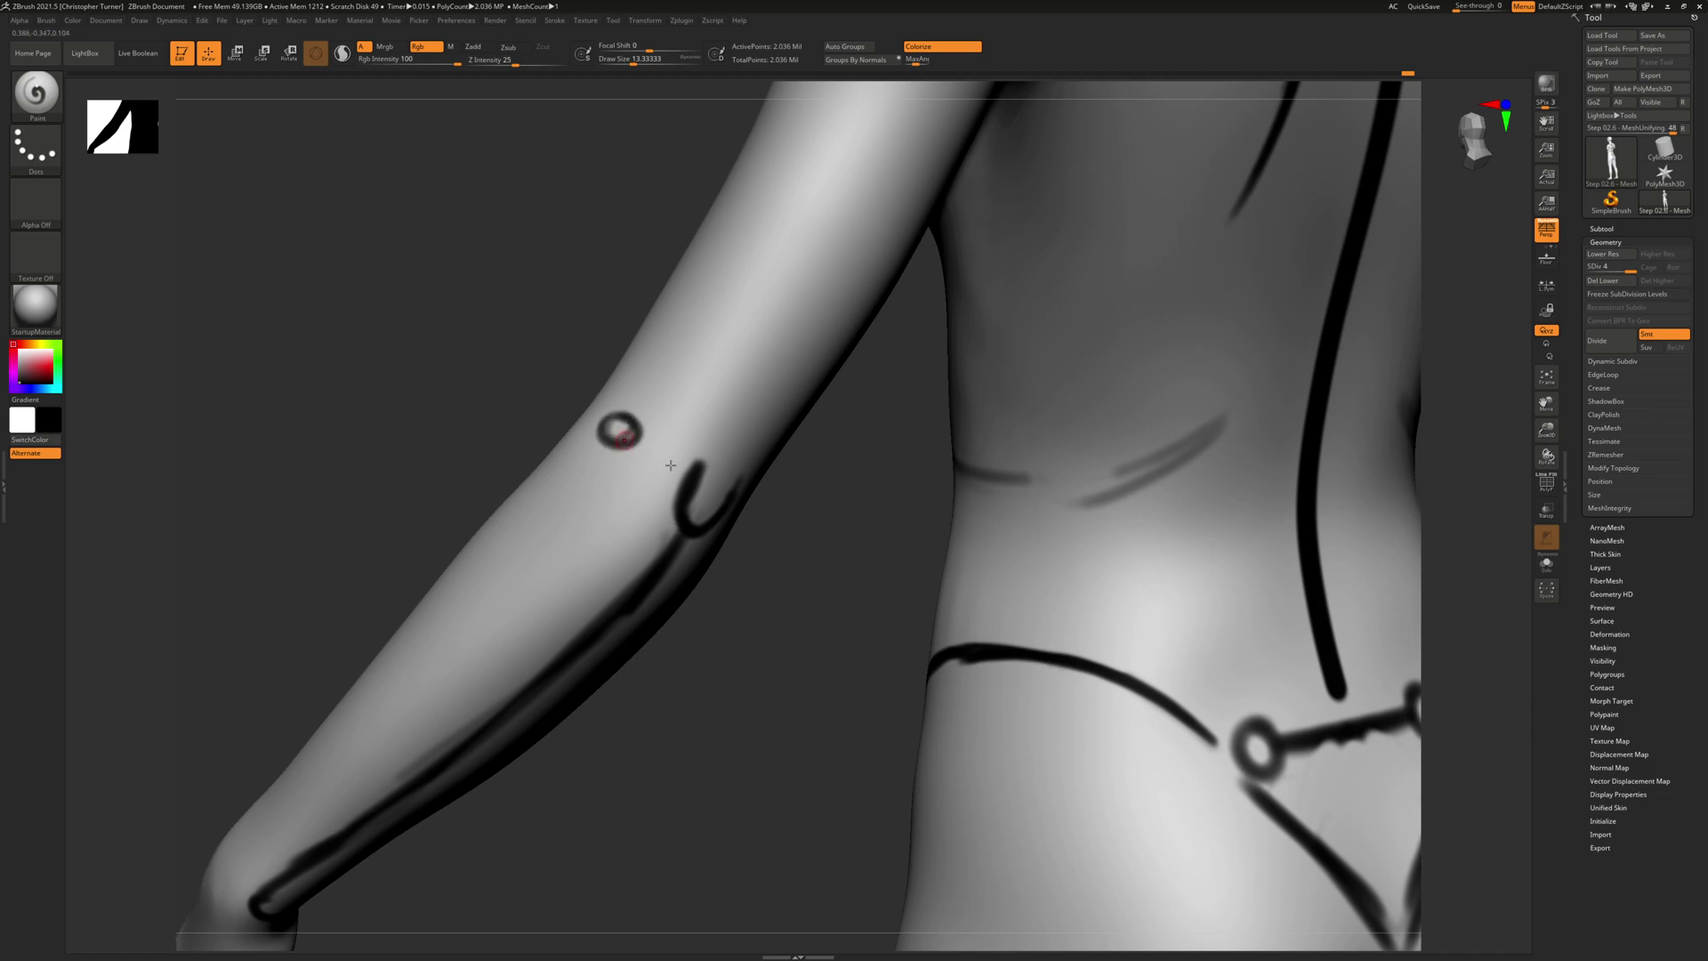
left_click_drag(843, 540, 764, 525)
mouse_move(695, 482)
left_mouse_down()
mouse_move(682, 489)
mouse_move(683, 472)
mouse_move(680, 491)
left_mouse_up()
left_click_drag(812, 472, 865, 470, "alt")
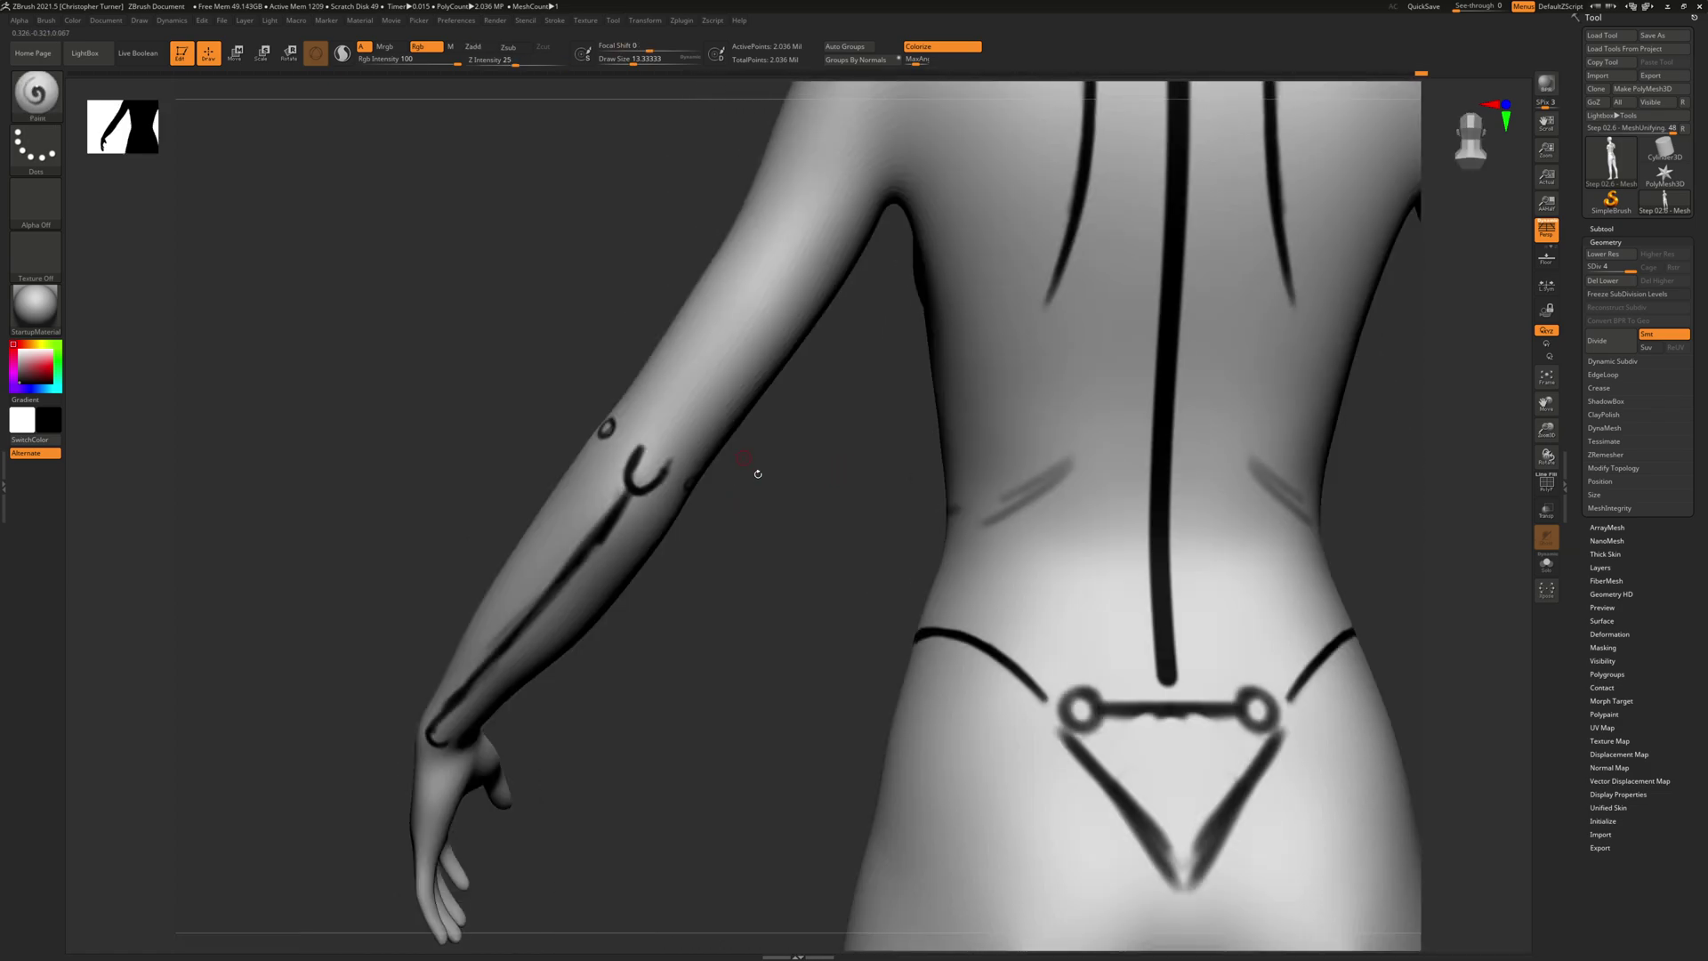
Try light lines down the back of the upper arm towards the two elbow circles, and undo them.
left_click_drag(757, 474, 801, 239)
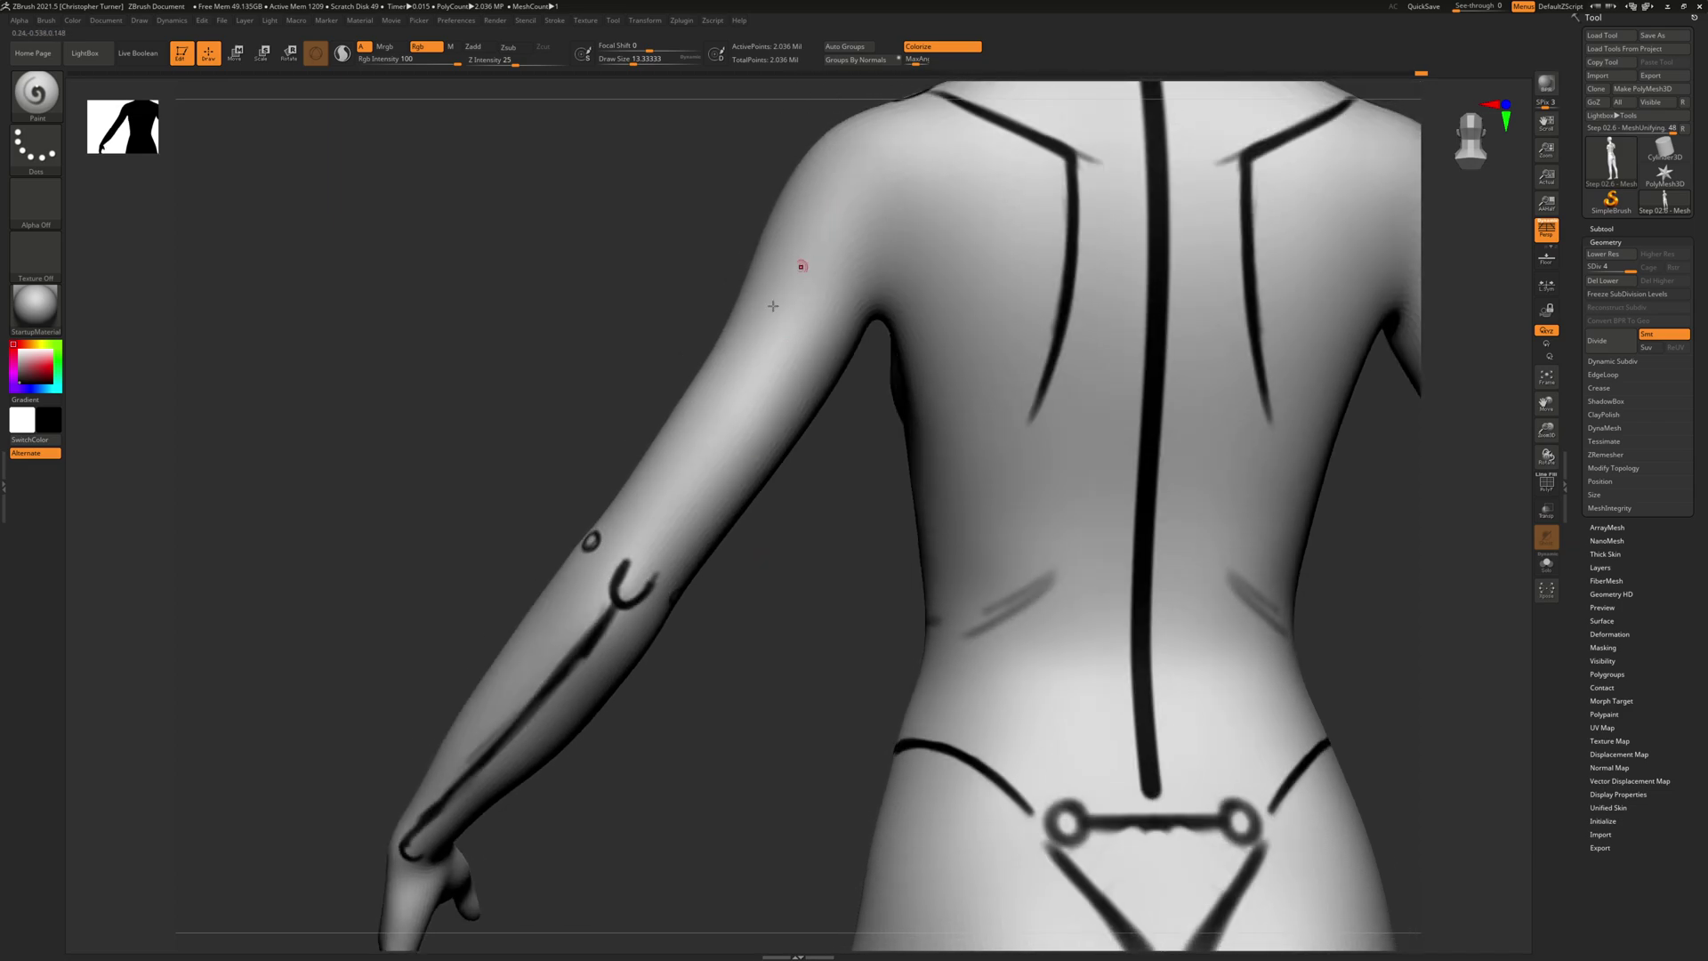
left_click_drag(780, 557, 781, 534)
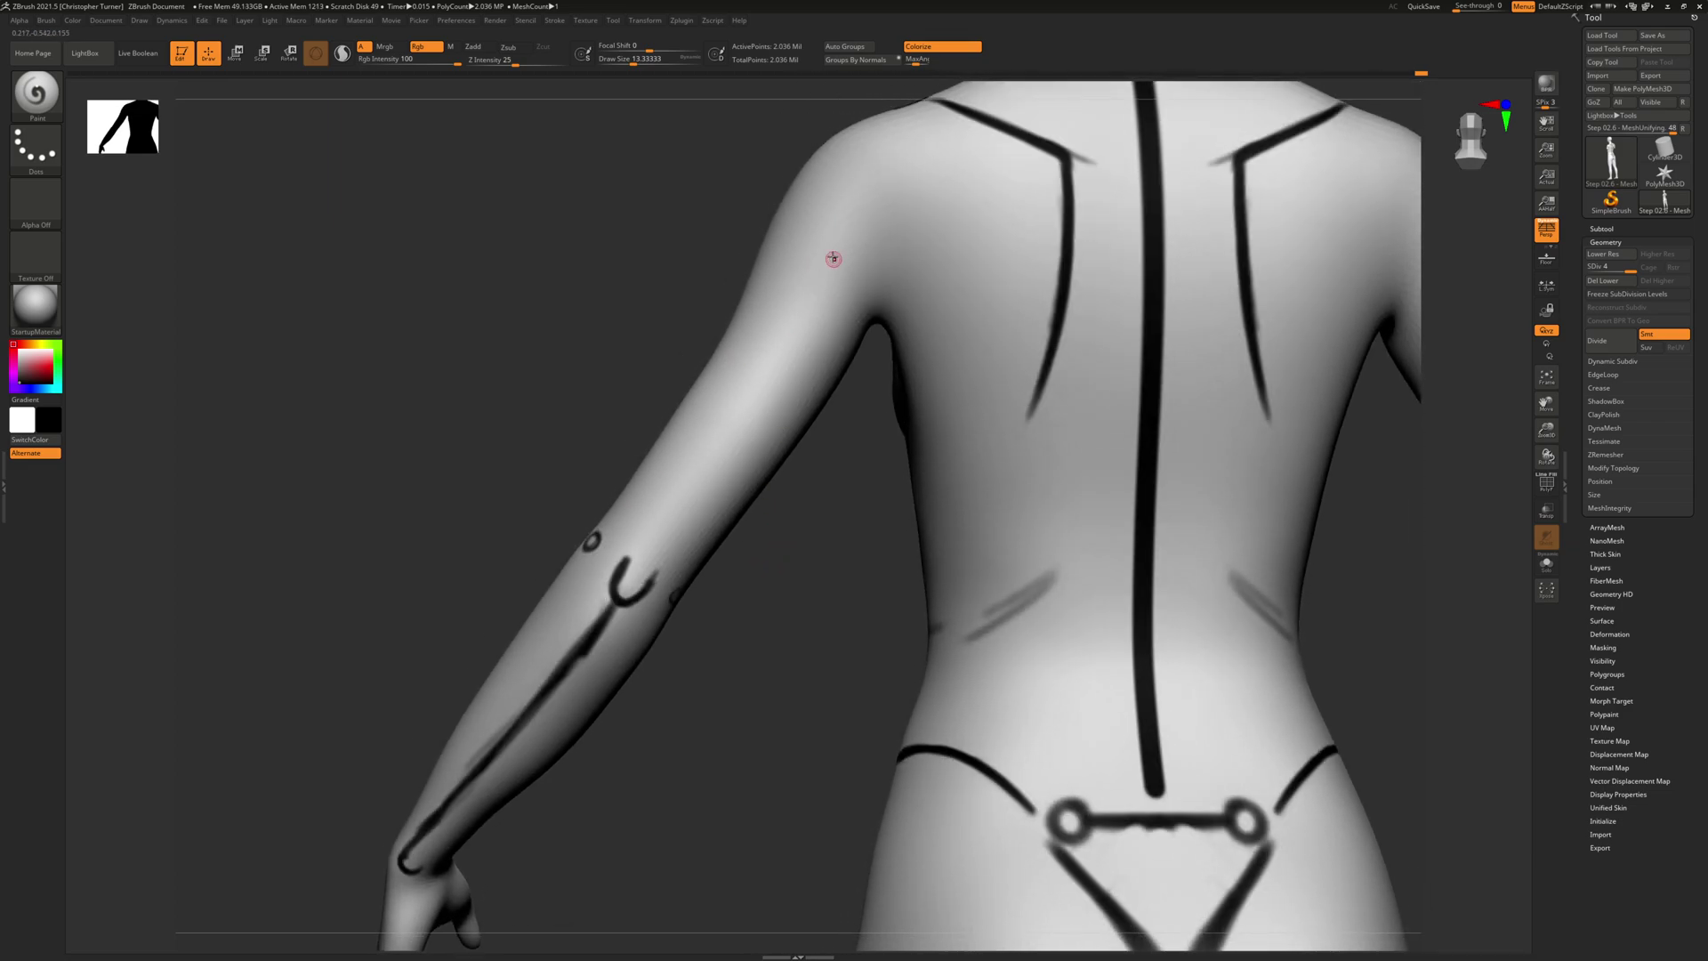
left_click_drag(743, 376, 614, 512)
mouse_move(685, 585)
left_mouse_down()
mouse_move(701, 497)
mouse_move(782, 406)
left_mouse_up()
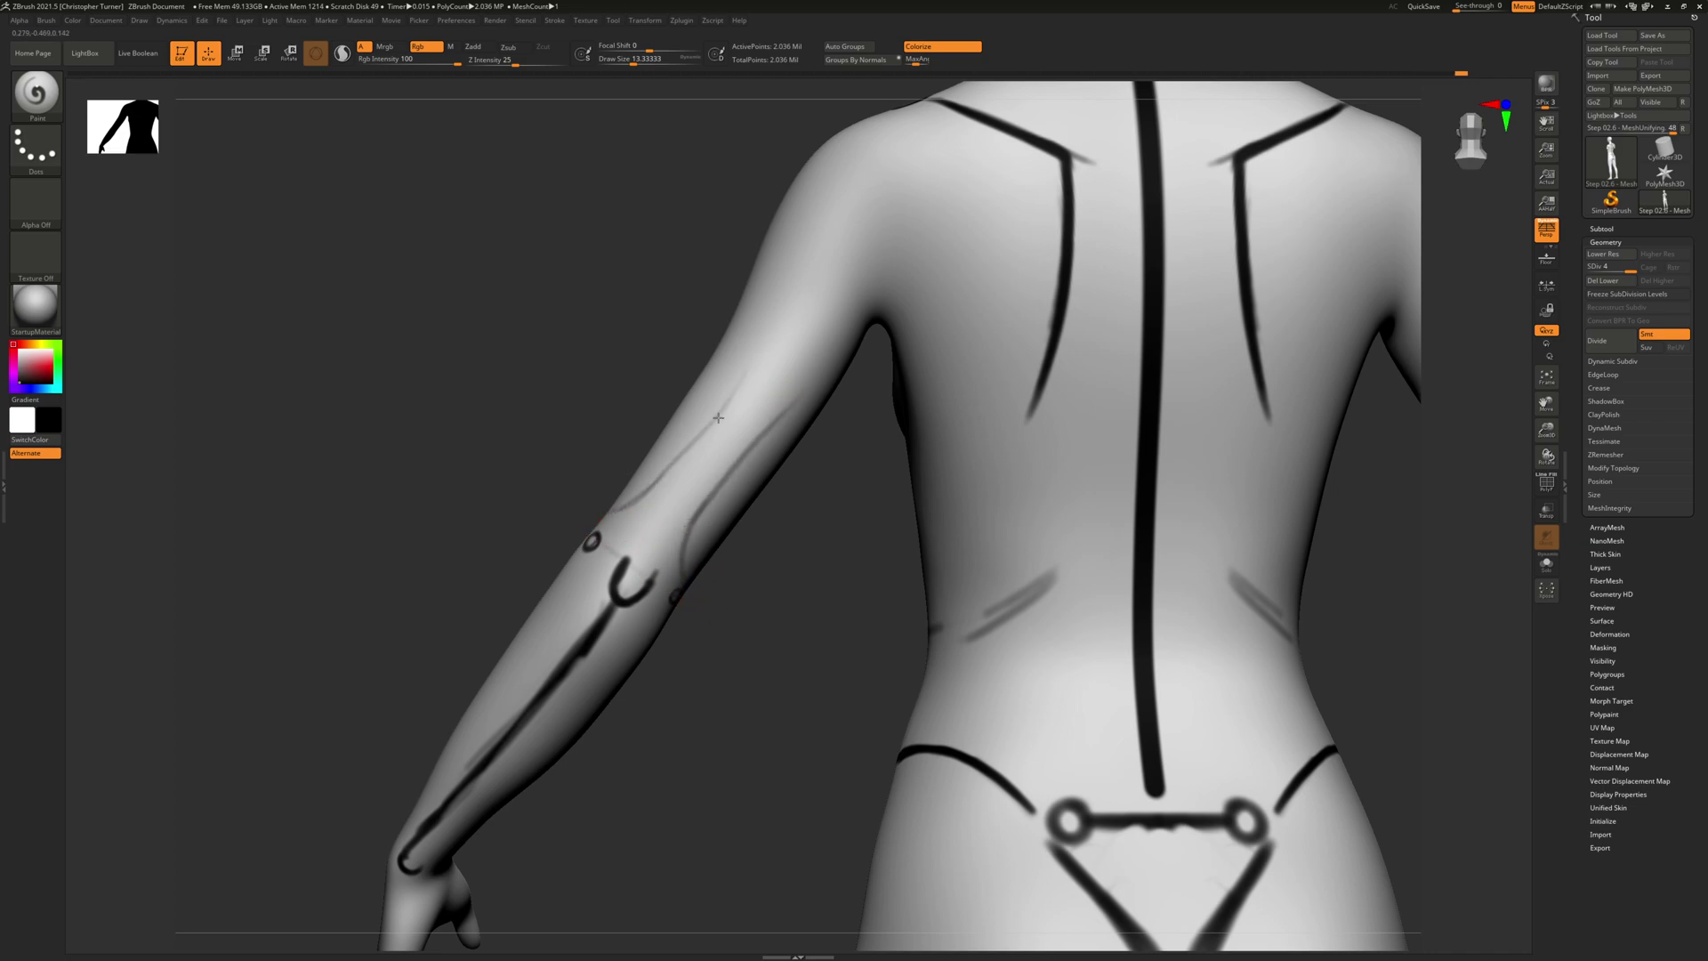
key("ctrl+z")
key("ctrl+z")
key("ctrl+z")
key("ctrl+z")
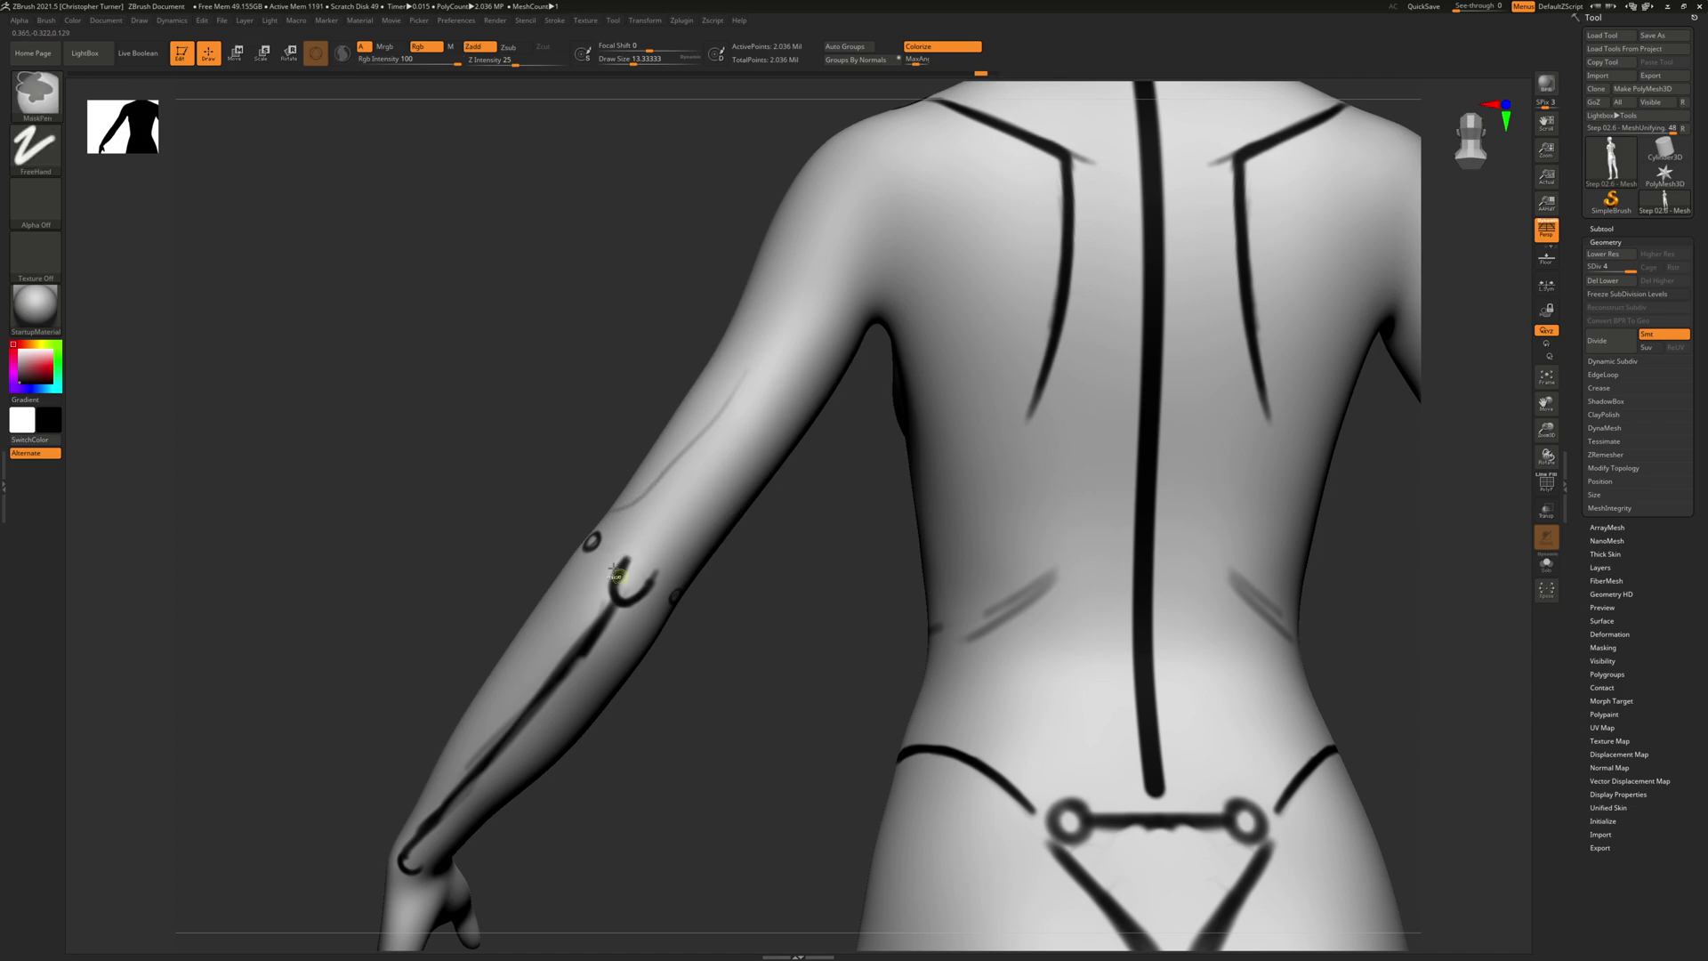
key("ctrl+z")
key("ctrl+z")
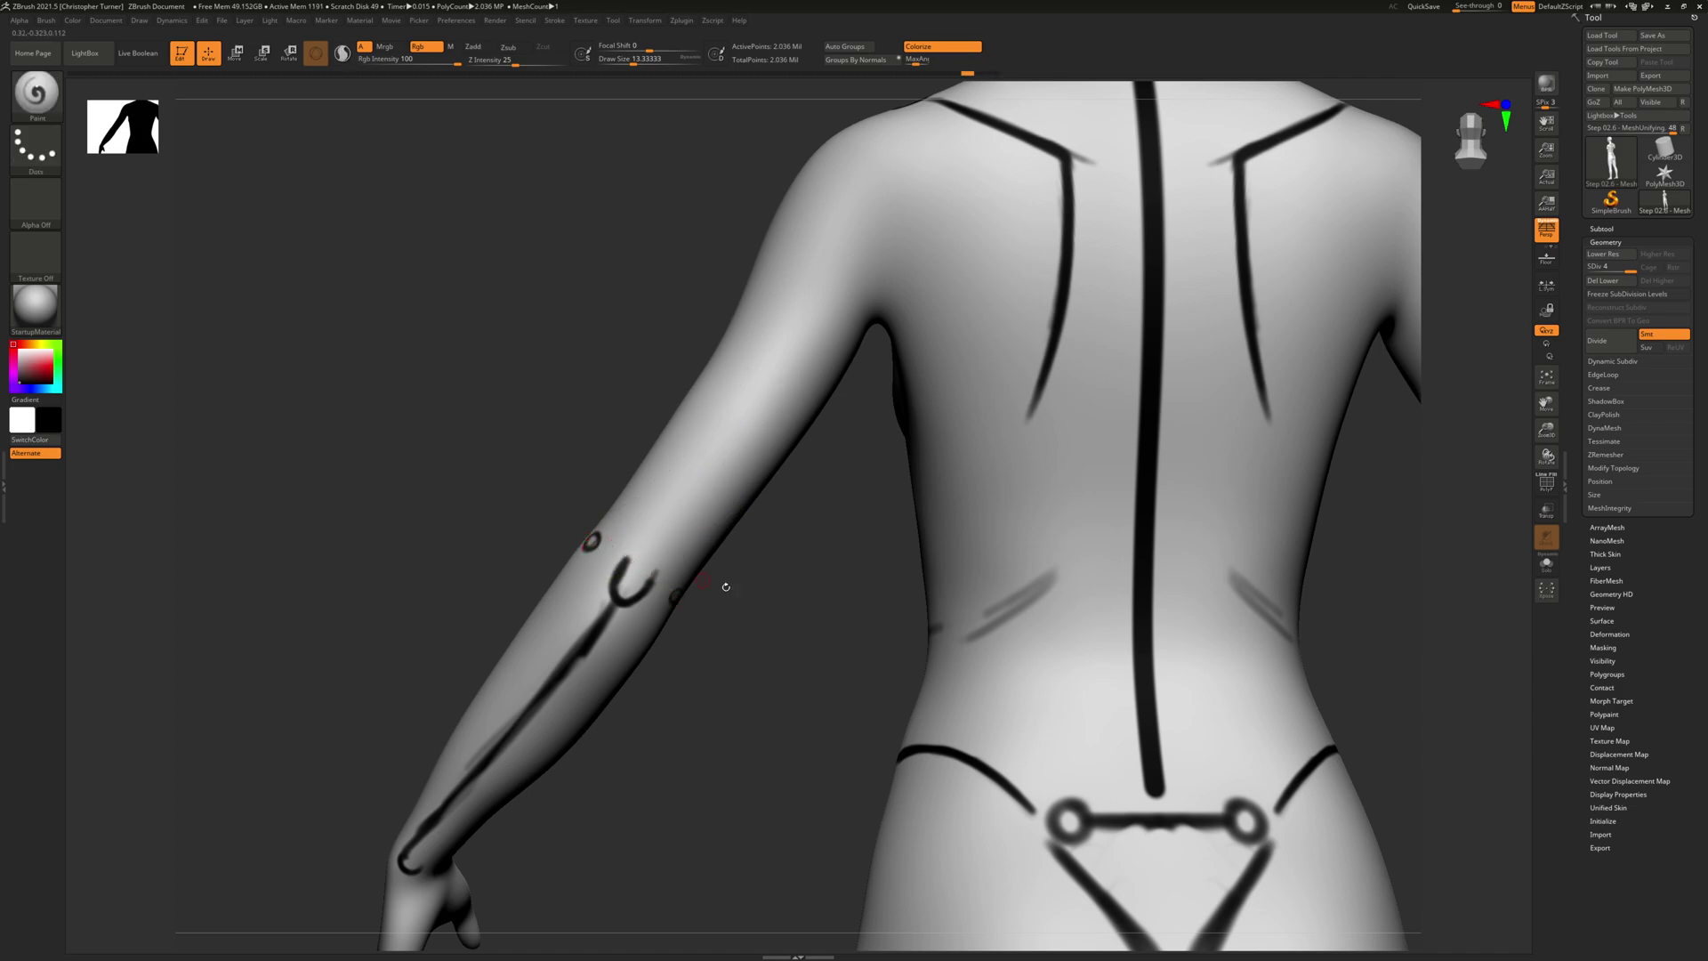
Try connecting the U-shaped elbow mark to the small circles beside it, viewing the arm from the back and side.
left_click_drag(726, 587, 782, 629)
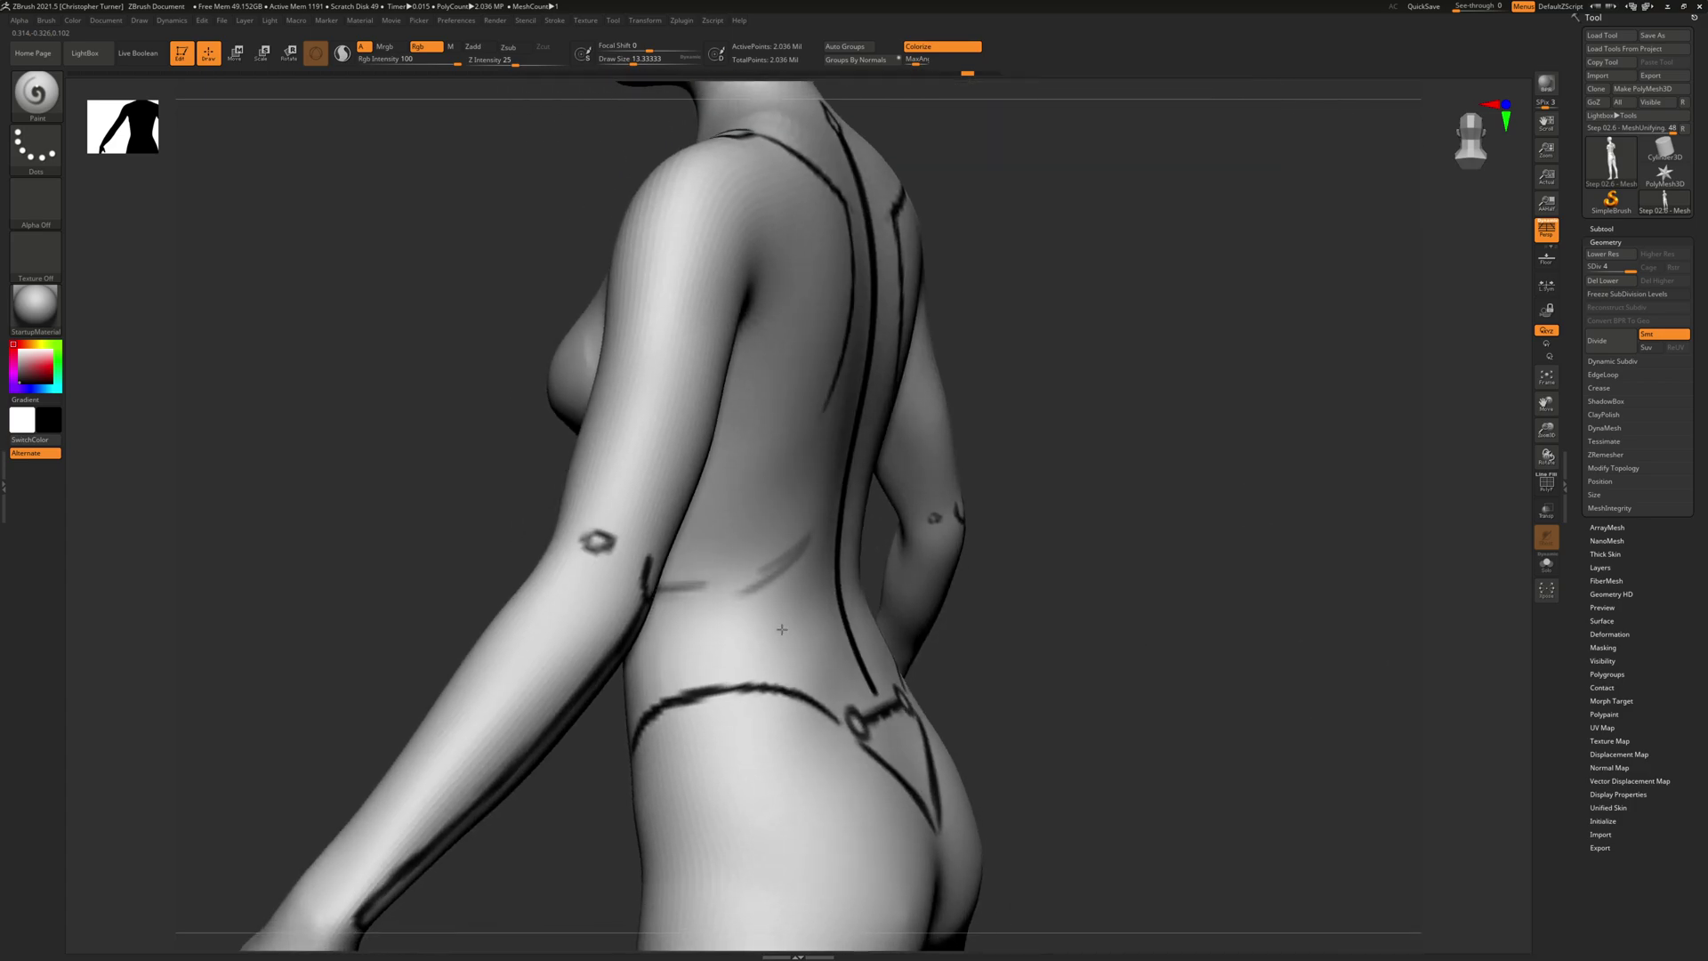
right_click_drag(782, 629, 665, 442)
left_click_drag(495, 511, 354, 486)
left_click_drag(712, 603, 718, 625)
mouse_move(718, 625)
right_mouse_down()
mouse_move(628, 566)
mouse_move(671, 584)
mouse_move(656, 564)
mouse_move(739, 553)
mouse_move(719, 566)
mouse_move(569, 546)
mouse_move(585, 550)
right_mouse_up()
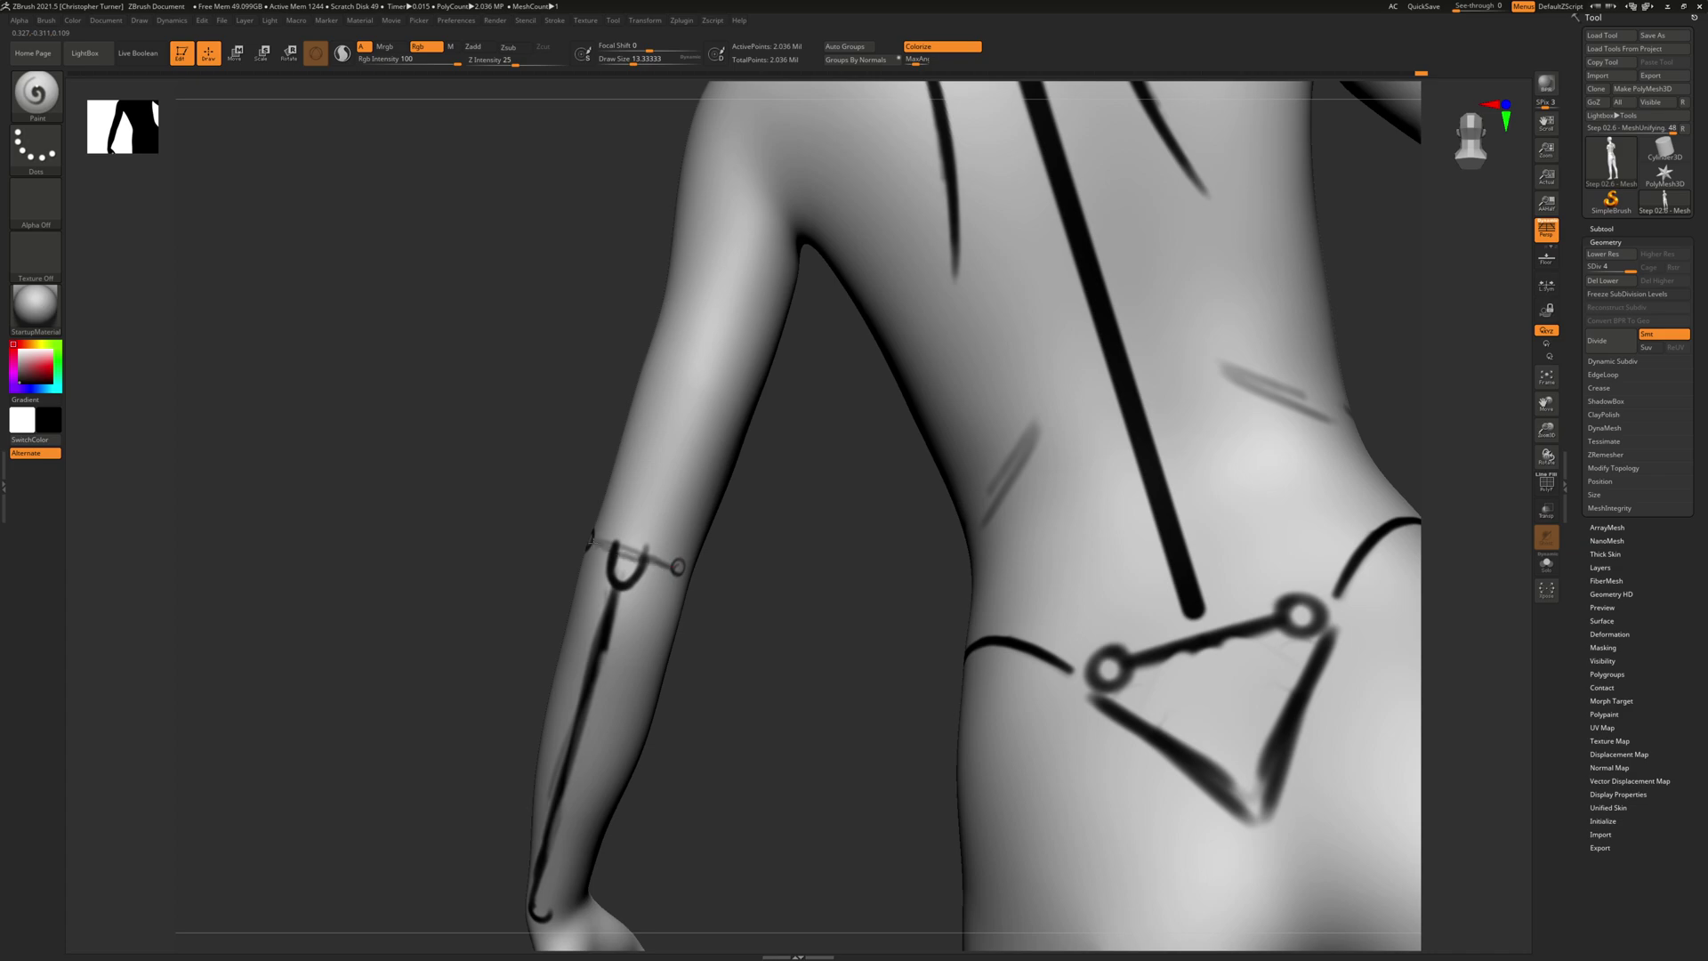
right_click_drag(750, 587, 696, 582)
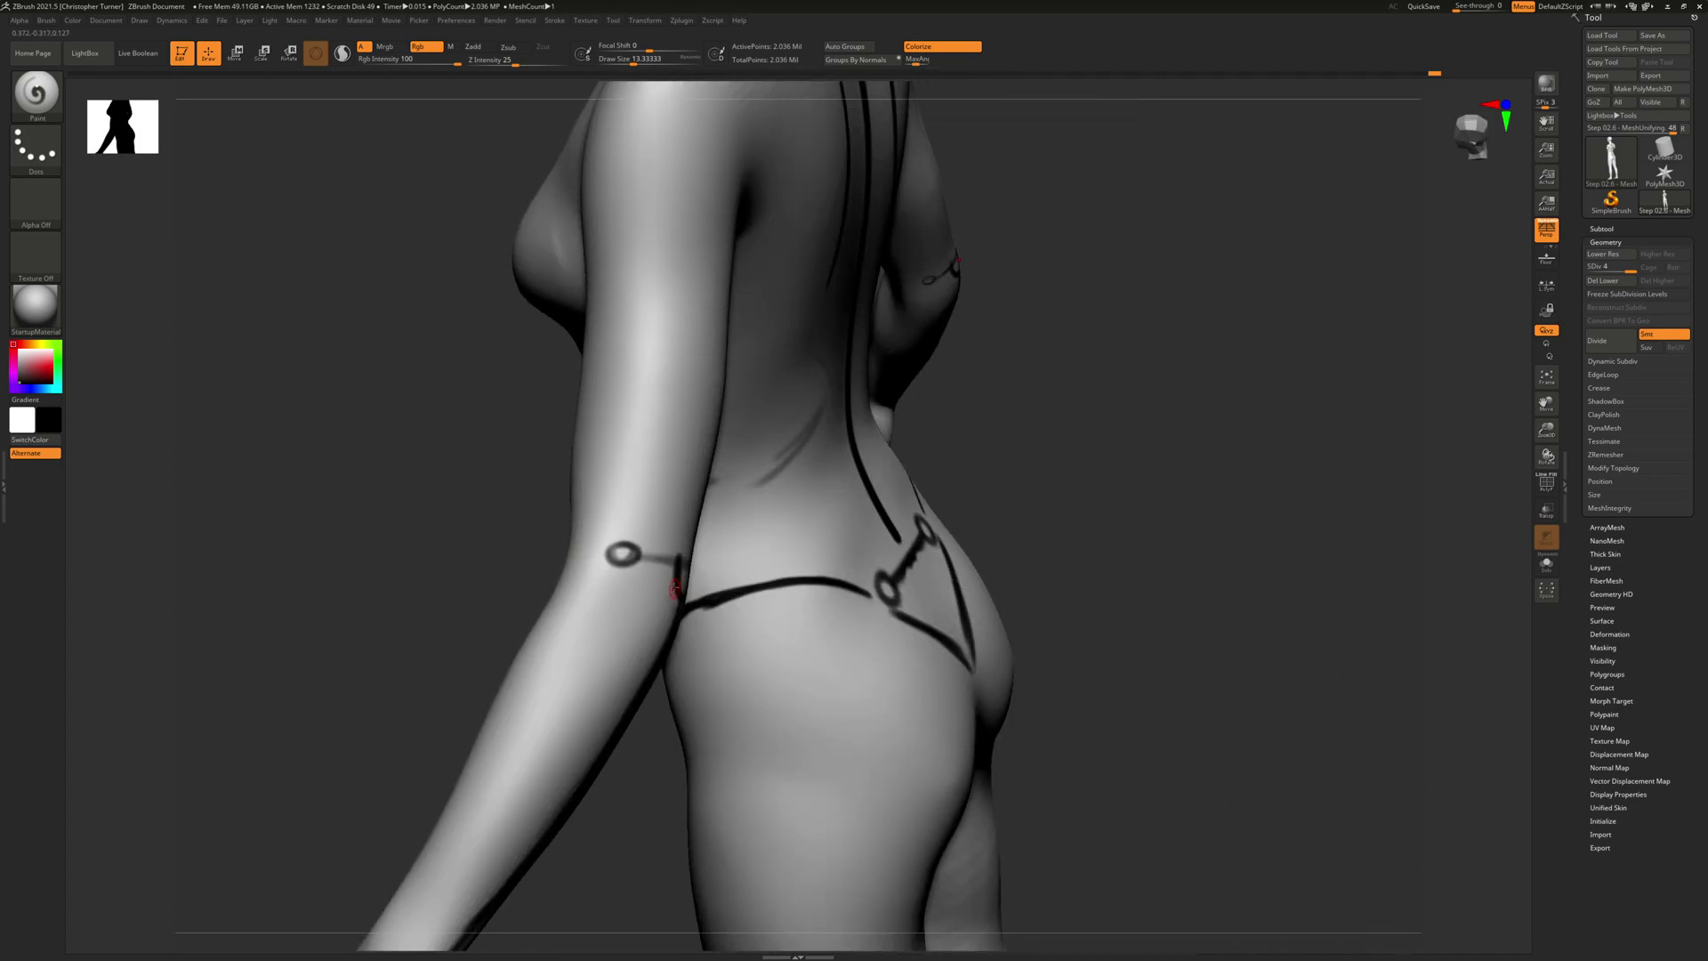
right_click_drag(338, 639, 659, 583)
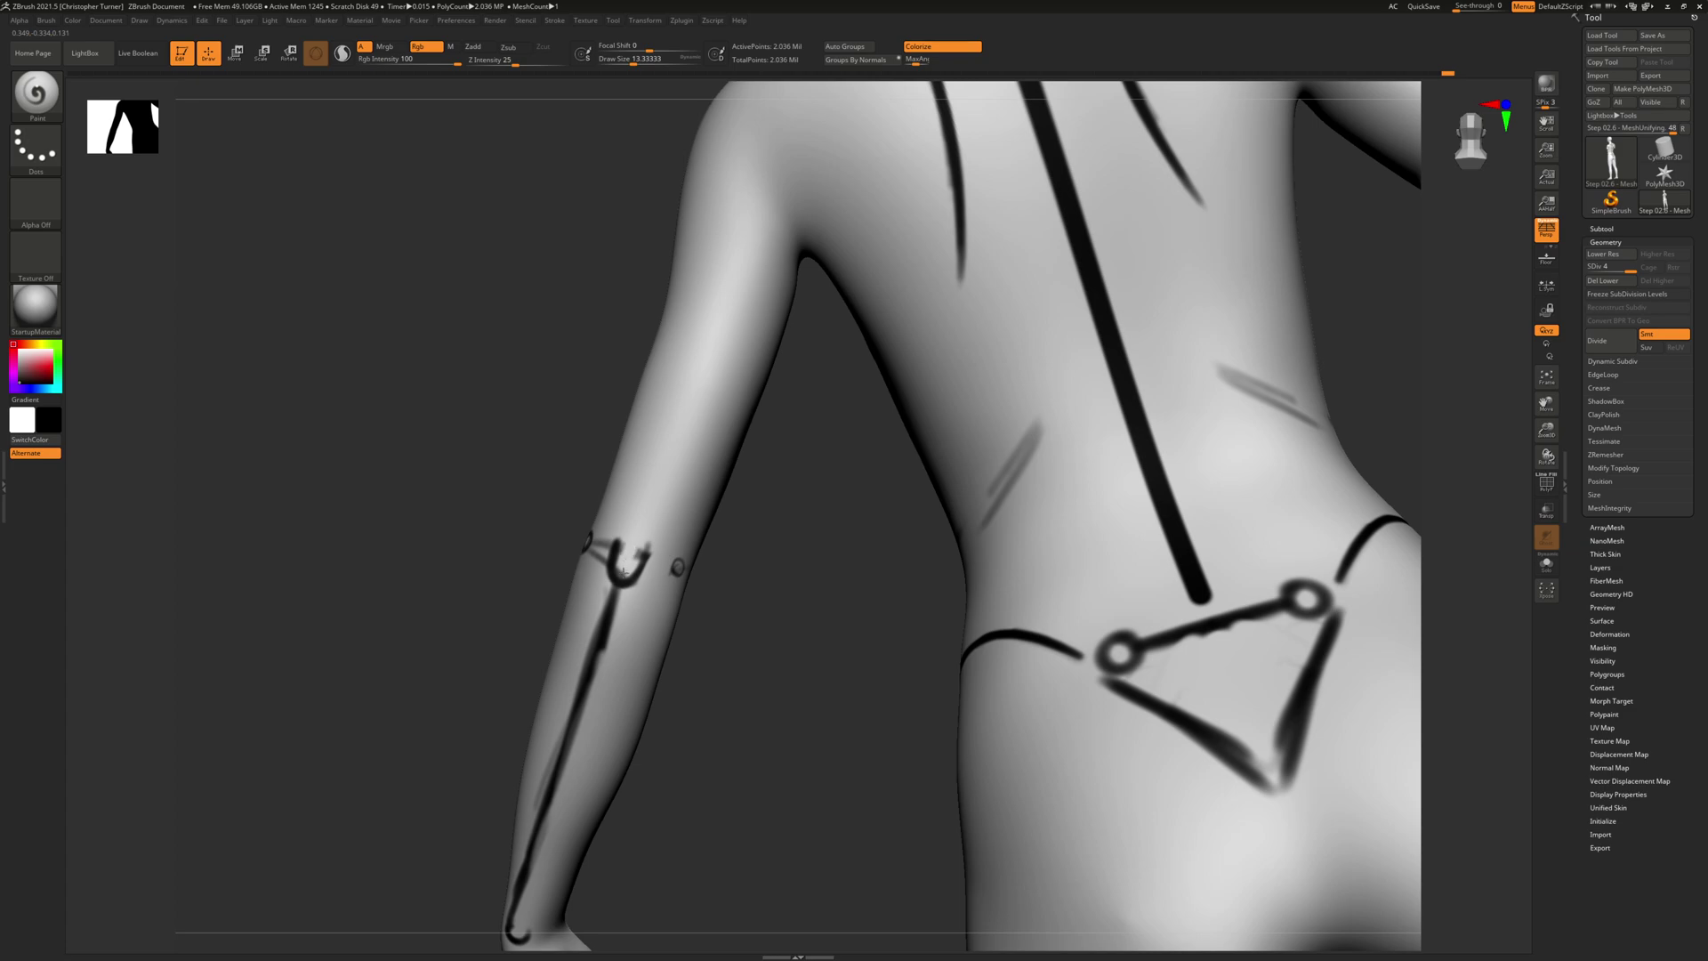
right_click_drag(556, 582, 564, 557)
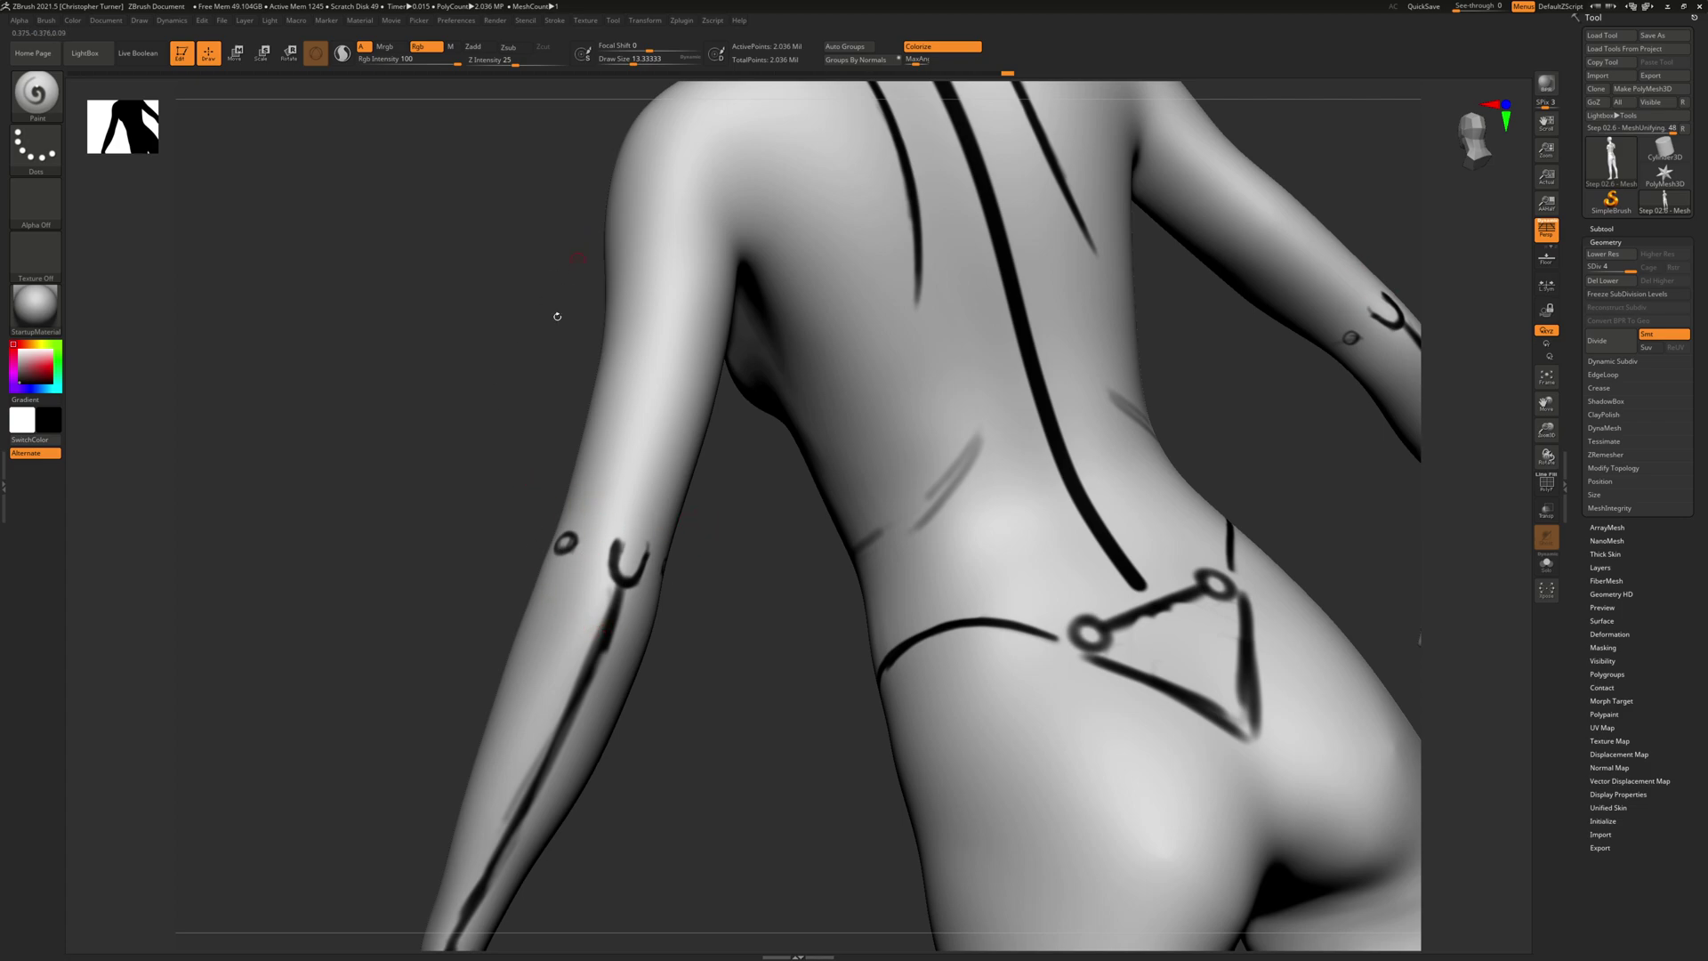
left_click_drag(491, 542, 658, 552)
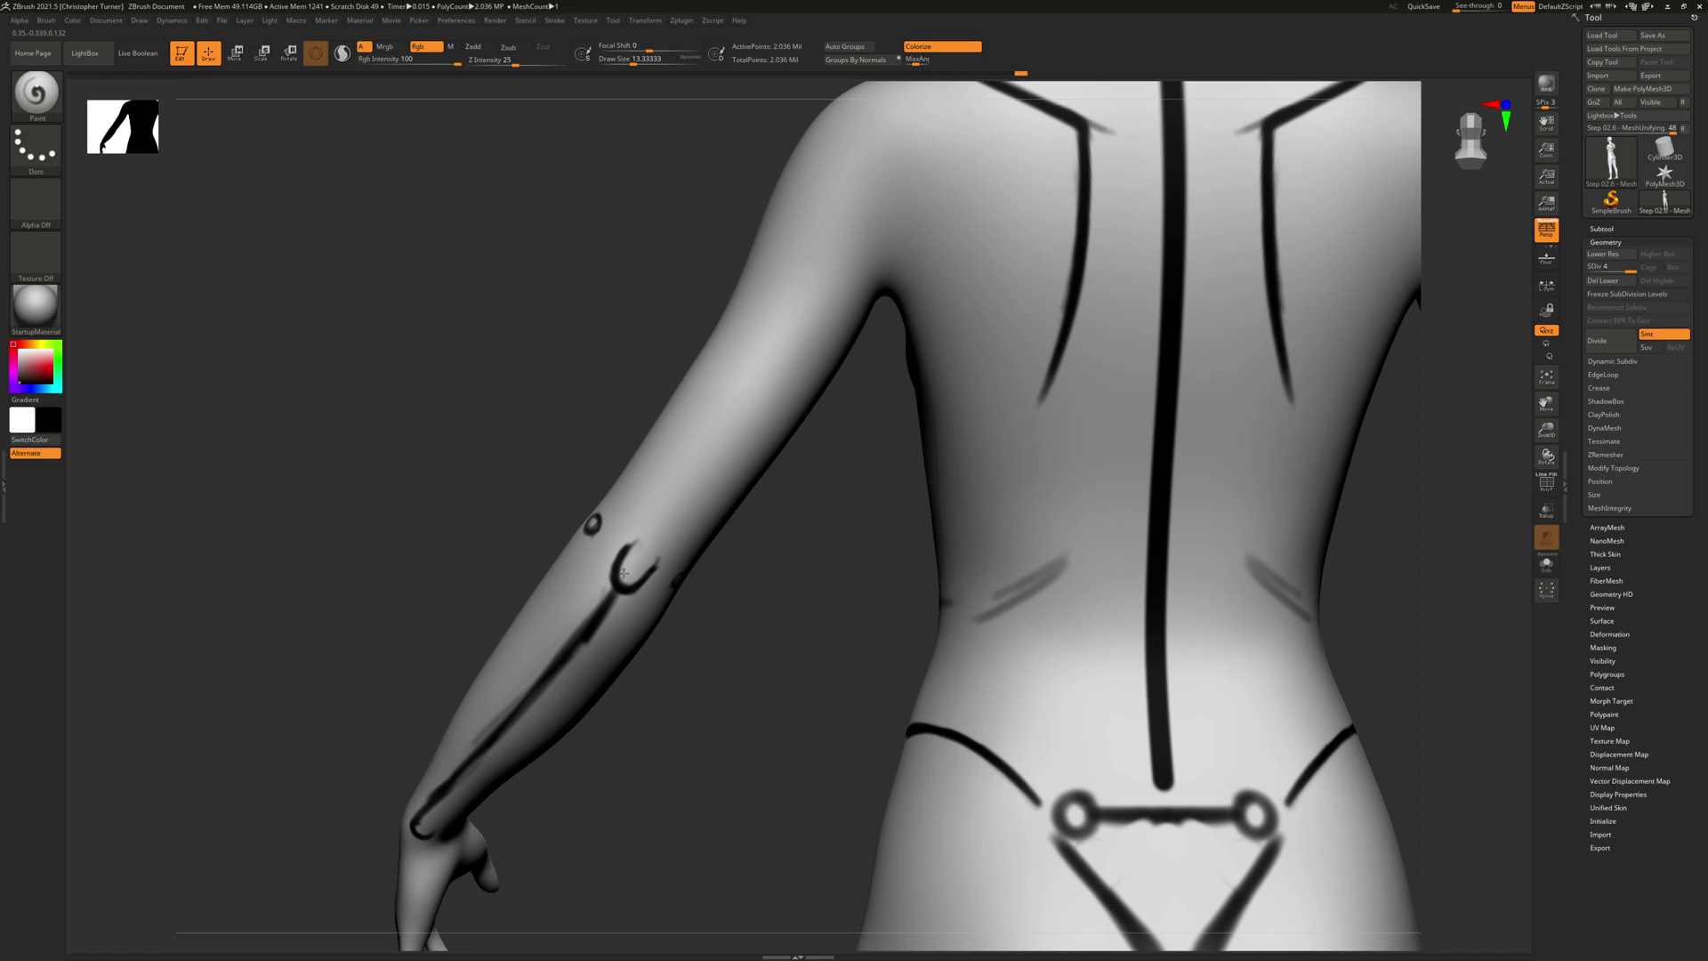
mouse_move(702, 591)
left_mouse_down()
mouse_move(630, 576)
mouse_move(609, 553)
left_mouse_up()
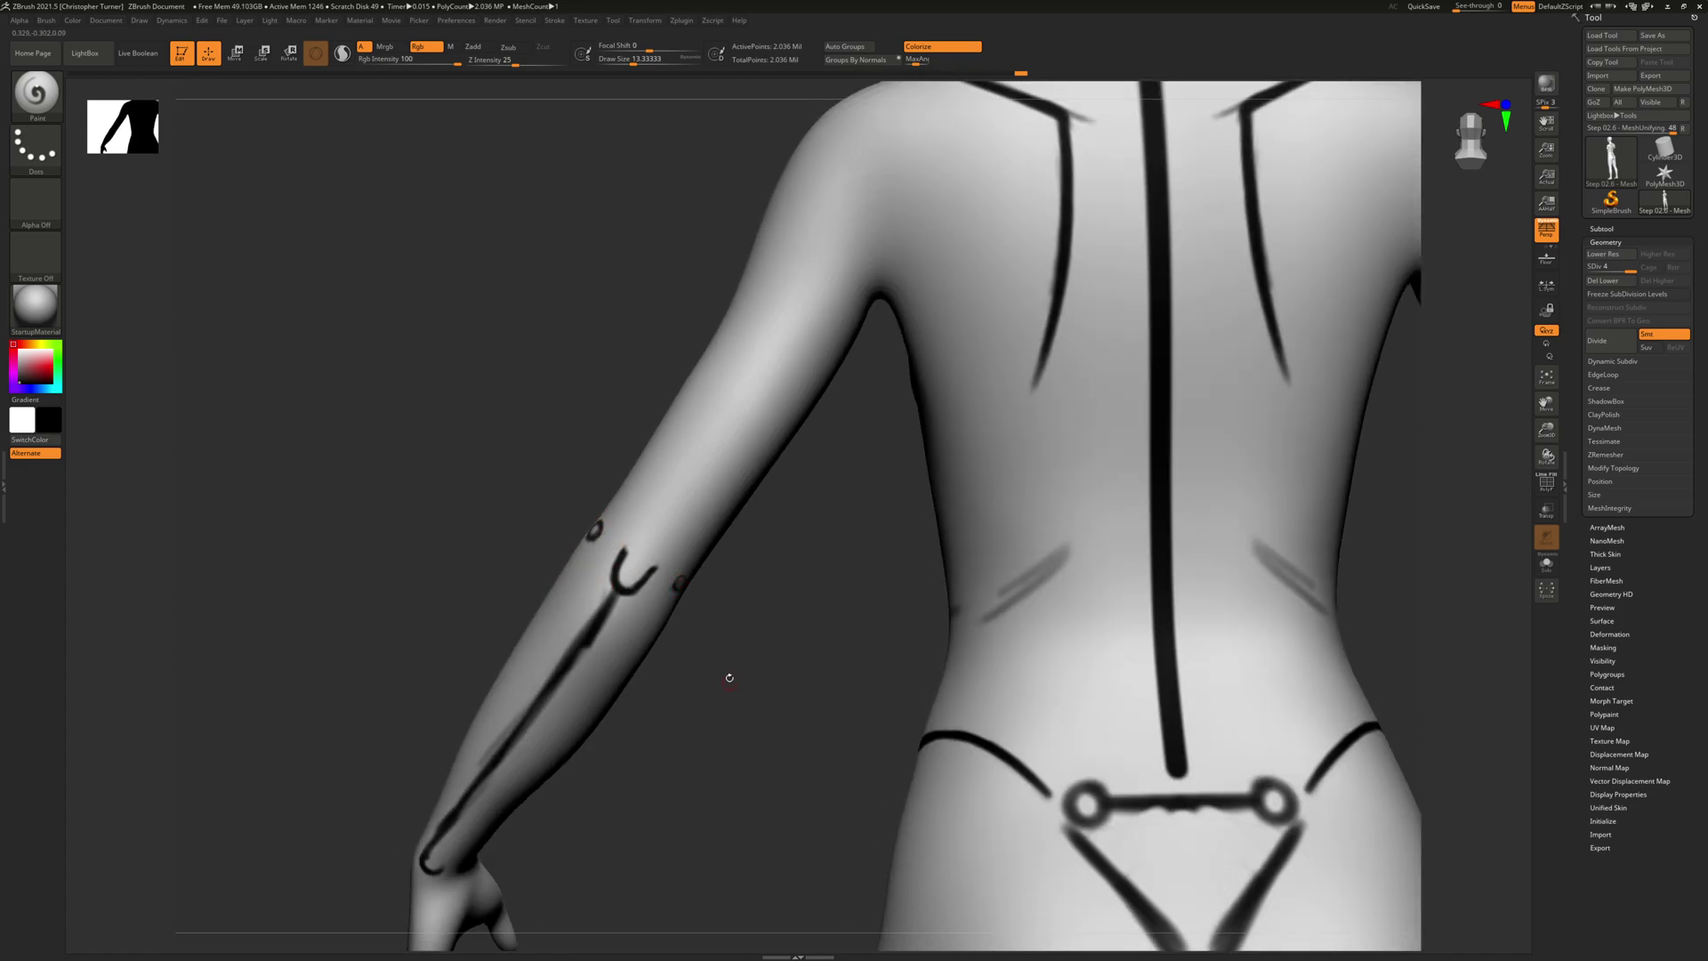
Paint a circle on the outer side of each hip, below the iliac crest line.
key("f")
right_click_drag(672, 554, 990, 576)
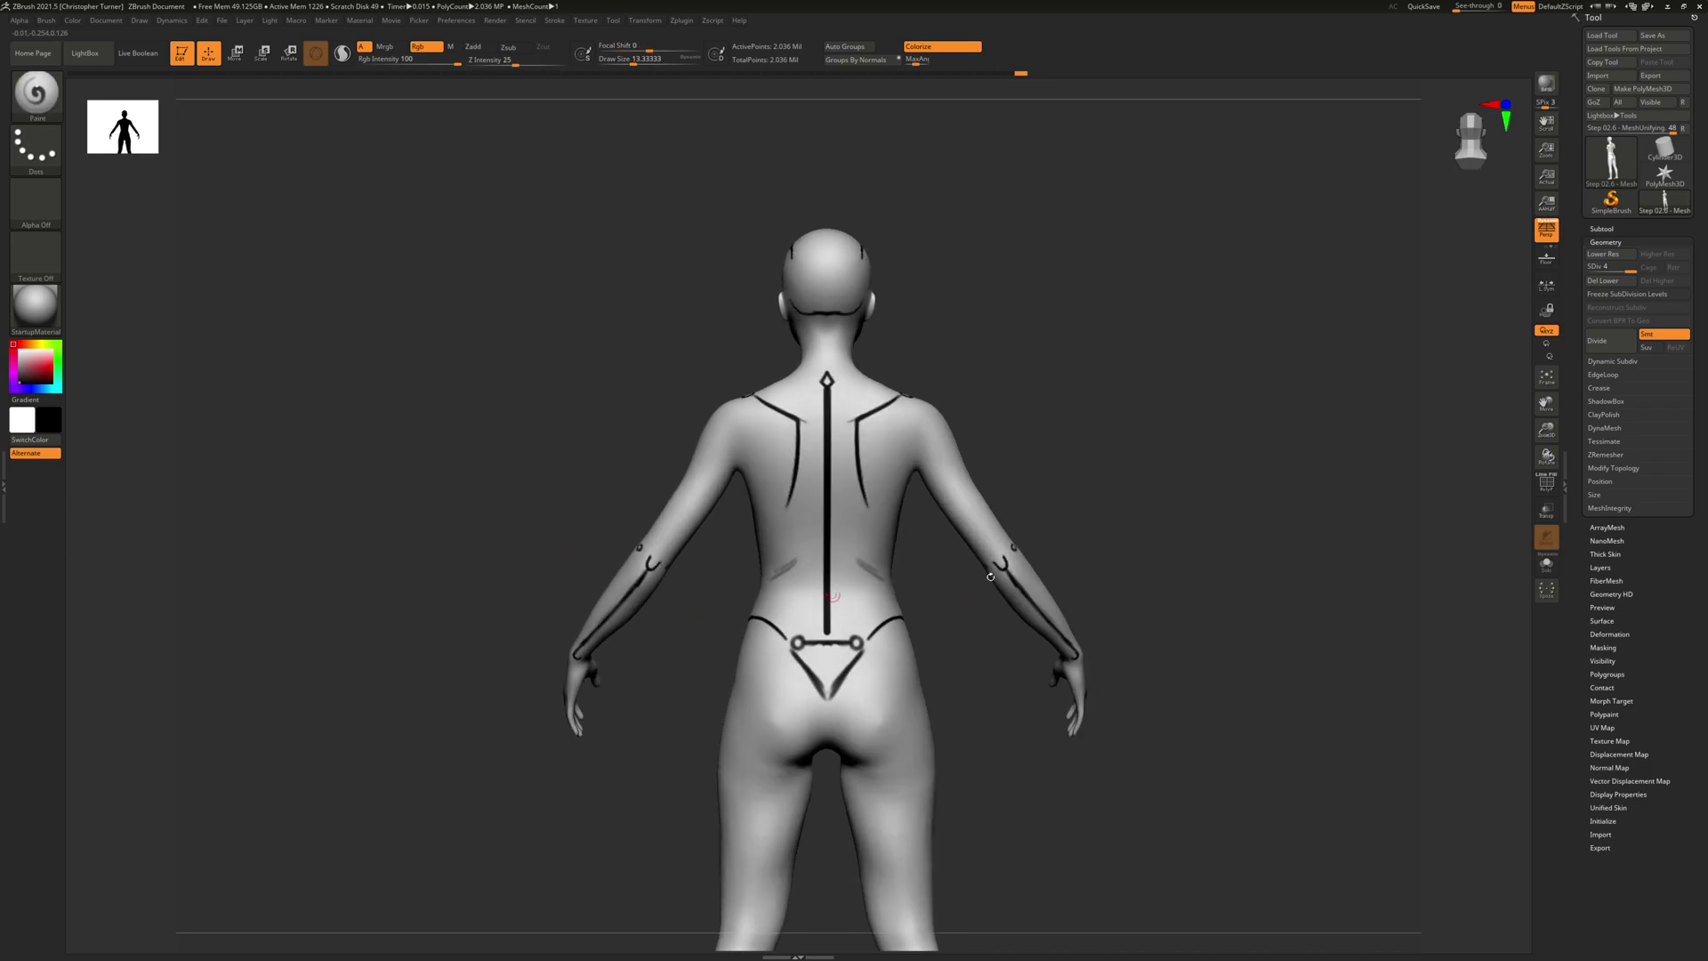
left_click_drag(1189, 537, 1086, 424, "alt")
left_click_drag(868, 382, 1170, 556, "alt")
left_click_drag(779, 572, 910, 376, "alt")
right_click_drag(909, 376, 991, 483)
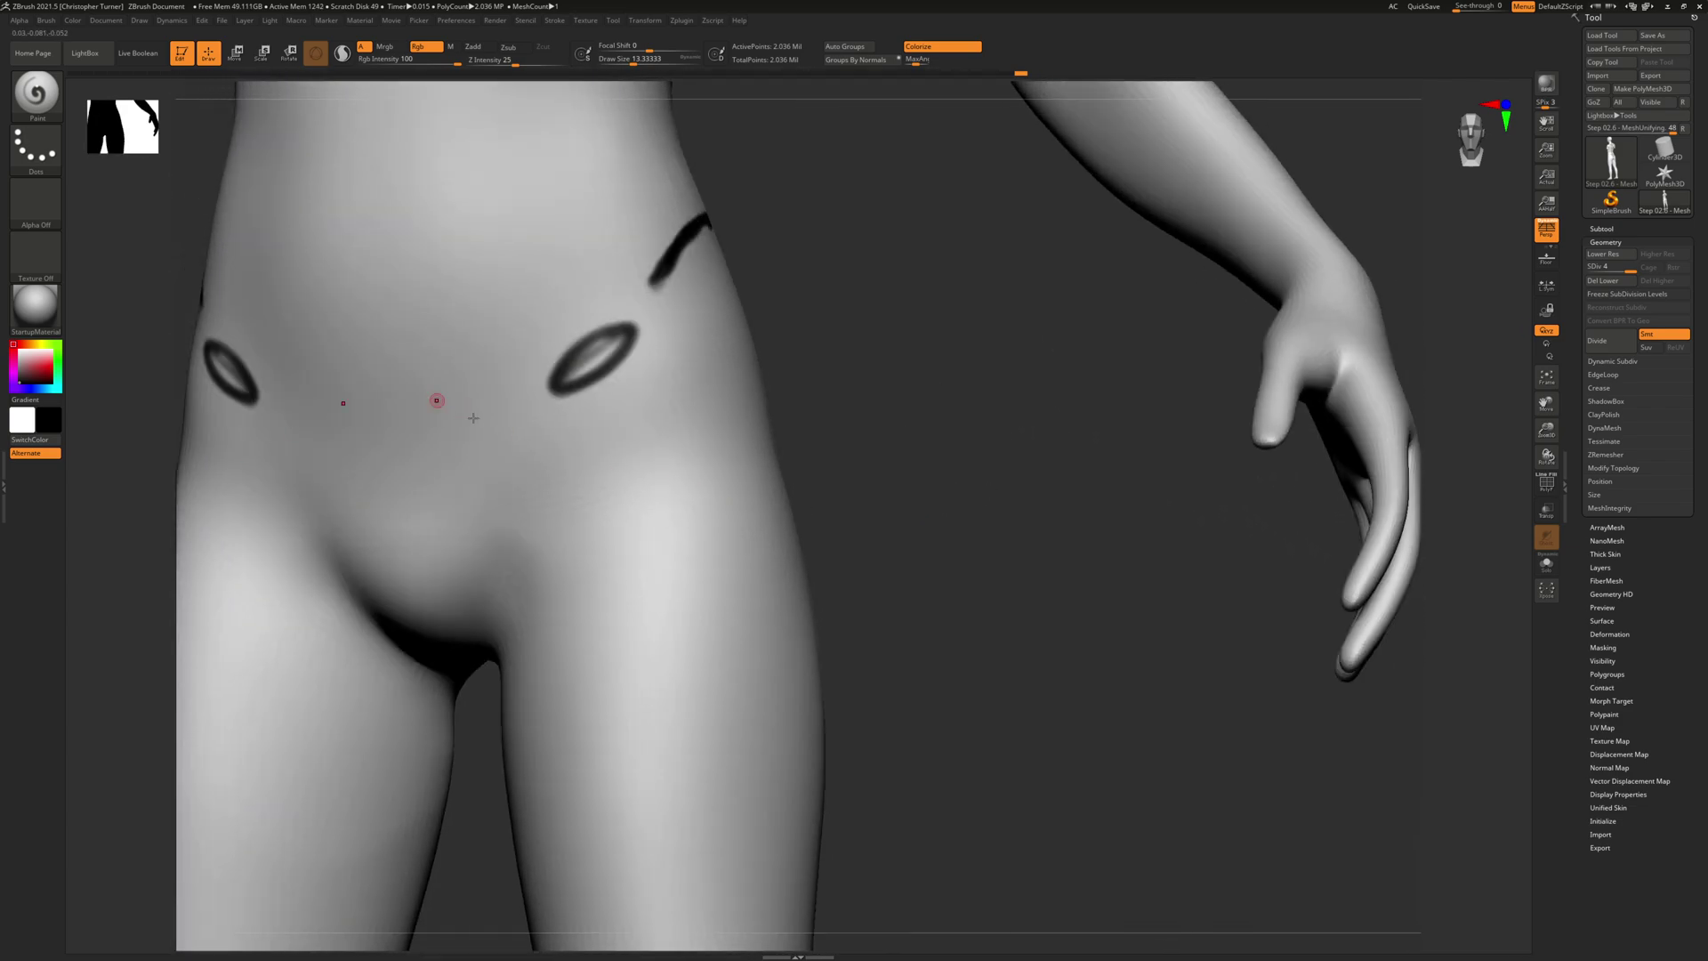
left_click_drag(912, 476, 841, 490)
mouse_move(748, 440)
left_mouse_down()
mouse_move(755, 481)
mouse_move(772, 481)
mouse_move(754, 428)
left_mouse_up()
left_click_drag(846, 454, 987, 440)
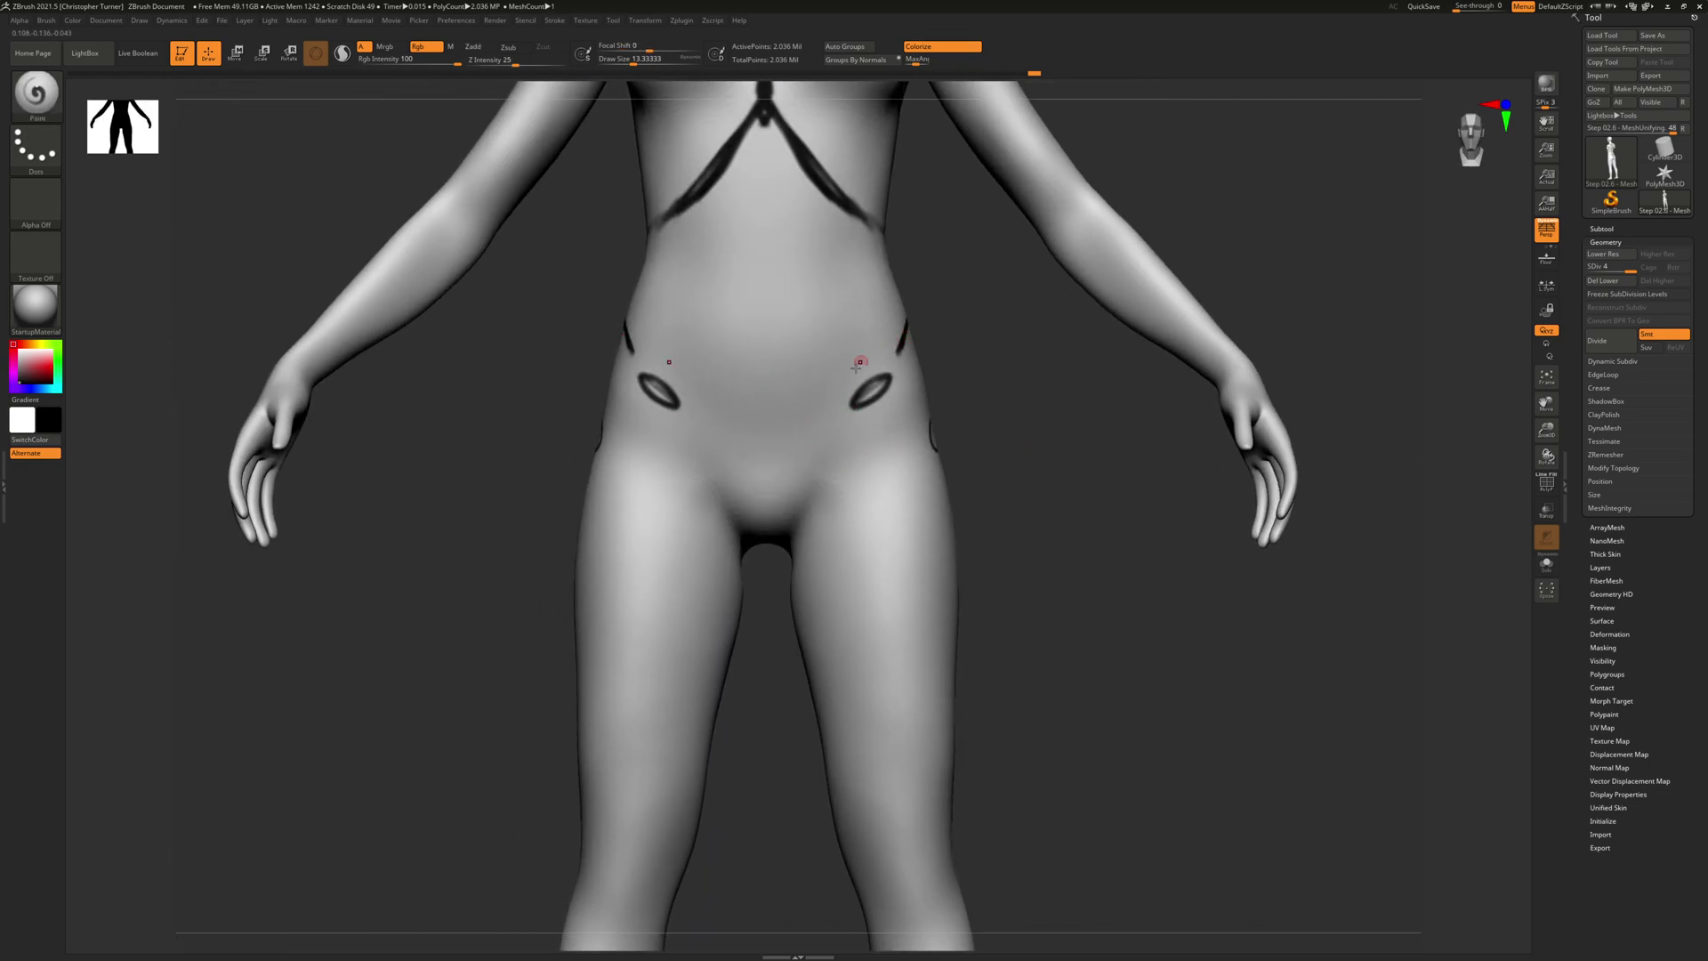
Try light curved guide lines across the lower abdomen, groin and hips, and undo them.
mouse_move(895, 318)
left_mouse_down()
mouse_move(789, 391)
mouse_move(904, 333)
mouse_move(841, 448)
mouse_move(786, 473)
left_mouse_up()
mouse_move(885, 414)
left_mouse_down()
mouse_move(852, 484)
mouse_move(808, 501)
mouse_move(871, 469)
mouse_move(860, 489)
left_mouse_up()
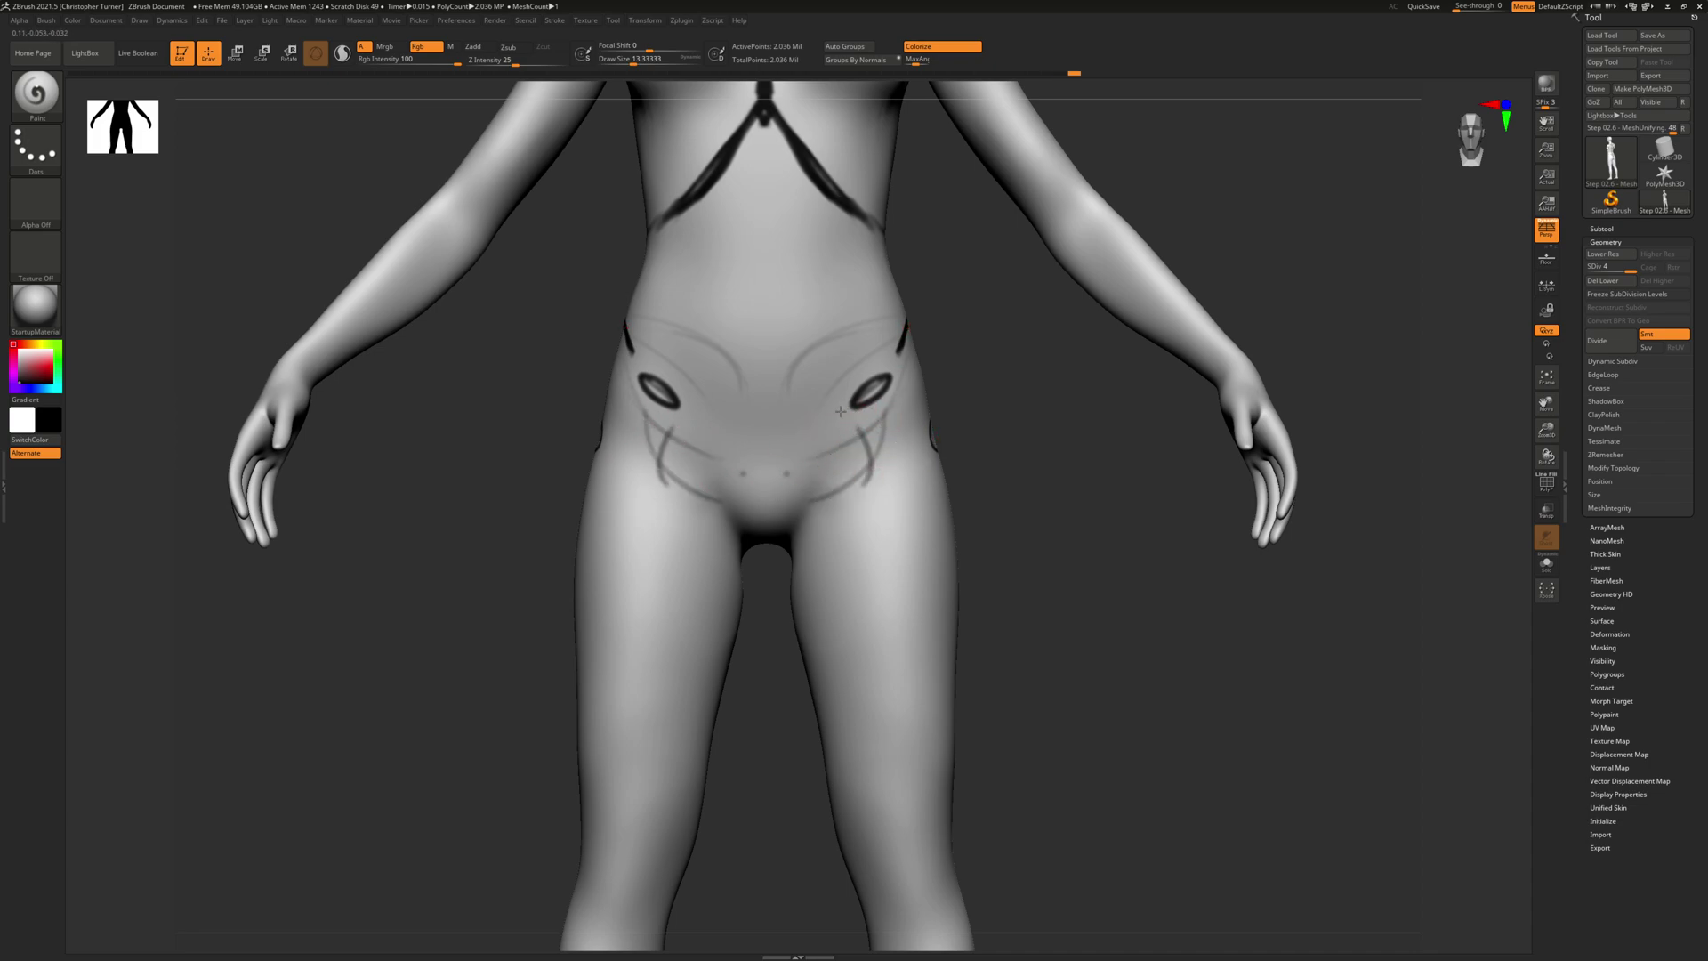
mouse_move(885, 403)
left_mouse_down()
mouse_move(924, 425)
mouse_move(931, 485)
left_mouse_up()
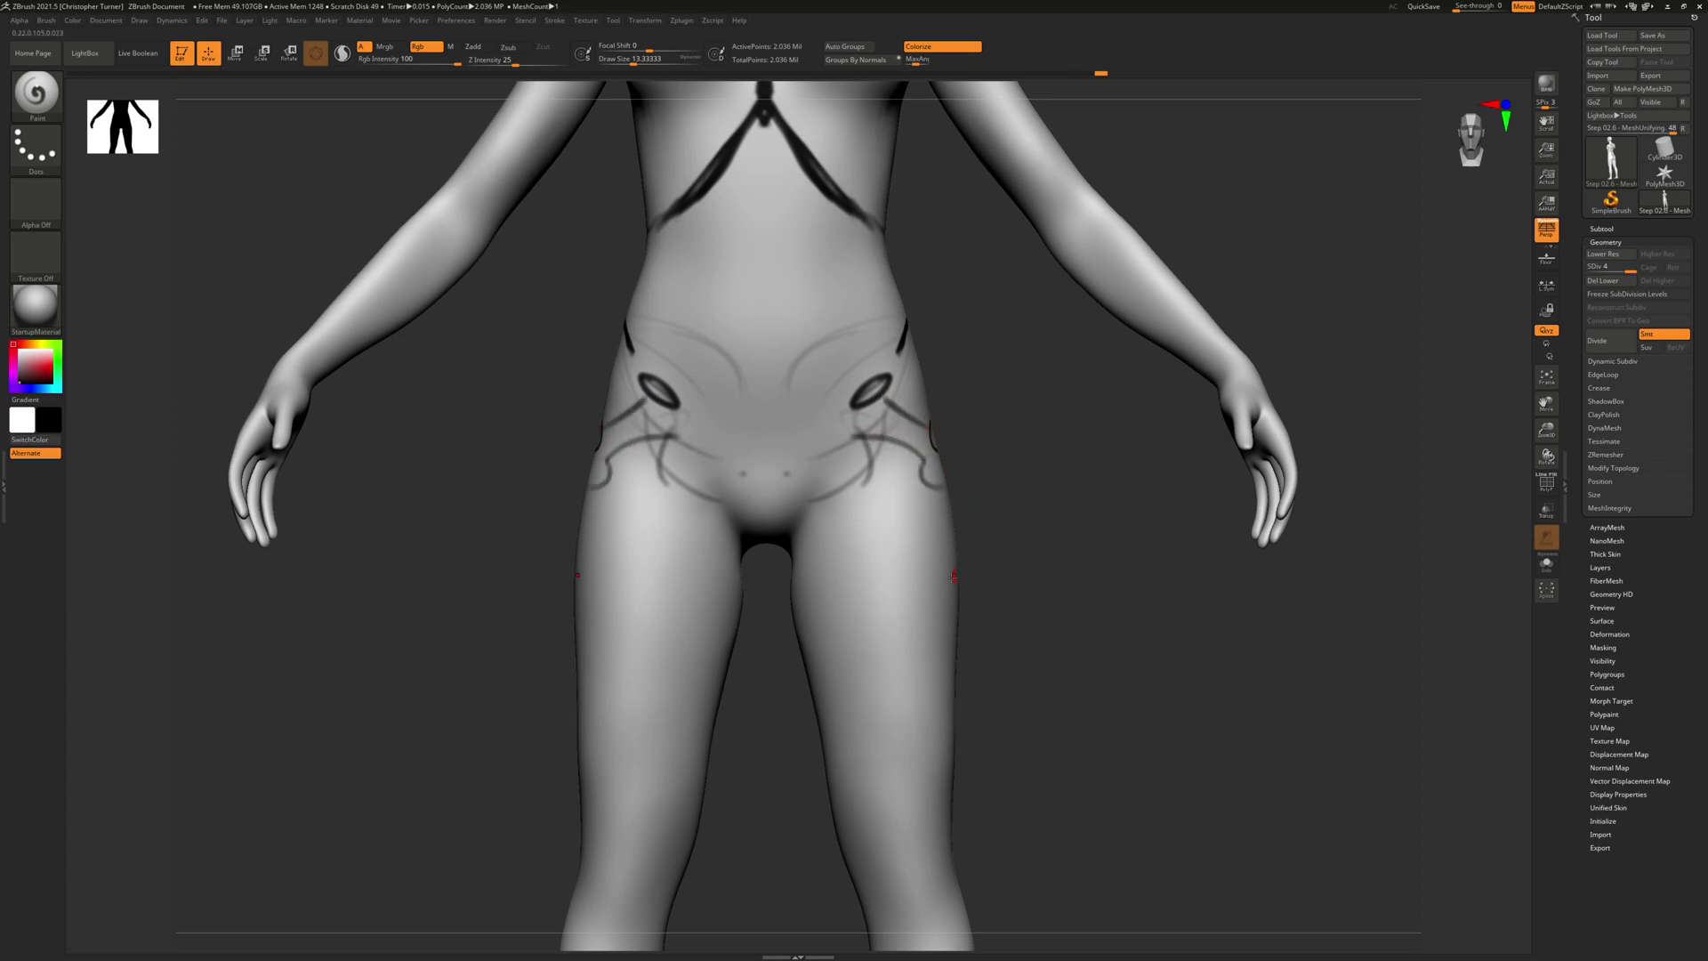
key("ctrl+z")
key("ctrl+z")
key("ctrl+z")
key("ctrl+z")
key("ctrl+z")
key("ctrl+z")
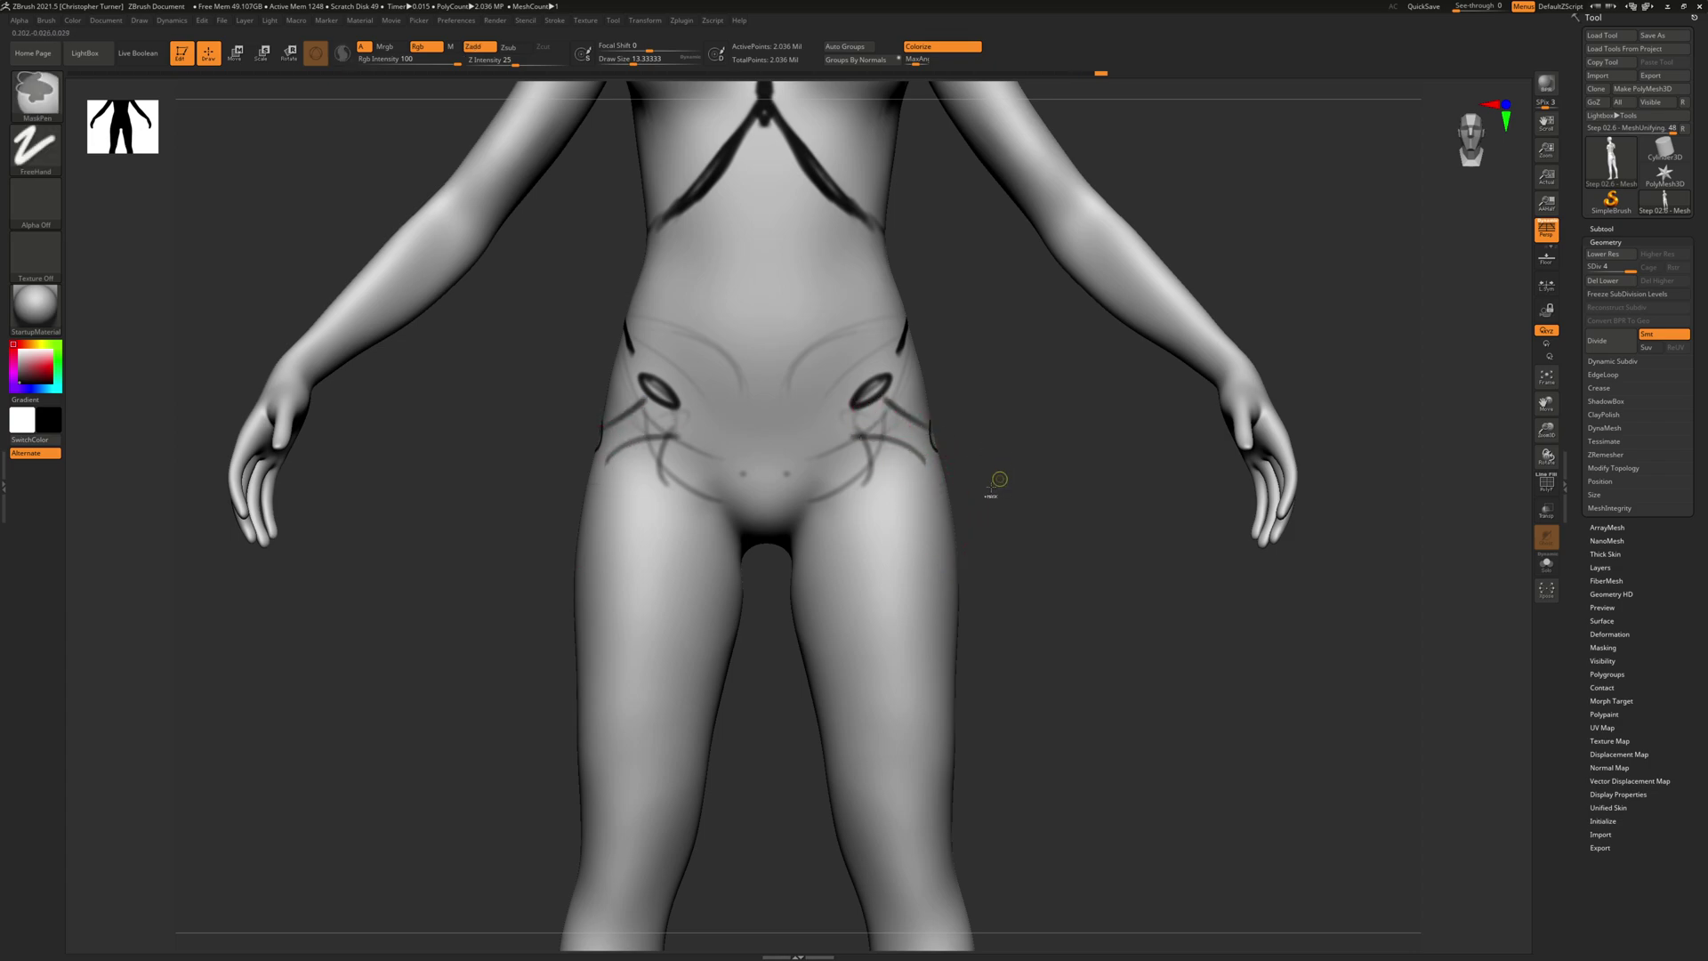
key("ctrl+z")
key("ctrl+z")
key("ctrl+z")
key("ctrl+z")
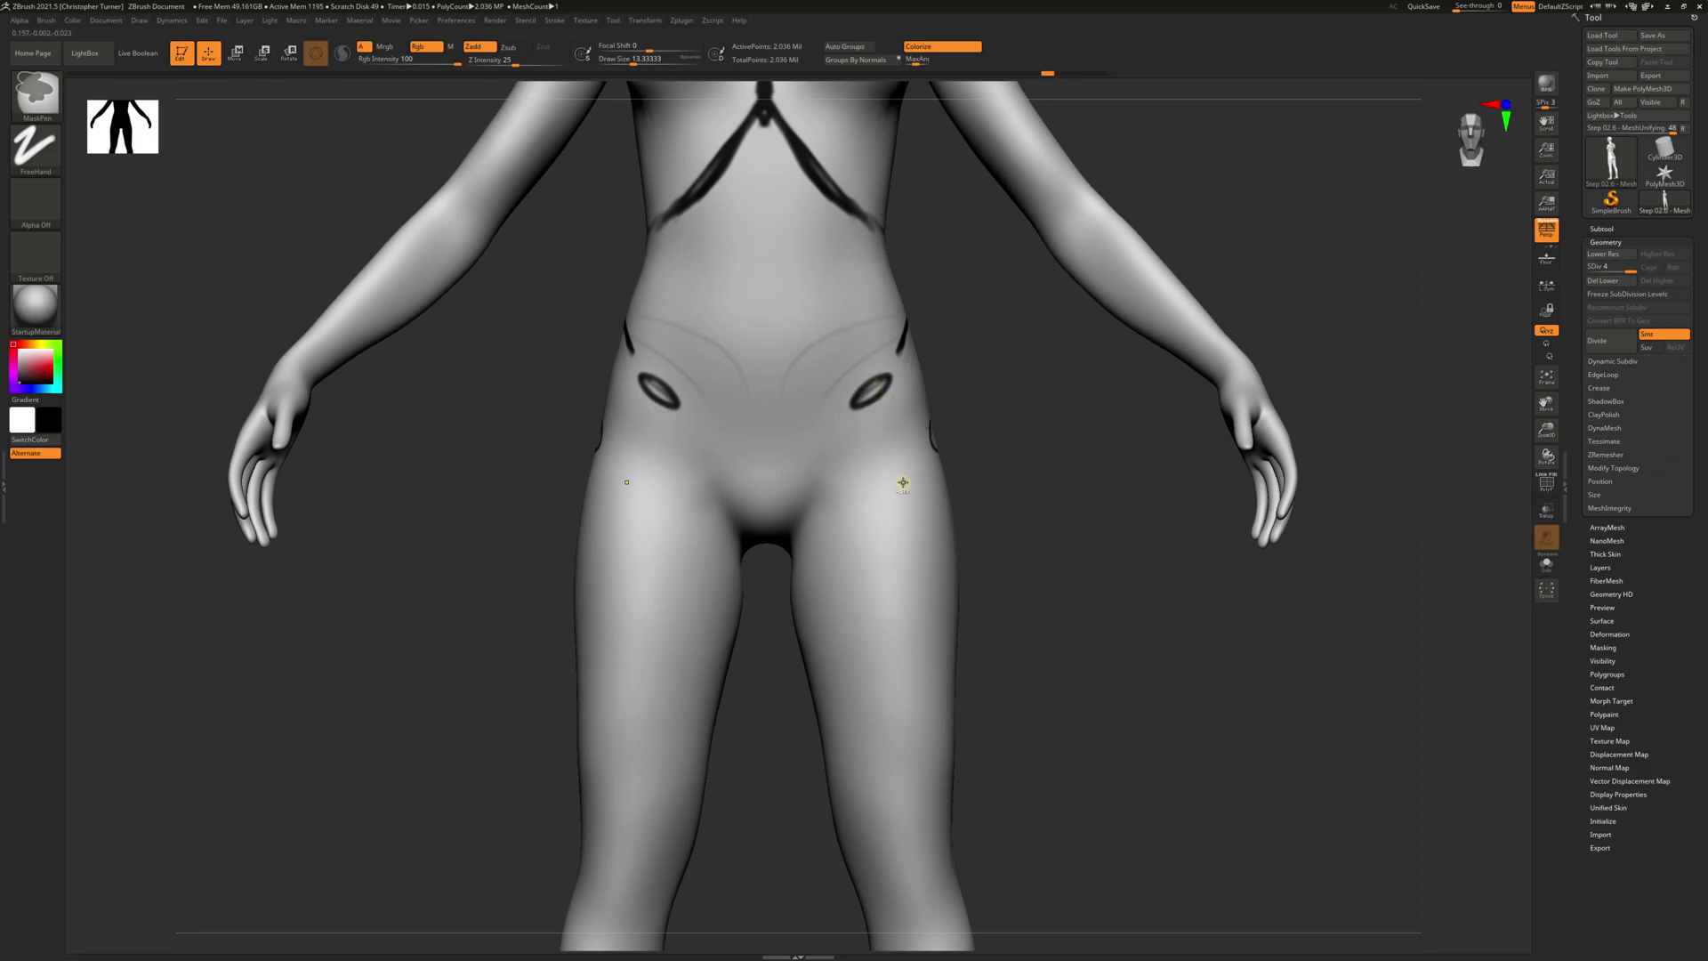
key("ctrl+z")
Outline the kneecaps on the front of the knees as elongated shapes with a pointed lower end.
mouse_move(999, 404)
left_mouse_down()
mouse_move(954, 433)
mouse_move(965, 391)
left_mouse_up()
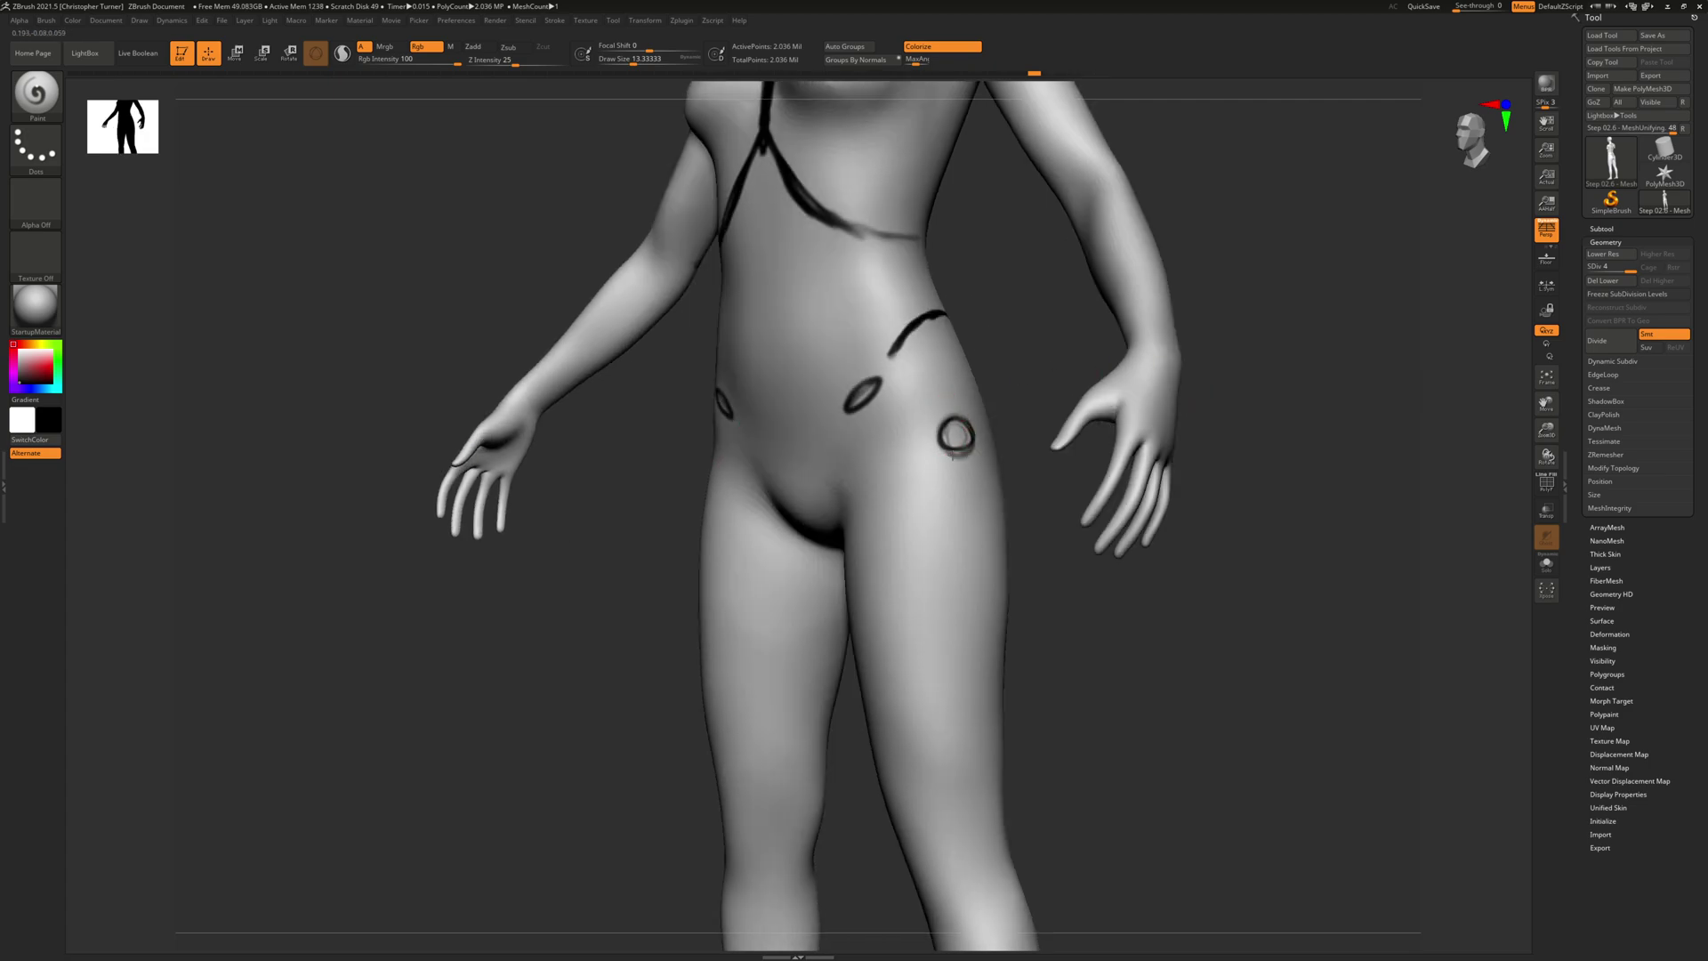
left_click_drag(1285, 367, 979, 457, "shift")
left_click_drag(1093, 554, 1036, 292, "alt")
mouse_move(857, 663)
left_mouse_down()
mouse_move(808, 679)
mouse_move(838, 760)
mouse_move(891, 730)
mouse_move(814, 662)
mouse_move(805, 677)
mouse_move(823, 761)
mouse_move(876, 782)
left_mouse_up()
mouse_move(875, 659)
left_mouse_down()
mouse_move(894, 739)
mouse_move(874, 782)
left_mouse_up()
mouse_move(892, 735)
left_mouse_down()
mouse_move(867, 779)
mouse_move(827, 762)
left_mouse_up()
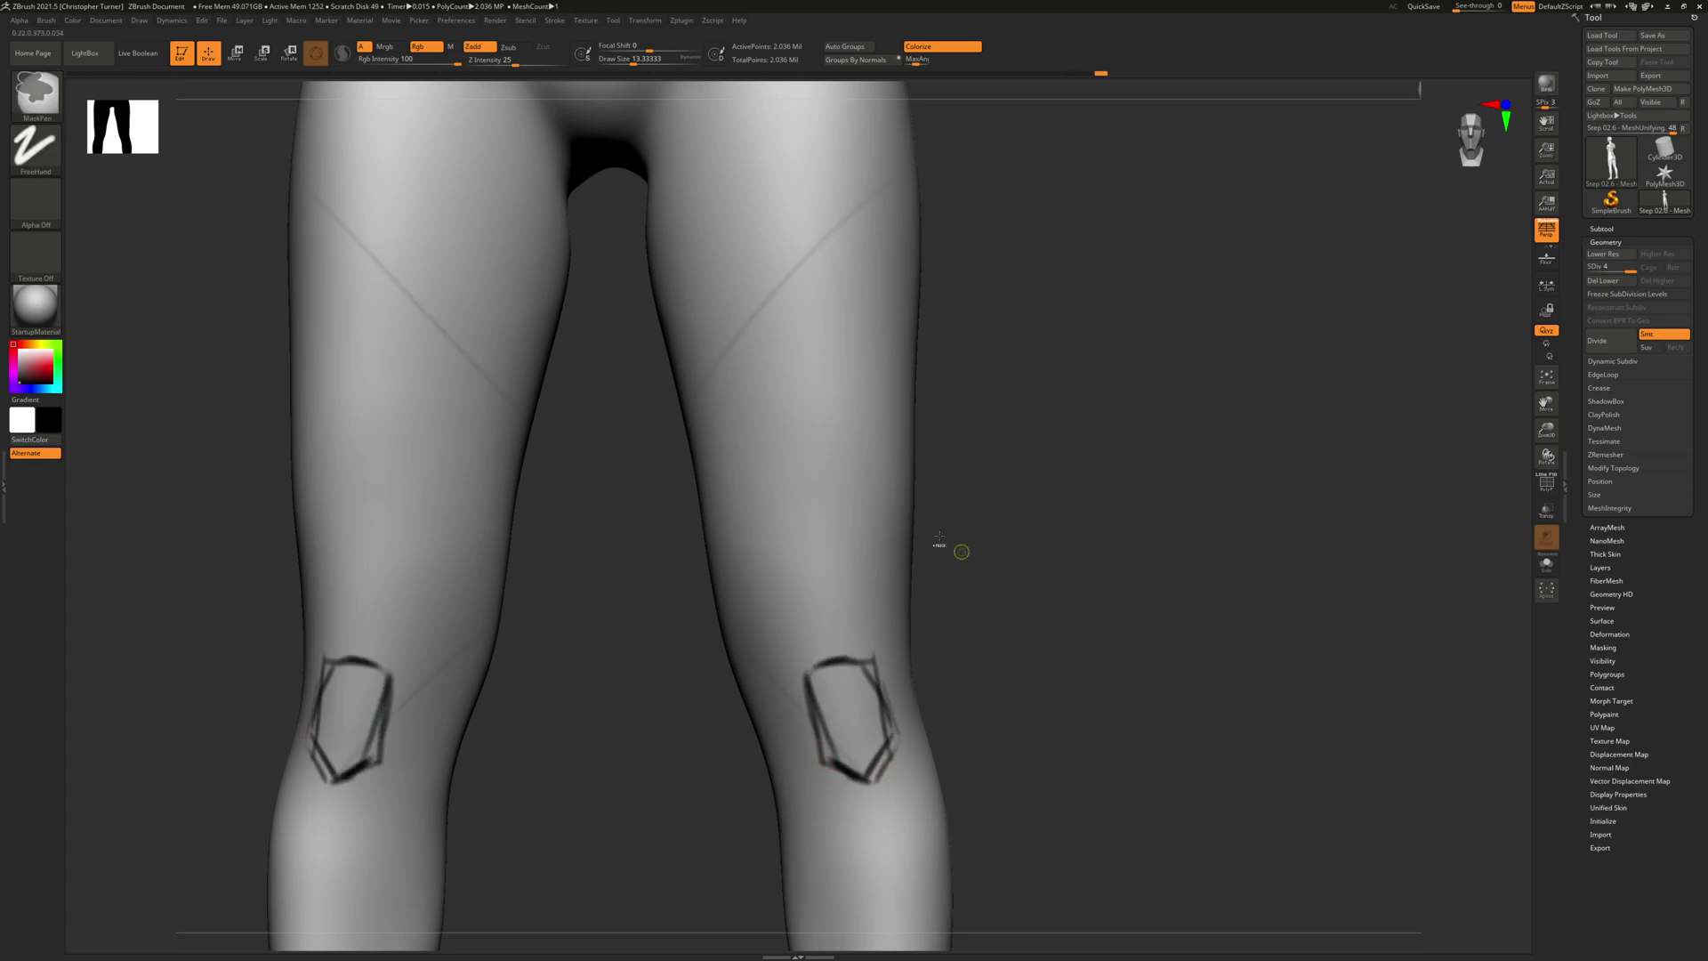
key("ctrl+z")
mouse_move(810, 695)
left_mouse_down()
mouse_move(819, 756)
mouse_move(868, 782)
mouse_move(890, 744)
left_mouse_up()
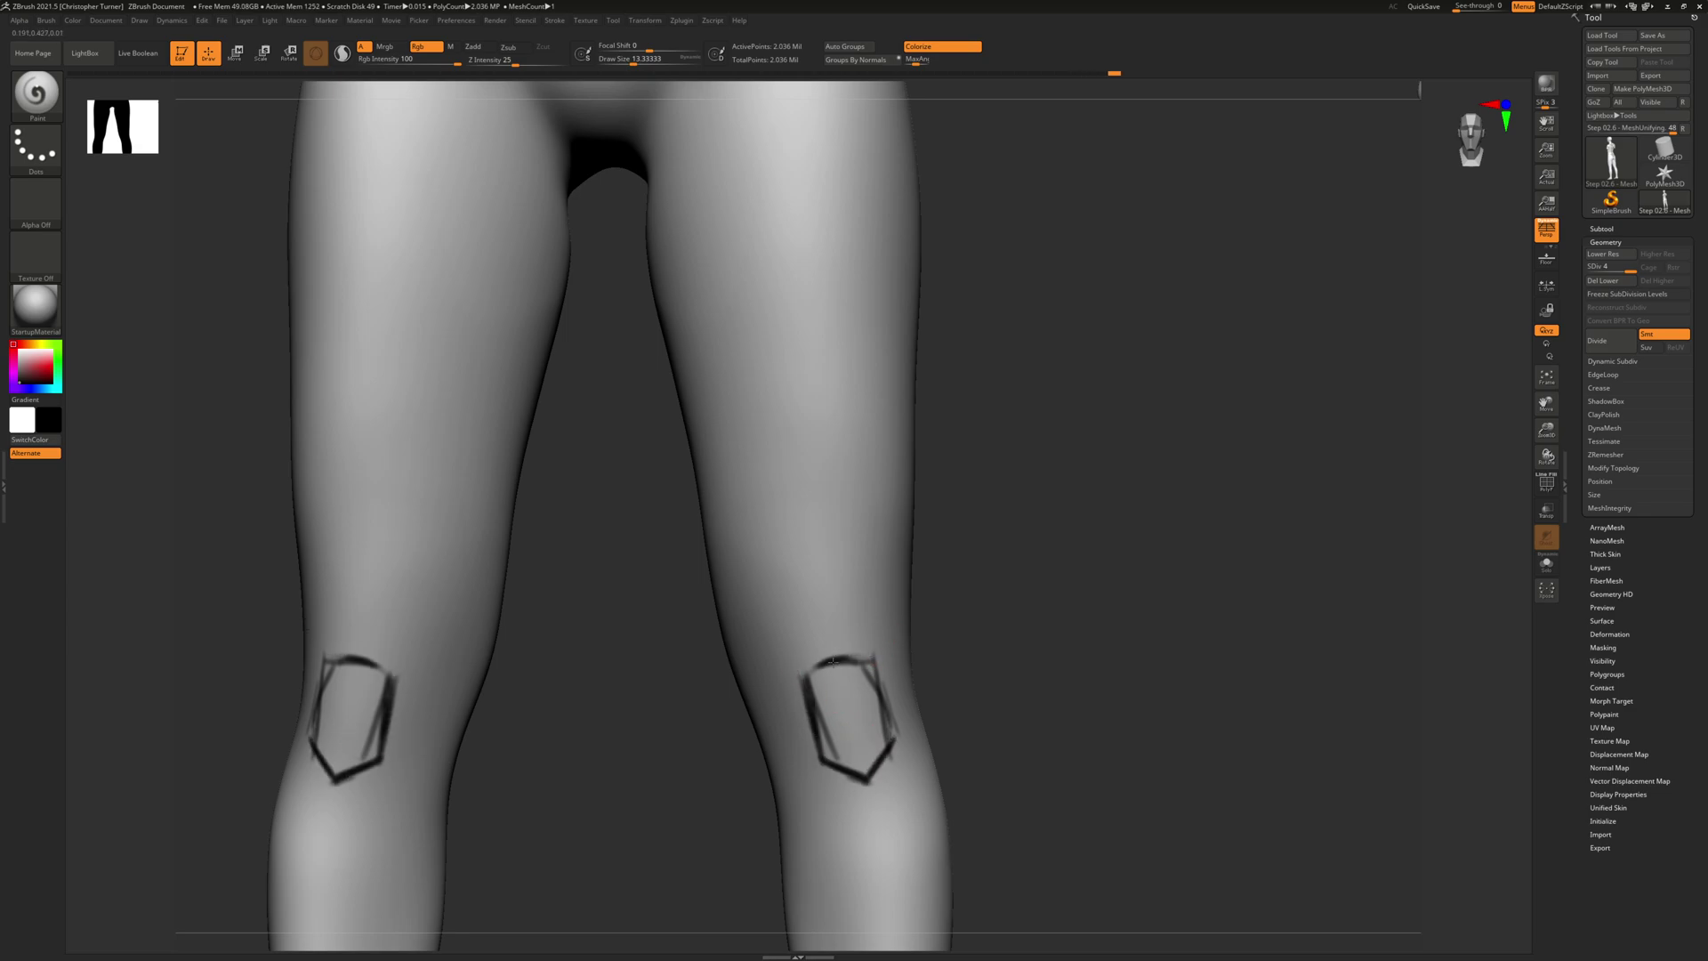
Paint a rectangular outline on the inner and outer sides of each knee beside the kneecap.
mouse_move(1022, 591)
left_mouse_down()
mouse_move(739, 648)
mouse_move(691, 712)
mouse_move(706, 668)
mouse_move(774, 683)
mouse_move(776, 726)
mouse_move(730, 664)
mouse_move(730, 614)
left_mouse_up()
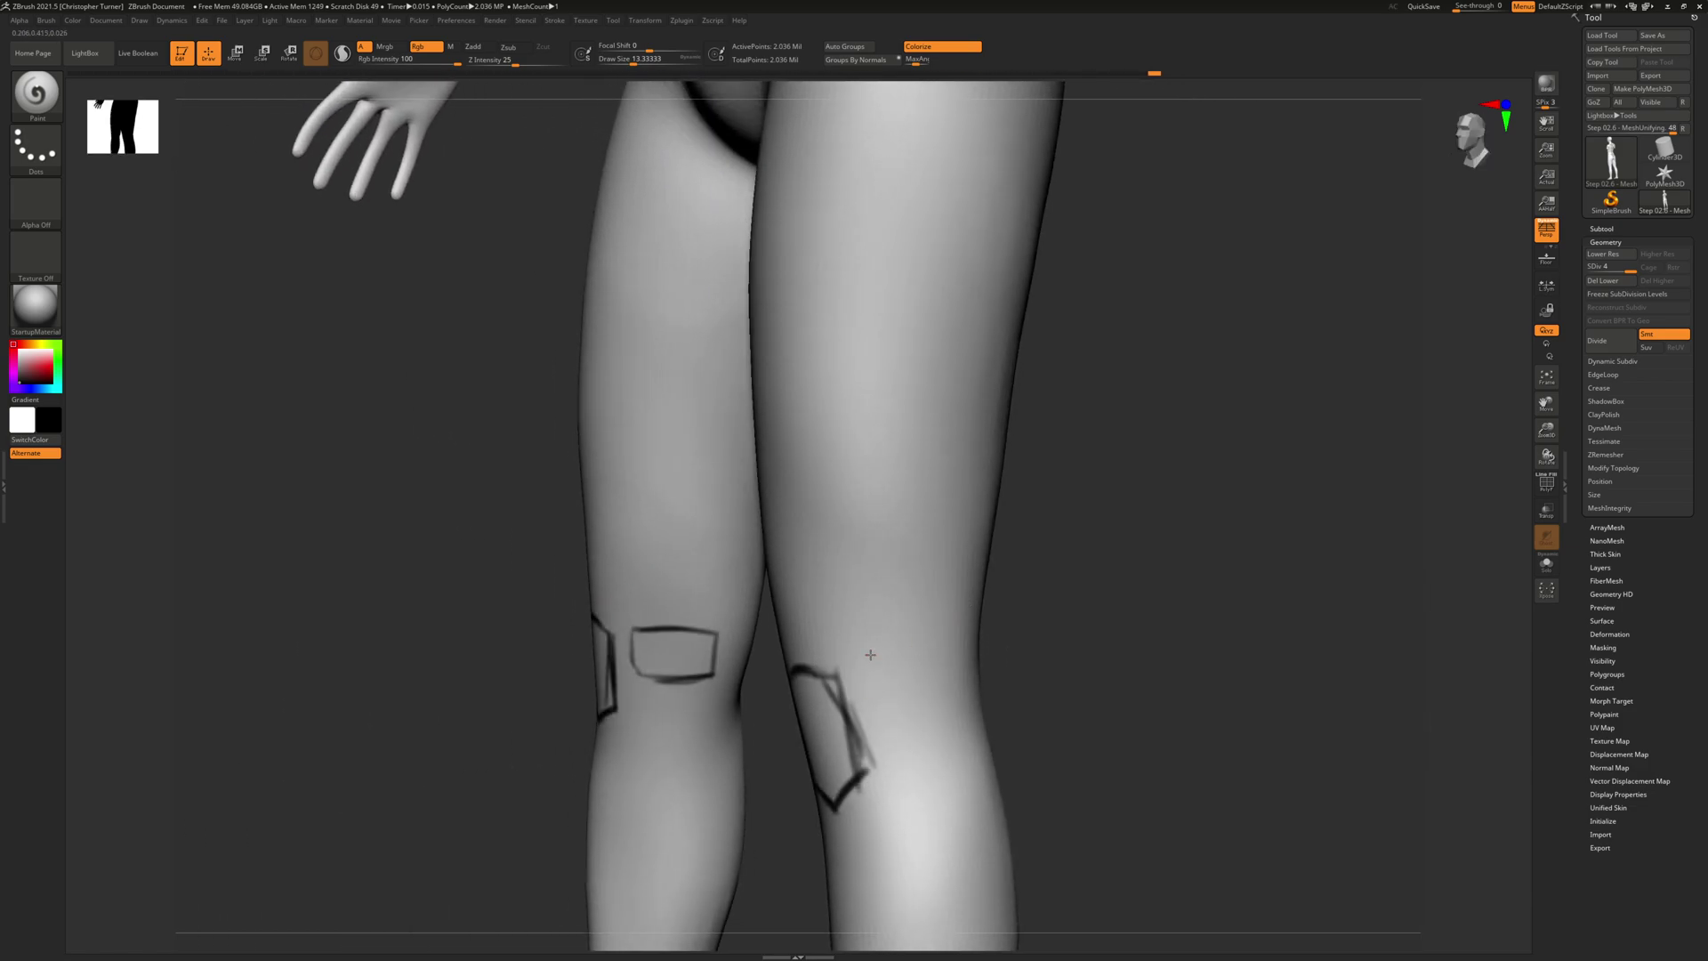
mouse_move(870, 657)
left_mouse_down()
mouse_move(953, 686)
mouse_move(897, 637)
mouse_move(967, 637)
mouse_move(970, 690)
mouse_move(876, 643)
mouse_move(958, 681)
left_mouse_up()
mouse_move(1033, 623)
left_mouse_down()
mouse_move(1144, 595)
mouse_move(1110, 453)
mouse_move(1121, 462)
mouse_move(1016, 474)
left_mouse_up()
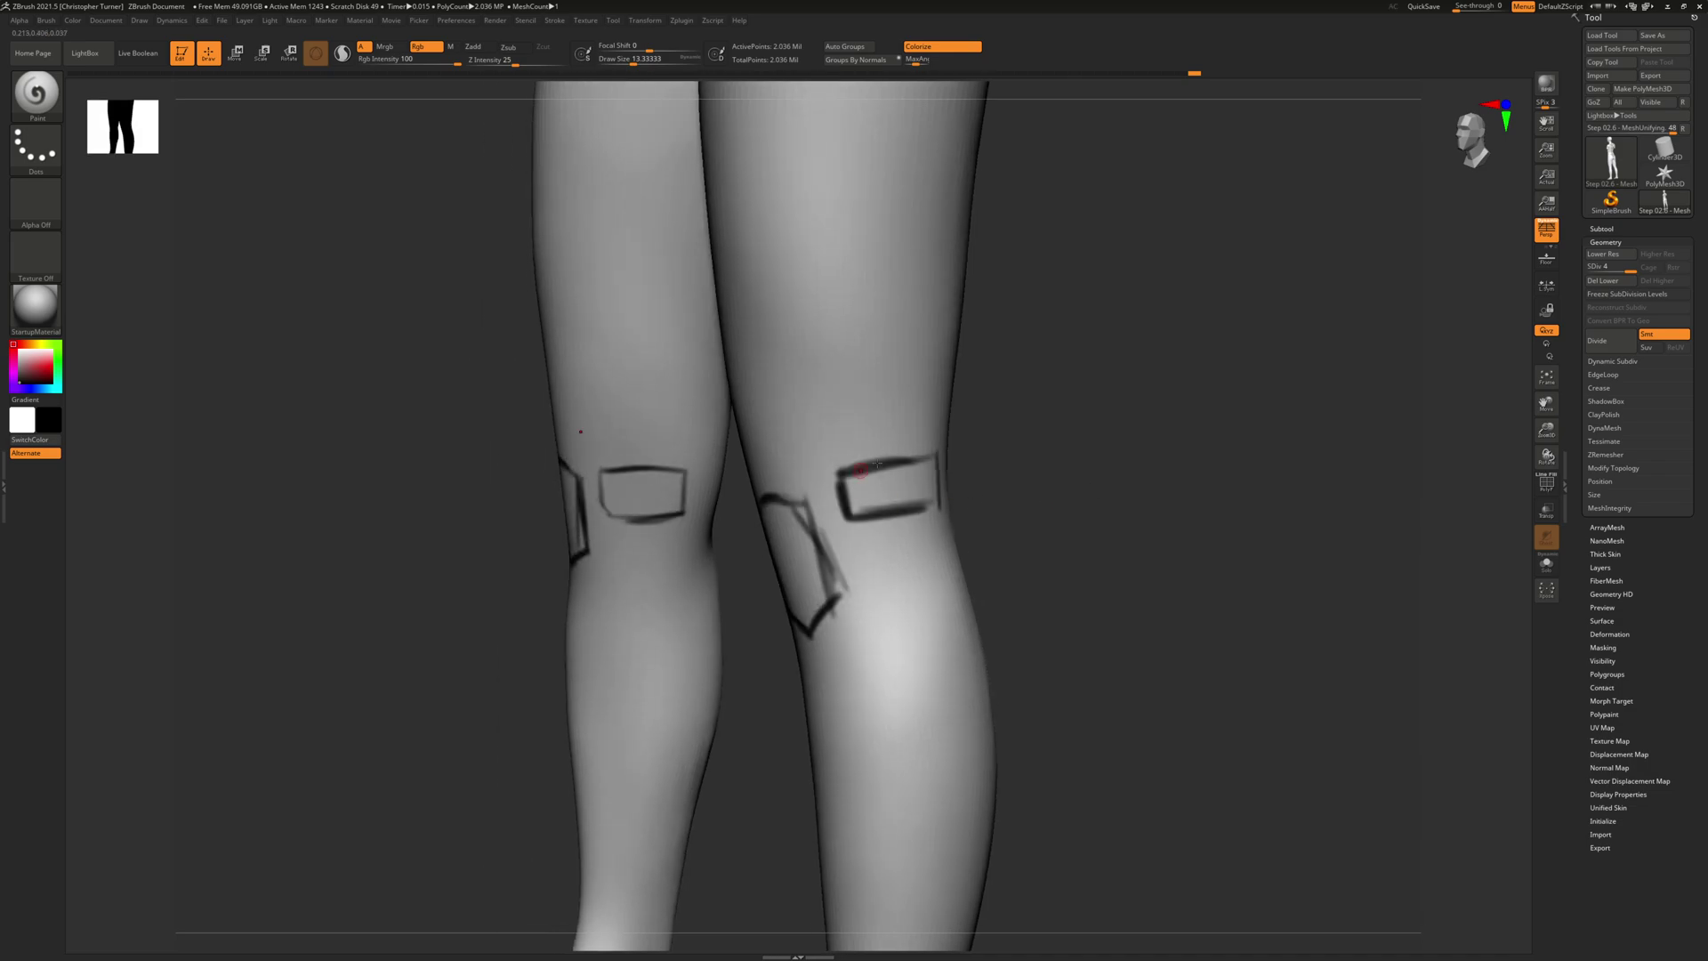
mouse_move(909, 461)
left_mouse_down()
mouse_move(845, 470)
mouse_move(931, 455)
left_mouse_up()
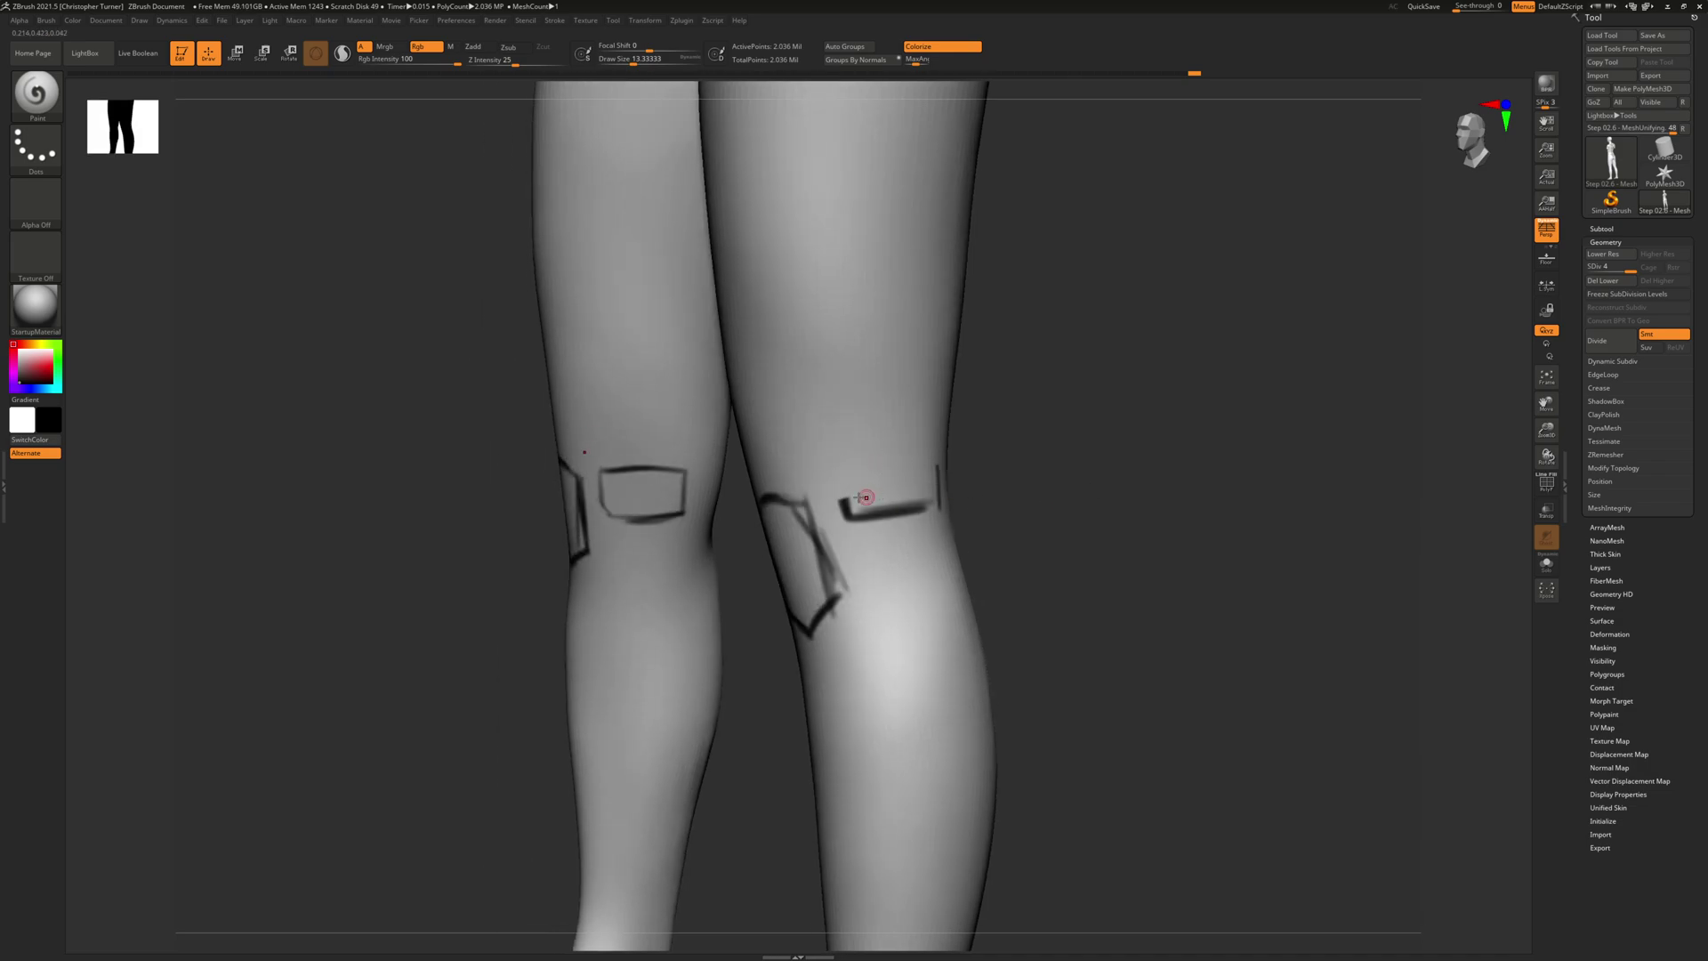
mouse_move(844, 496)
left_mouse_down()
mouse_move(939, 485)
mouse_move(852, 544)
mouse_move(938, 535)
mouse_move(865, 517)
left_mouse_up()
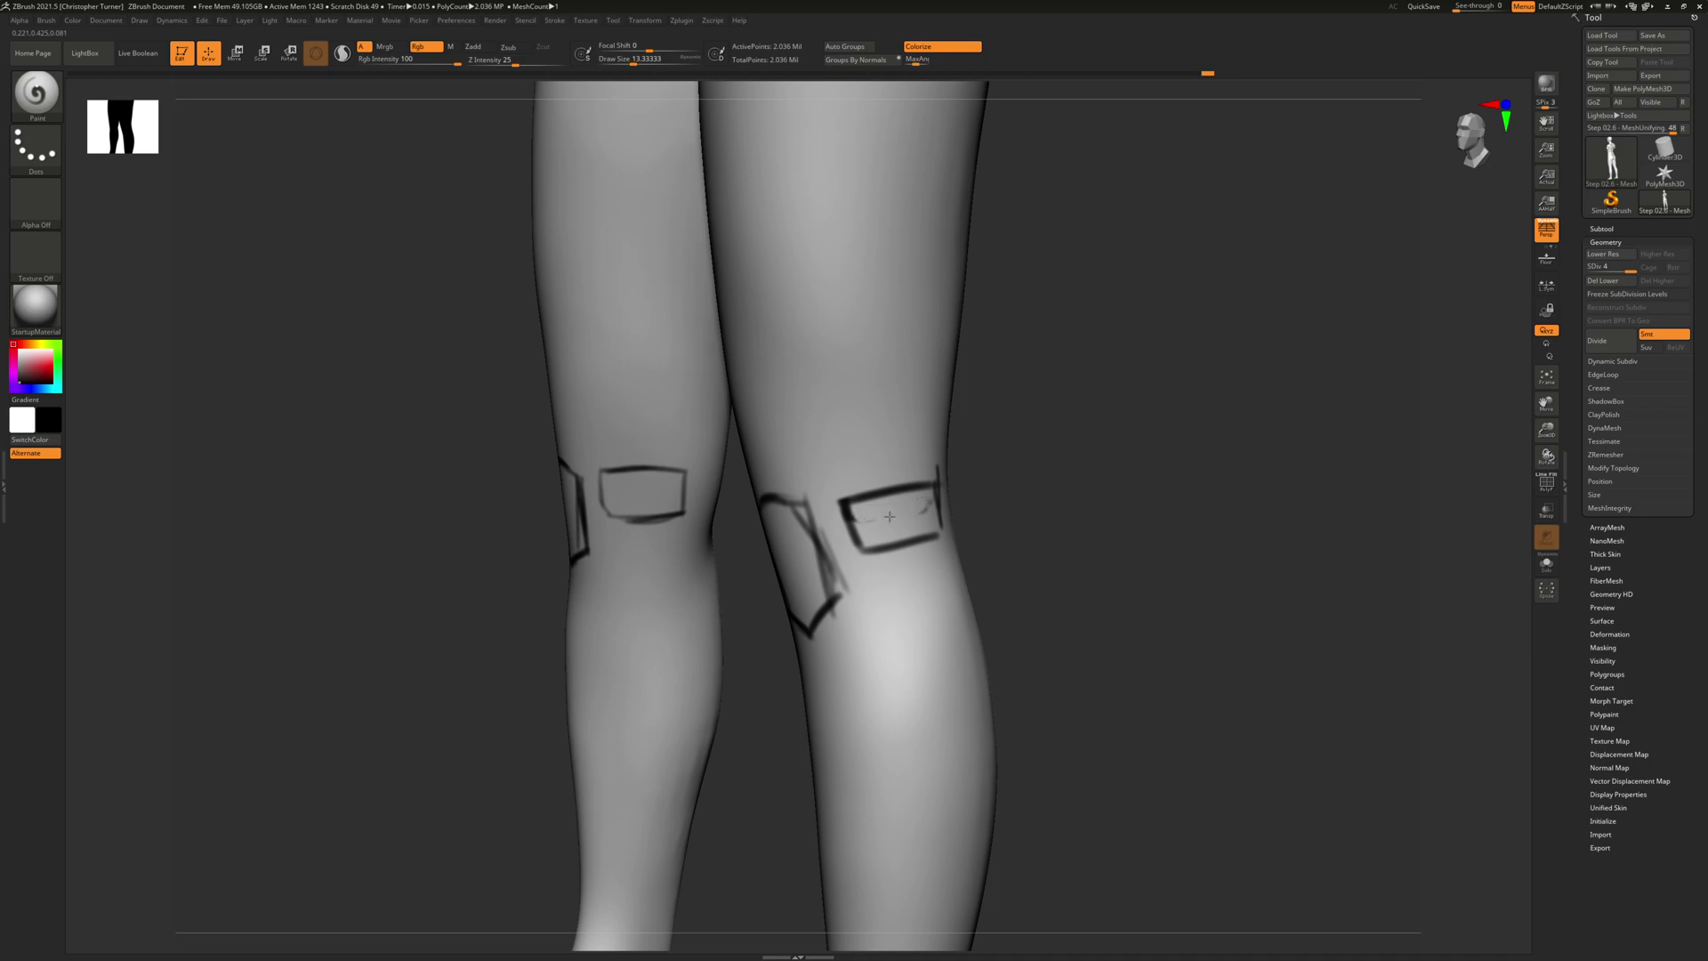
Paint a smaller box-shaped outline directly below the rectangular marks on both sides of each knee.
left_click_drag(1084, 460, 1148, 462)
mouse_move(945, 550)
left_mouse_down()
mouse_move(863, 578)
mouse_move(869, 613)
mouse_move(976, 580)
mouse_move(970, 559)
mouse_move(871, 610)
mouse_move(976, 584)
left_mouse_up()
left_click_drag(961, 545, 972, 583)
mouse_move(1143, 550)
left_mouse_down()
mouse_move(1075, 556)
mouse_move(1078, 577)
left_mouse_up()
right_click_drag(1139, 553, 1099, 554)
left_click_drag(1084, 552, 1172, 554)
left_click_drag(1166, 551, 1170, 581)
mouse_move(1079, 550)
left_mouse_down()
mouse_move(1077, 589)
mouse_move(1164, 578)
mouse_move(1080, 588)
left_mouse_up()
left_click_drag(1079, 584, 1084, 557)
right_click_drag(1184, 543, 1368, 511, "shift")
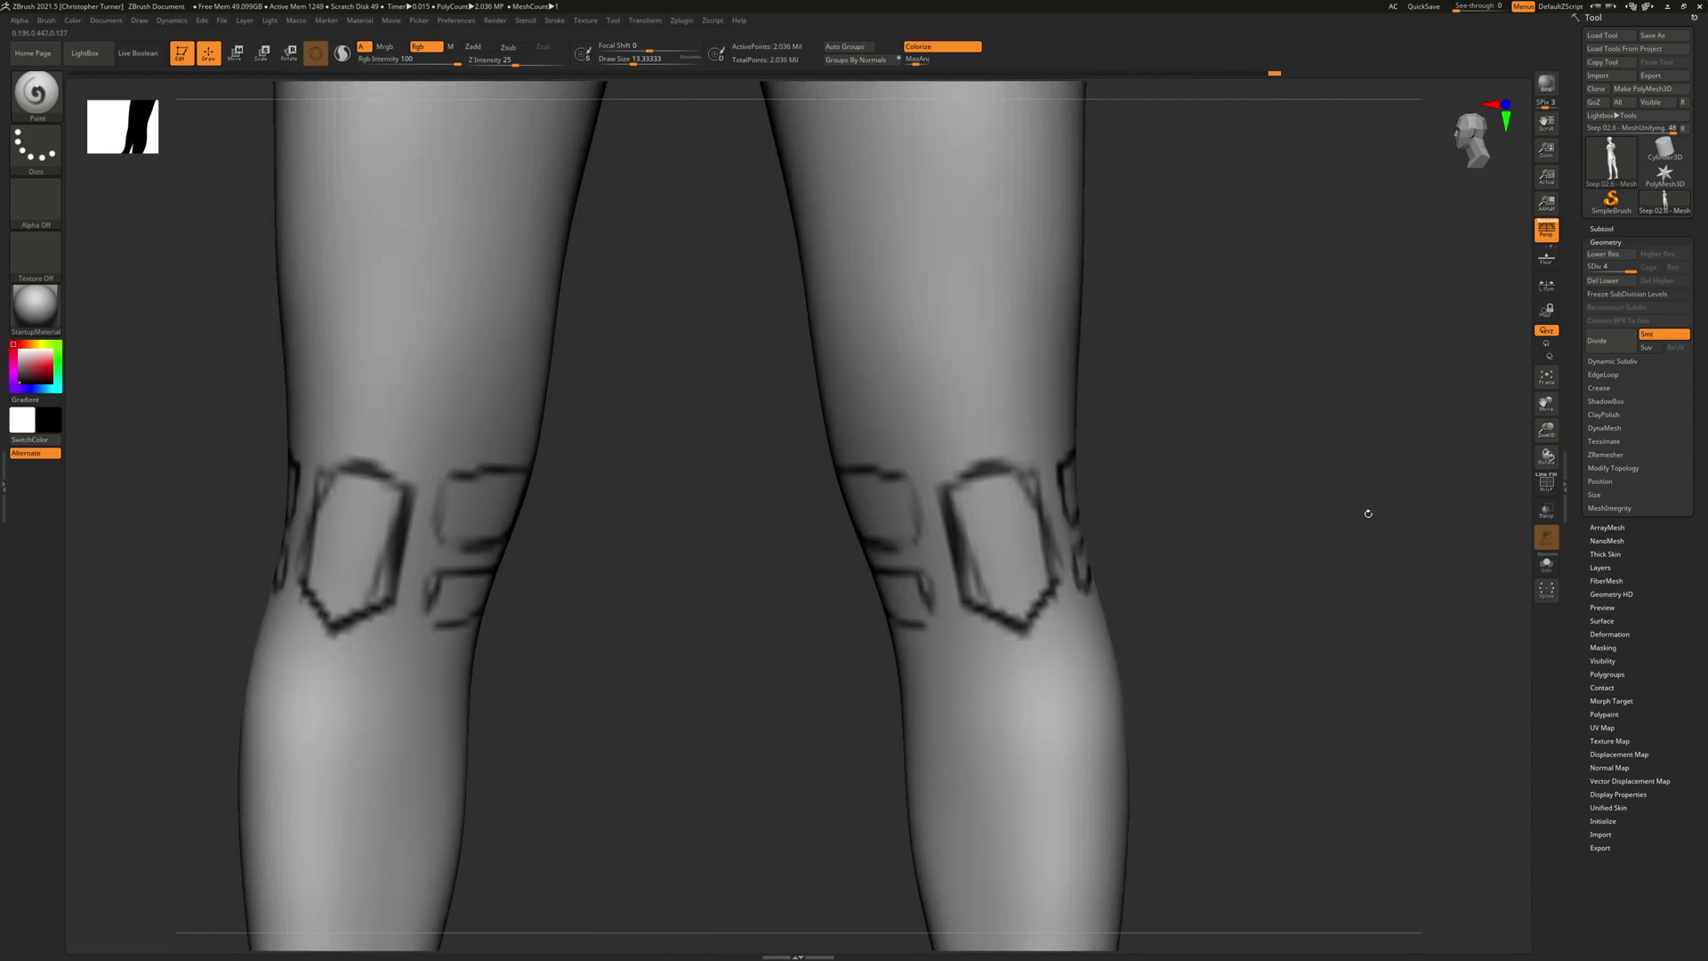
Sketch the shin bone line lightly from the lower inner knee mark down the front of the leg towards the ankle.
right_click_drag(1254, 583, 1031, 357, "alt")
right_click_drag(1097, 514, 1070, 412, "ctrl")
left_click_drag(780, 285, 845, 463)
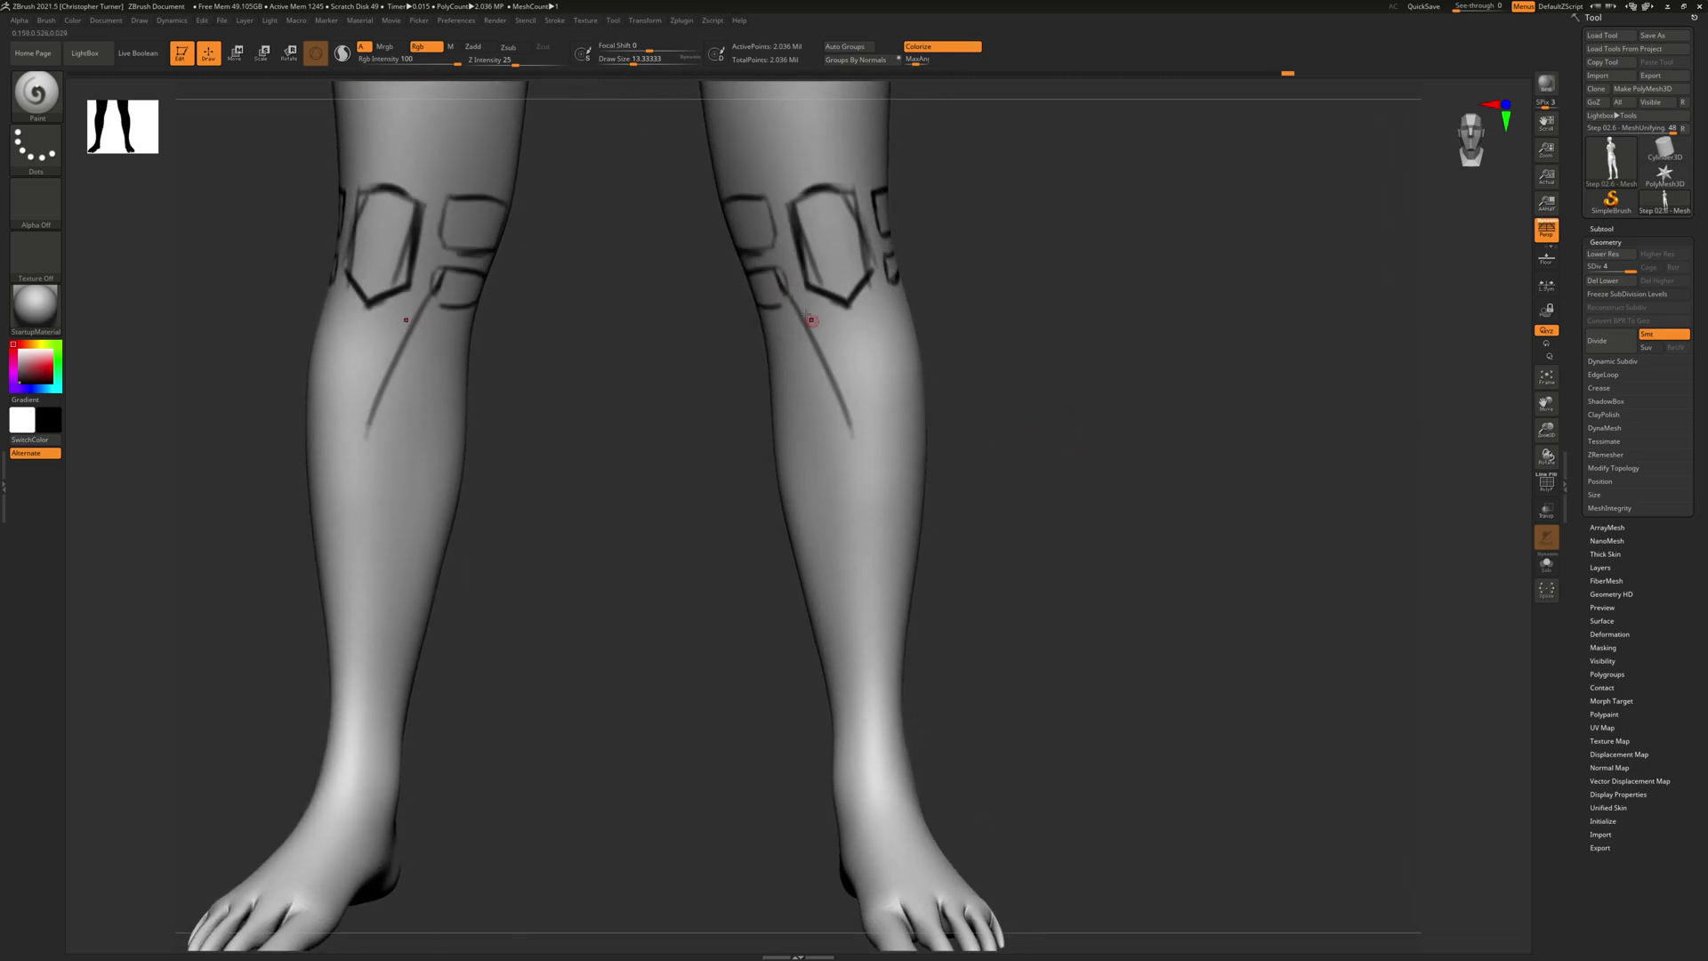
left_click_drag(805, 312, 850, 489)
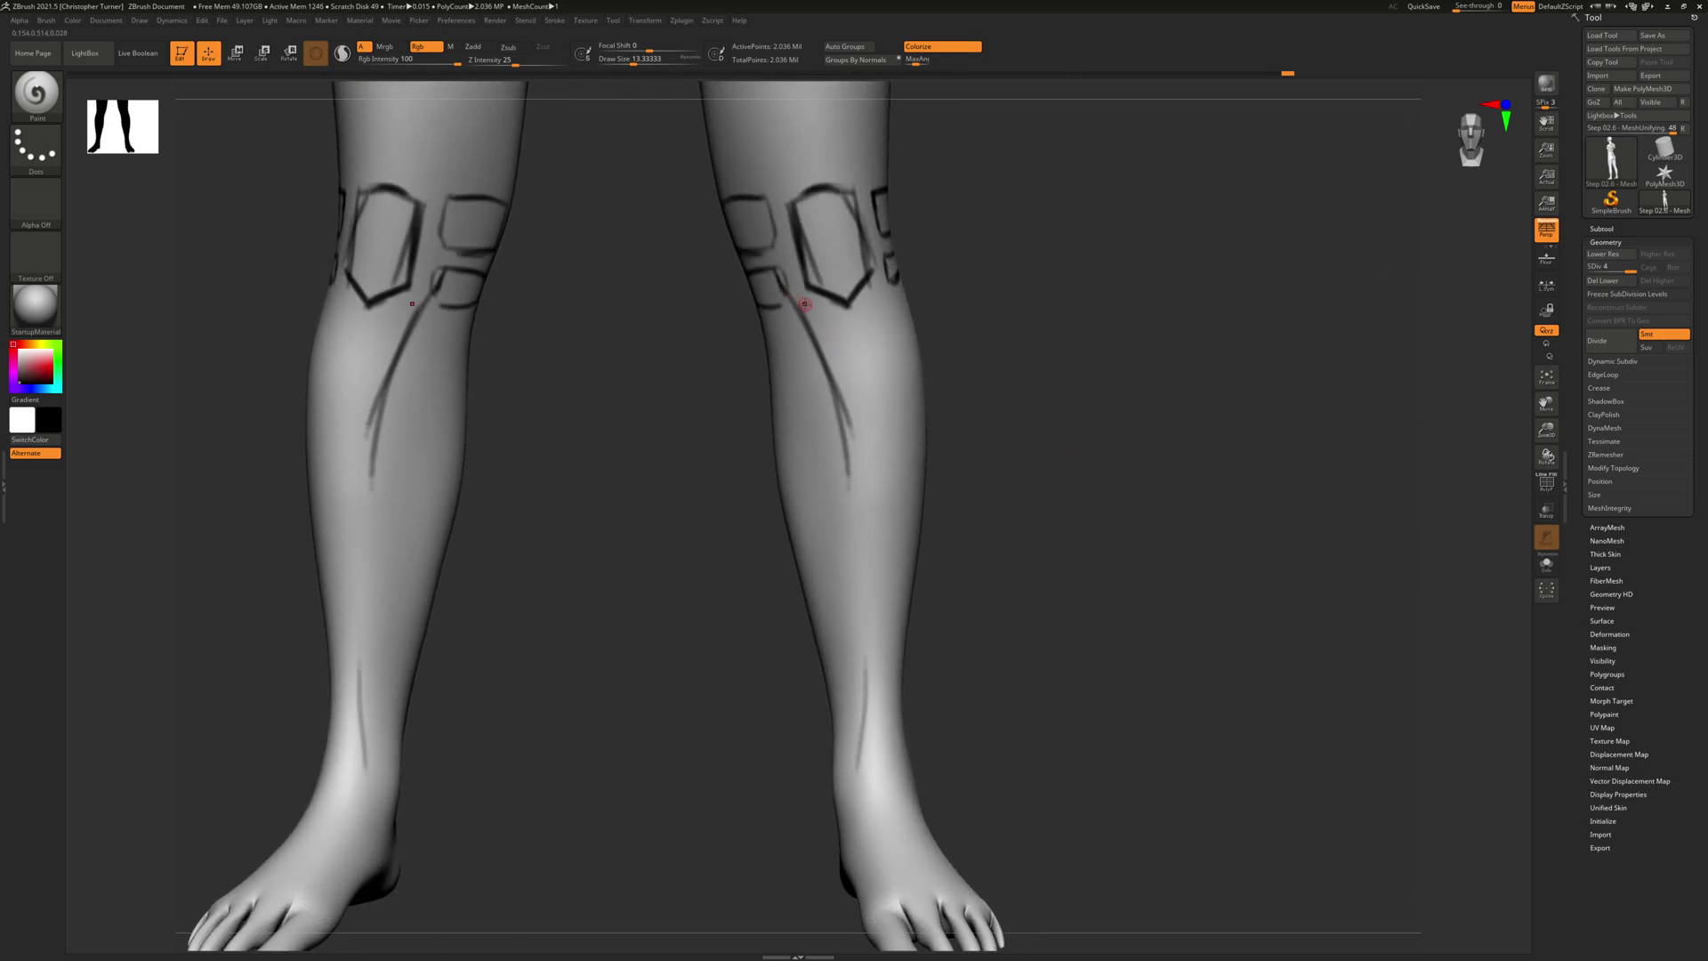
left_click_drag(805, 303, 847, 485)
left_click_drag(823, 352, 862, 540)
left_click_drag(848, 413, 871, 636)
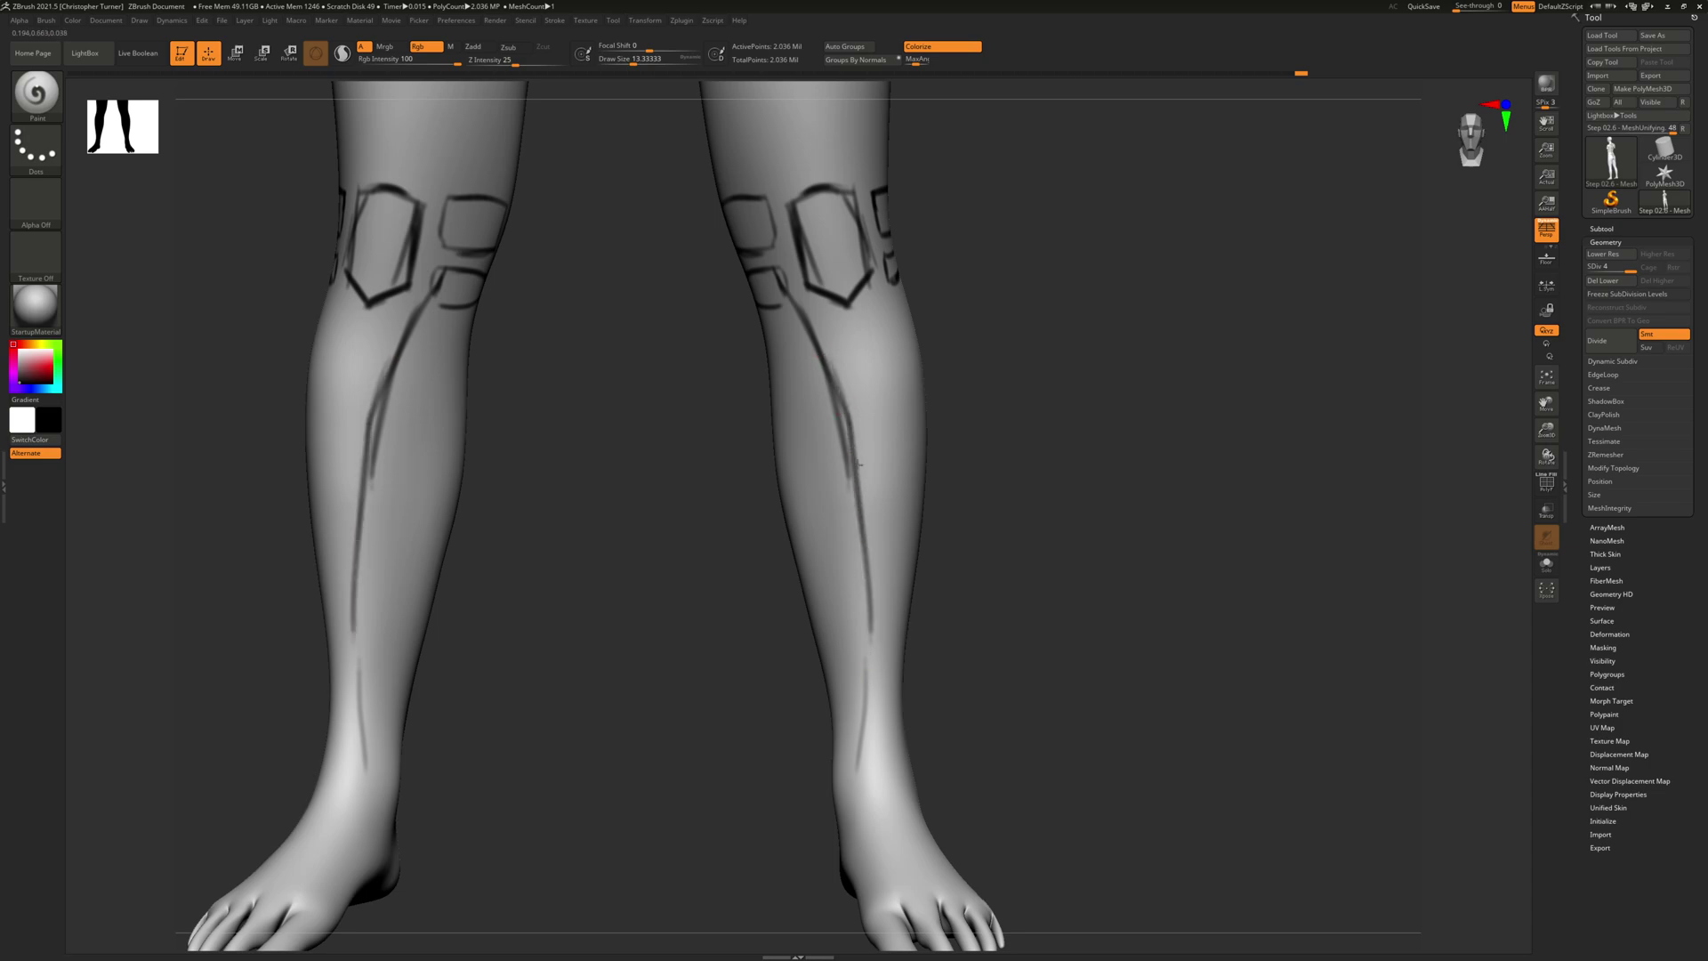
Smooth and darken the shin line from below the knee to the lower calf.
left_click_drag(841, 440, 862, 614)
left_click_drag(853, 512, 868, 782)
left_click_drag(832, 341, 879, 572, "shift")
left_click_drag(820, 357, 832, 413)
left_click_drag(819, 345, 852, 501)
left_click_drag(836, 400, 867, 640)
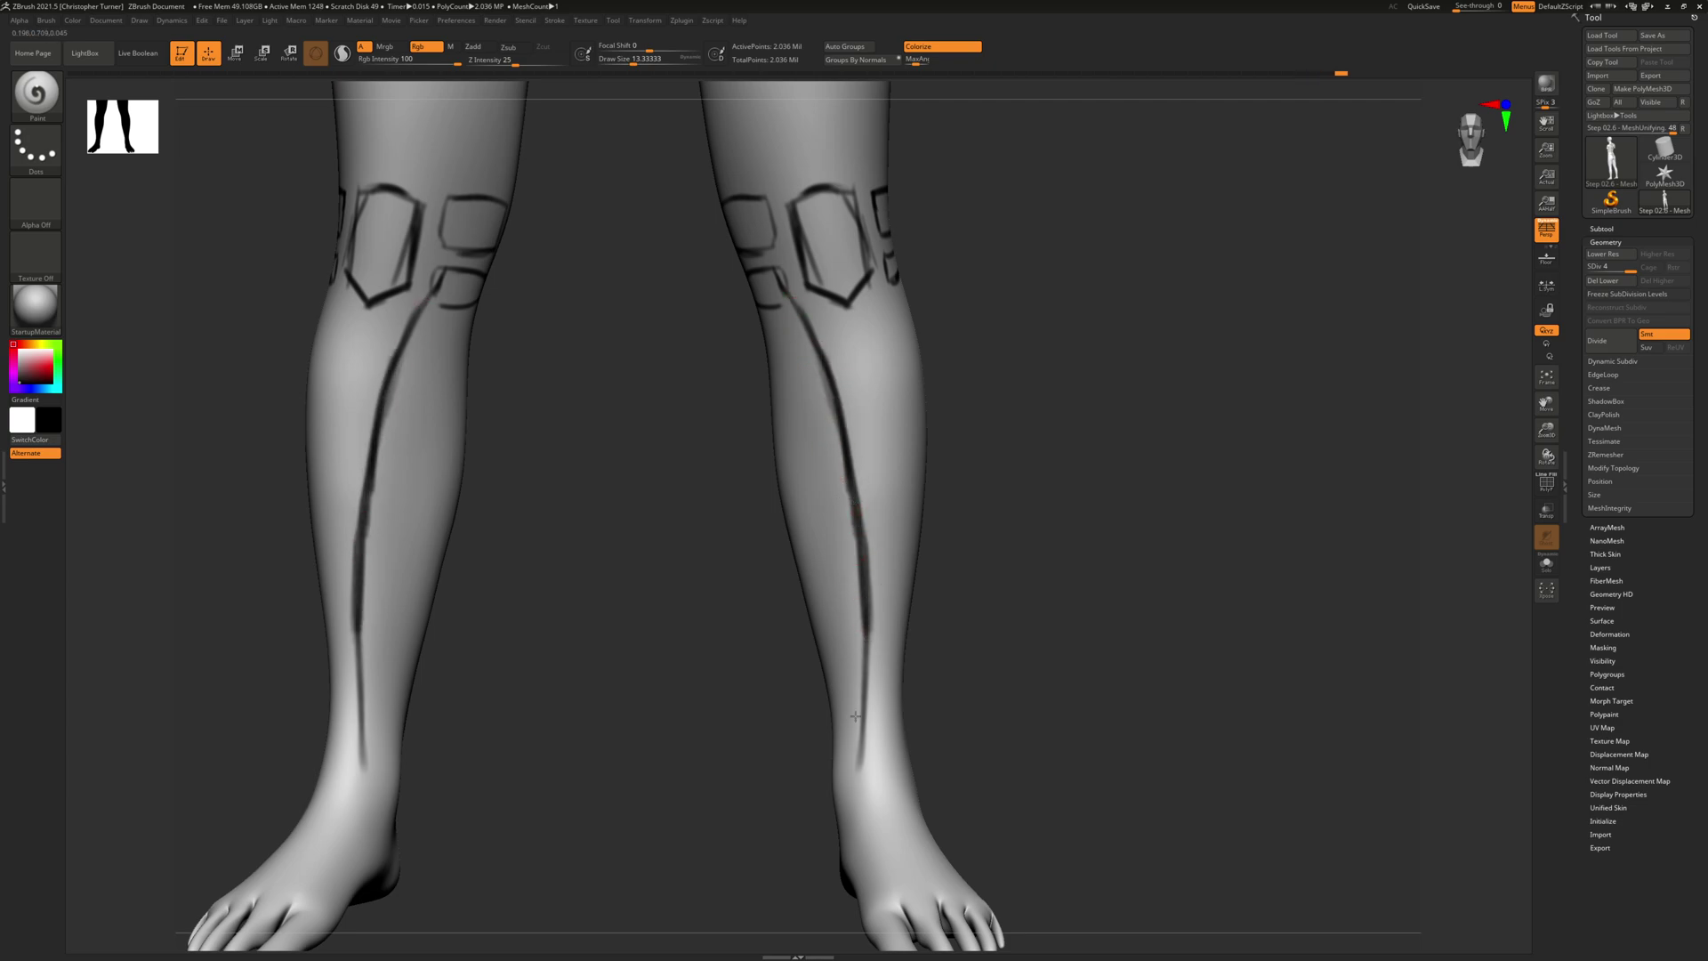
Darken the lower part of the shin line down to the ankle and blend it into the upper part.
left_click_drag(872, 574, 854, 746)
left_click_drag(871, 545, 875, 658, "shift")
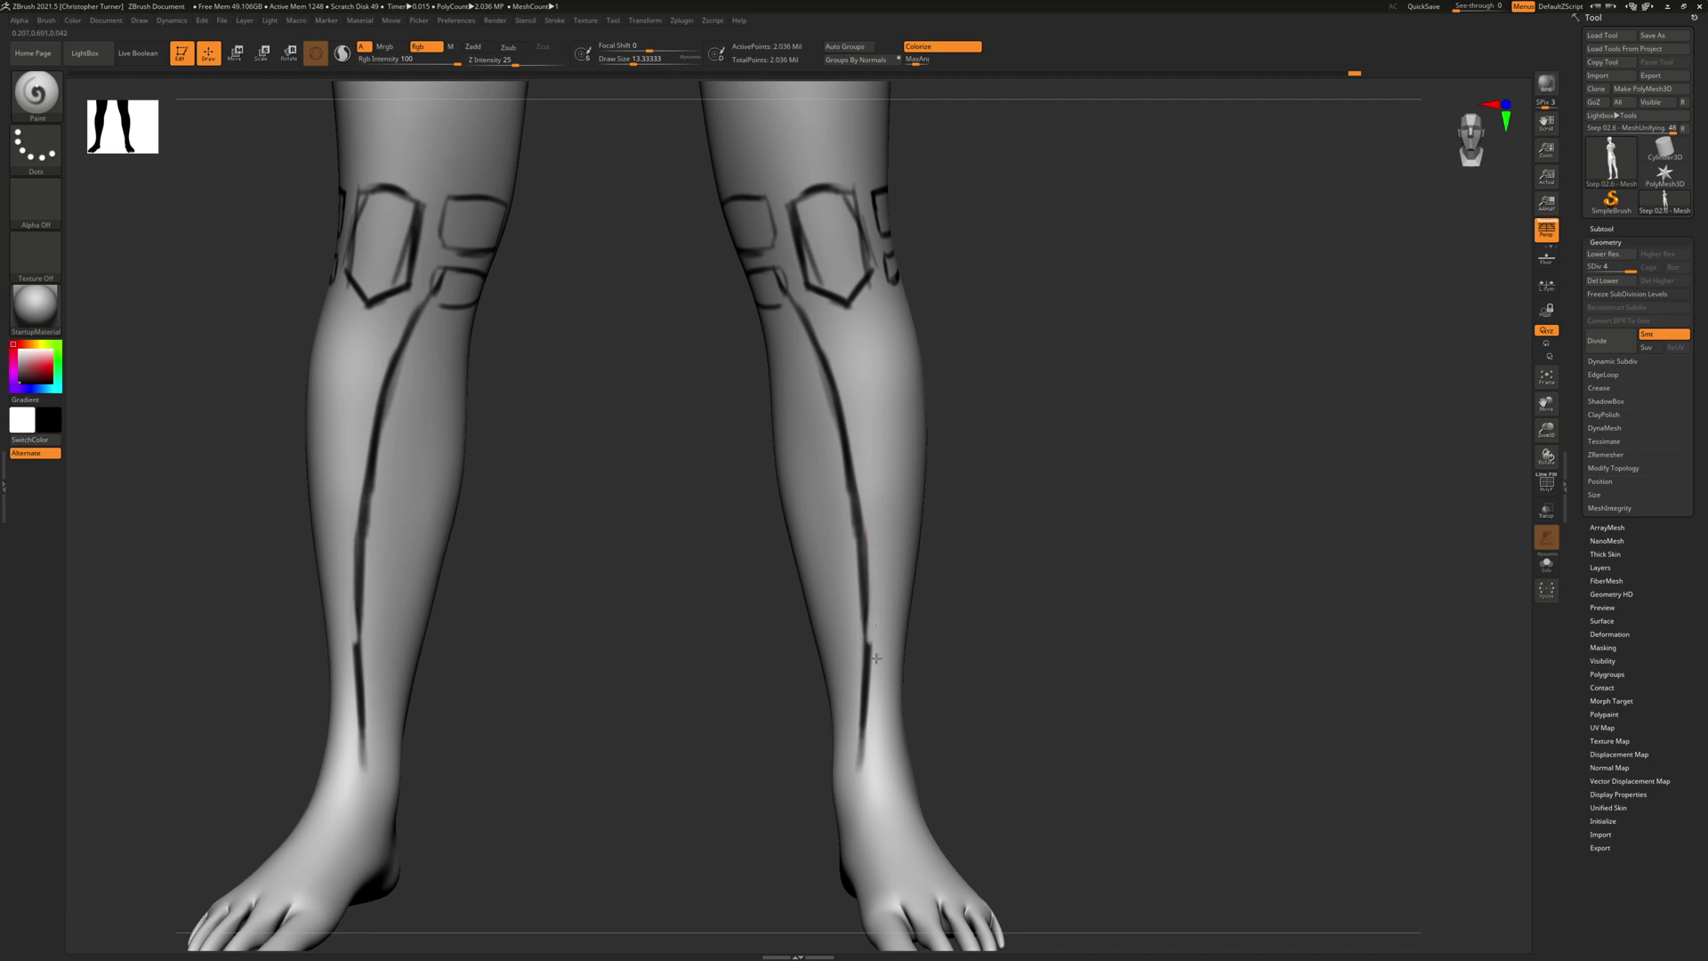
left_click_drag(857, 516, 867, 650)
left_click_drag(861, 579, 868, 649)
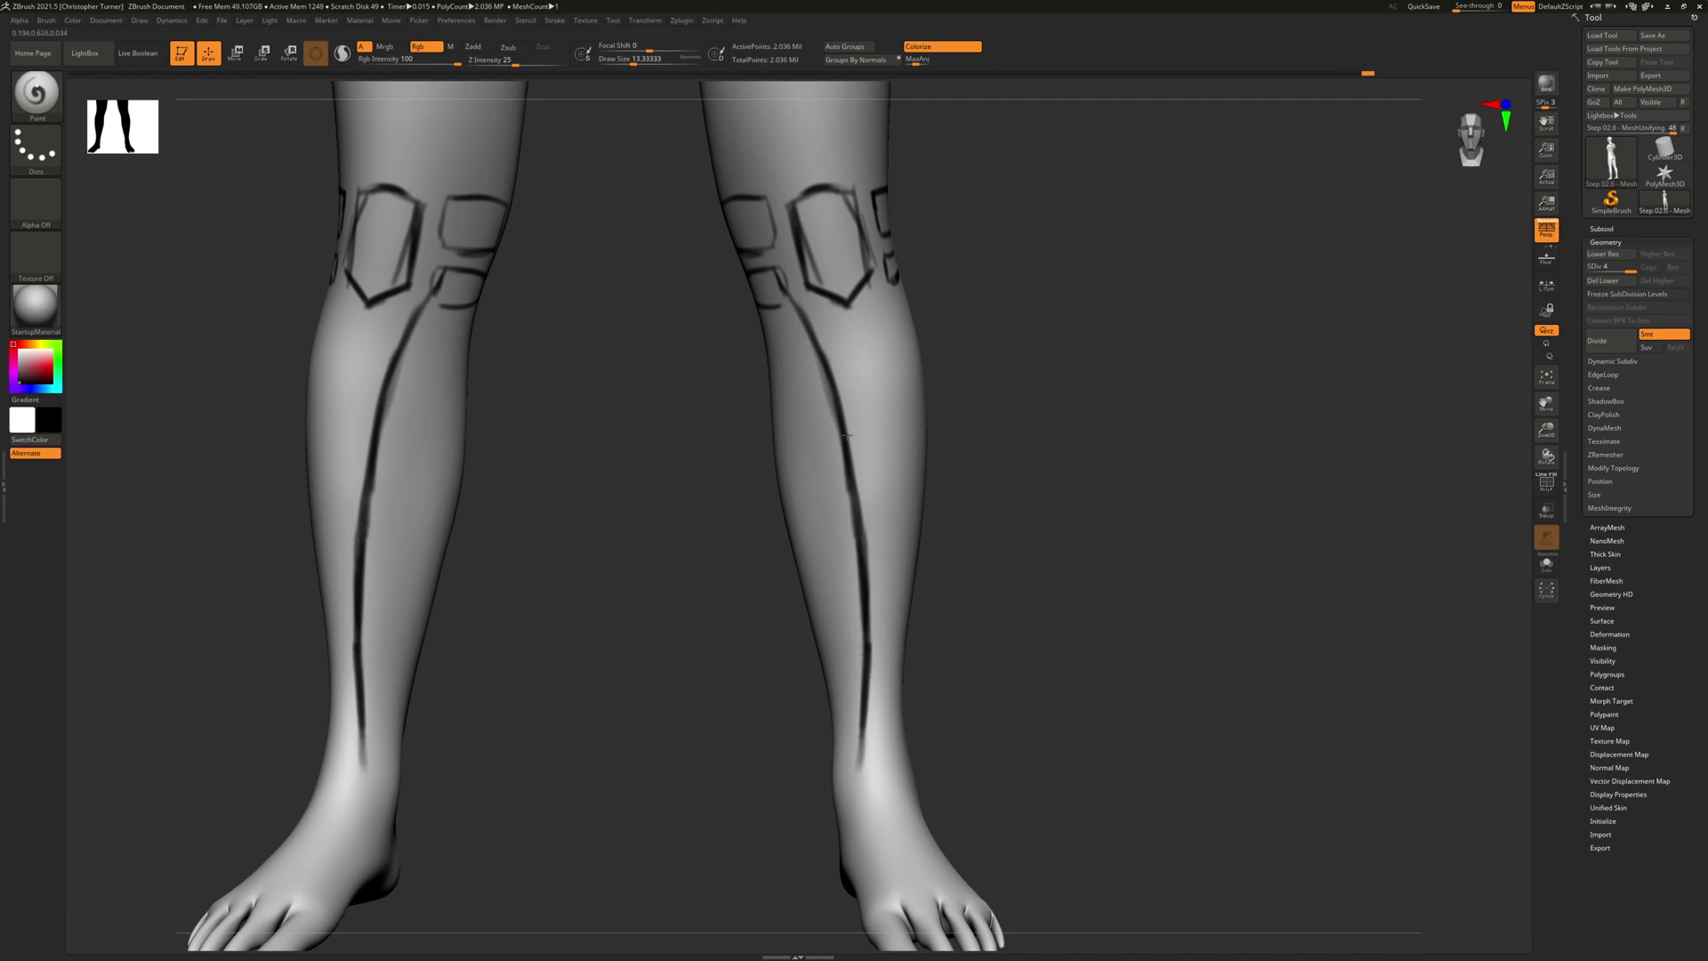
Paint a band across each kneecap outline and a short U-shaped mark over the inner ankle bone.
mouse_move(817, 246)
left_mouse_down()
mouse_move(806, 256)
mouse_move(863, 220)
left_mouse_up()
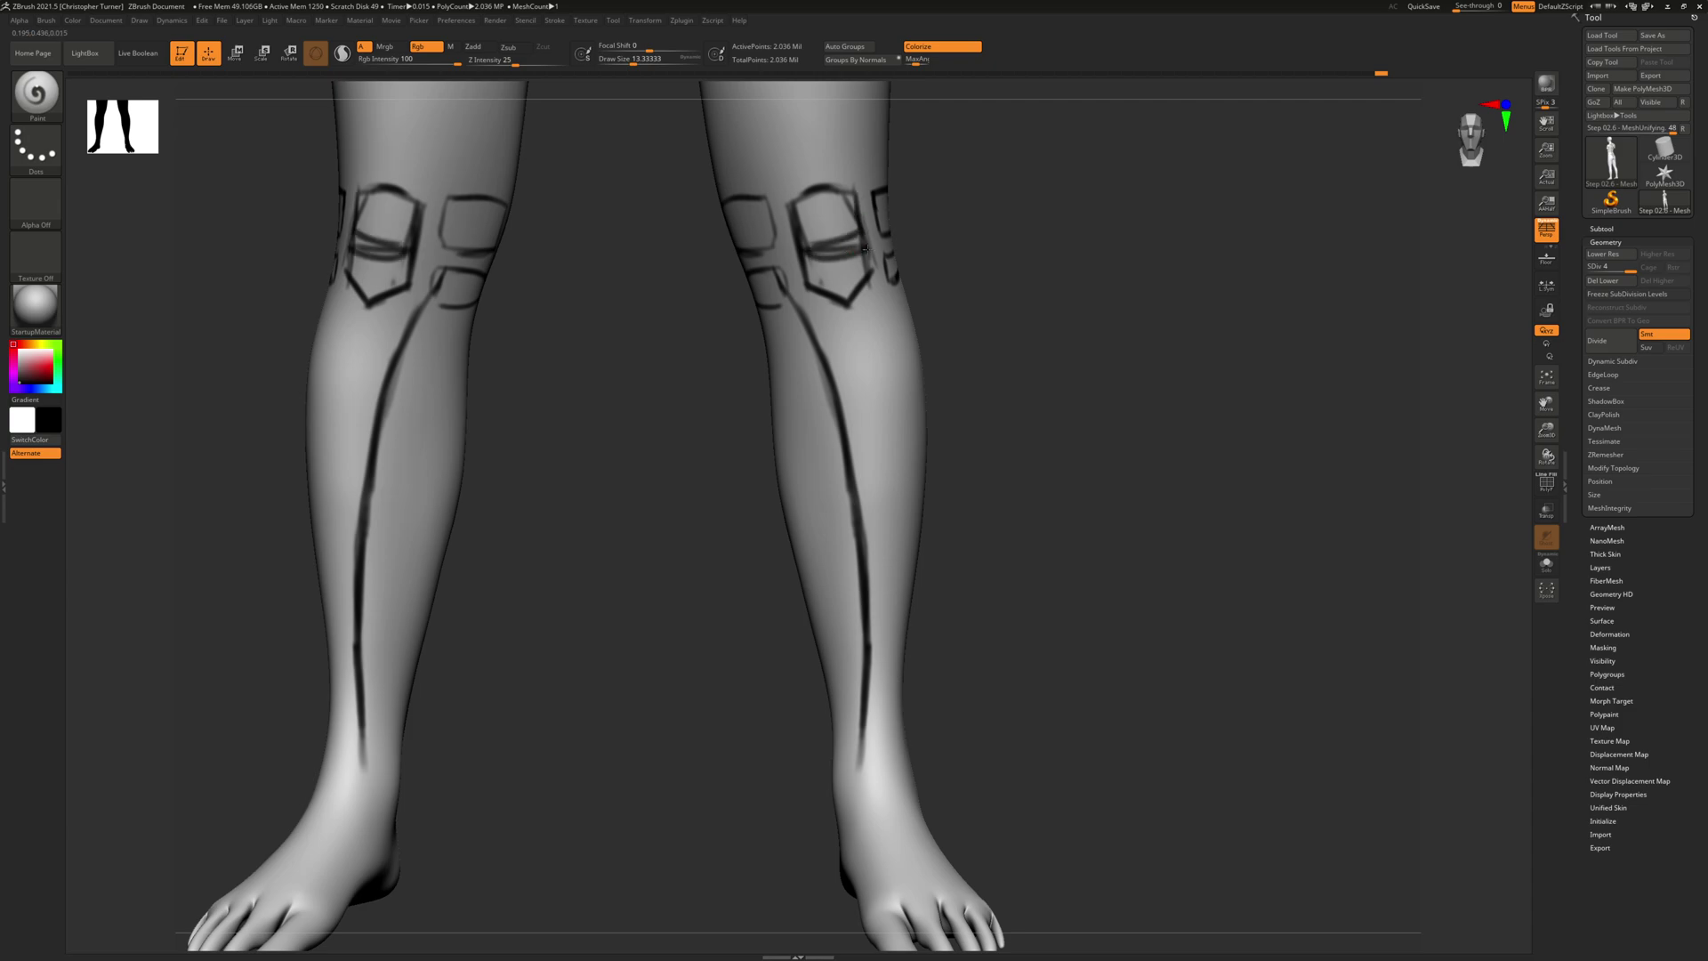
left_click_drag(936, 698, 737, 568)
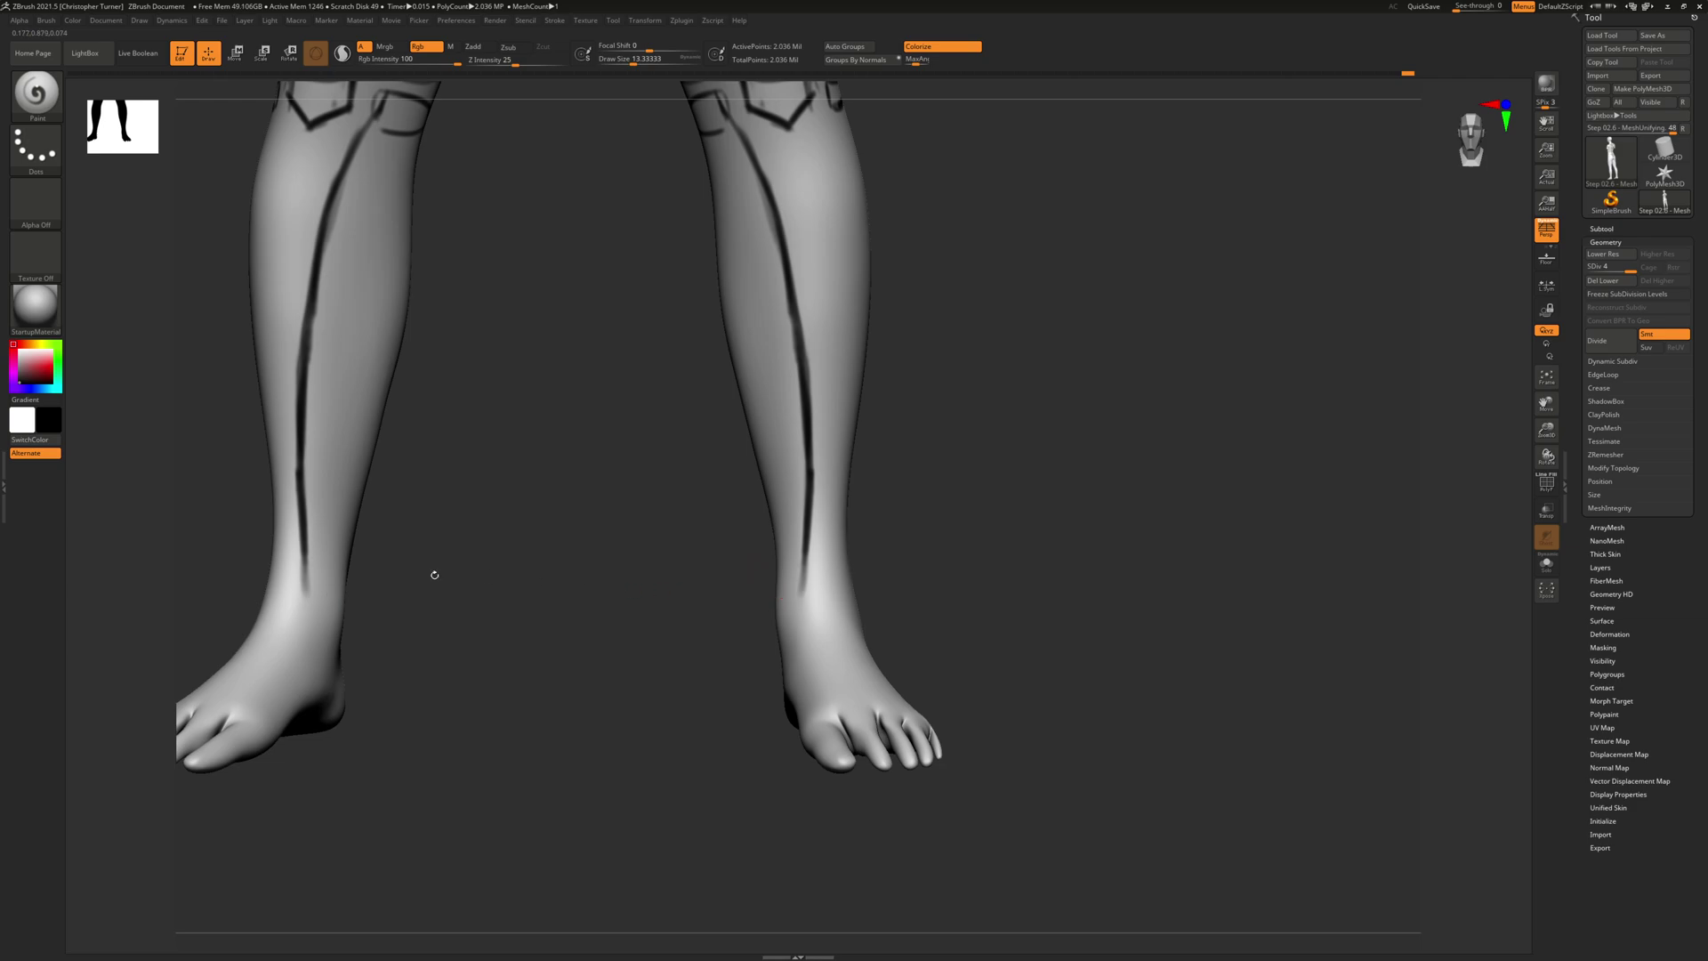
mouse_move(488, 547)
left_mouse_down()
mouse_move(787, 609)
mouse_move(816, 641)
left_mouse_up()
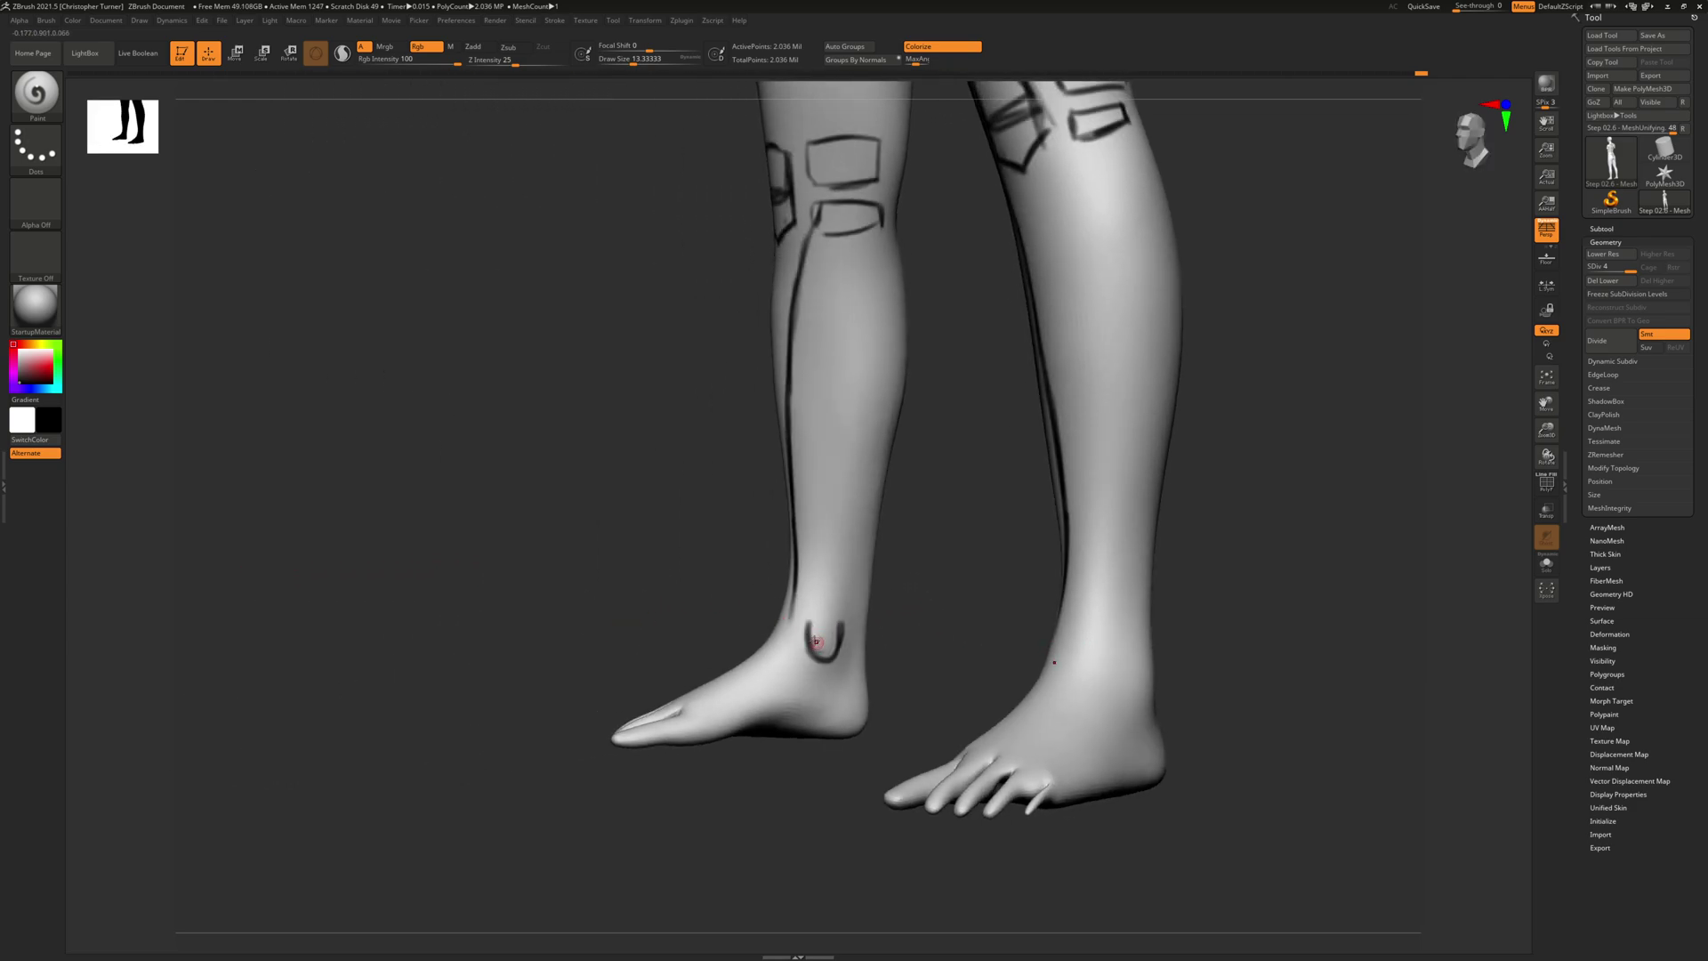
left_click_drag(945, 580, 1015, 576, "shift")
mouse_move(1413, 570)
left_mouse_down("alt")
mouse_move(1091, 553)
mouse_move(1157, 584)
mouse_move(750, 588)
left_mouse_up("alt")
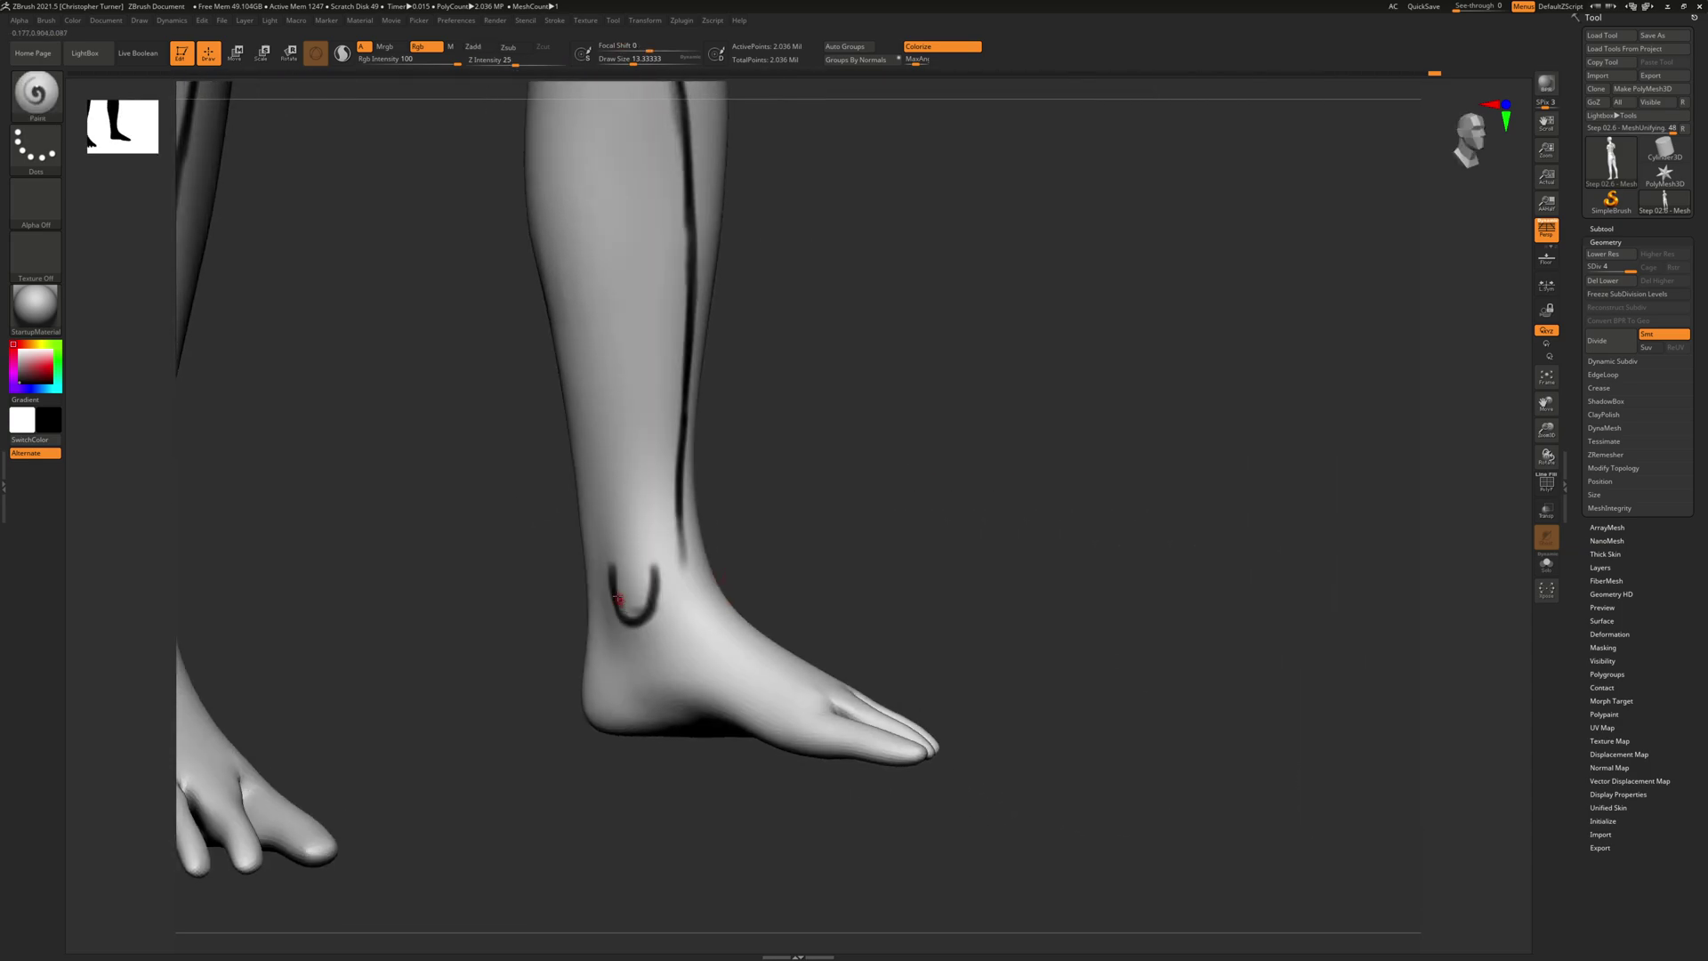
left_click_drag(612, 588, 659, 570)
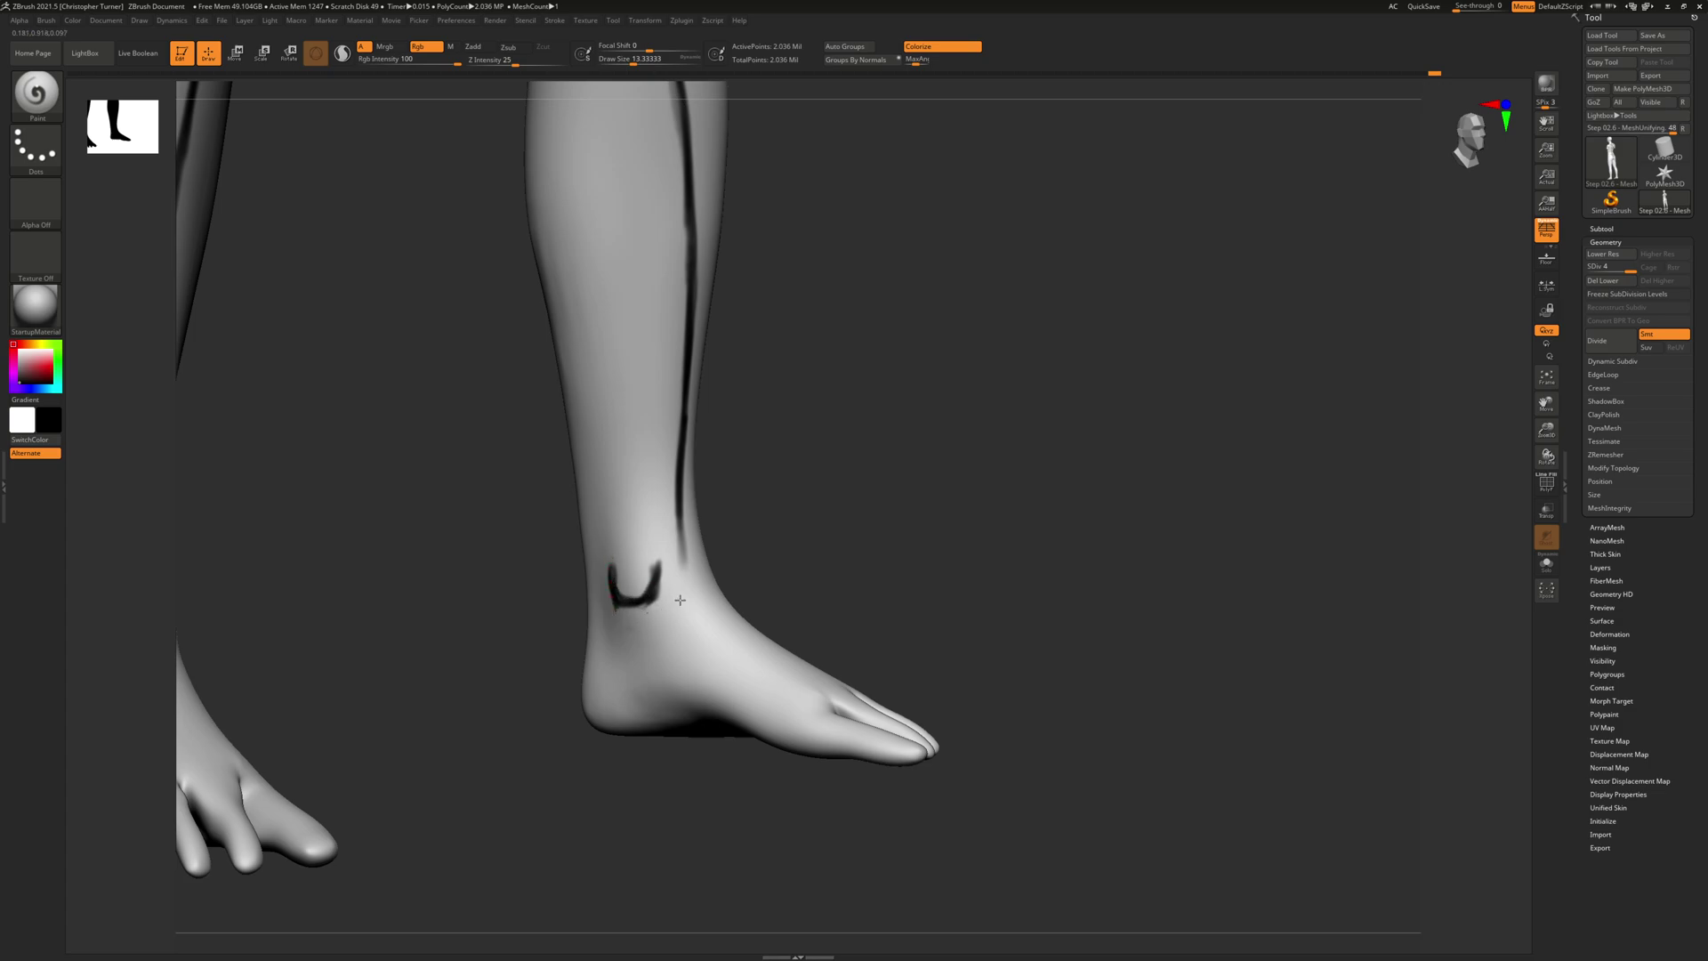
Paint the matching landmark over the outer ankle bone and compare its height with the inner ankle mark.
left_click_drag(943, 560, 839, 537, "shift")
left_click_drag(956, 554, 689, 560)
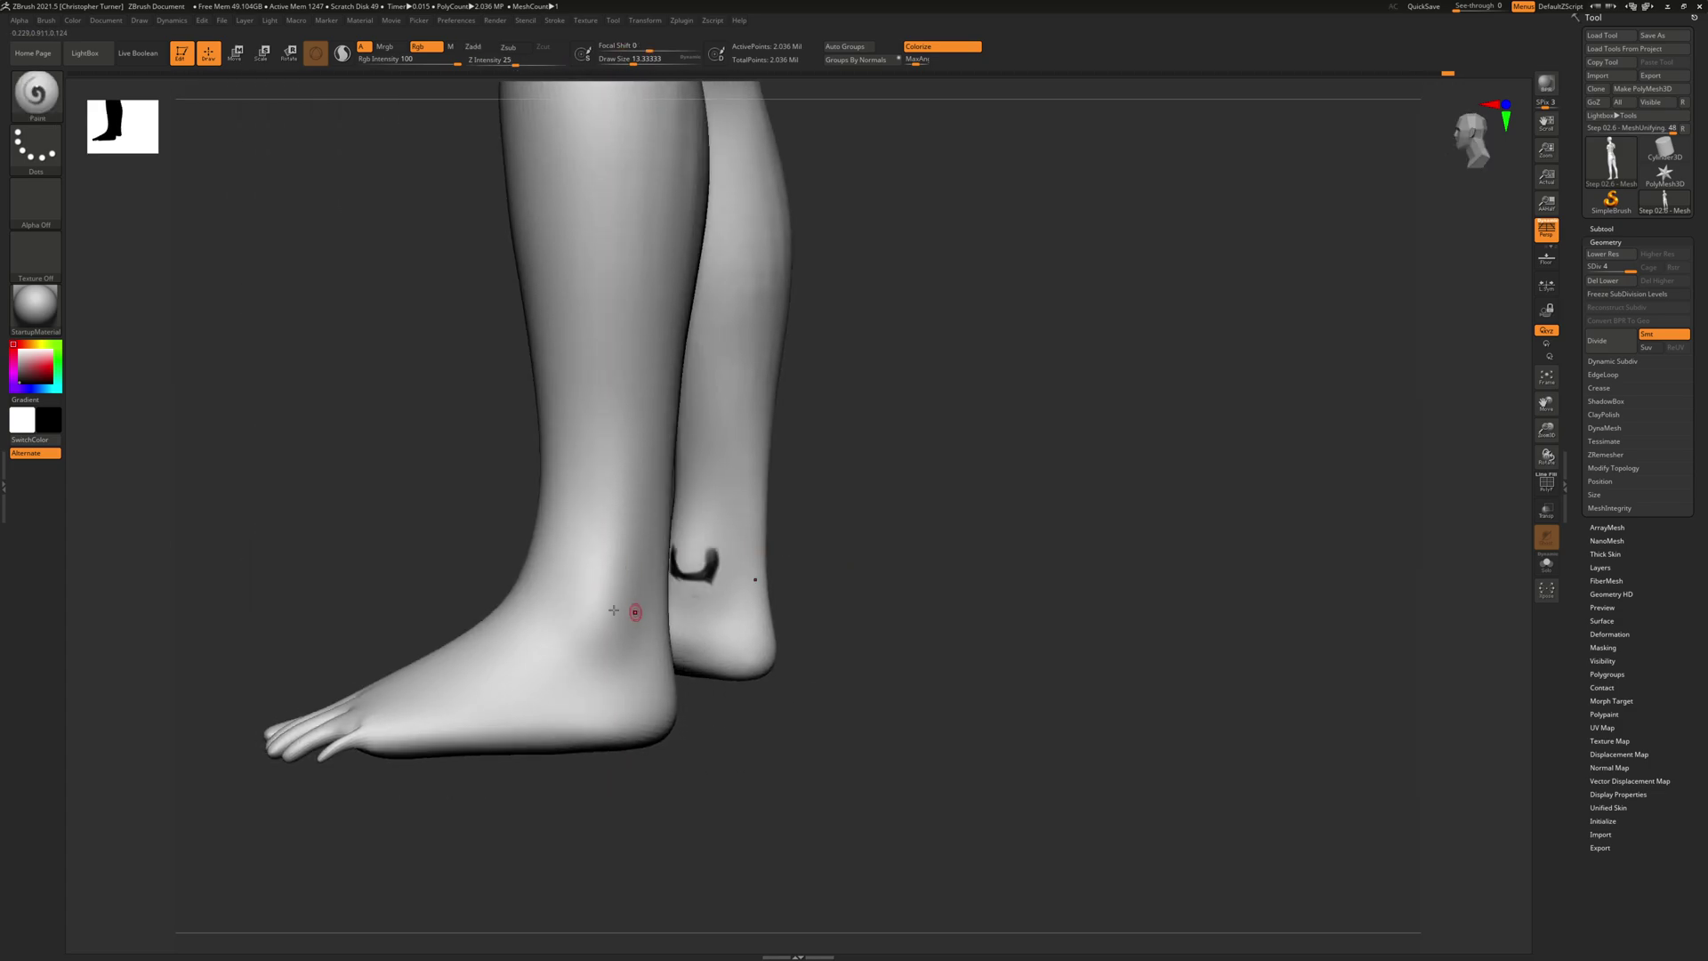
mouse_move(571, 610)
left_mouse_down()
mouse_move(589, 640)
mouse_move(621, 601)
left_mouse_up()
right_click_drag(690, 537, 612, 593)
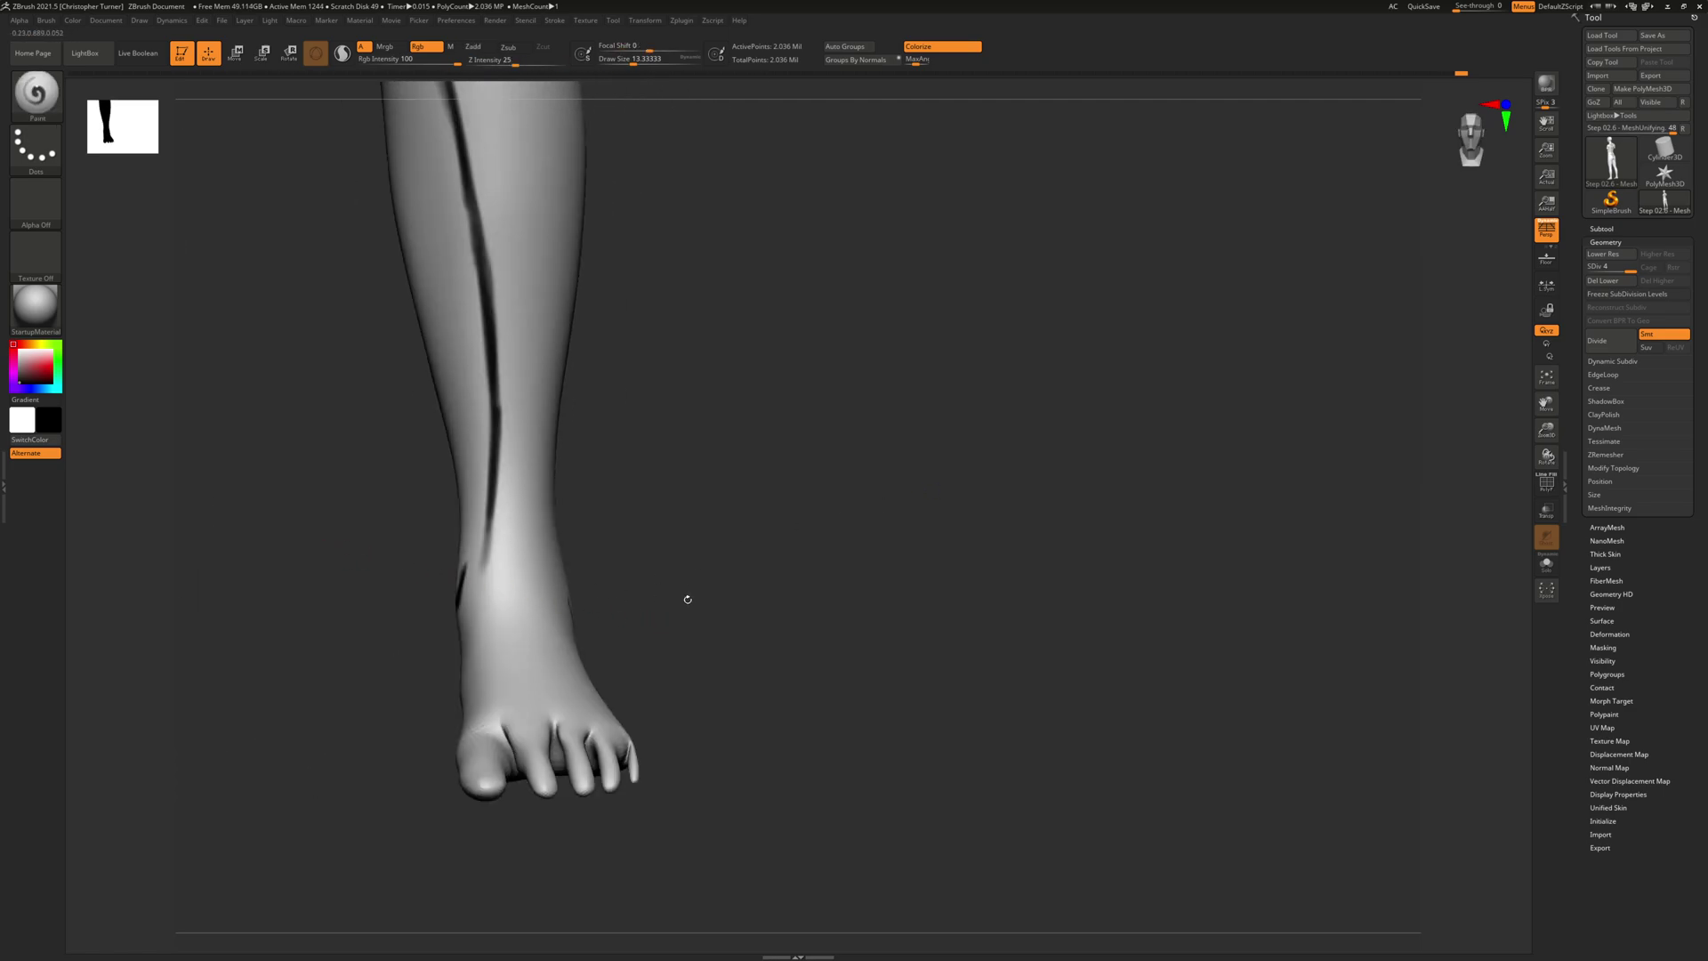
mouse_move(688, 600)
left_mouse_down()
mouse_move(570, 607)
mouse_move(596, 627)
mouse_move(614, 589)
left_mouse_up()
right_click_drag(614, 589, 425, 565)
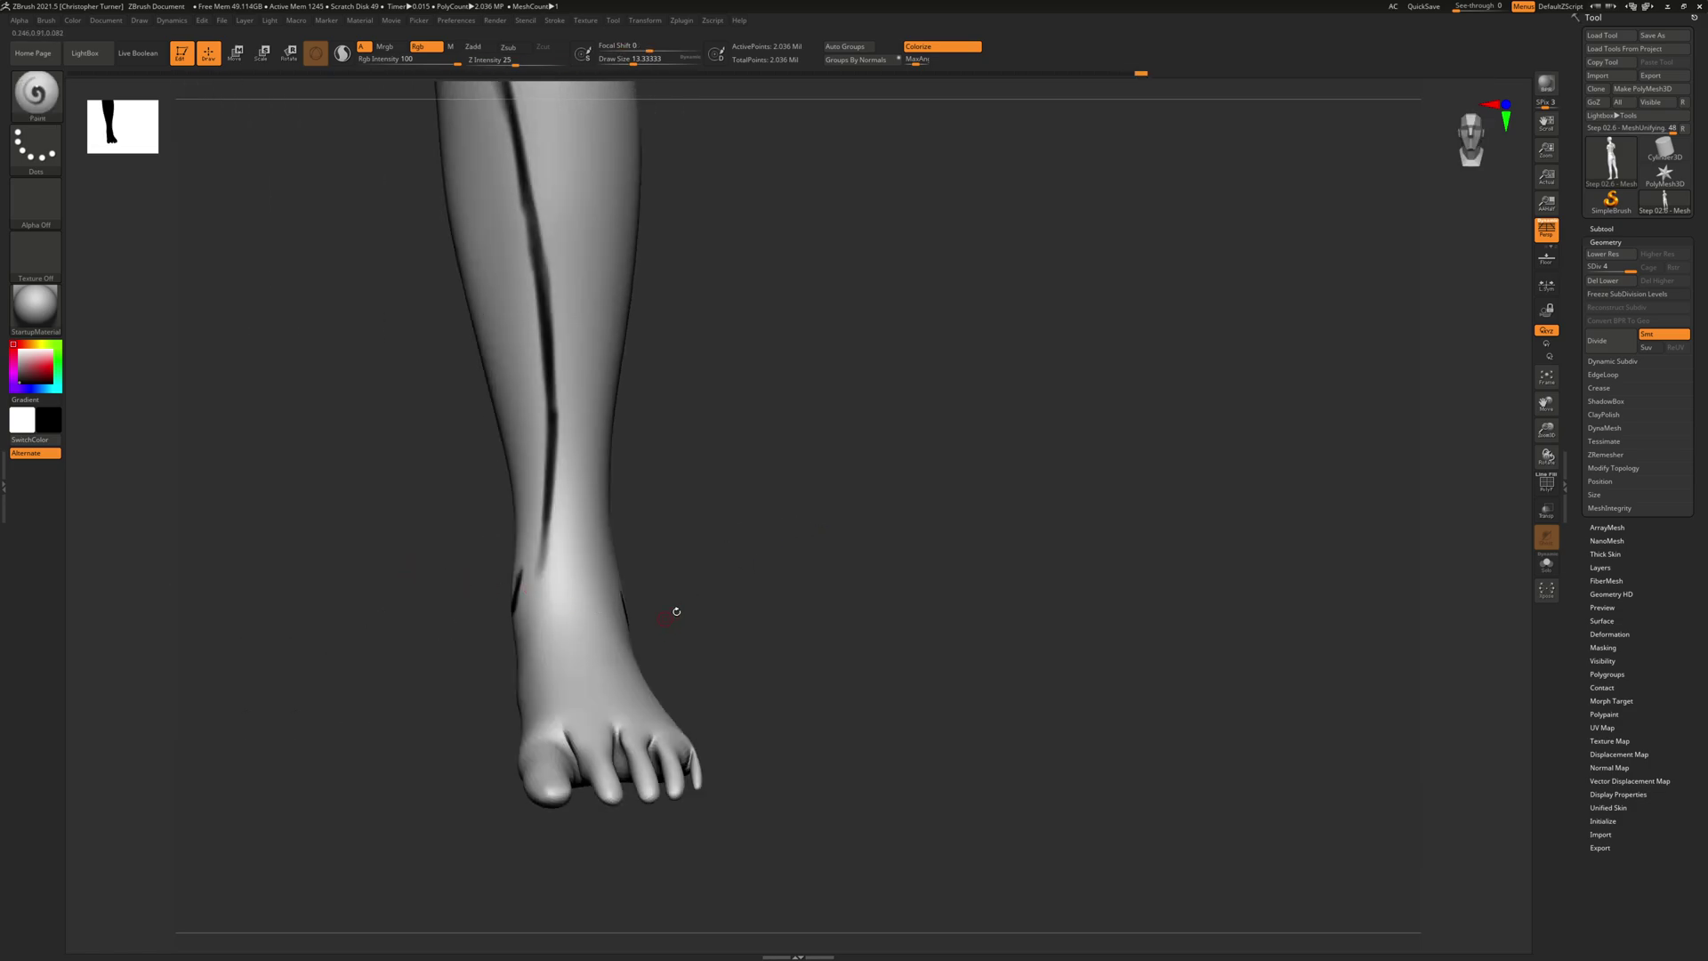
Lightly outline a circle on the inner side of the foot at the base of the big toe.
right_click_drag(676, 611, 663, 600)
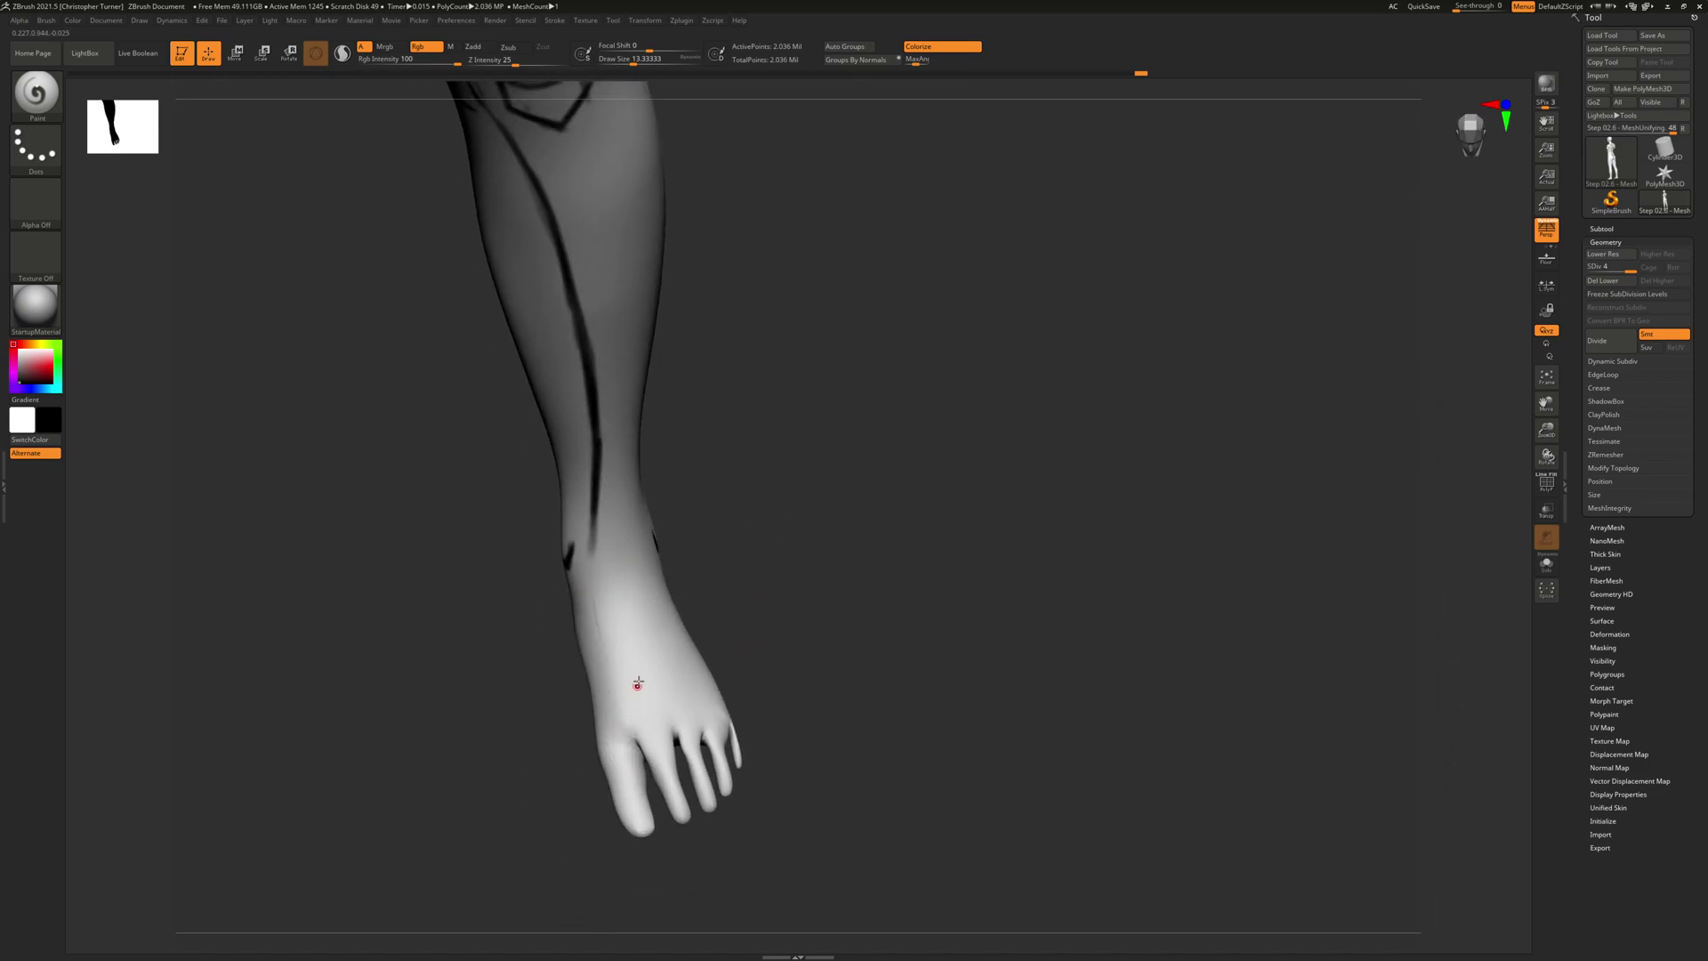
right_click_drag(637, 683, 733, 528)
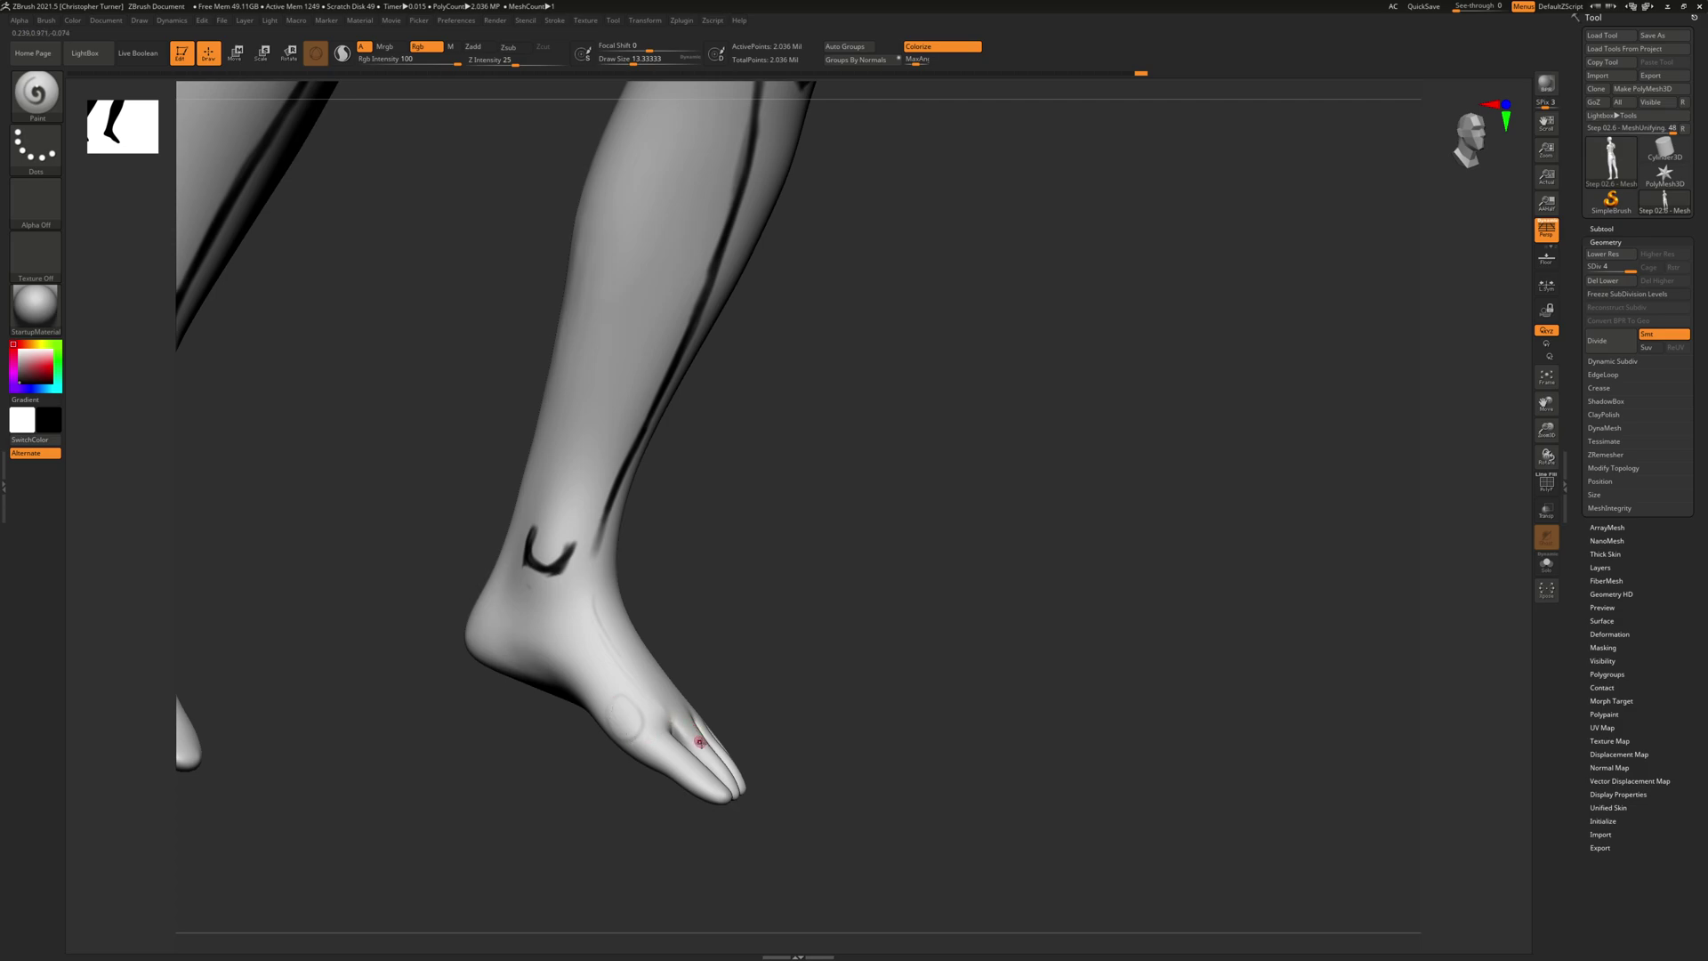
left_click_drag(612, 736, 637, 745)
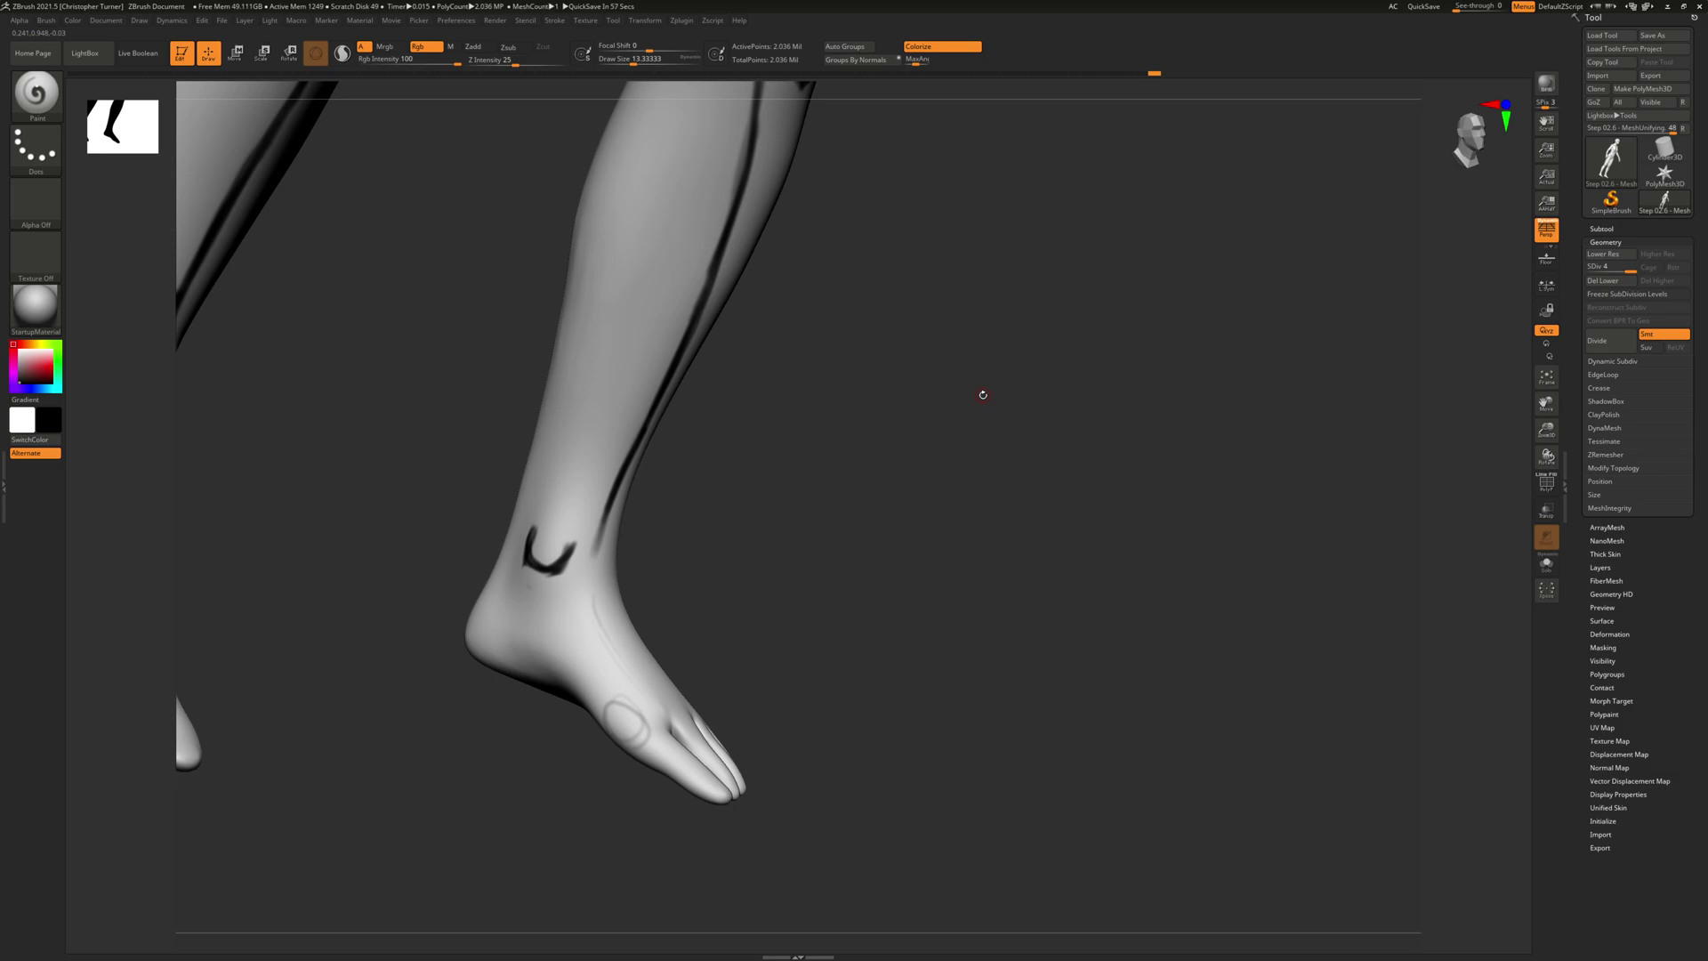
Enlarge the brush, lower the mesh to subdivision level 2 and smooth the backs of the legs.
left_click_drag(883, 640, 1361, 890)
mouse_move(662, 265)
left_mouse_down()
mouse_move(679, 222)
mouse_move(686, 323)
left_mouse_up()
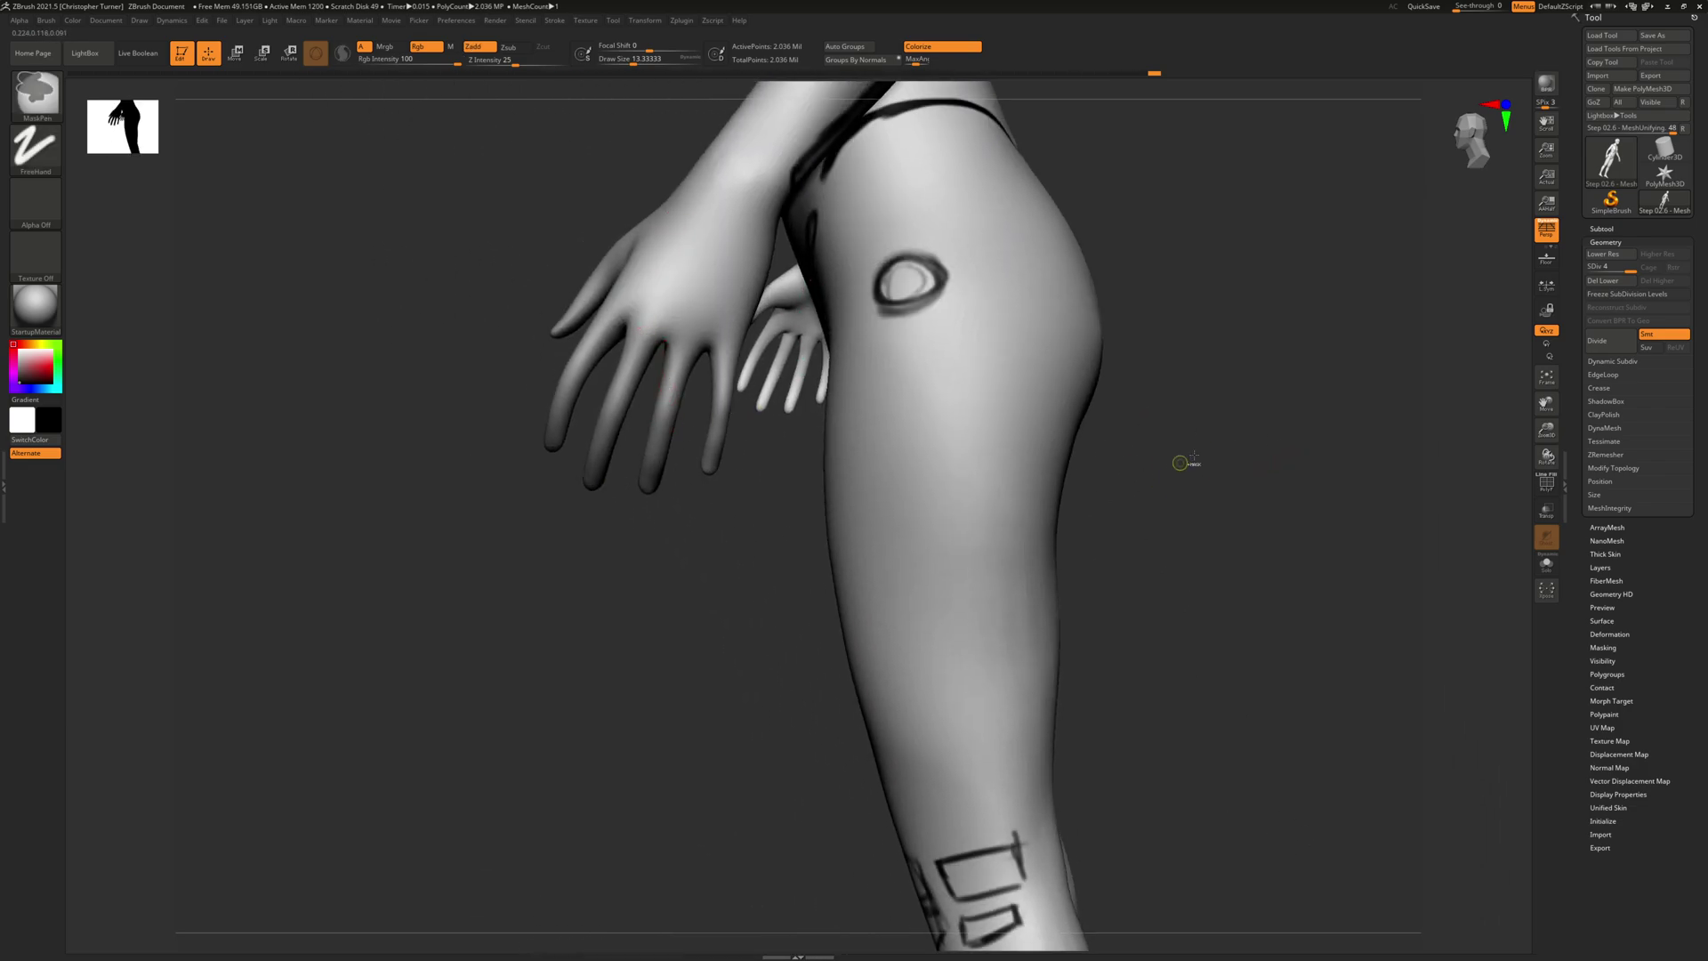
left_click_drag(1242, 430, 406, 813)
left_click_drag(1090, 579, 1039, 565, "alt")
key("space")
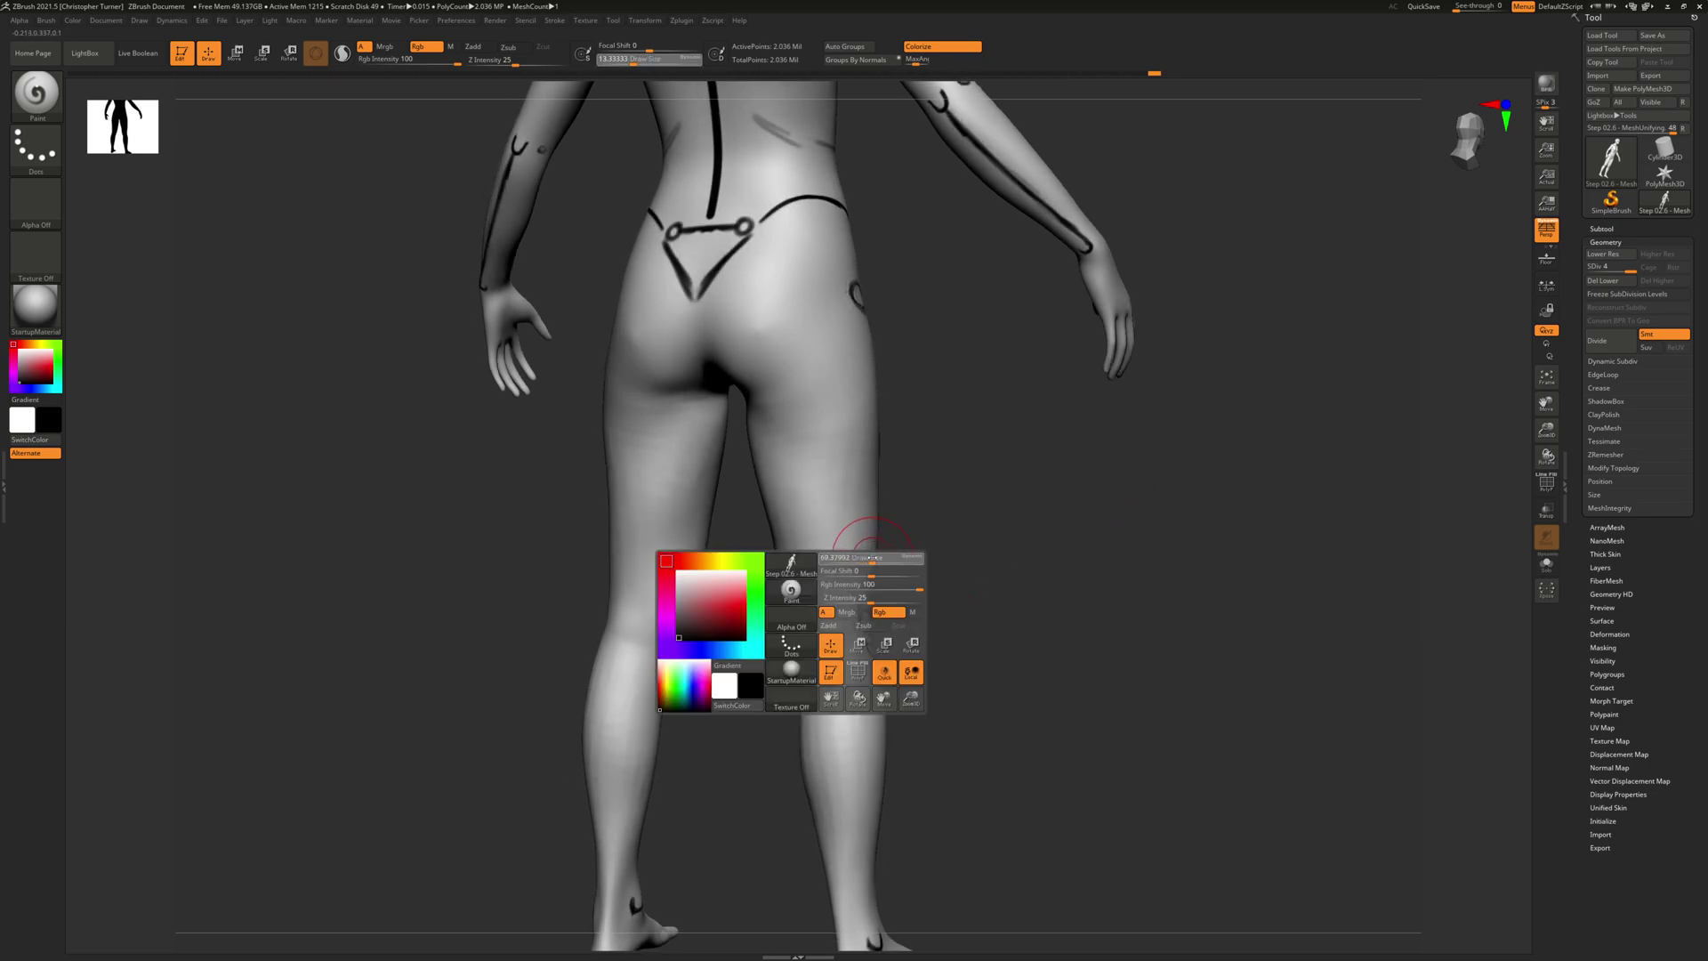
key("shift")
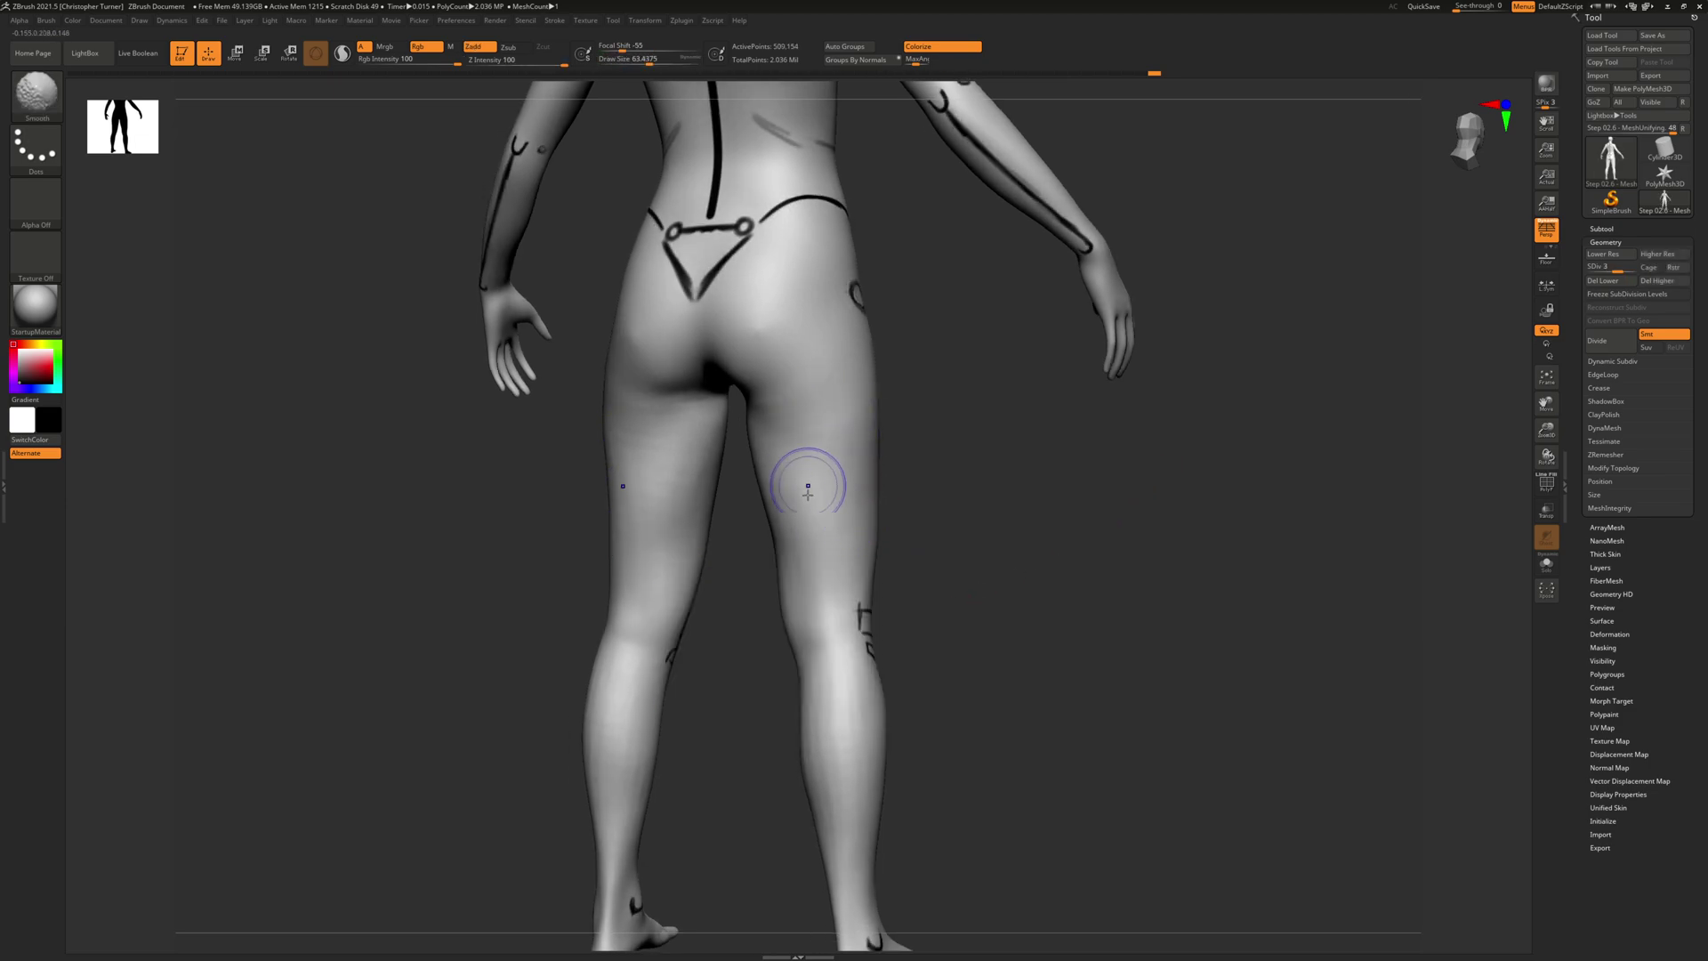
key("shift+d")
key("shift+d")
left_click_drag(782, 455, 787, 479, "shift")
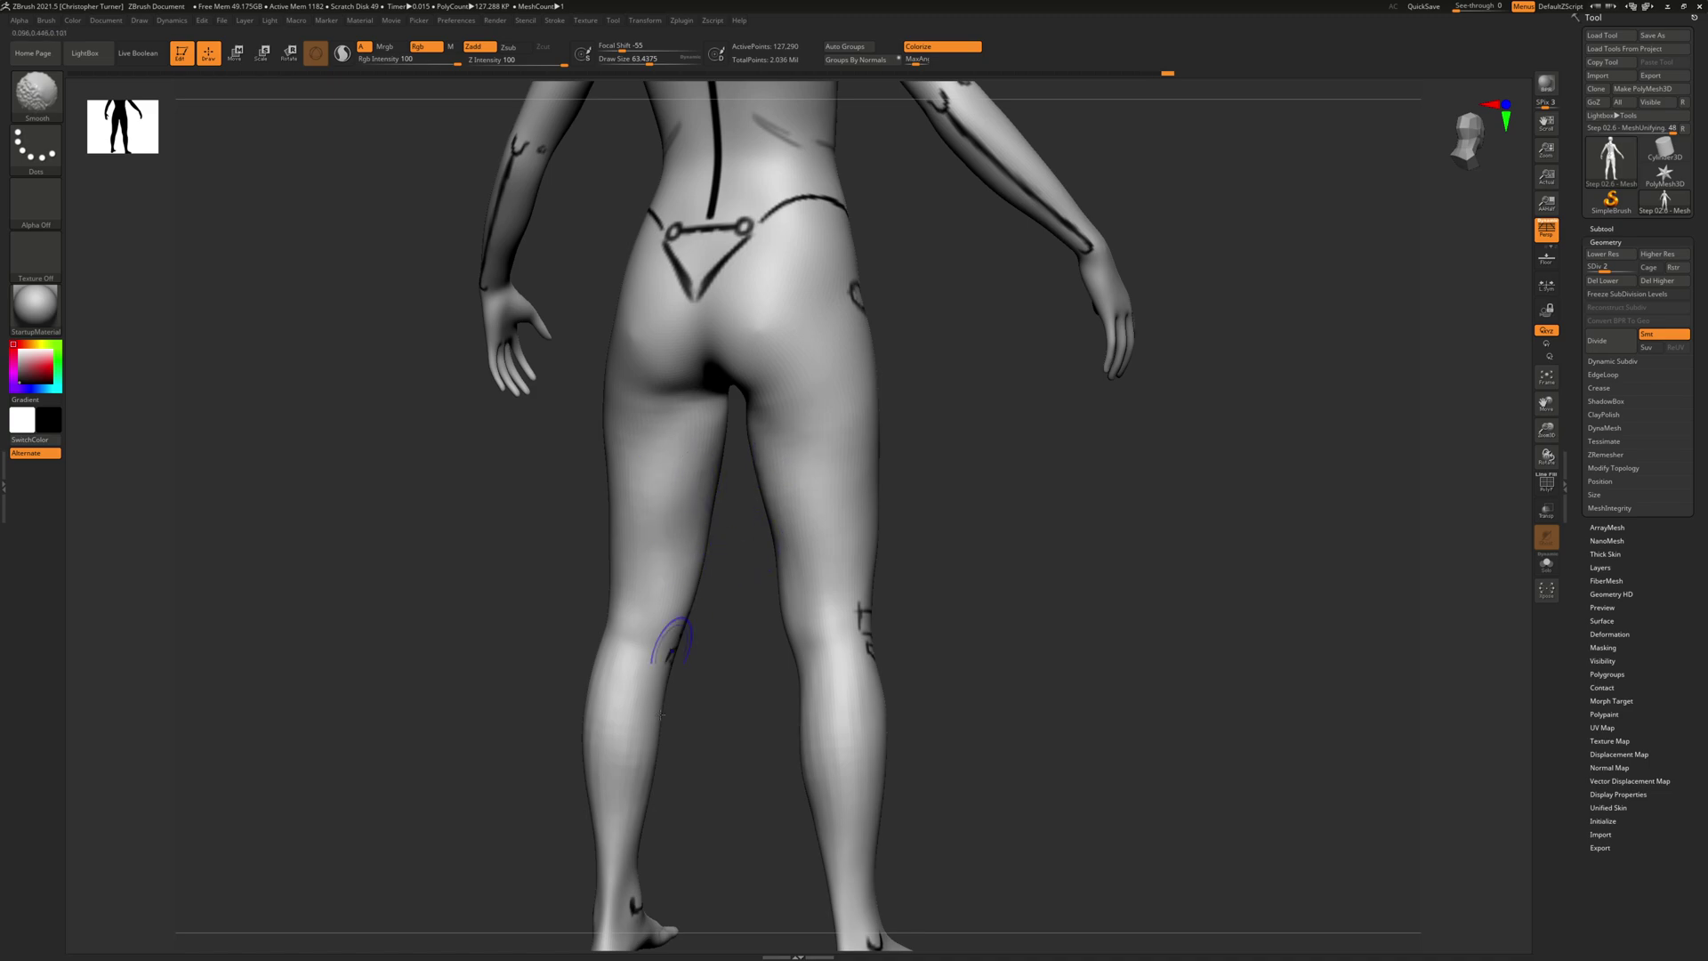
Raise the mesh to subdivision level 4 and review the painted landmarks on the whole figure.
mouse_move(966, 668)
left_mouse_down()
mouse_move(1167, 617)
mouse_move(1128, 535)
mouse_move(1217, 581)
left_mouse_up()
key("f")
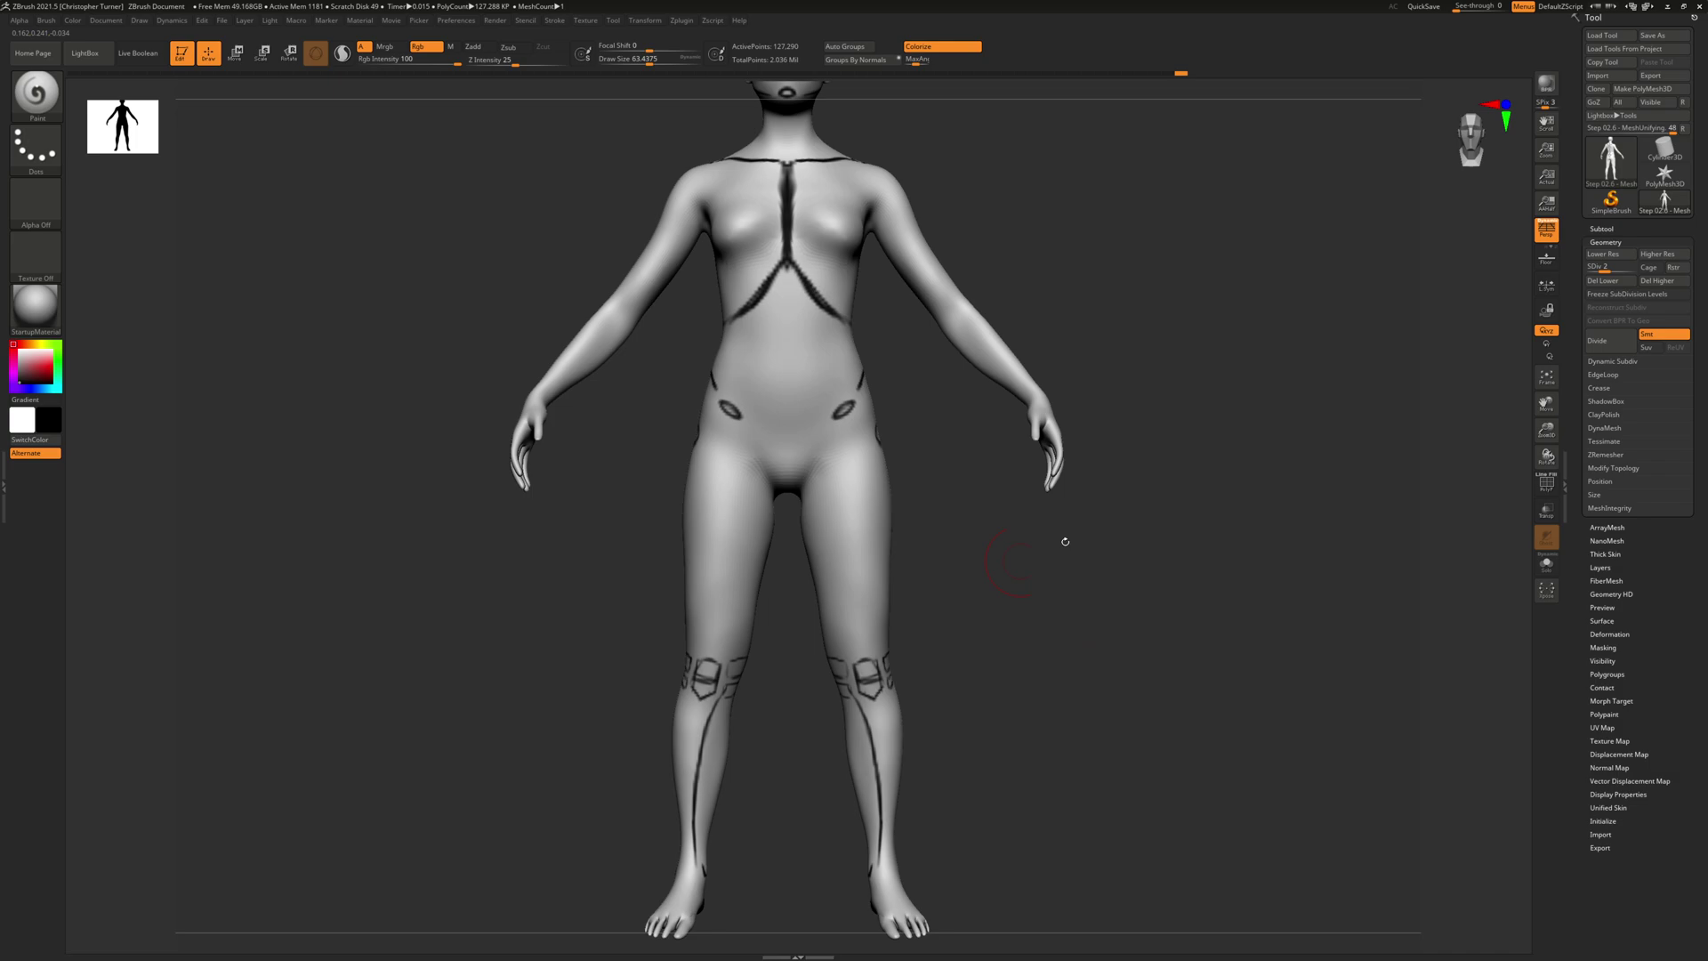
left_click_drag(1065, 541, 1001, 434)
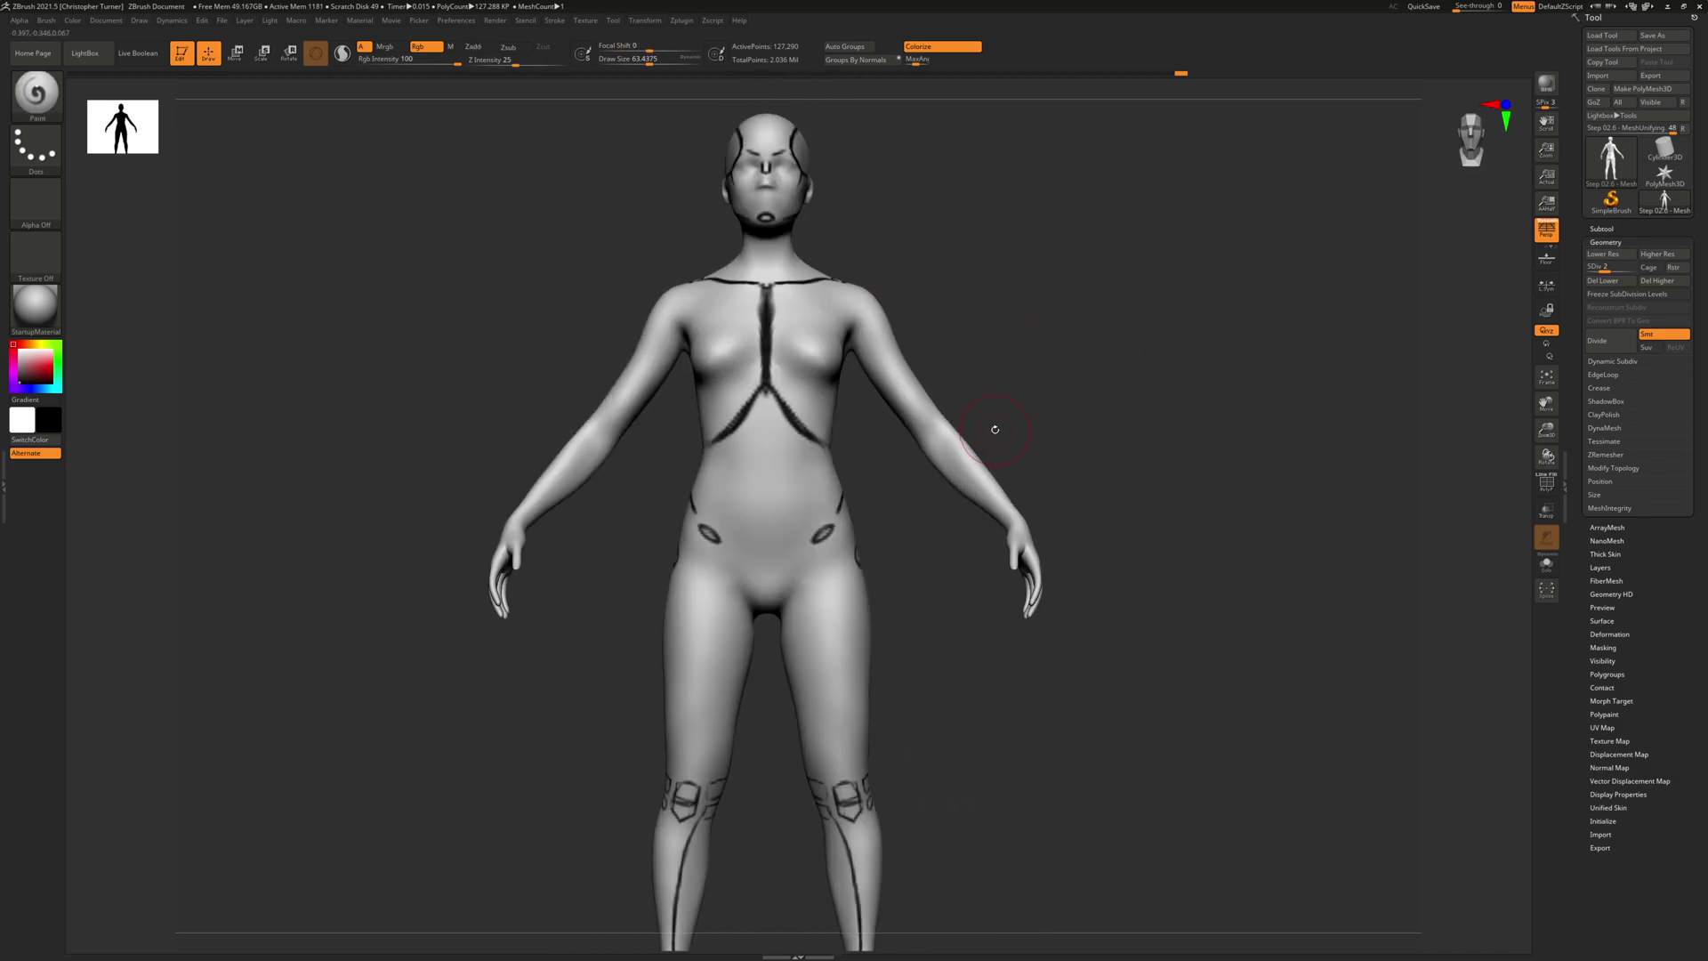
key("d")
key("d")
left_click_drag(1240, 484, 1166, 419, "alt")
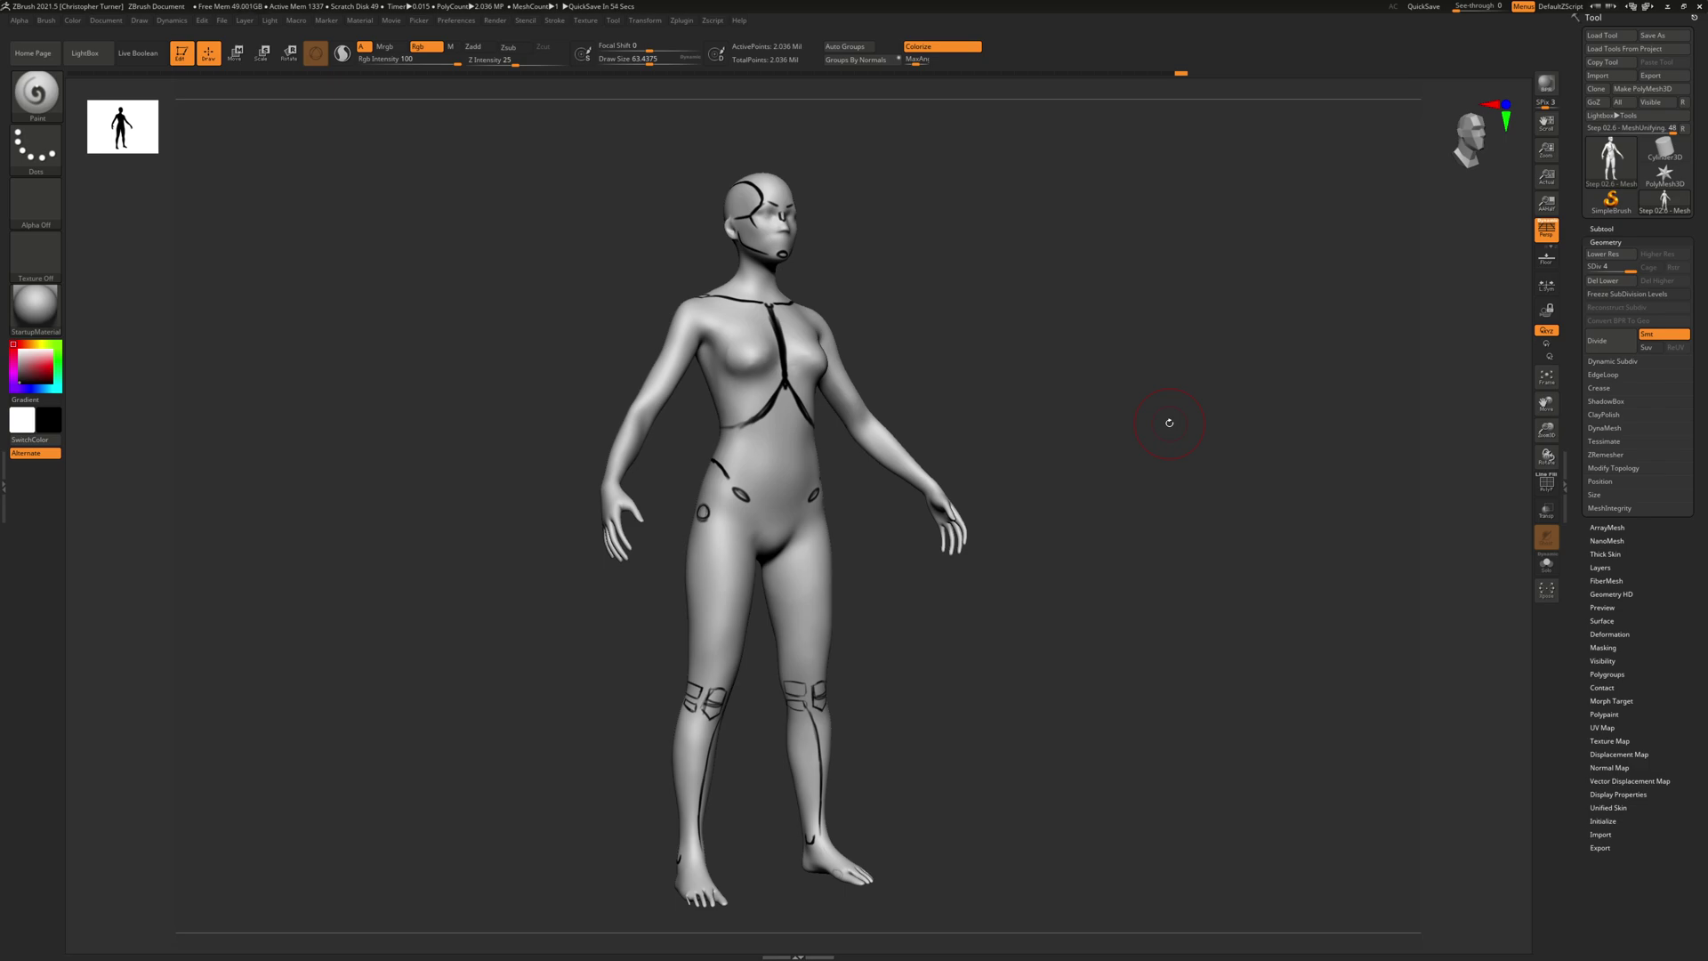
left_click_drag(1141, 655, 1149, 651)
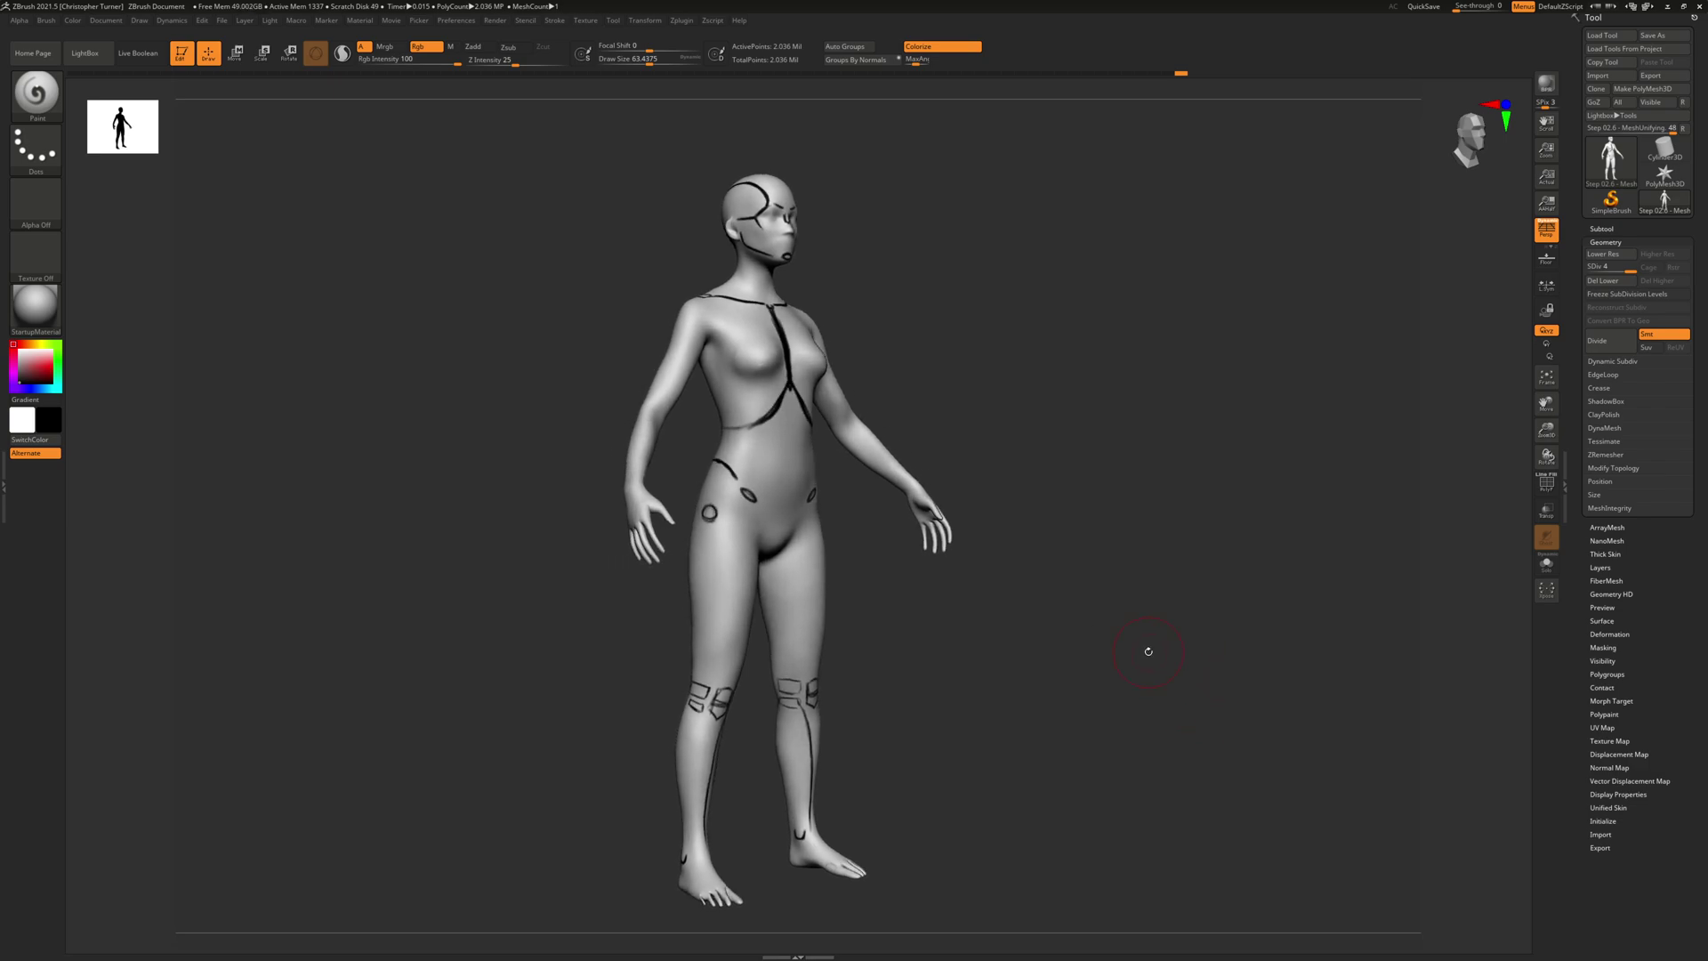